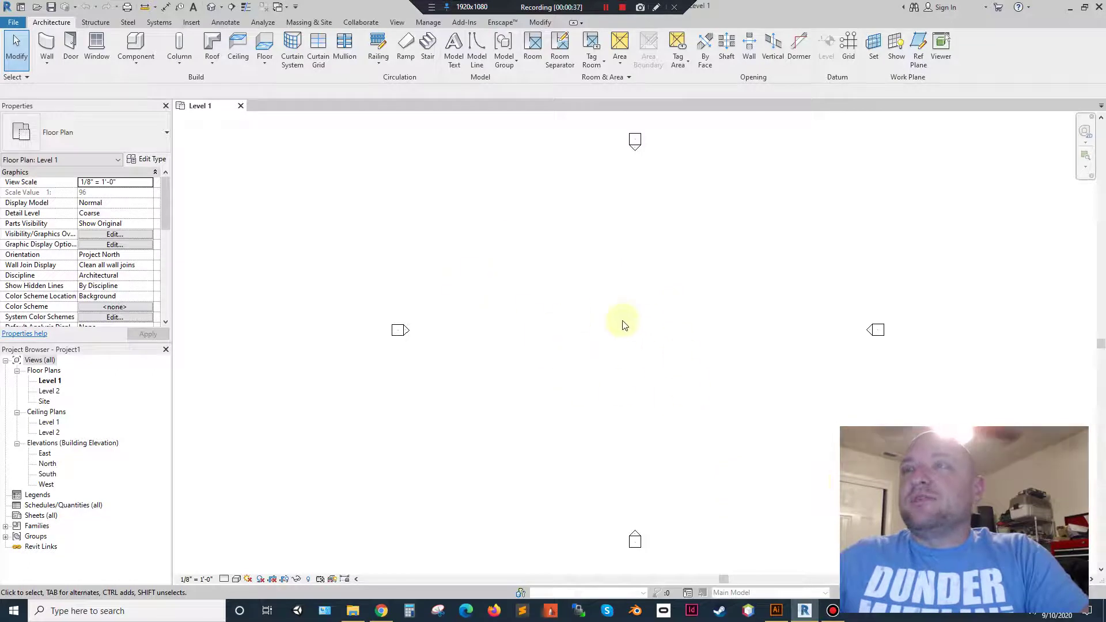
Switch the ribbon to the View tab to show the view creation commands.
{"action": "left_click", "coordinate": [397, 25]}
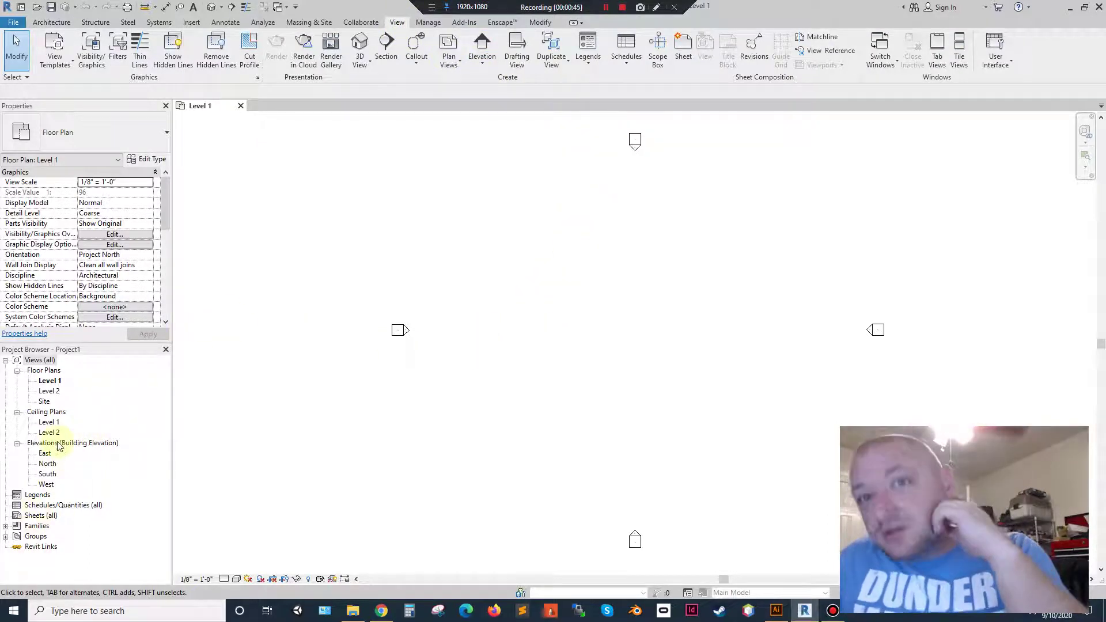
In the North elevation, copy Level 2 upward to create Level 3 at 20' 0".
{"action": "double_click", "coordinate": [48, 465]}
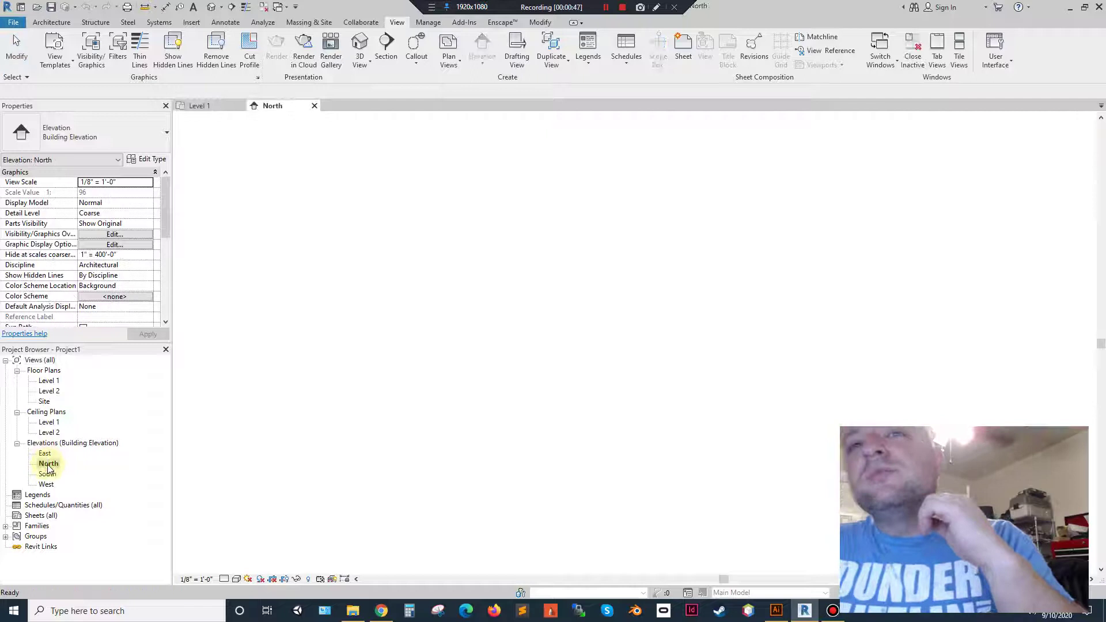
{"action": "left_click_drag", "start_coordinate": [934, 349], "coordinate": [882, 318]}
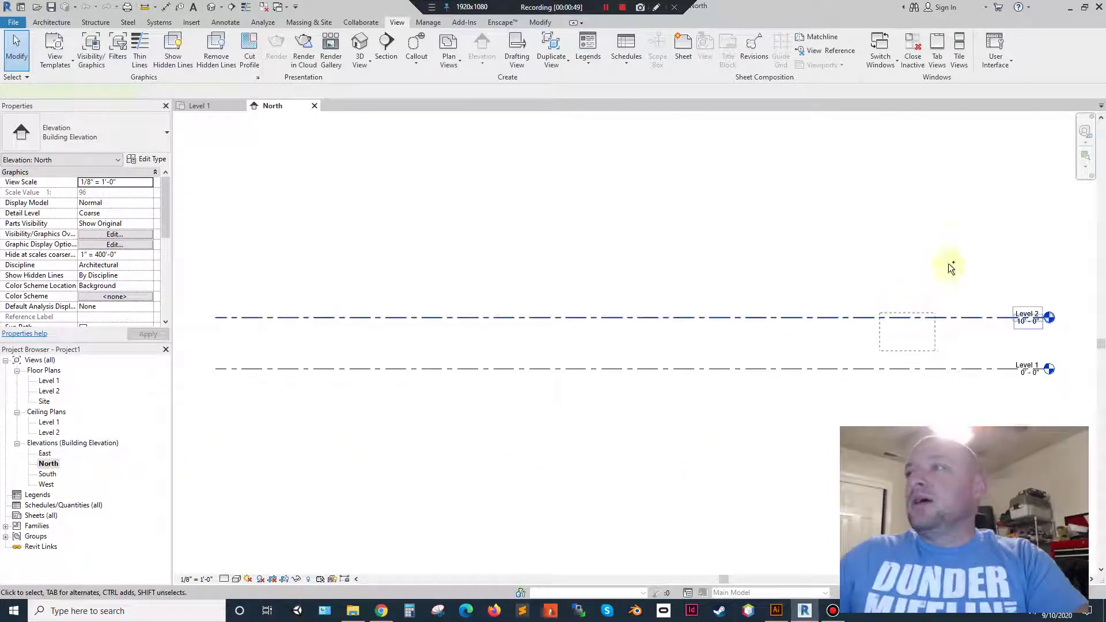
{"action": "left_click_drag", "start_coordinate": [1046, 319], "coordinate": [1049, 276], "text": "ctrl"}
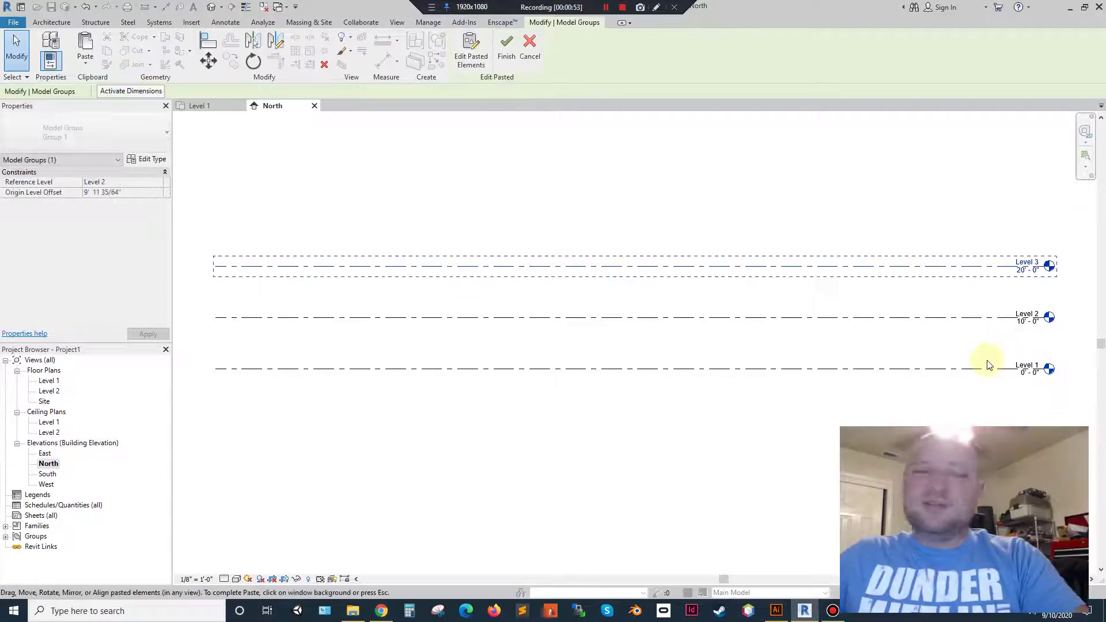
{"action": "left_click", "coordinate": [507, 49]}
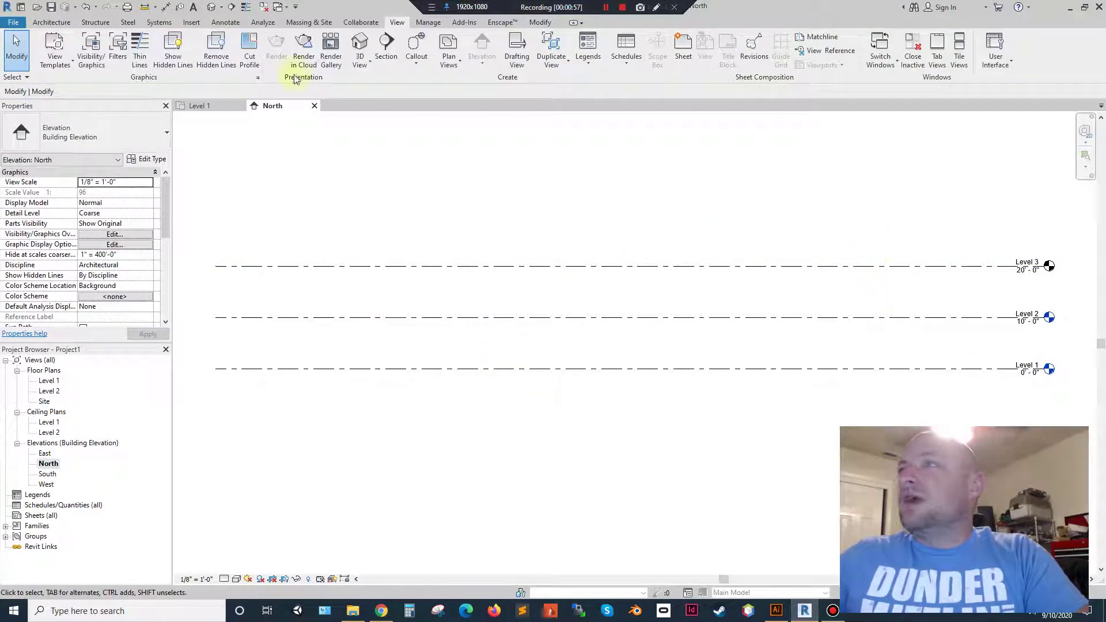
Create a floor plan view for Level 3 and open it.
{"action": "left_click", "coordinate": [448, 47]}
{"action": "left_click", "coordinate": [434, 83]}
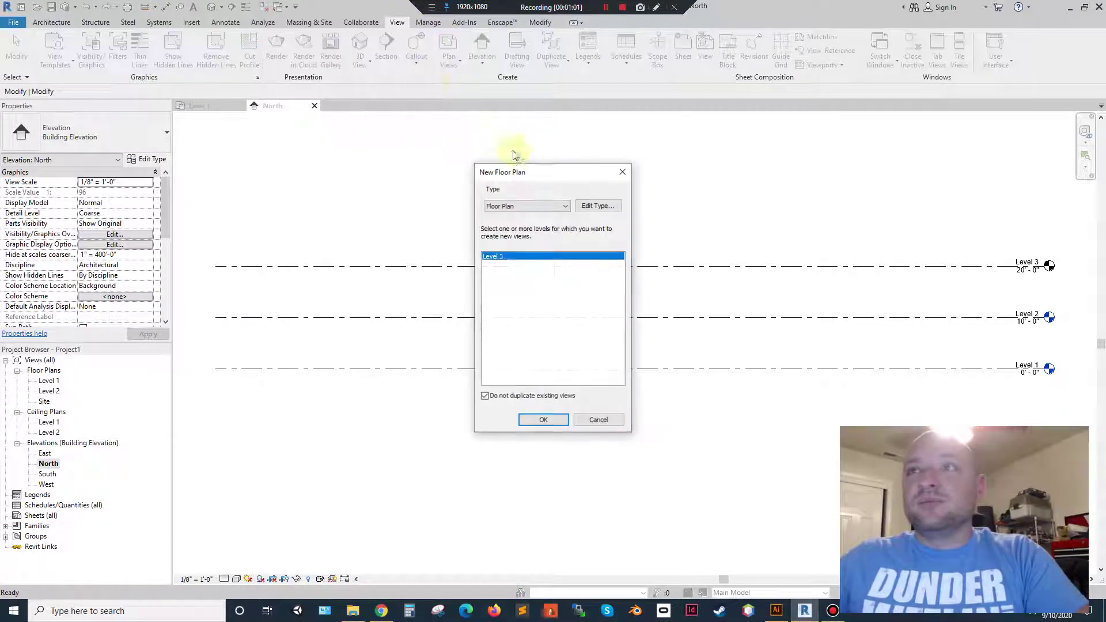
{"action": "left_click", "coordinate": [544, 417]}
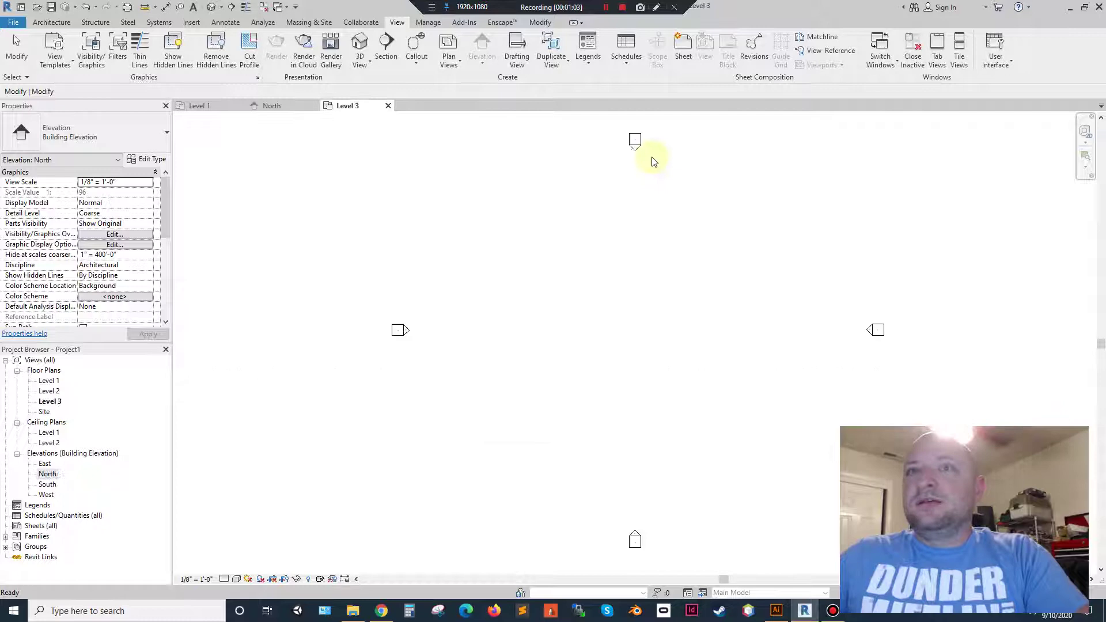
{"action": "left_click", "coordinate": [553, 266]}
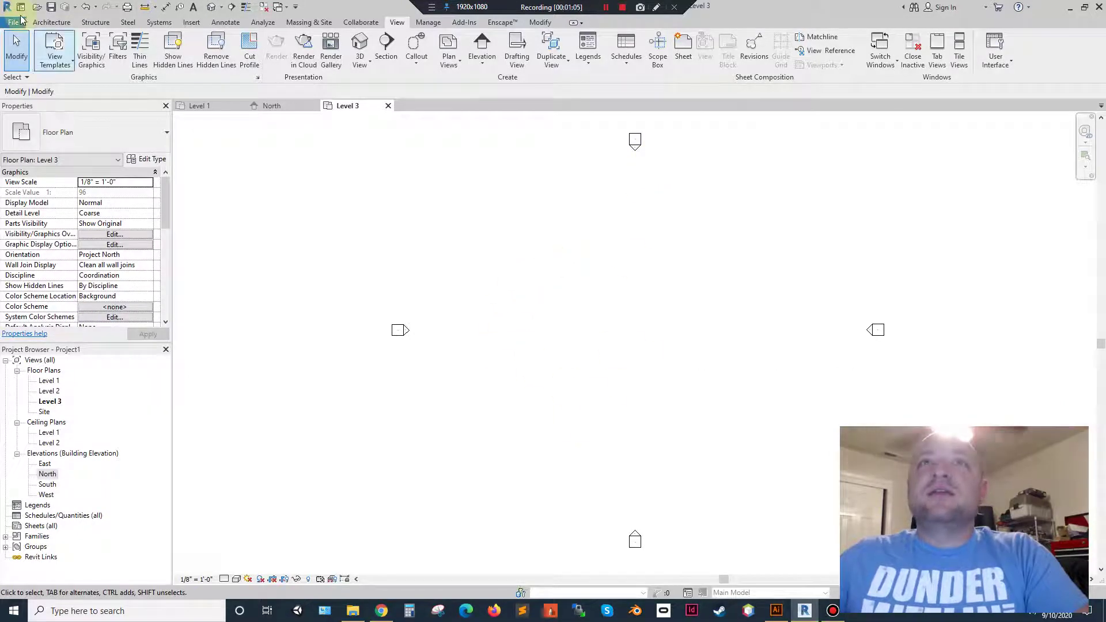
Start a wall using the Exterior - Brick on CMU wall type.
{"action": "left_click", "coordinate": [51, 22]}
{"action": "left_click", "coordinate": [45, 40]}
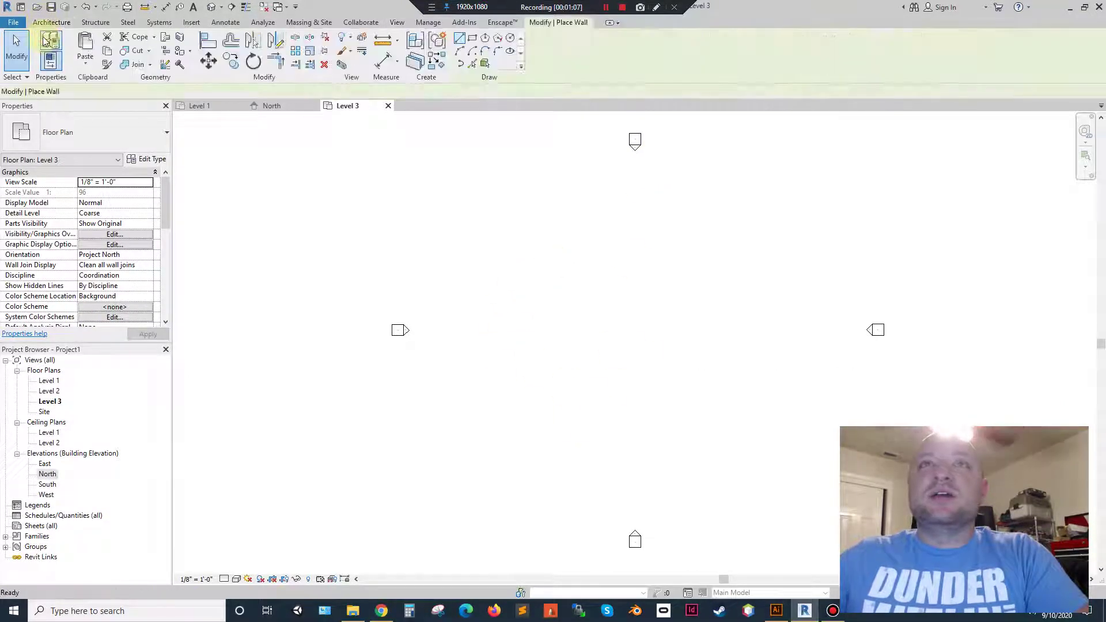
{"action": "left_click", "coordinate": [66, 131]}
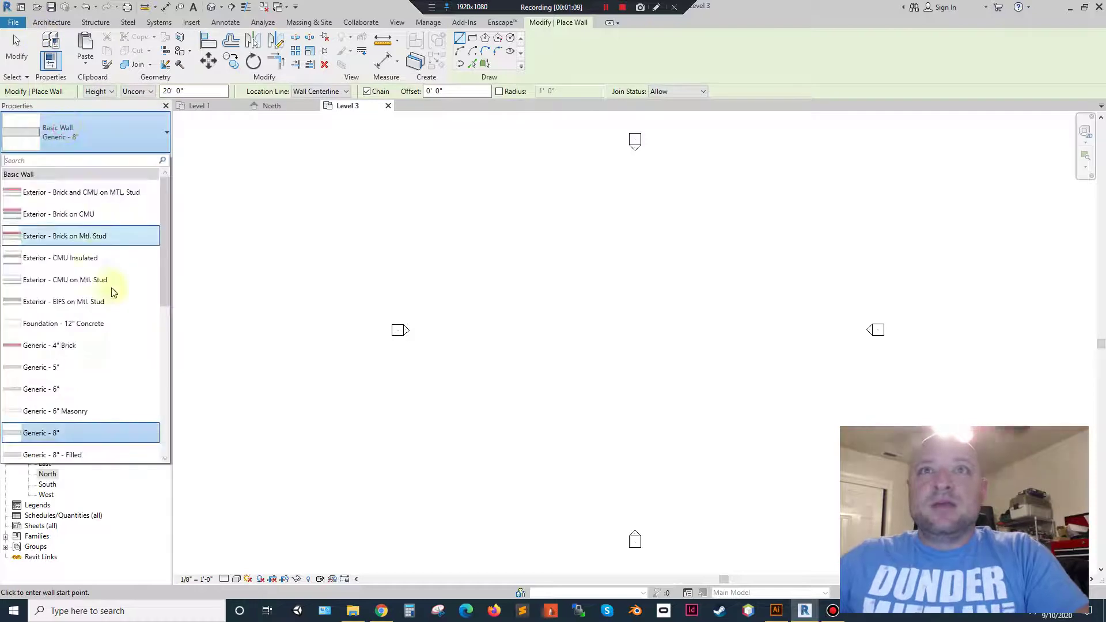
{"action": "left_click", "coordinate": [46, 223]}
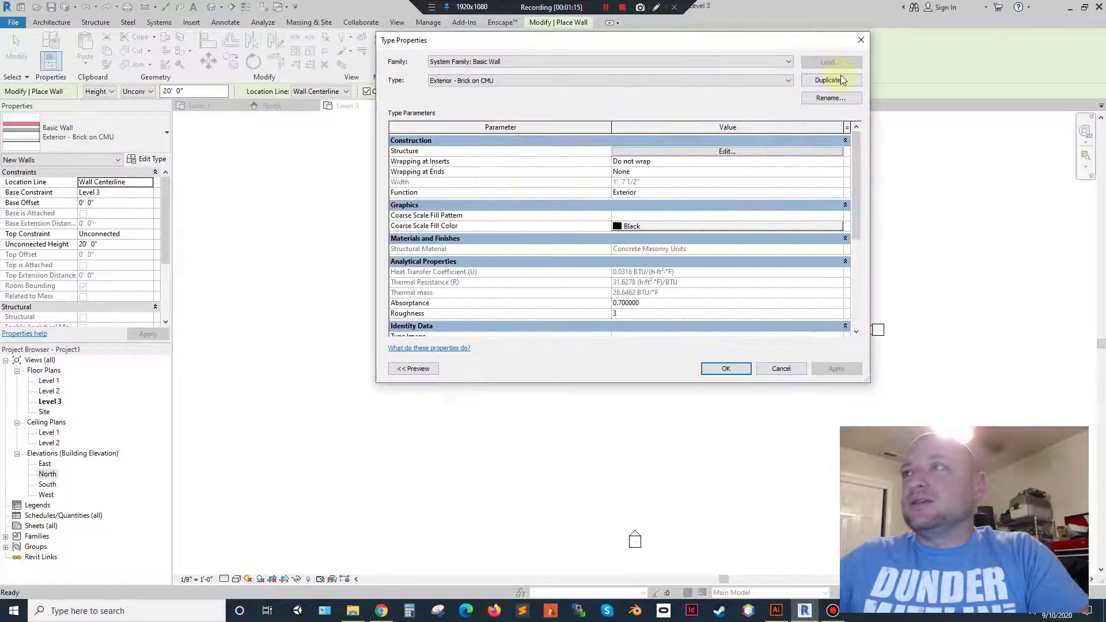
Duplicate the type and name it 'Exterior - Brick with wood stud'.
{"action": "left_click", "coordinate": [830, 80]}
{"action": "key", "text": "End"}
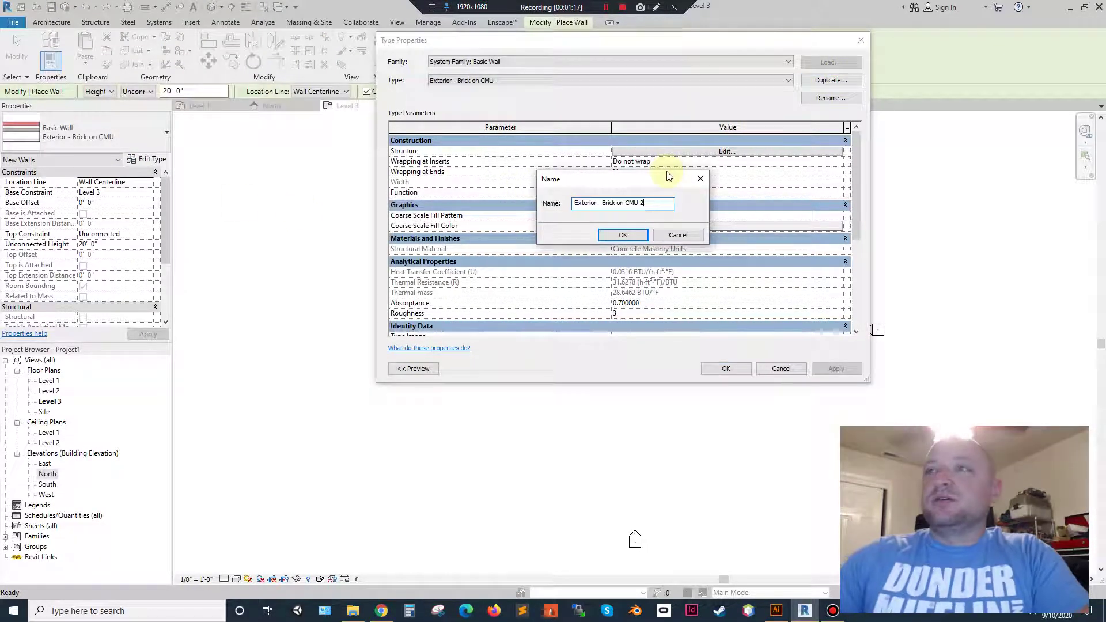
{"action": "key", "text": "ctrl+shift+Left"}
{"action": "type", "text": "W"}
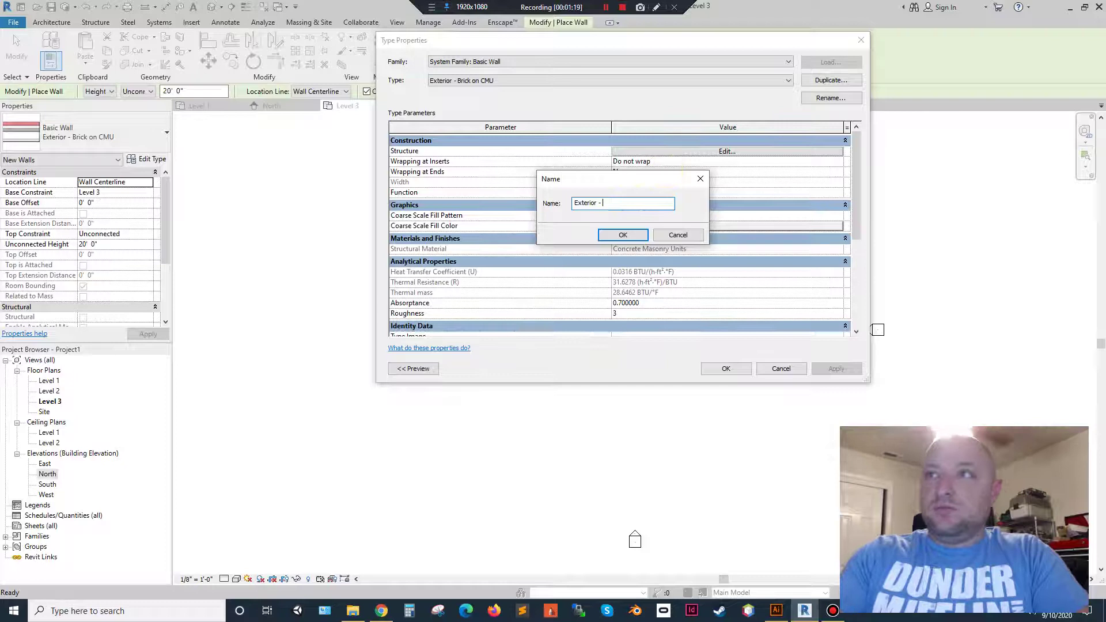
{"action": "type", "text": "Brick "}
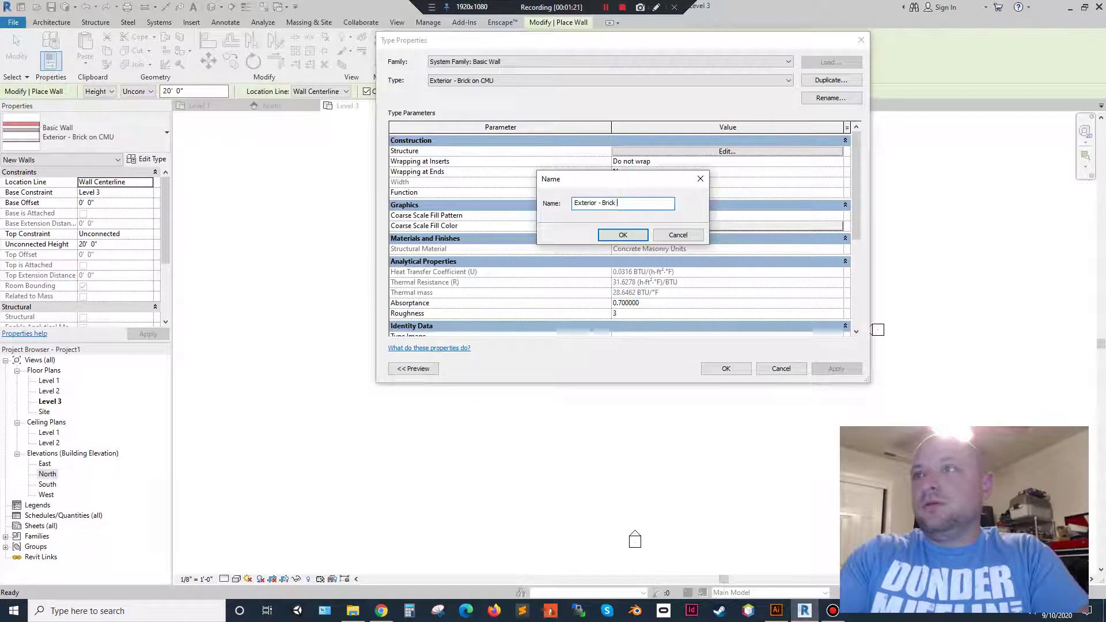
{"action": "type", "text": "with wood"}
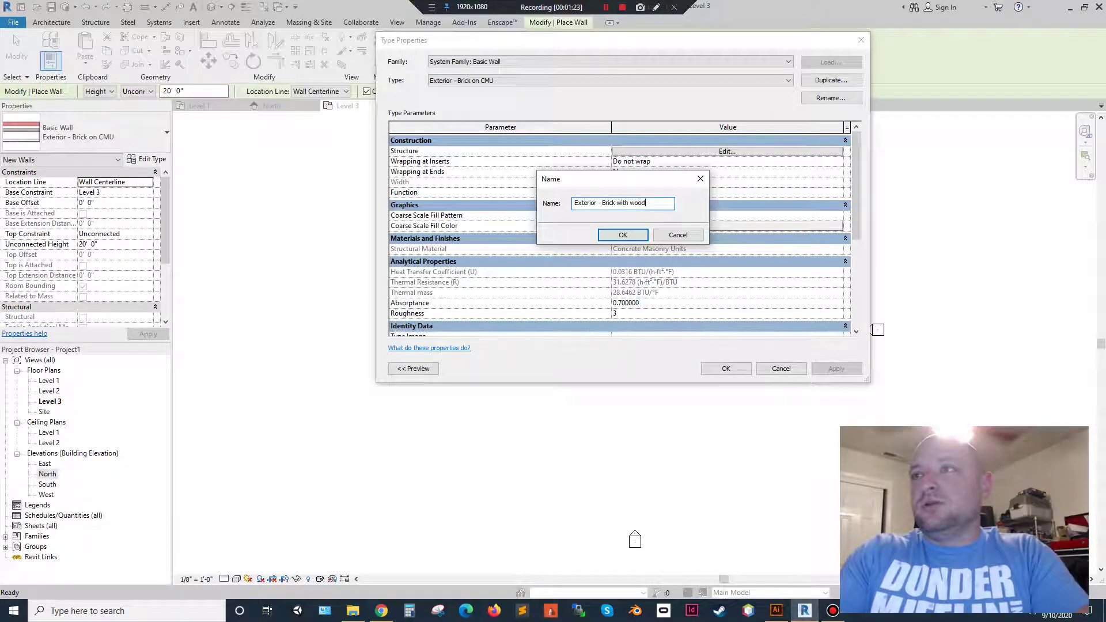
{"action": "type", "text": " stud"}
{"action": "key", "text": "Return"}
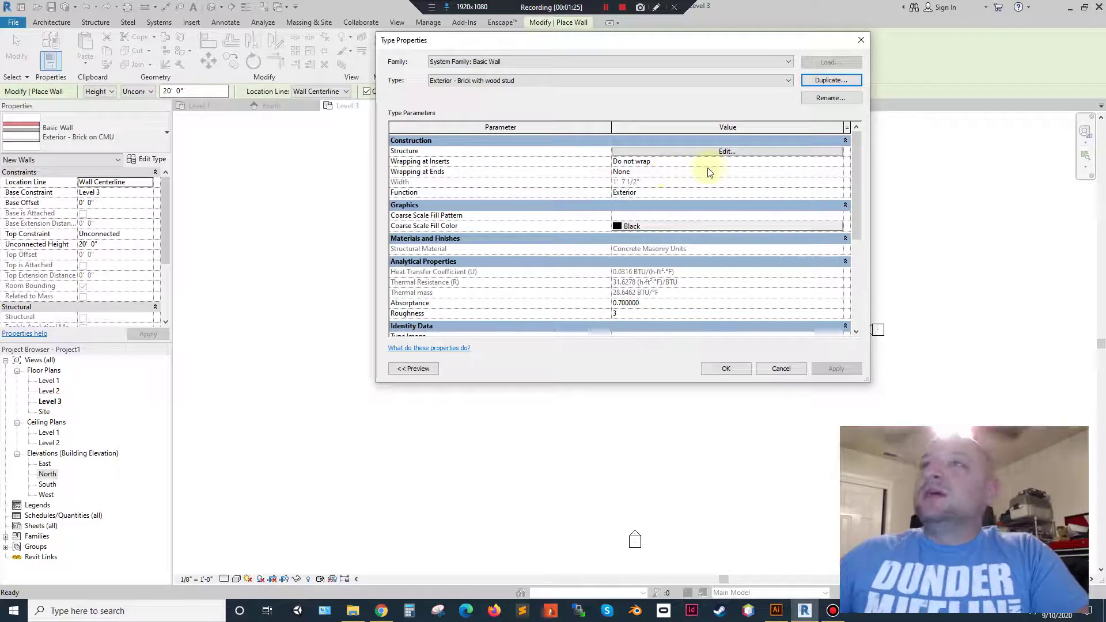
Set the structure layer material to Structure, Wood Joist/Rafter Layer, Batt Insulation.
{"action": "left_click", "coordinate": [752, 149]}
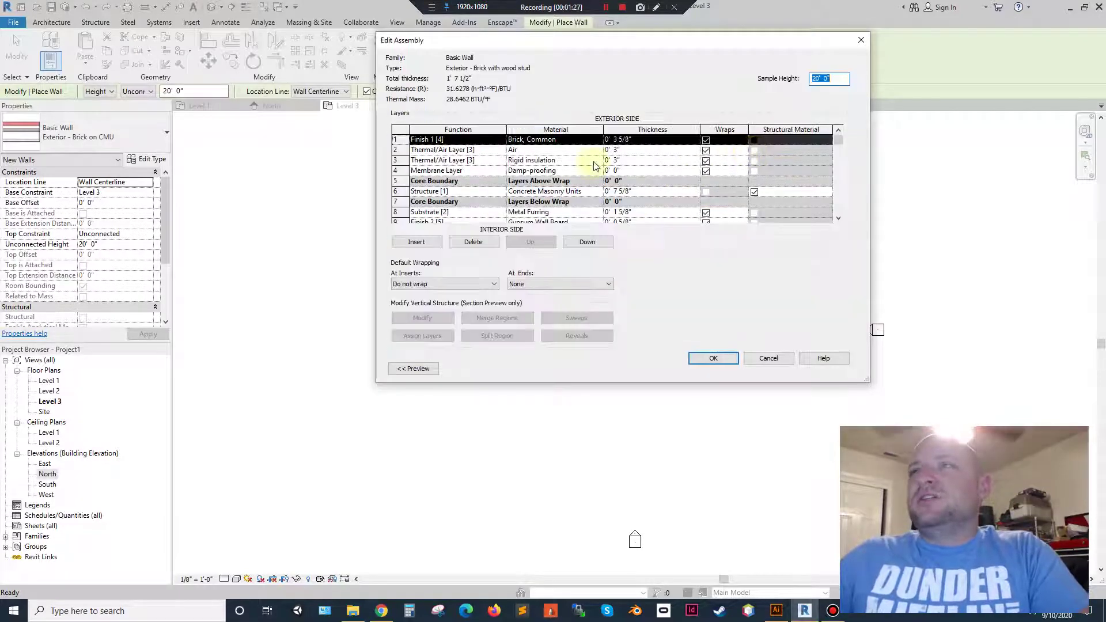
{"action": "left_click", "coordinate": [599, 192]}
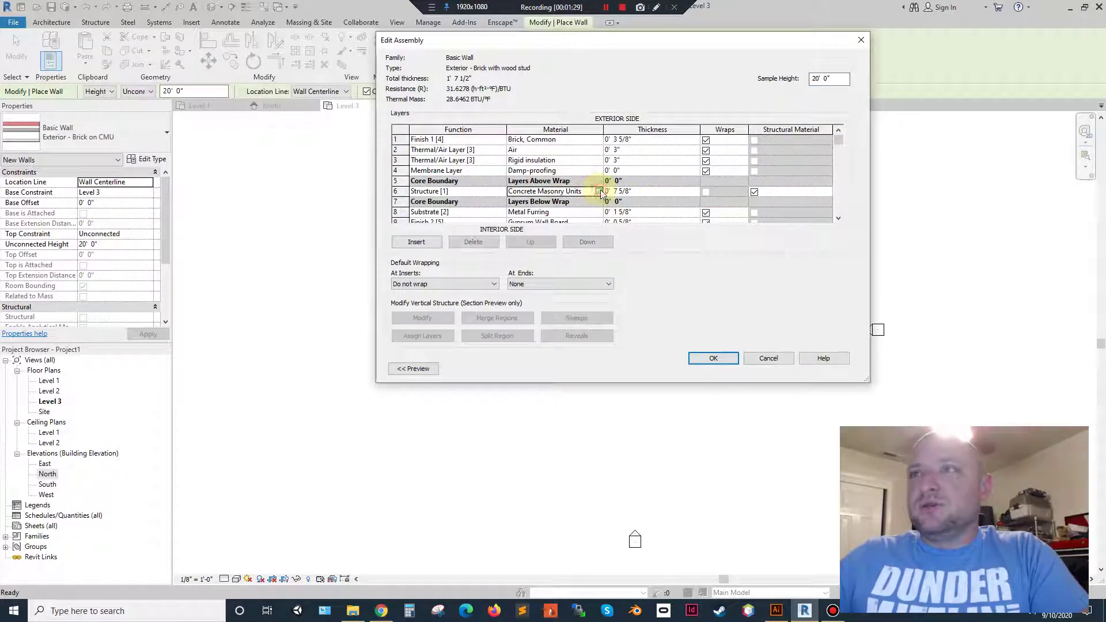
{"action": "left_click", "coordinate": [599, 192]}
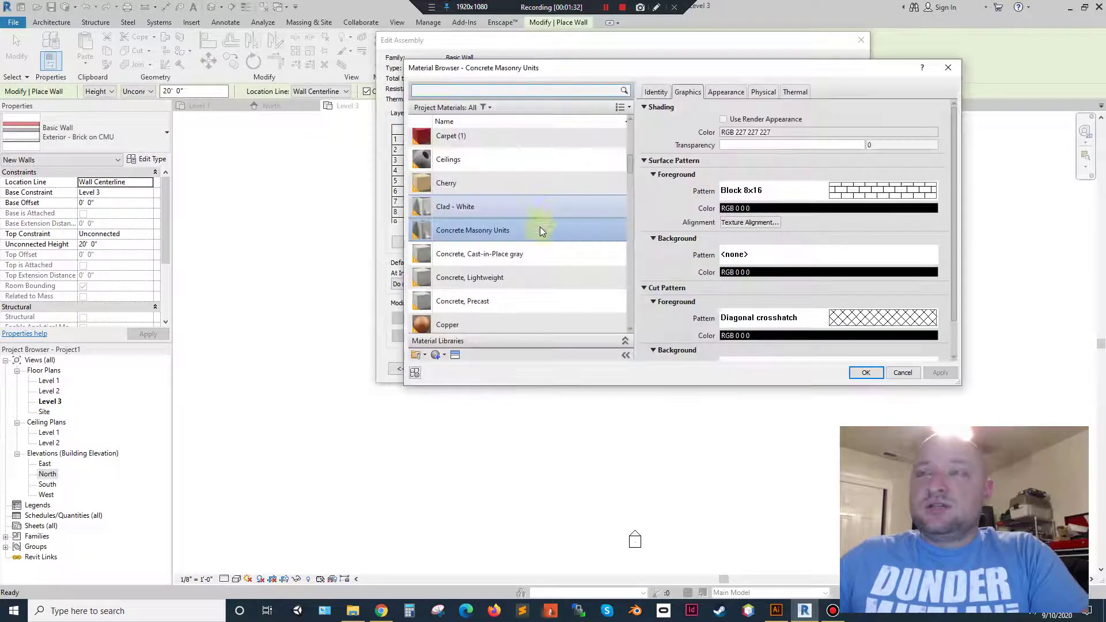
{"action": "left_click", "coordinate": [459, 91]}
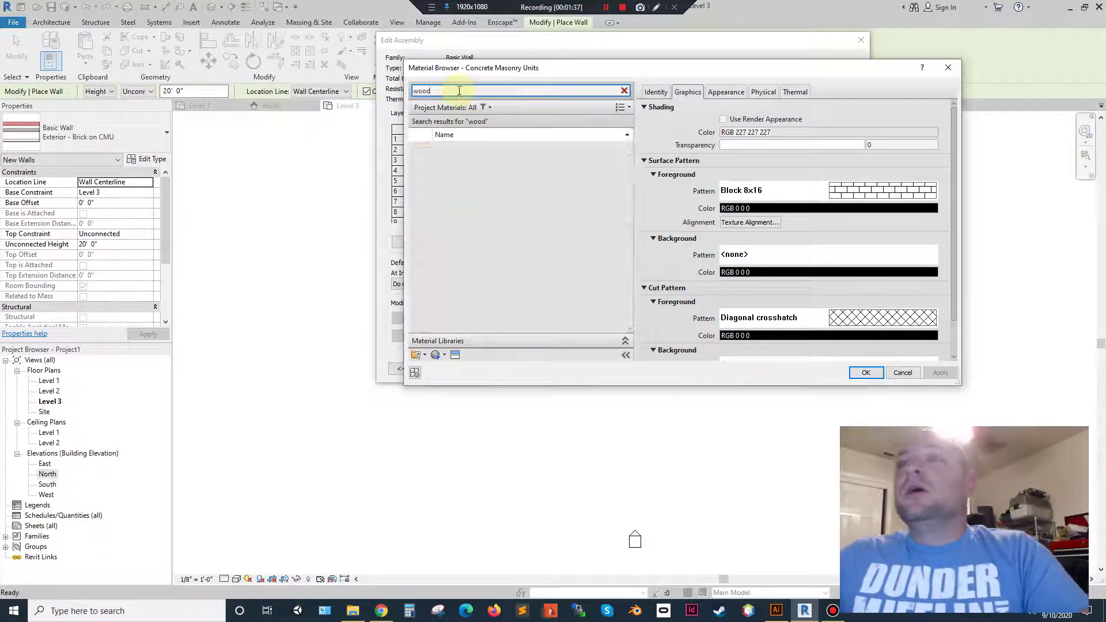
{"action": "scroll", "coordinate": [513, 233], "scroll_direction": "down", "scroll_amount": 2}
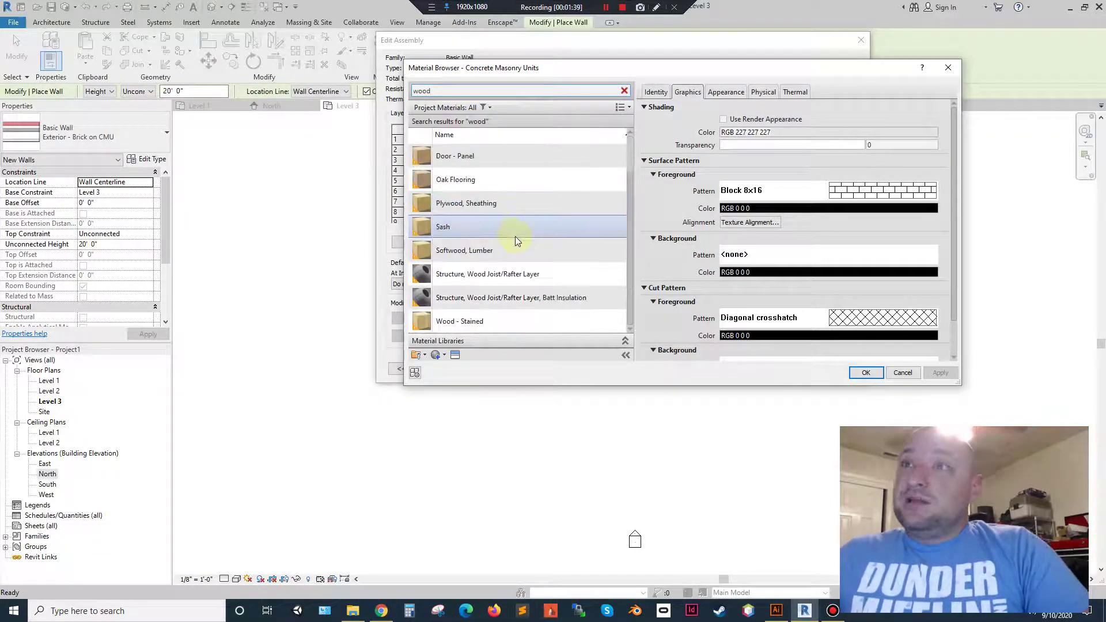
{"action": "left_click", "coordinate": [527, 297]}
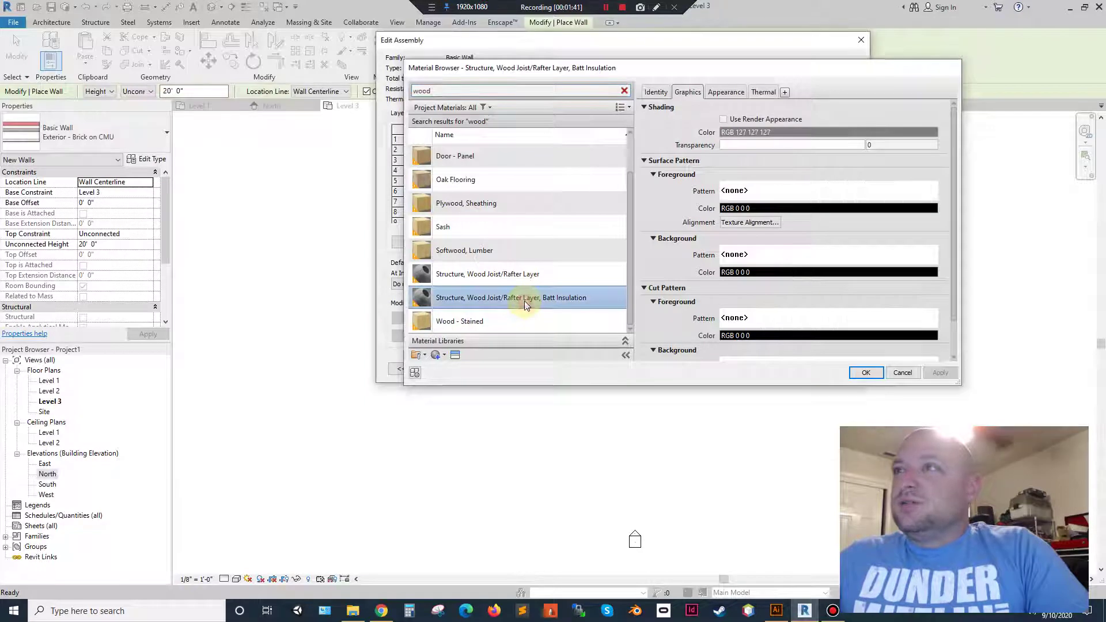
{"action": "key", "text": "Return"}
Make the structure layer 5 1/2" (5.5) thick and accept the layer changes.
{"action": "left_click", "coordinate": [638, 191]}
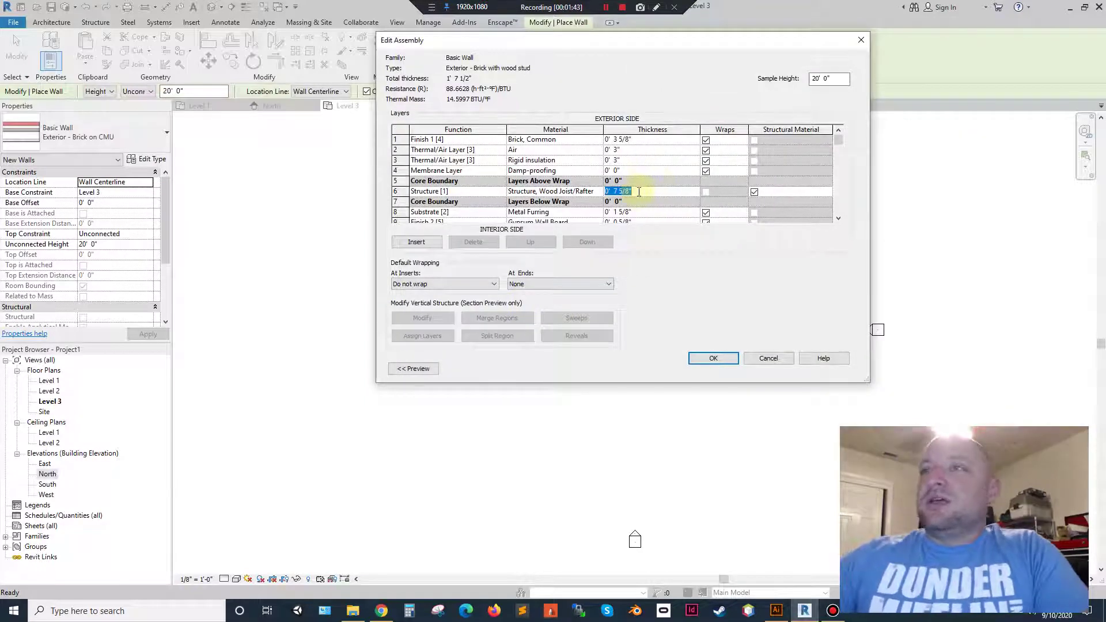
{"action": "key", "text": "Return"}
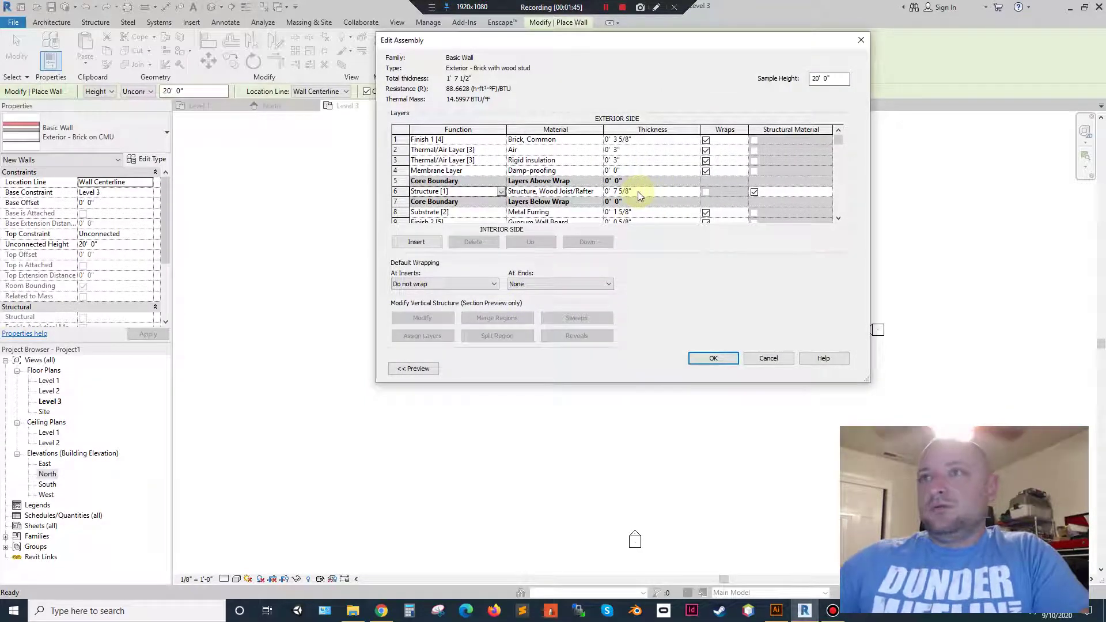
{"action": "left_click", "coordinate": [638, 191]}
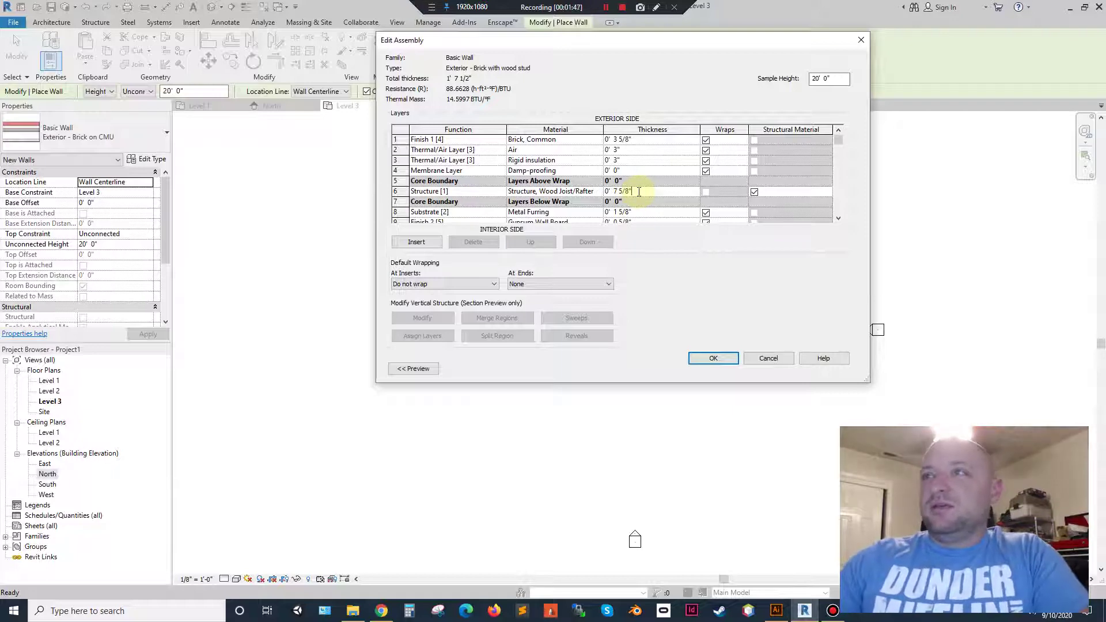
{"action": "key", "text": "Left"}
{"action": "key", "text": "BackSpace"}
{"action": "key", "text": "BackSpace"}
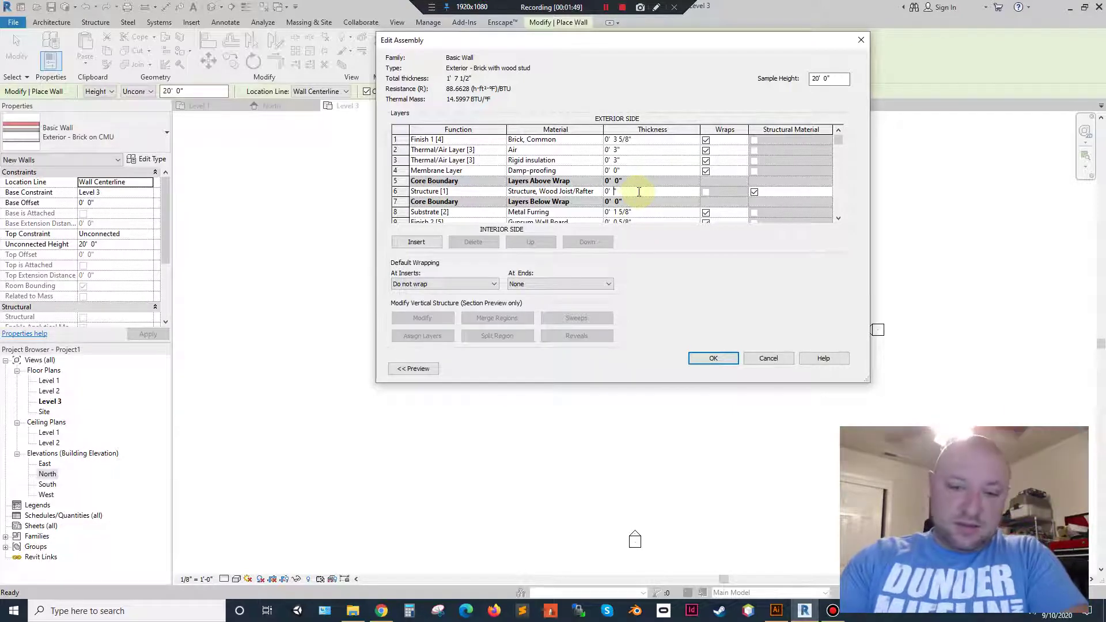
{"action": "type", "text": "5.5"}
{"action": "key", "text": "Tab"}
{"action": "key", "text": "Tab"}
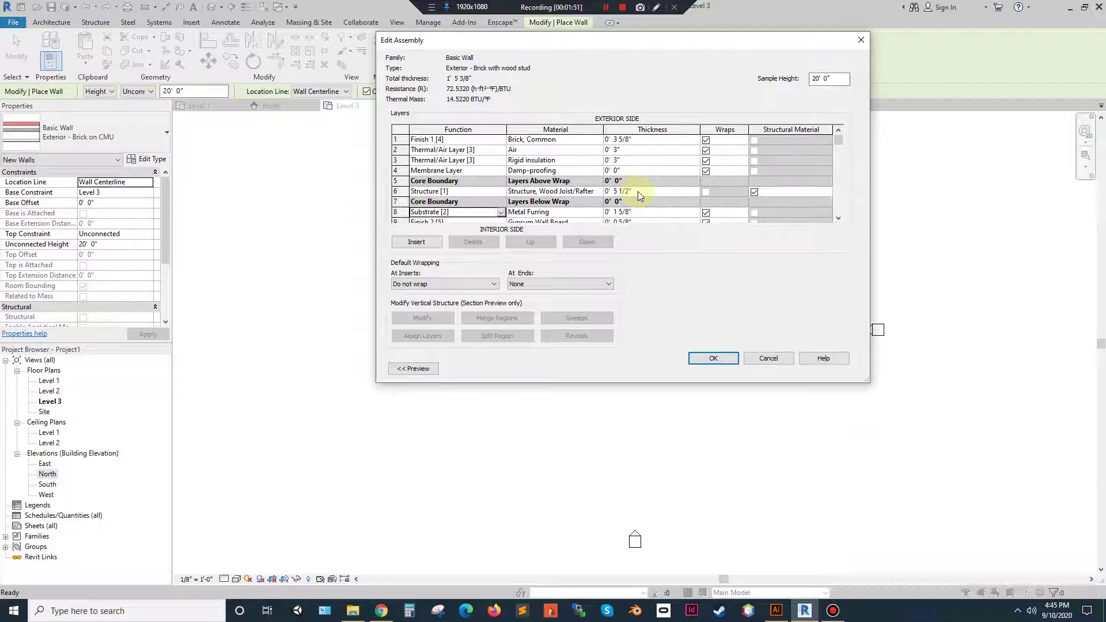
{"action": "left_click", "coordinate": [714, 359]}
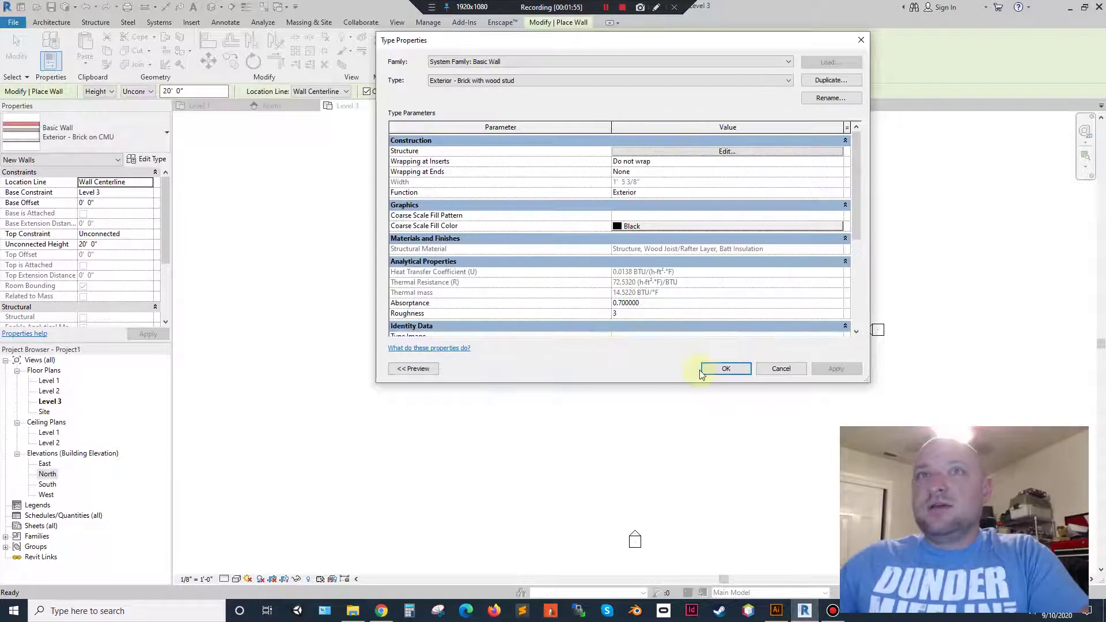
Accept the new wall type settings and set the wall top constraint to Level 3.
{"action": "left_click", "coordinate": [726, 369]}
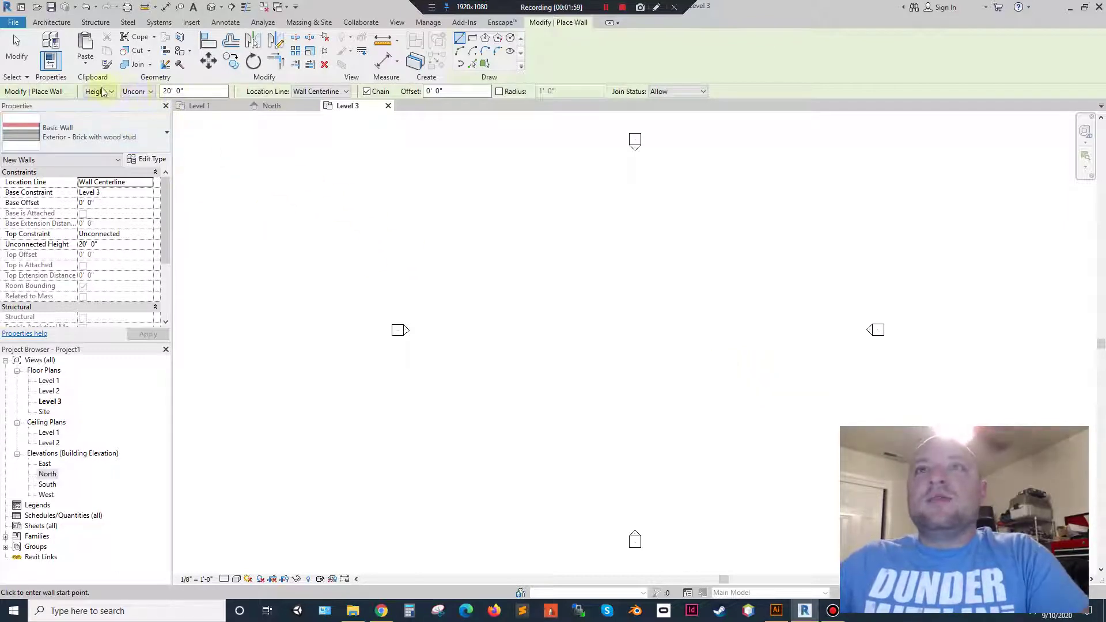
{"action": "left_click", "coordinate": [131, 91]}
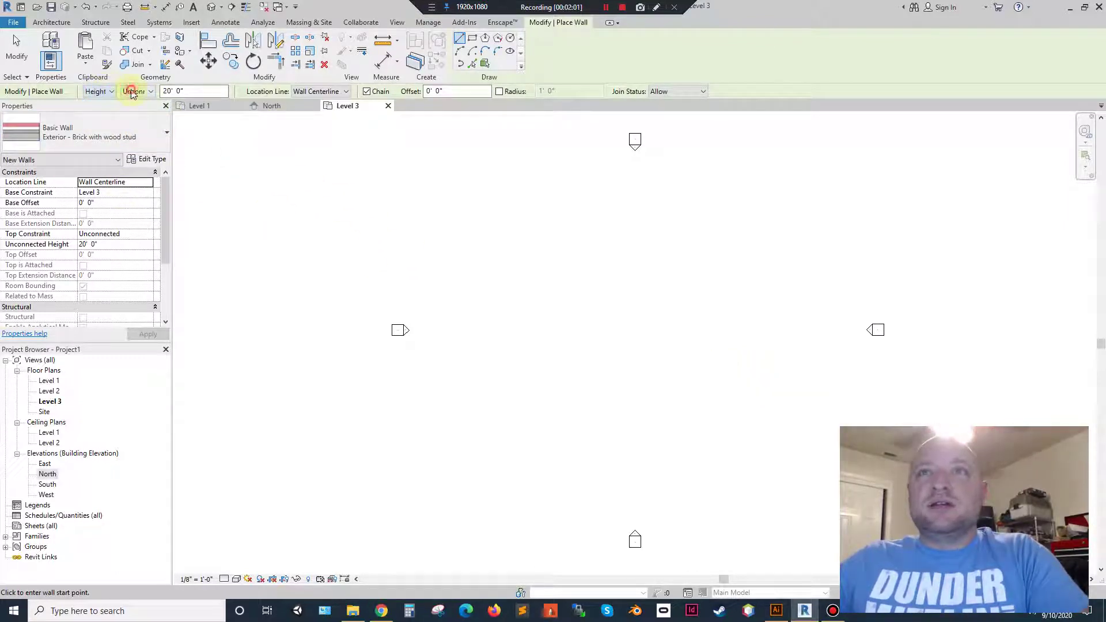
{"action": "left_click", "coordinate": [134, 128]}
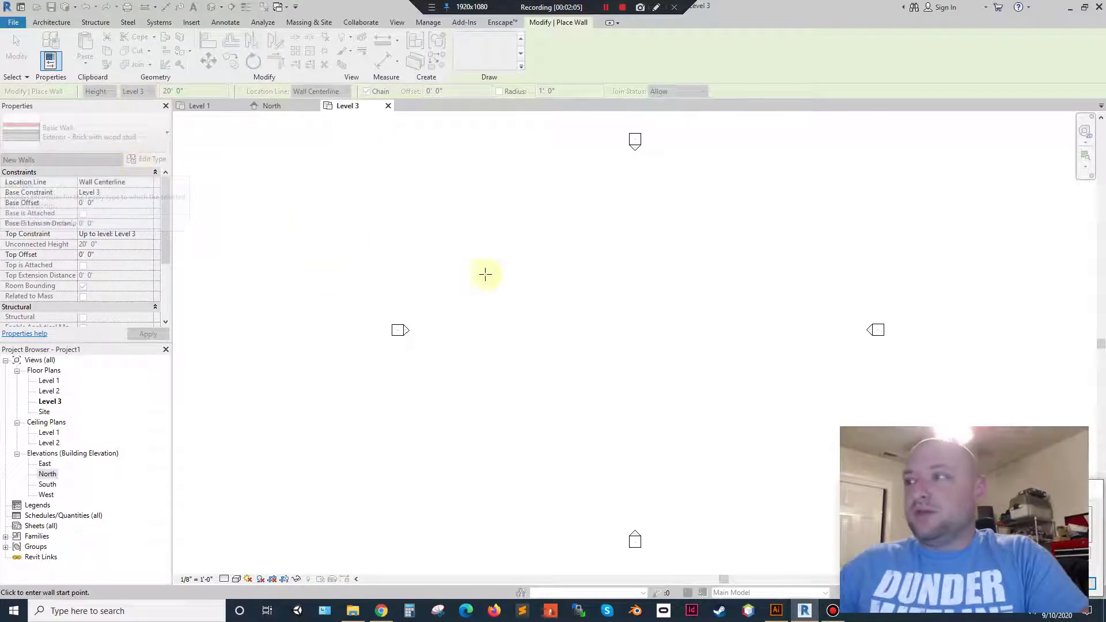
{"action": "scroll", "coordinate": [568, 369], "scroll_direction": "up", "scroll_amount": 1}
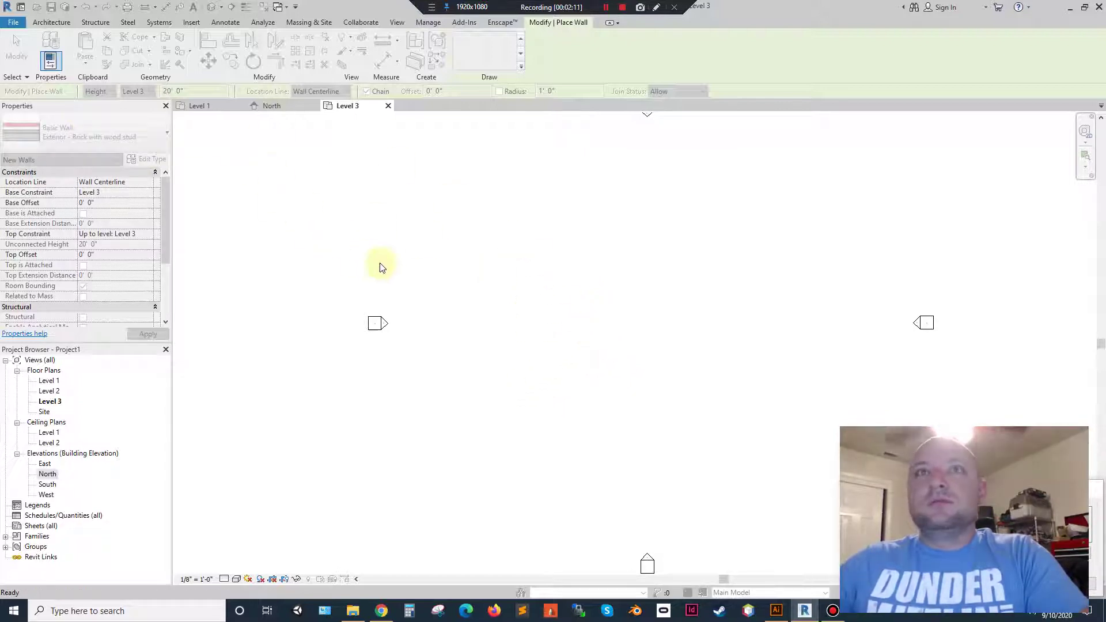
{"action": "scroll", "coordinate": [377, 267], "scroll_direction": "down", "scroll_amount": 2}
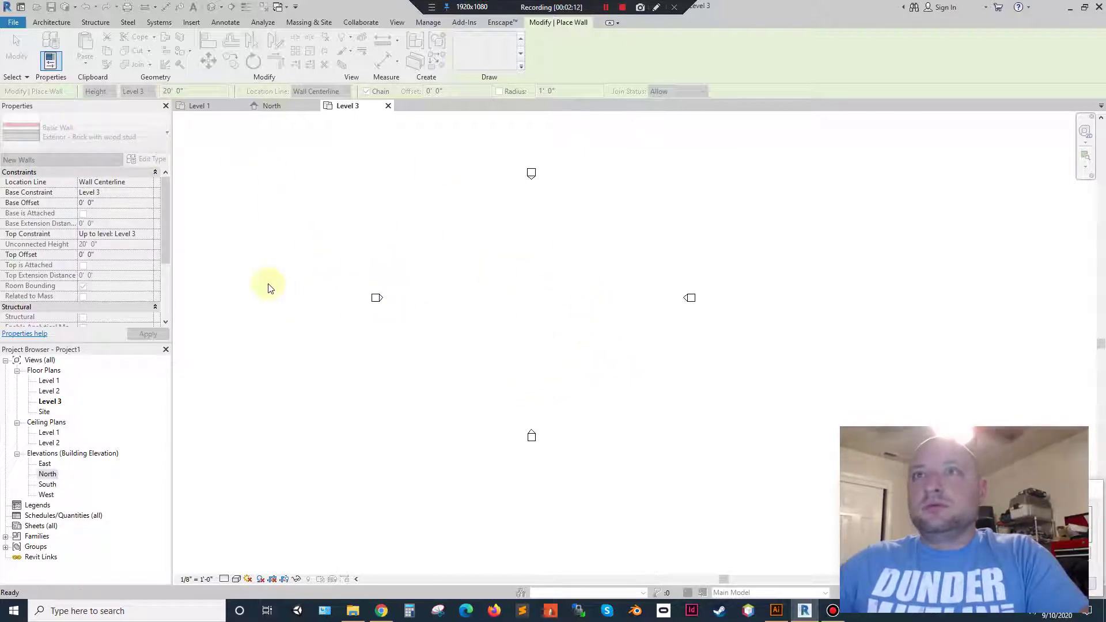
On the Level 1 plan, reset the wall top constraint and clear the invalid height warning.
{"action": "left_click", "coordinate": [196, 105]}
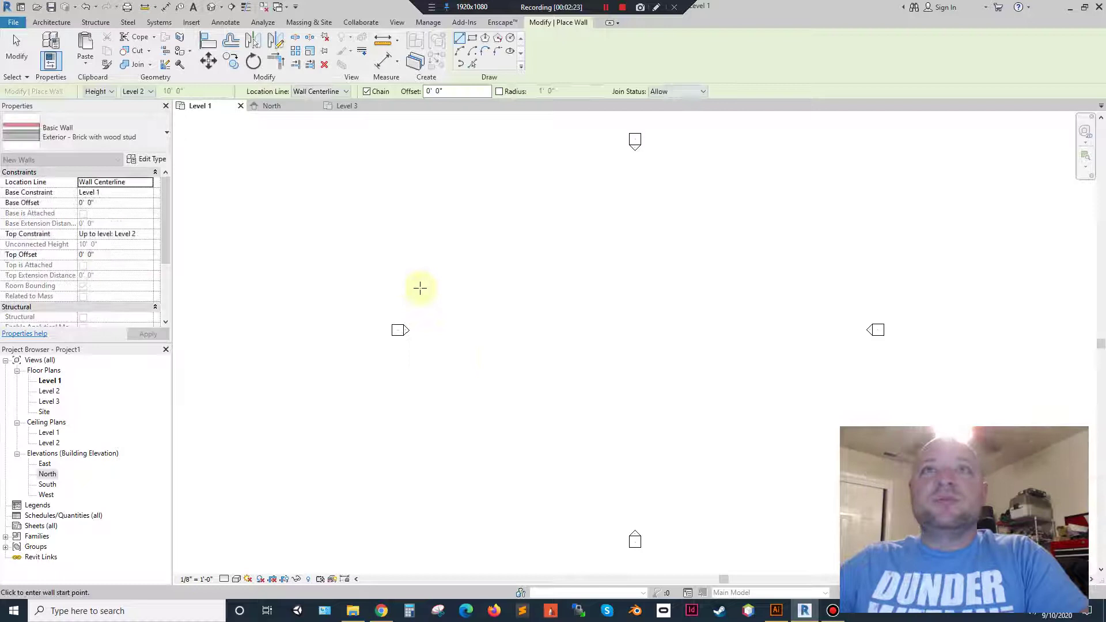
{"action": "left_click", "coordinate": [147, 91]}
{"action": "left_click", "coordinate": [143, 104]}
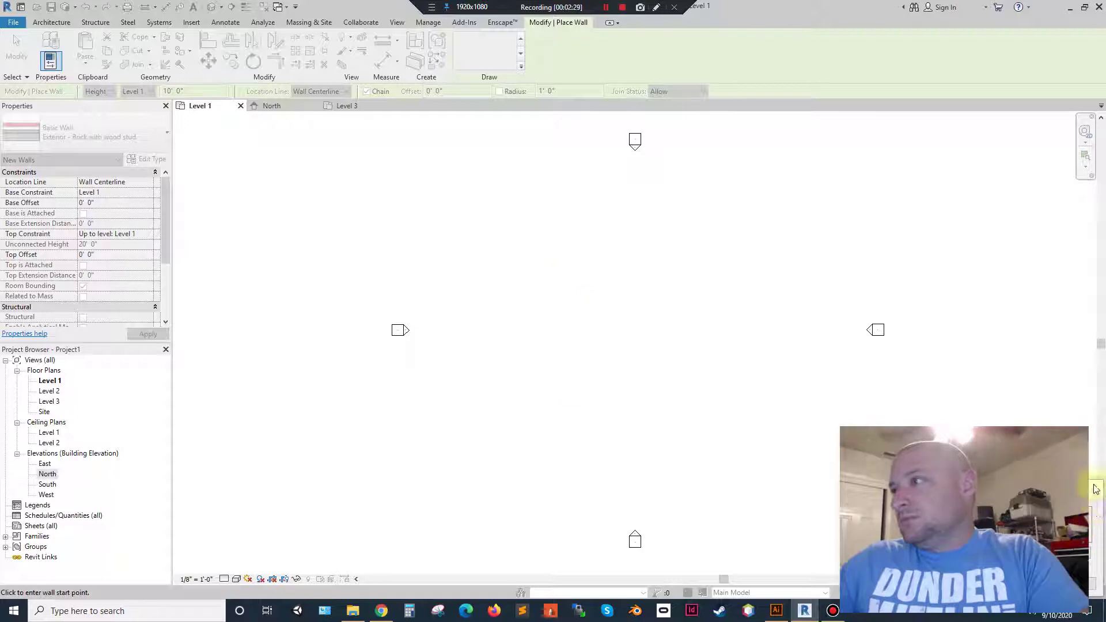
{"action": "left_click", "coordinate": [1072, 237]}
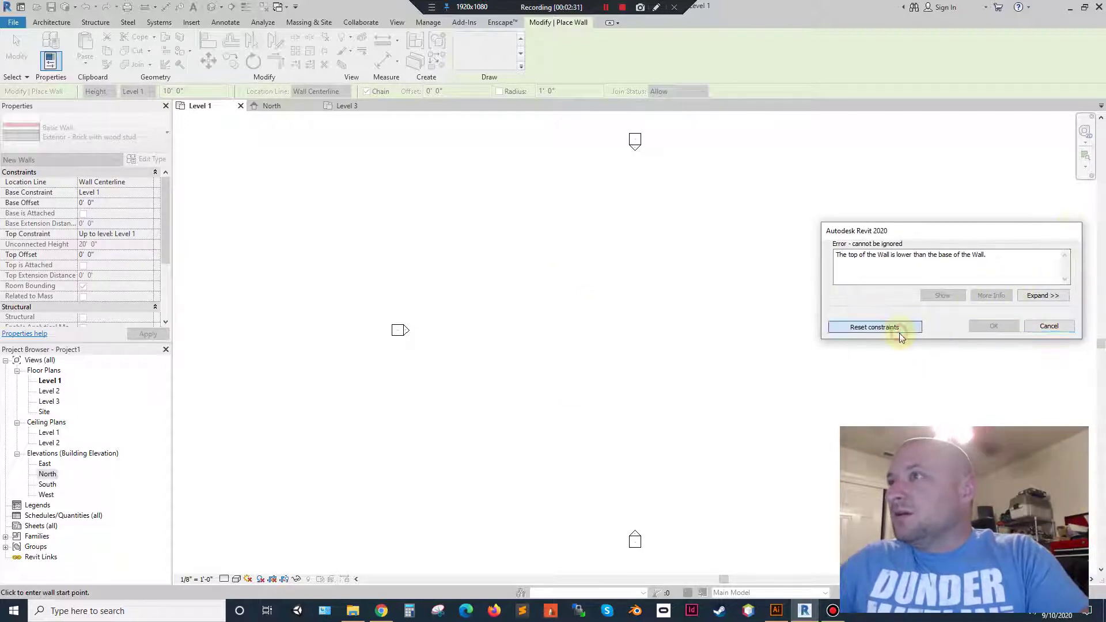
{"action": "left_click", "coordinate": [899, 328]}
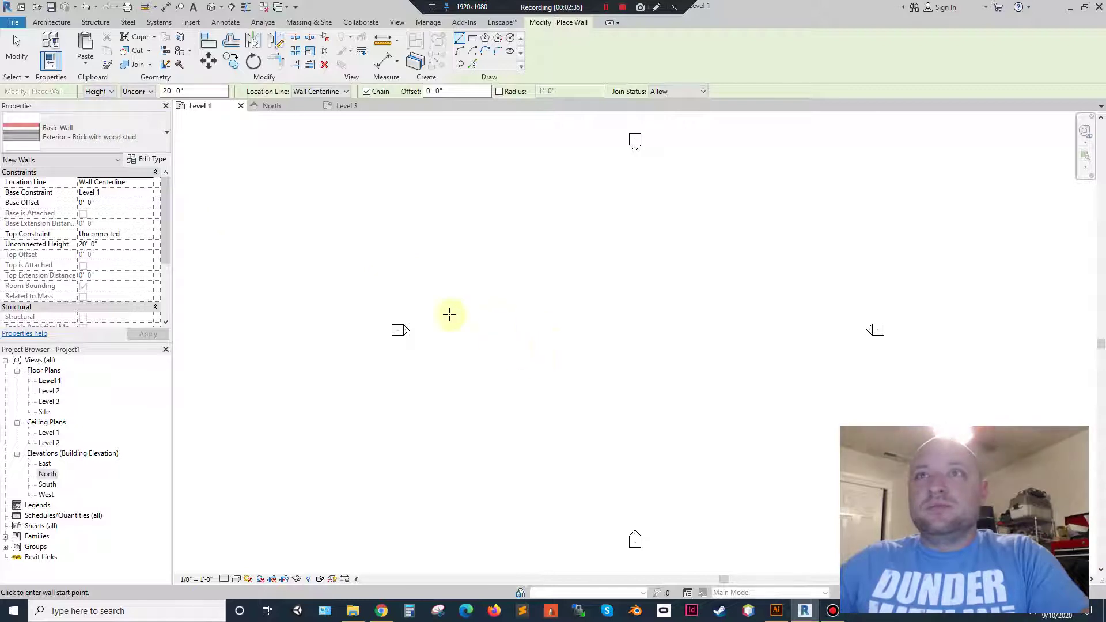
Set the new walls to rise from Level 1 up to Level 3.
{"action": "left_click", "coordinate": [136, 91]}
{"action": "left_click", "coordinate": [142, 121]}
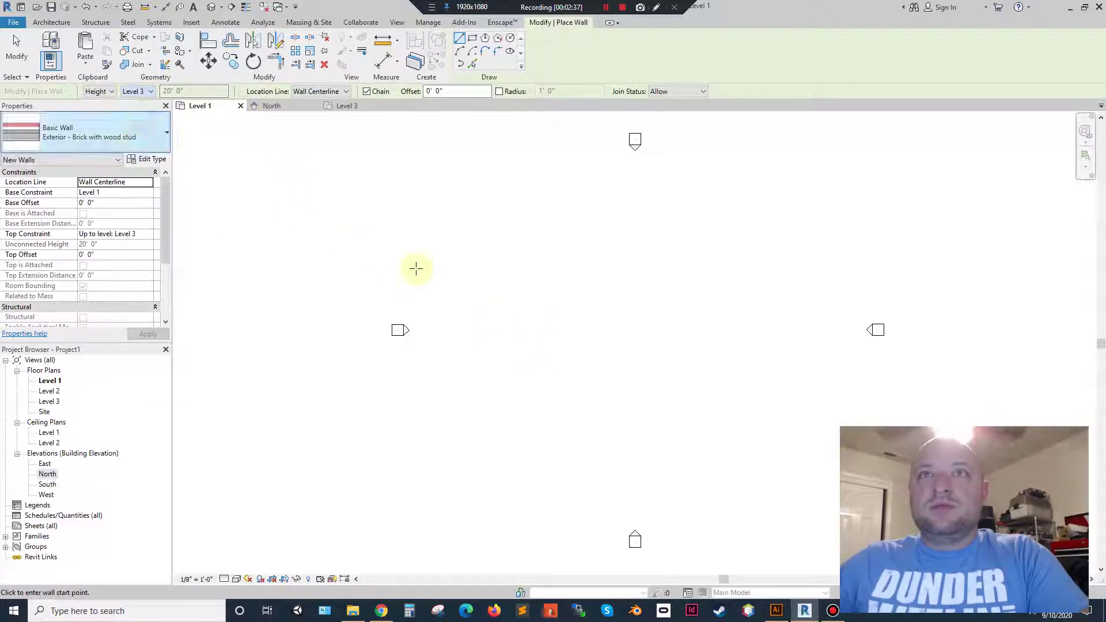
{"action": "left_click", "coordinate": [600, 362]}
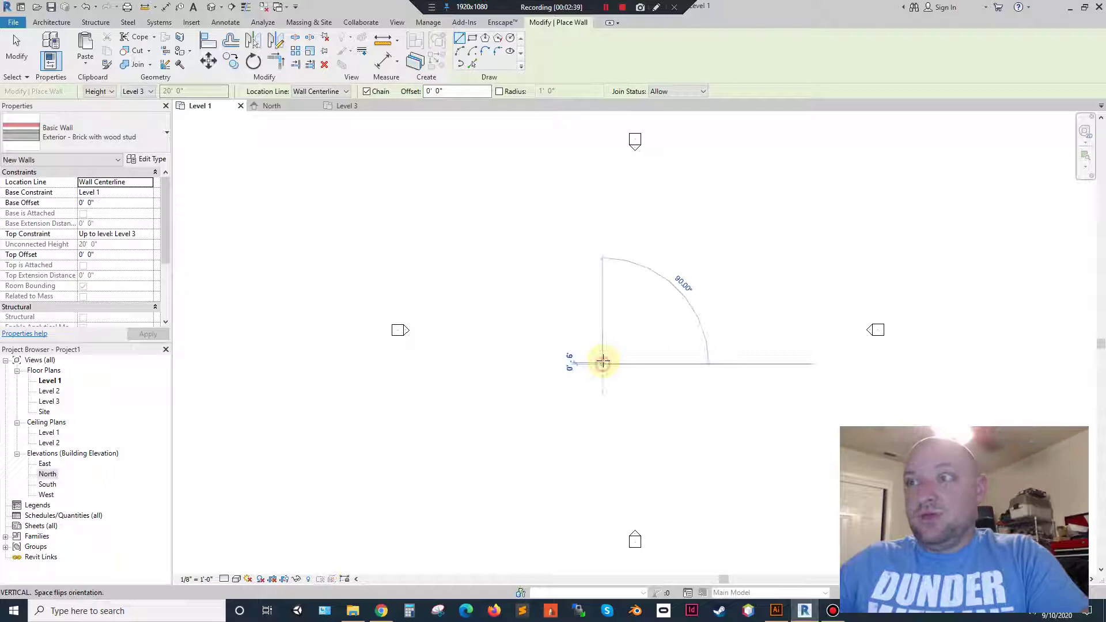
{"action": "scroll", "coordinate": [601, 329], "scroll_direction": "up", "scroll_amount": 3}
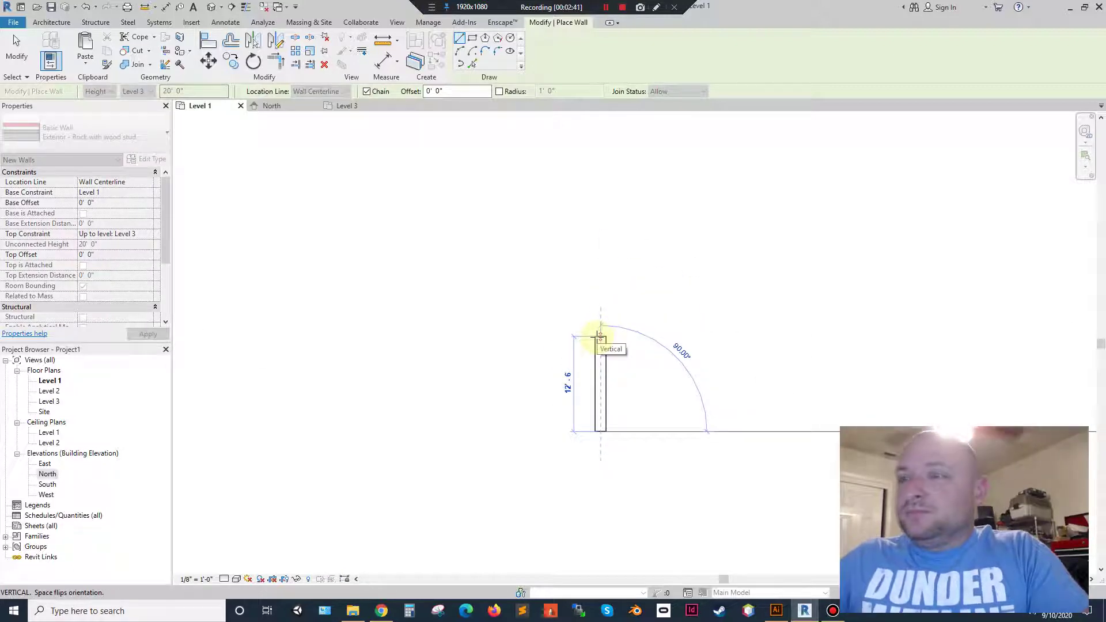
{"action": "key", "text": "Escape"}
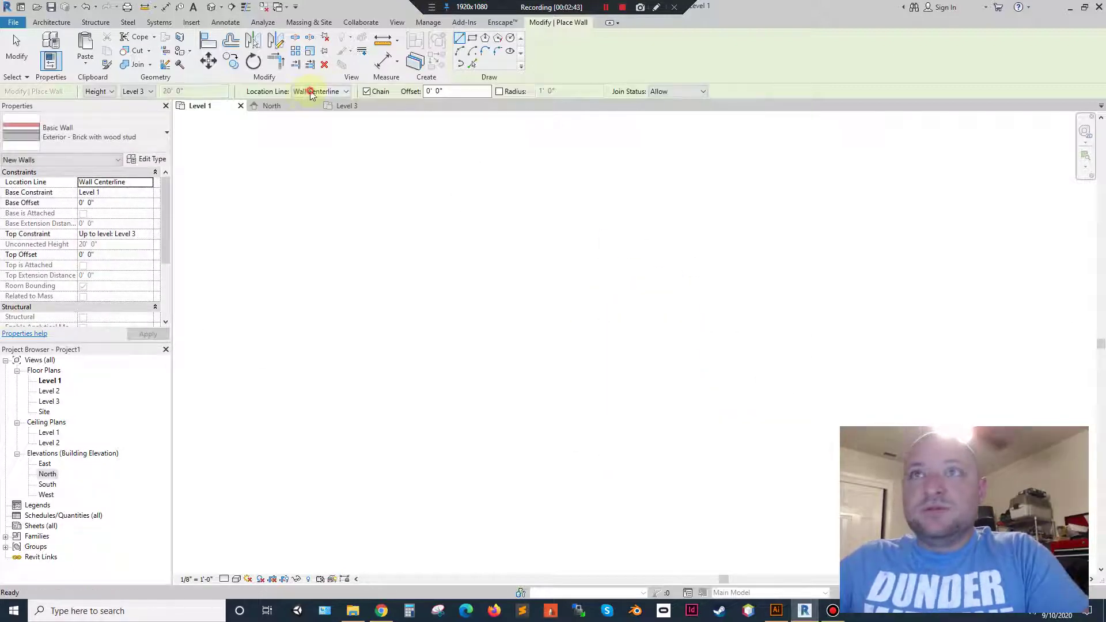
With location line Finish Face: Interior, draw four walls forming a closed square.
{"action": "left_click", "coordinate": [318, 91]}
{"action": "left_click", "coordinate": [338, 129]}
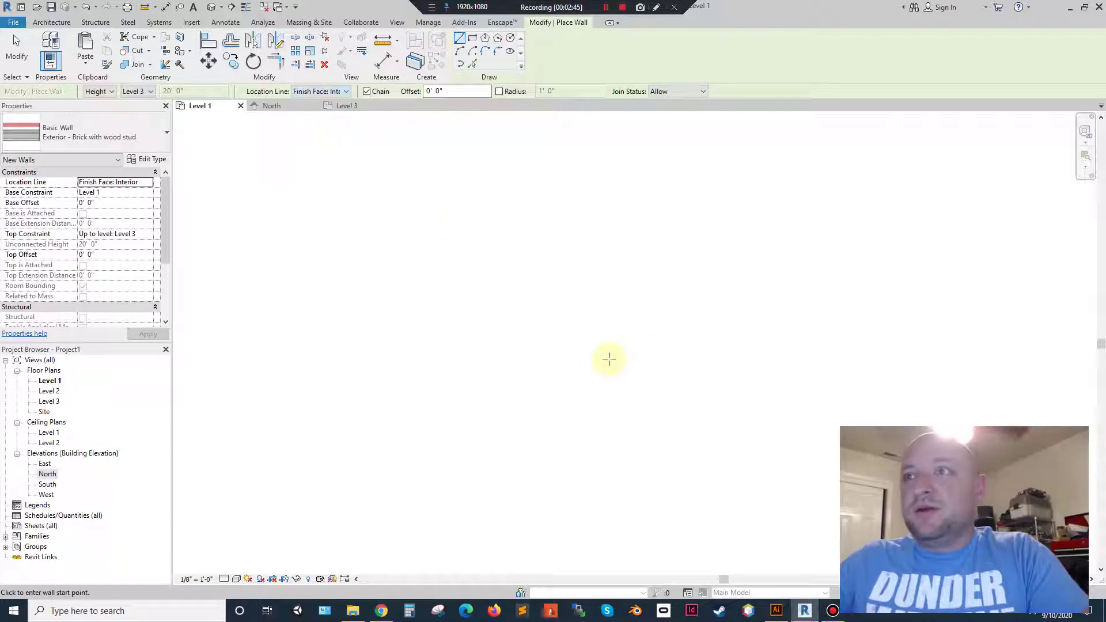
{"action": "left_click", "coordinate": [599, 377]}
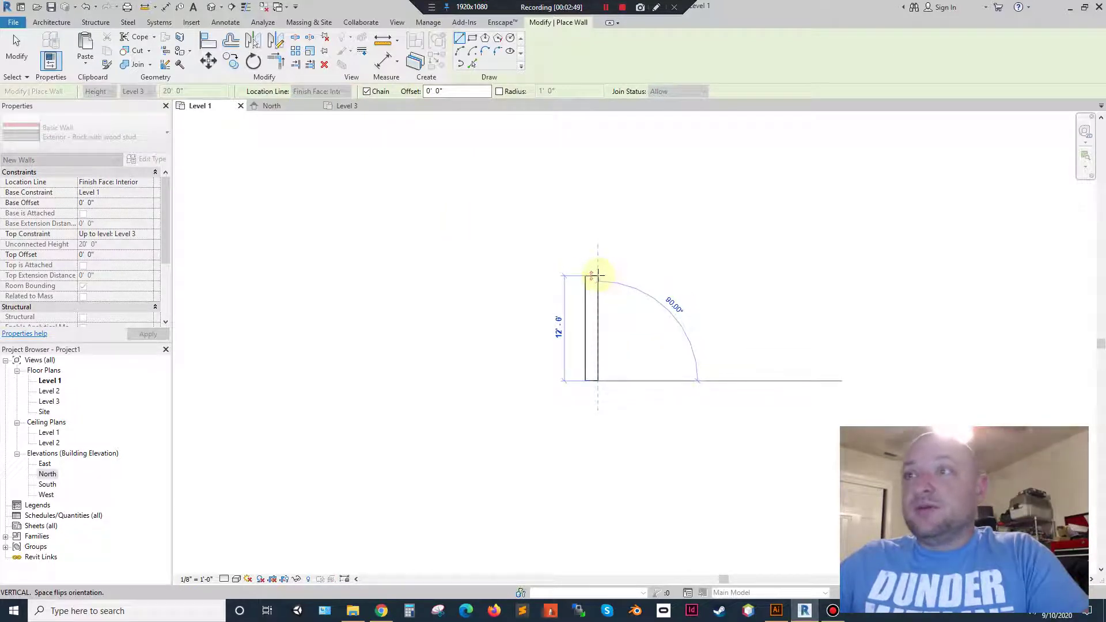
{"action": "left_click", "coordinate": [598, 275]}
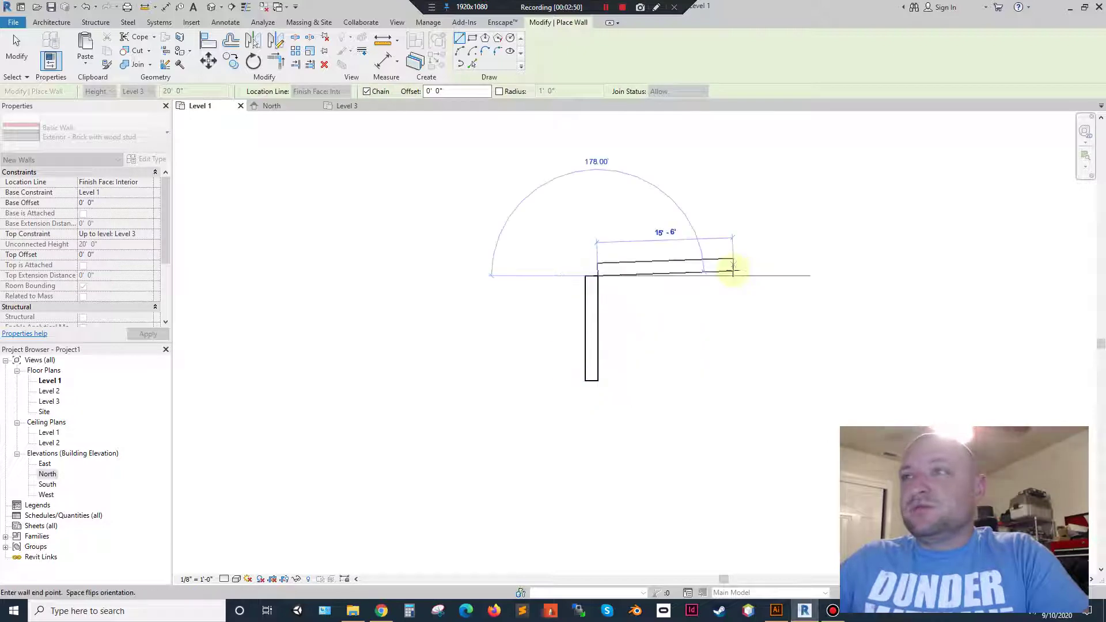
{"action": "left_click", "coordinate": [703, 277]}
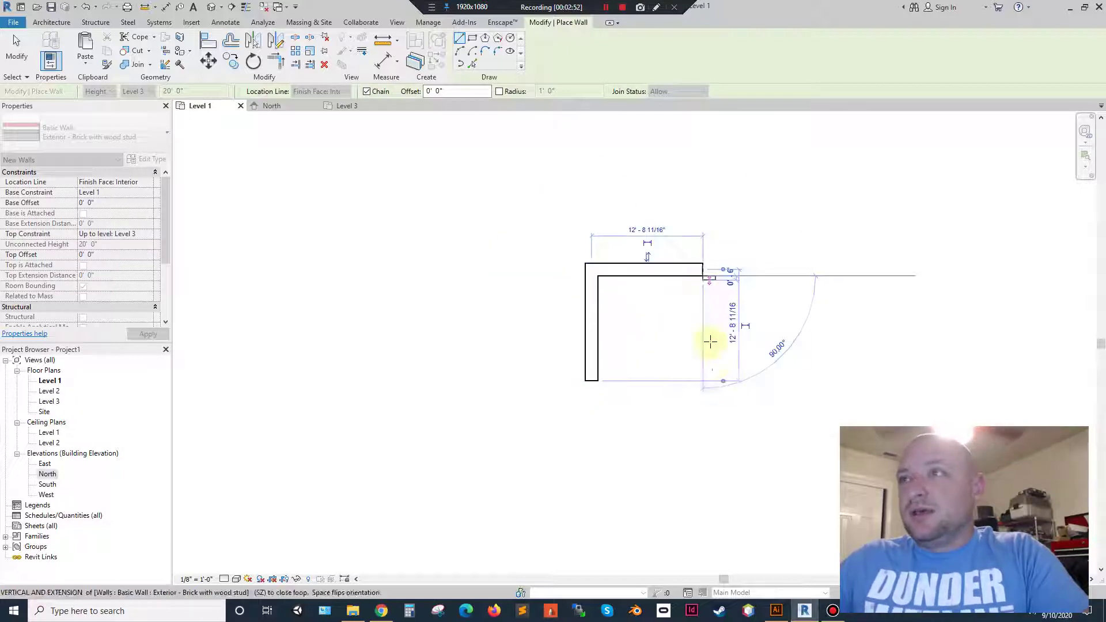
{"action": "left_click", "coordinate": [704, 381]}
{"action": "left_click", "coordinate": [597, 382]}
{"action": "key", "text": "Escape"}
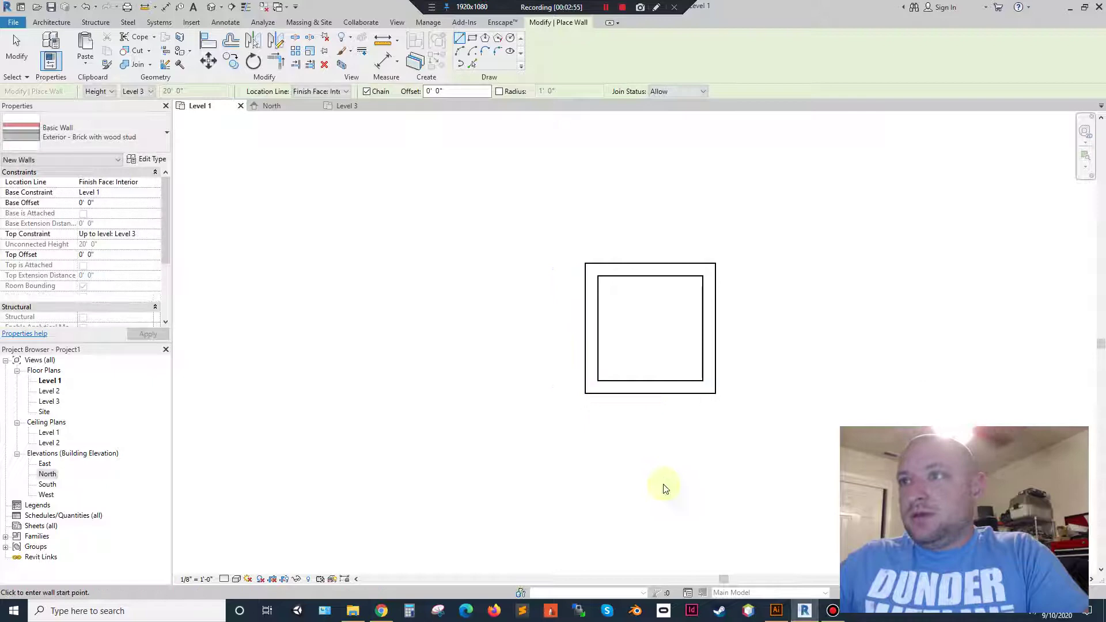
{"action": "key", "text": "Escape"}
{"action": "scroll", "coordinate": [265, 131], "scroll_direction": "up", "scroll_amount": 1}
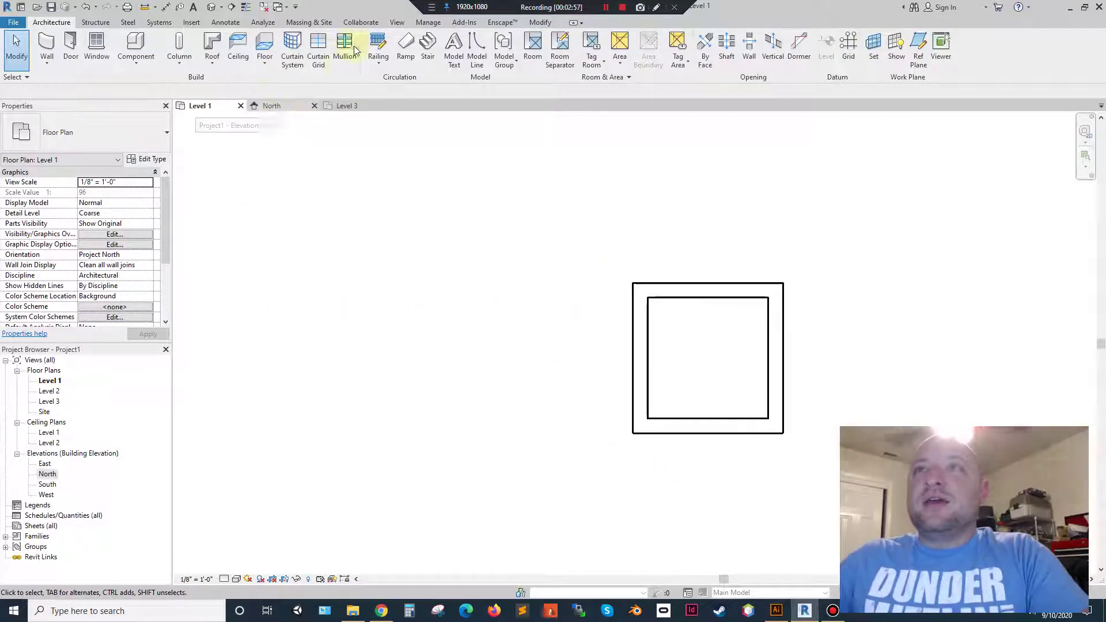
Open a default 3D view and tile all open views.
{"action": "left_click", "coordinate": [398, 23]}
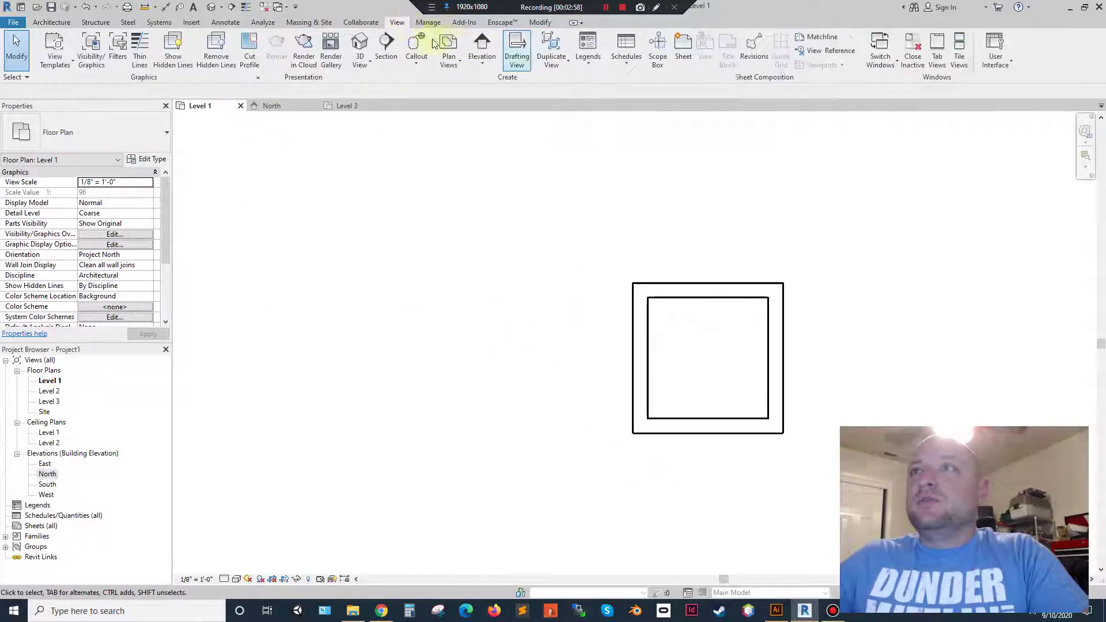
{"action": "left_click", "coordinate": [359, 43]}
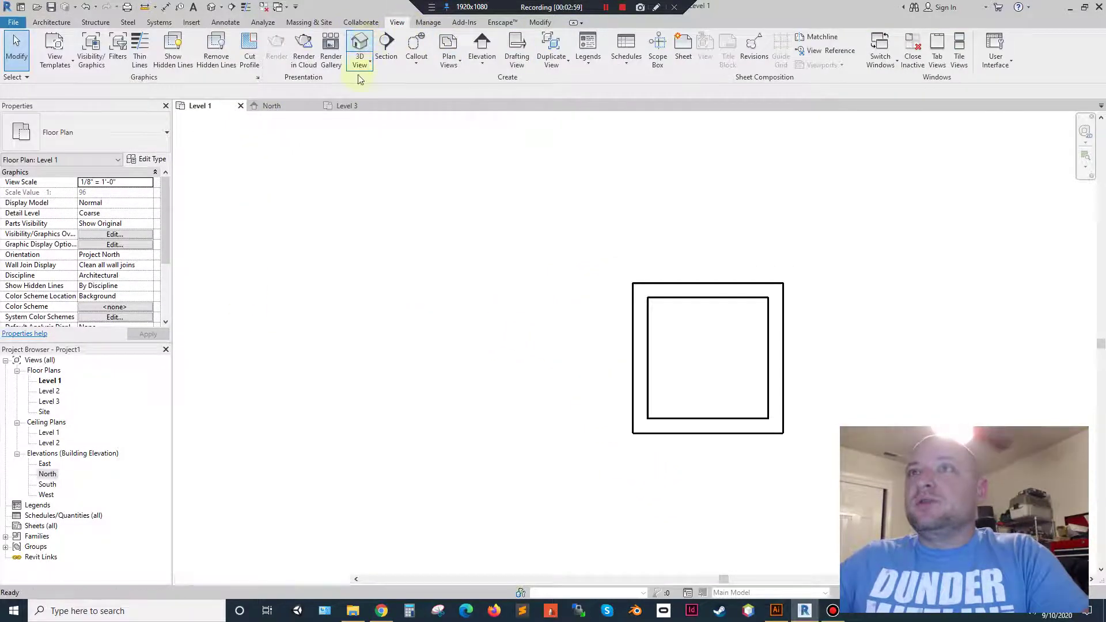
{"action": "left_click", "coordinate": [959, 49]}
{"action": "scroll", "coordinate": [526, 229], "scroll_direction": "down", "scroll_amount": 3}
{"action": "middle_click_drag", "start_coordinate": [396, 309], "coordinate": [489, 222]}
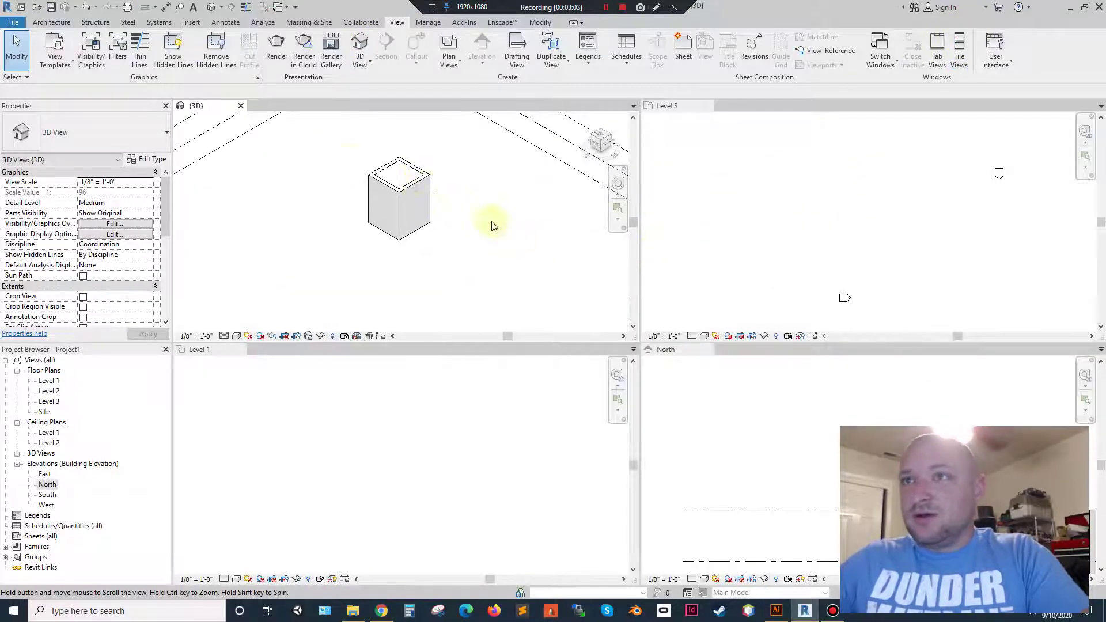
{"action": "scroll", "coordinate": [854, 215], "scroll_direction": "down", "scroll_amount": 2}
Close the Level 3 and North views and re-tile Level 1 beside the 3D view.
{"action": "left_click", "coordinate": [675, 105]}
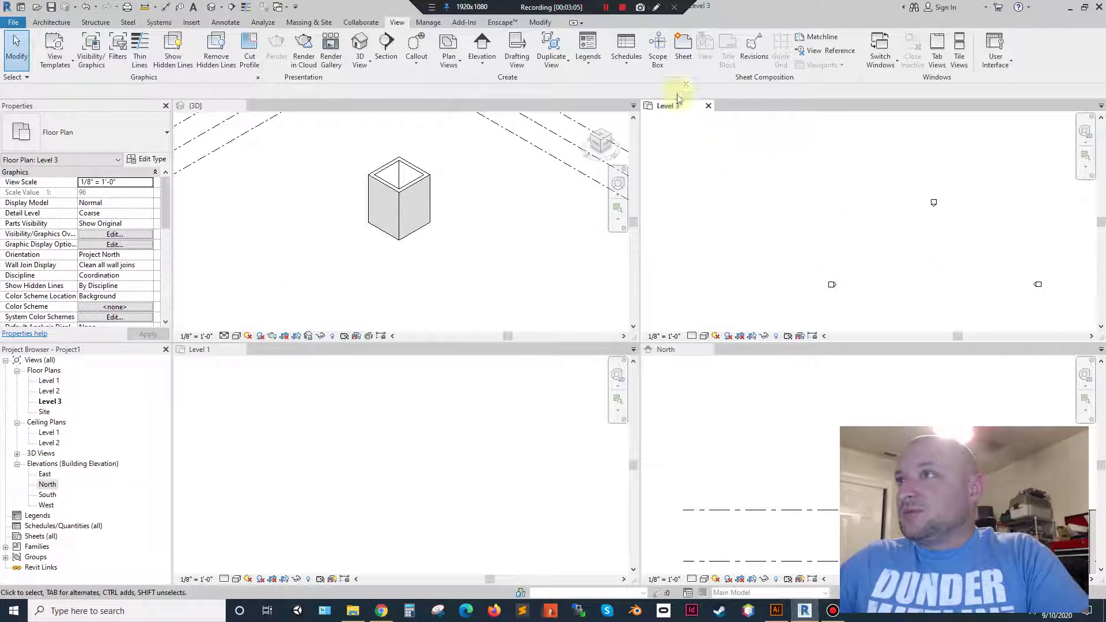
{"action": "left_click", "coordinate": [708, 106]}
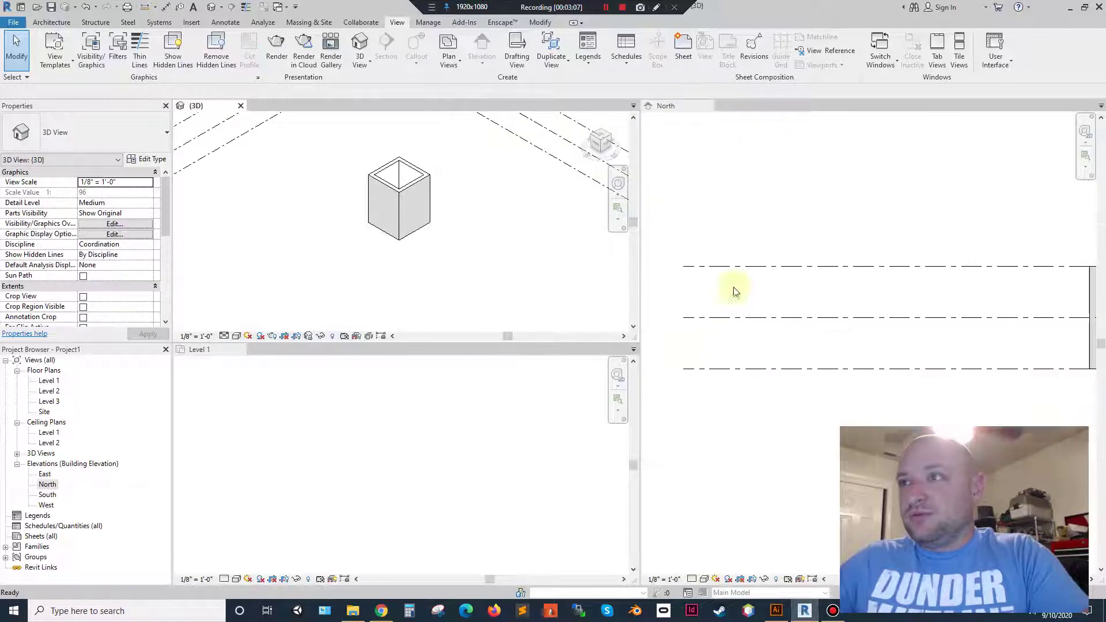
{"action": "left_click", "coordinate": [709, 107]}
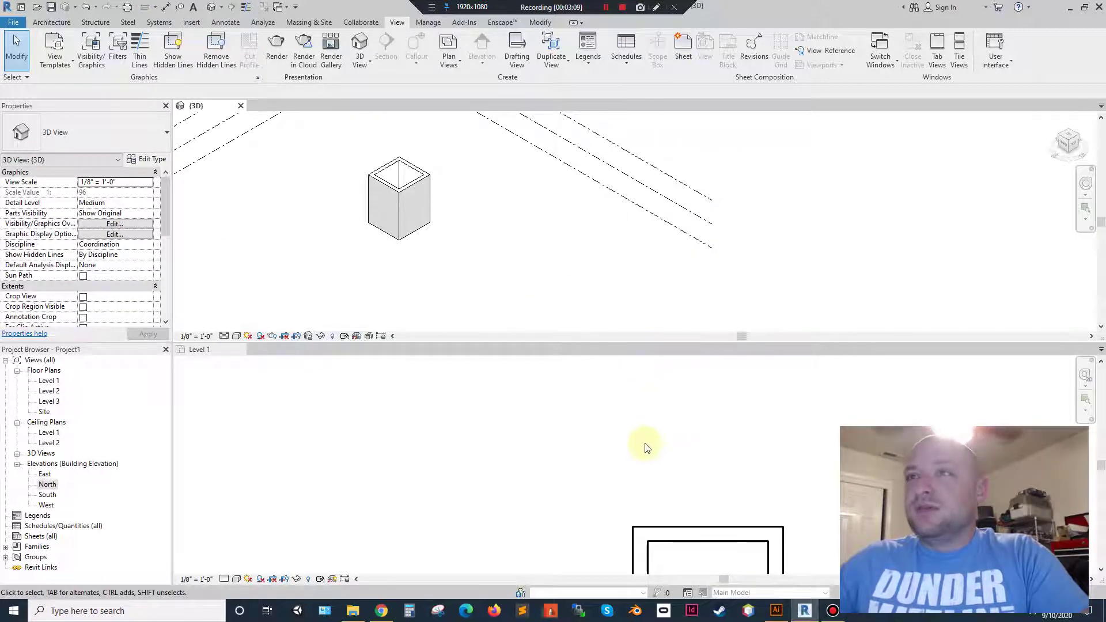
{"action": "left_click", "coordinate": [631, 517]}
{"action": "middle_click_drag", "start_coordinate": [677, 555], "coordinate": [477, 425]}
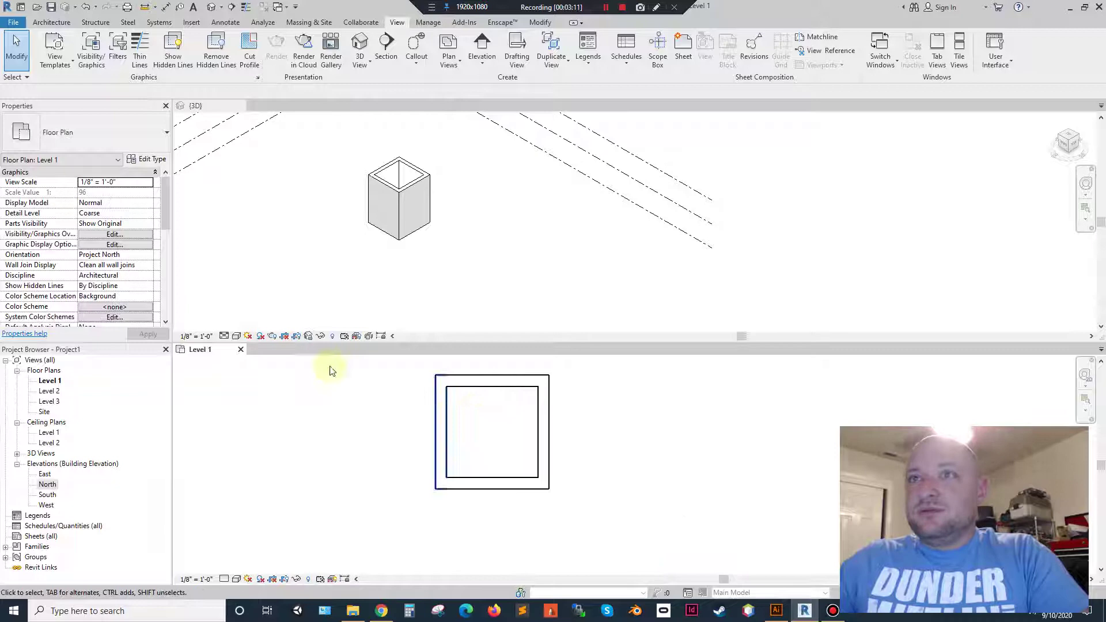
{"action": "left_click", "coordinate": [959, 52]}
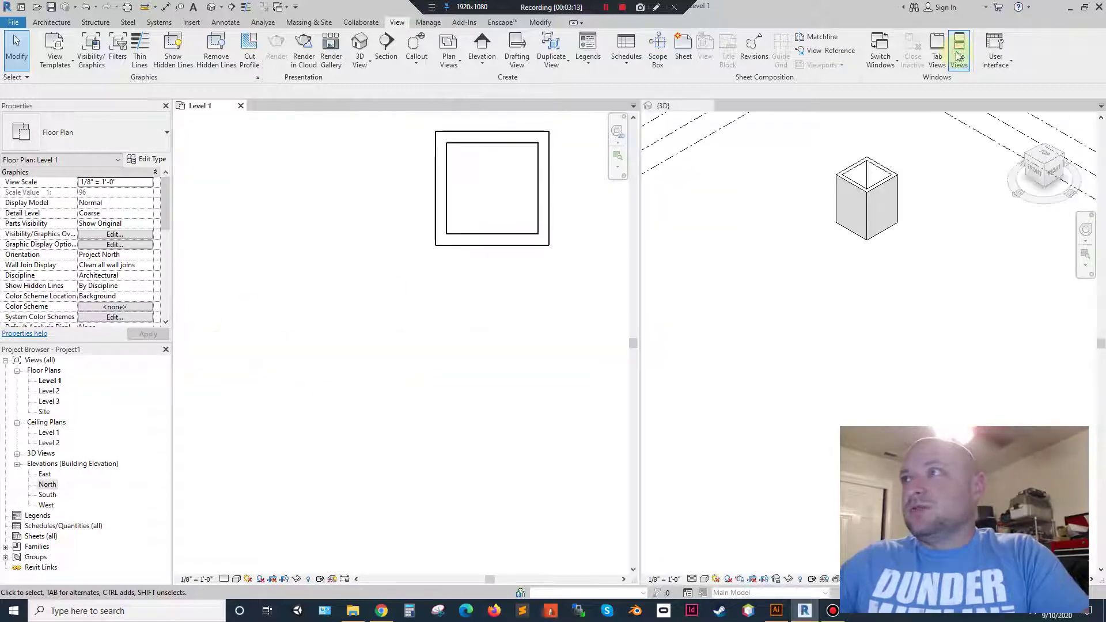
Orbit the 3D view to near eye level and select all four walls.
{"action": "left_click", "coordinate": [829, 236]}
{"action": "scroll", "coordinate": [835, 326], "scroll_direction": "down", "scroll_amount": 3}
{"action": "scroll", "coordinate": [919, 289], "scroll_direction": "up", "scroll_amount": 6}
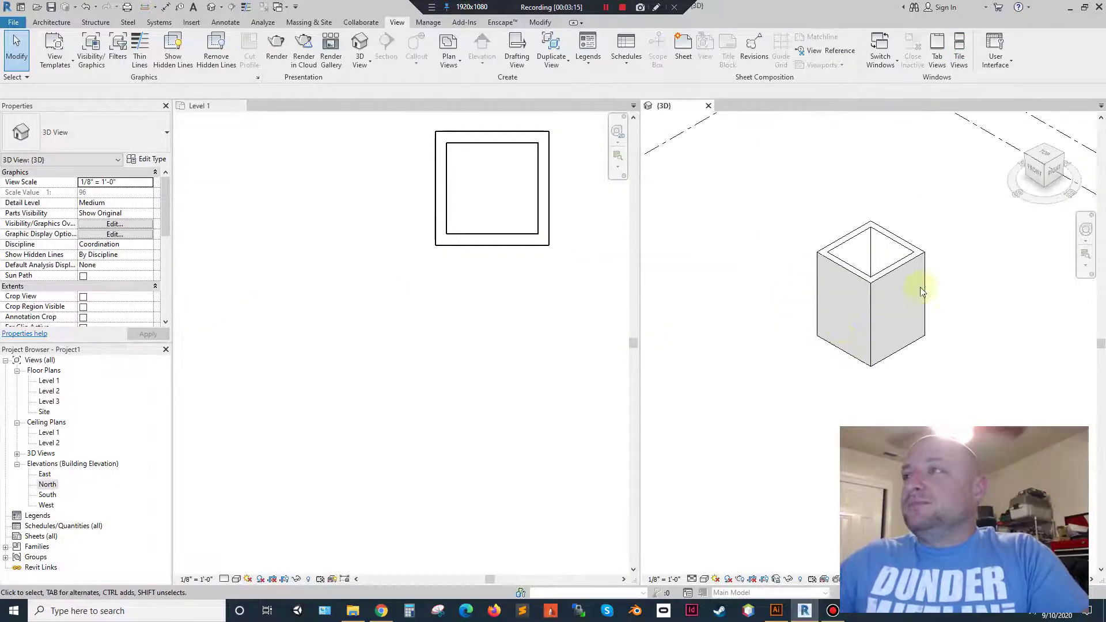
{"action": "middle_click_drag", "start_coordinate": [966, 305], "coordinate": [956, 249], "text": "shift"}
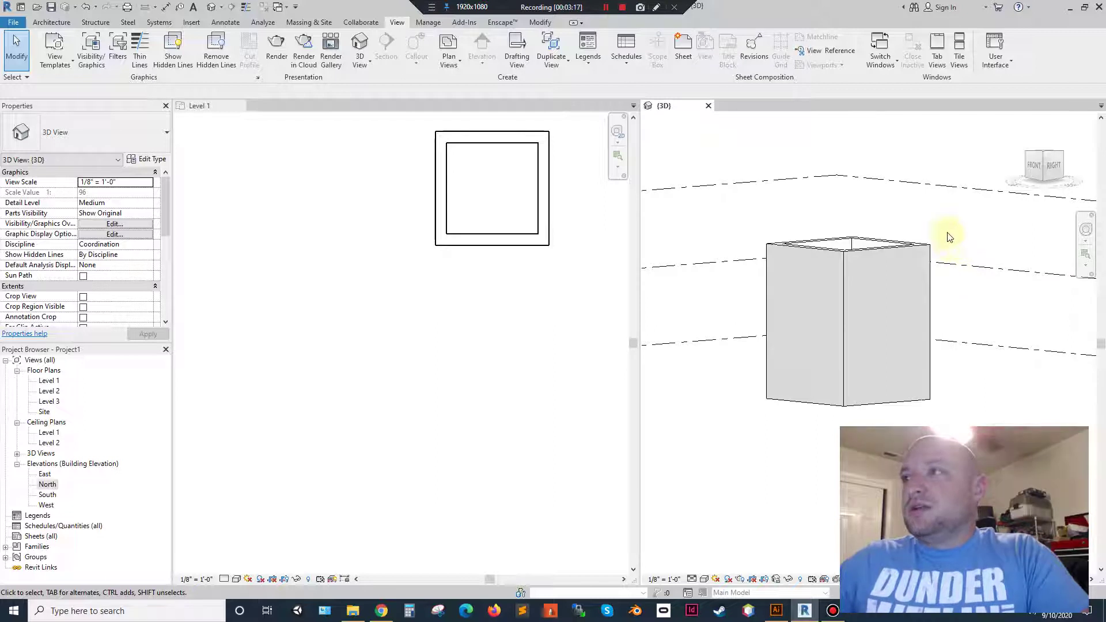
{"action": "left_click_drag", "start_coordinate": [948, 252], "coordinate": [733, 229]}
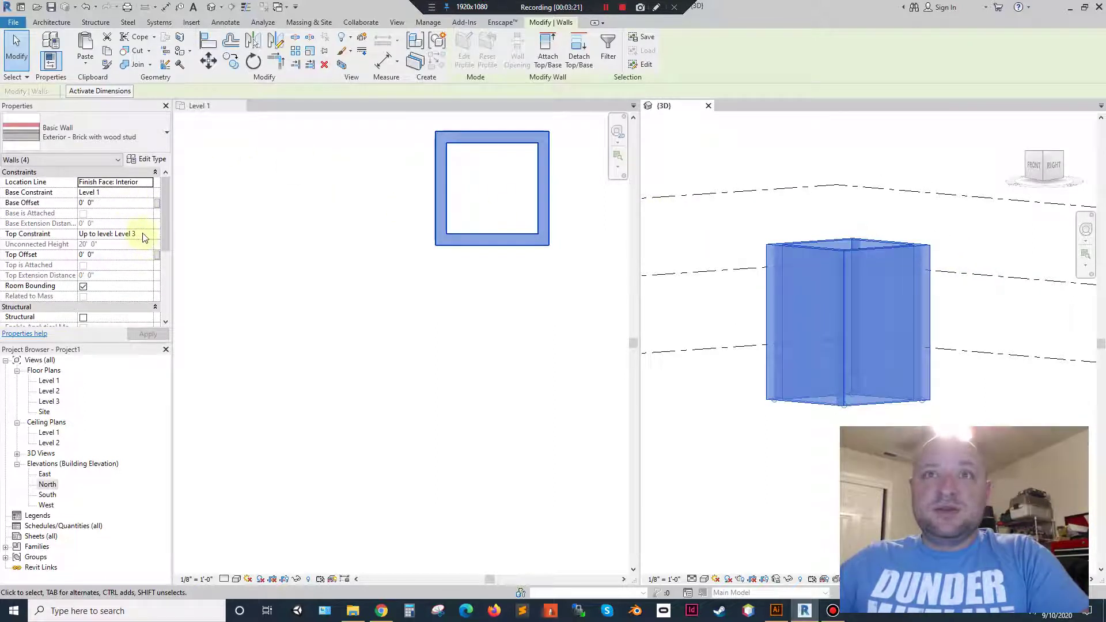
Set the selected walls' Top Offset to 1' 0" in Properties and apply it.
{"action": "left_click", "coordinate": [135, 255]}
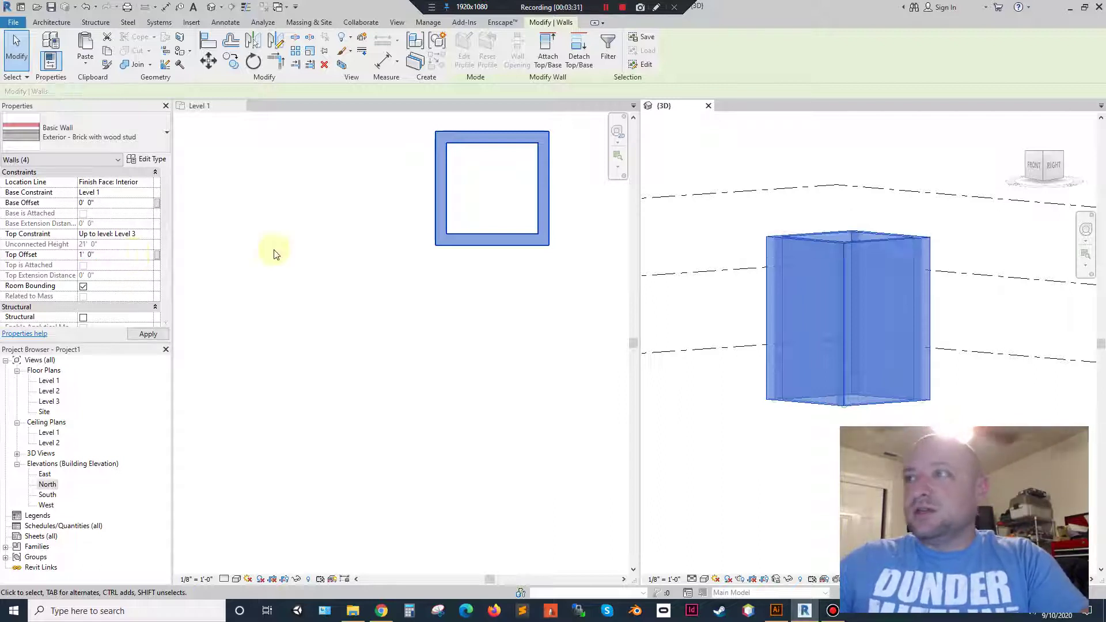
{"action": "left_click", "coordinate": [385, 346]}
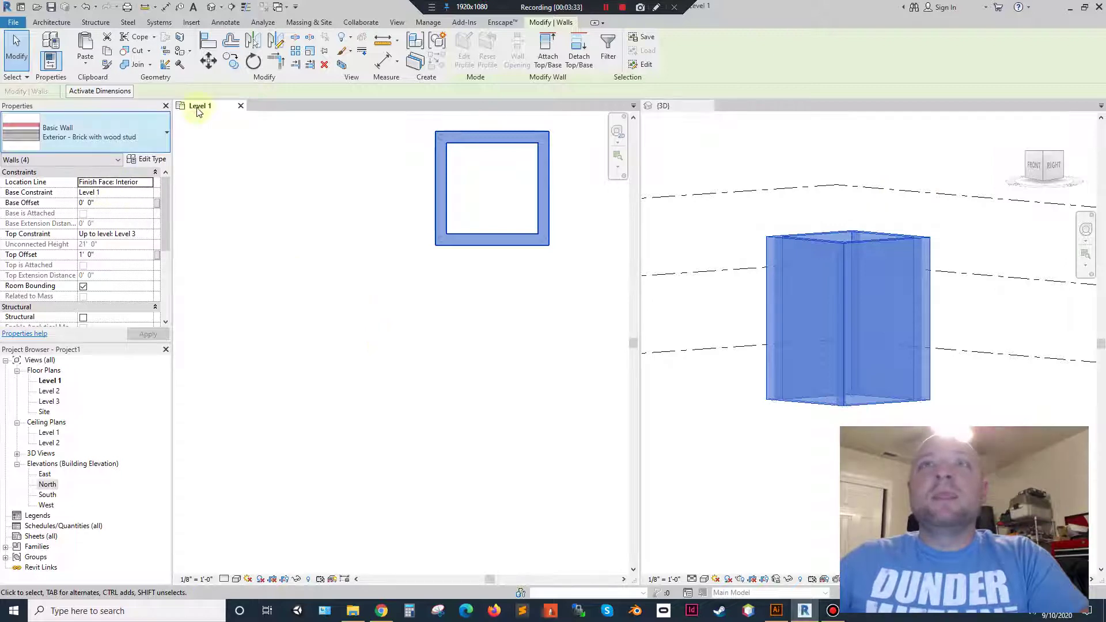
Start a floor on Level 1 using the Wood Joist 10" - Wood Finish type.
{"action": "left_click", "coordinate": [418, 320]}
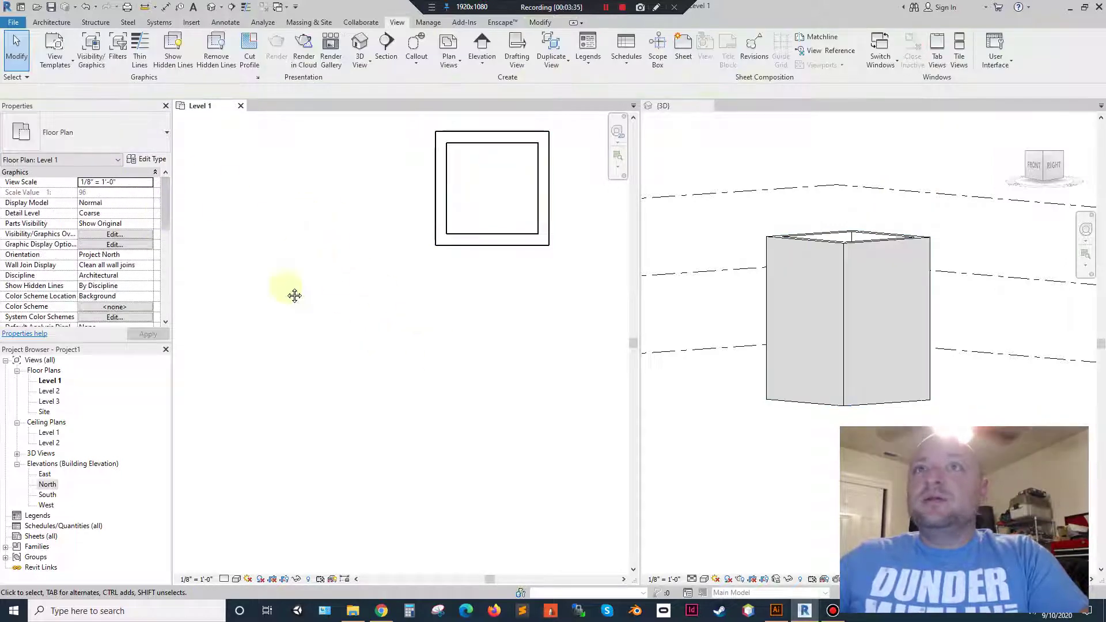
{"action": "middle_click_drag", "start_coordinate": [292, 294], "coordinate": [250, 420]}
{"action": "left_click", "coordinate": [52, 22]}
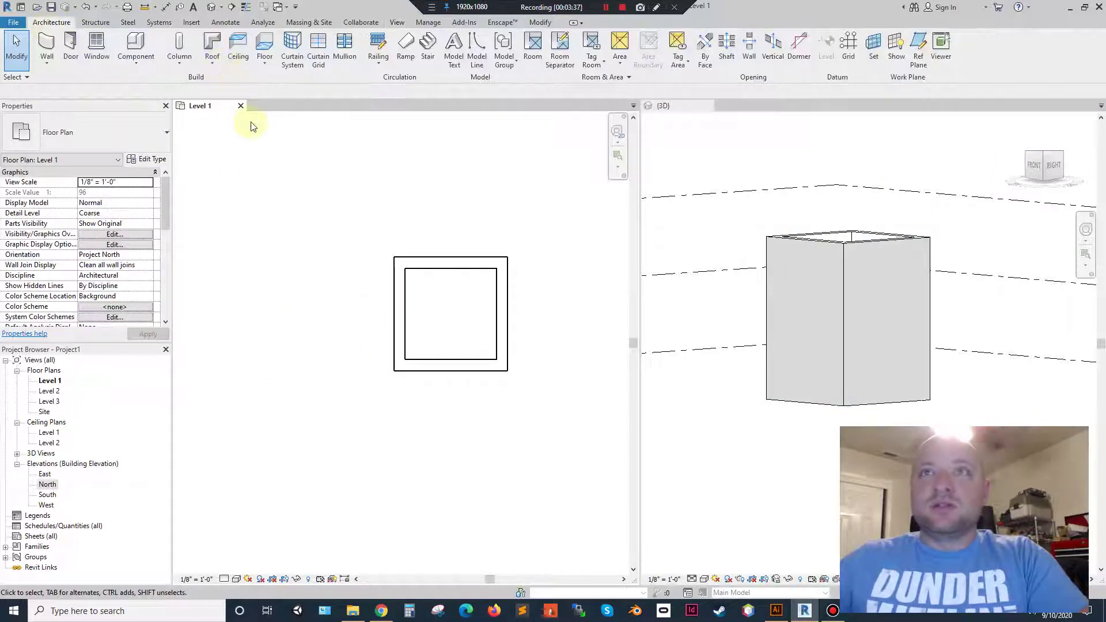
{"action": "left_click", "coordinate": [265, 50]}
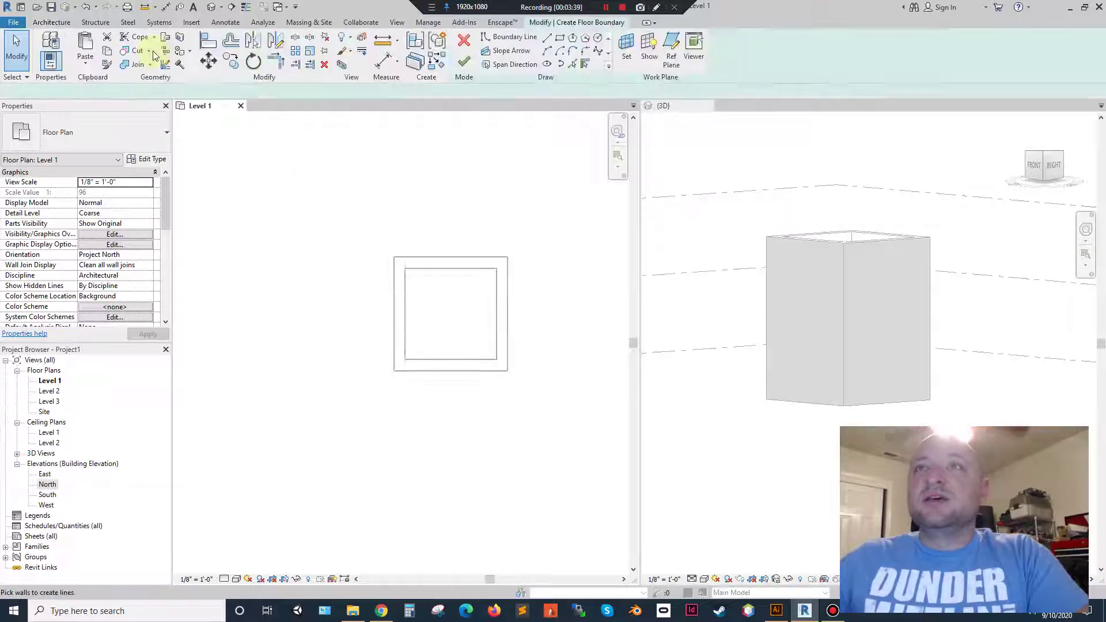
{"action": "left_click", "coordinate": [137, 140]}
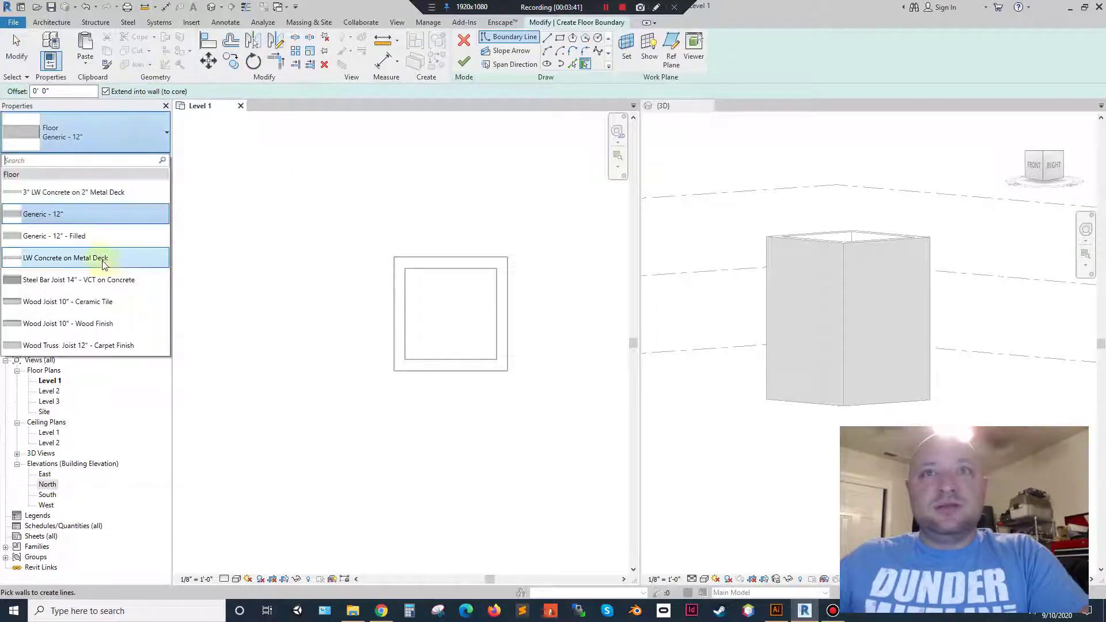
{"action": "left_click", "coordinate": [85, 325]}
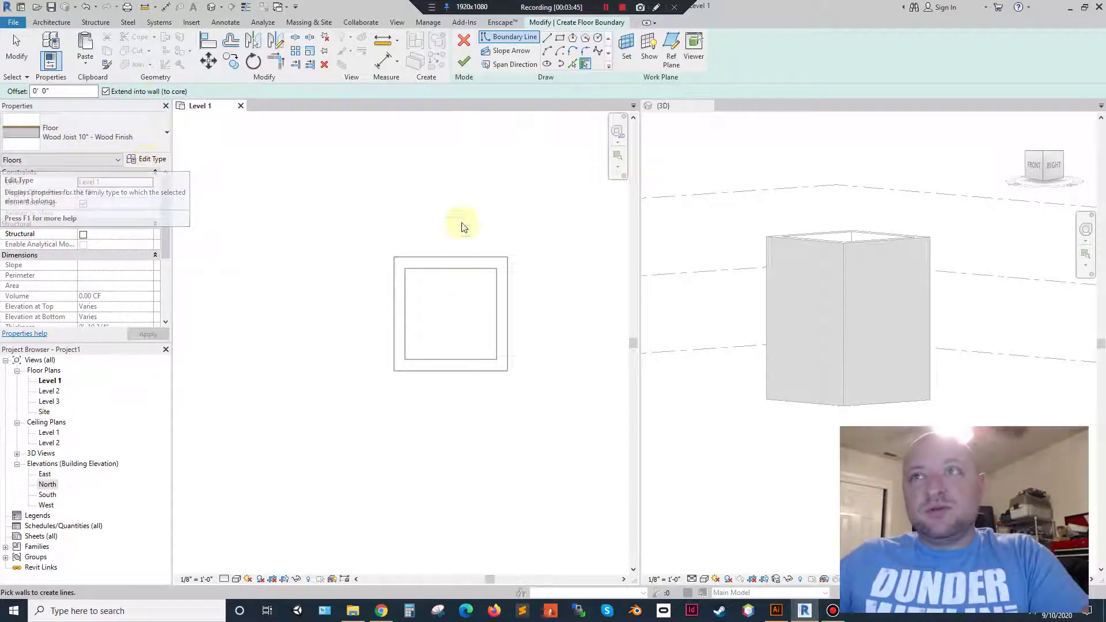
Sketch a rectangular floor boundary between opposite wall corners and finish the floor.
{"action": "left_click", "coordinate": [560, 40]}
{"action": "scroll", "coordinate": [484, 344], "scroll_direction": "up", "scroll_amount": 2}
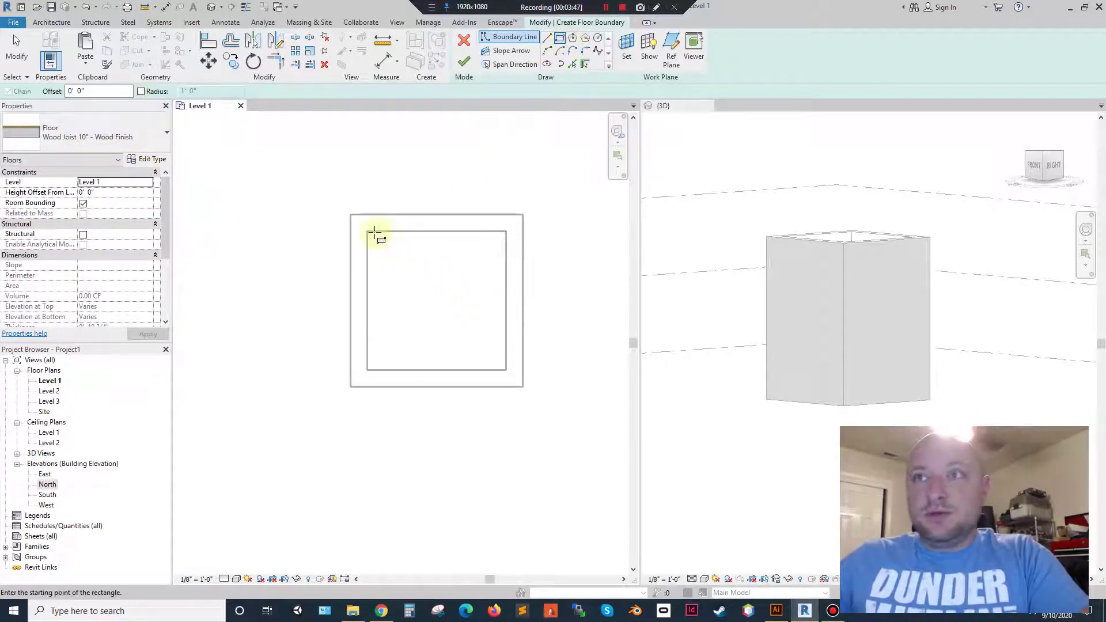
{"action": "left_click", "coordinate": [358, 222]}
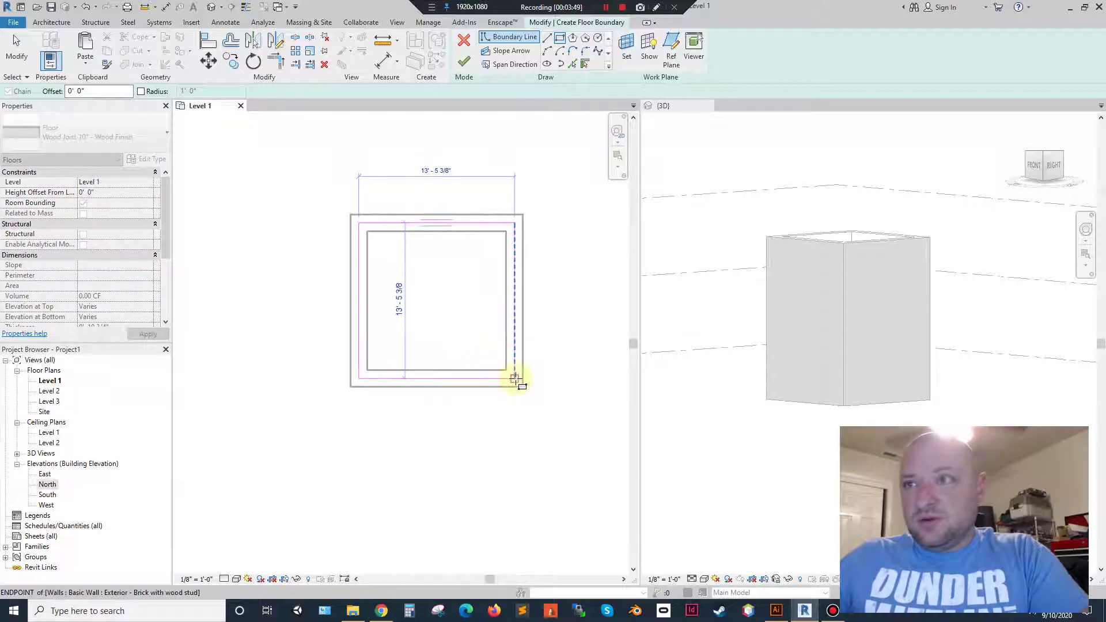
{"action": "left_click", "coordinate": [514, 380]}
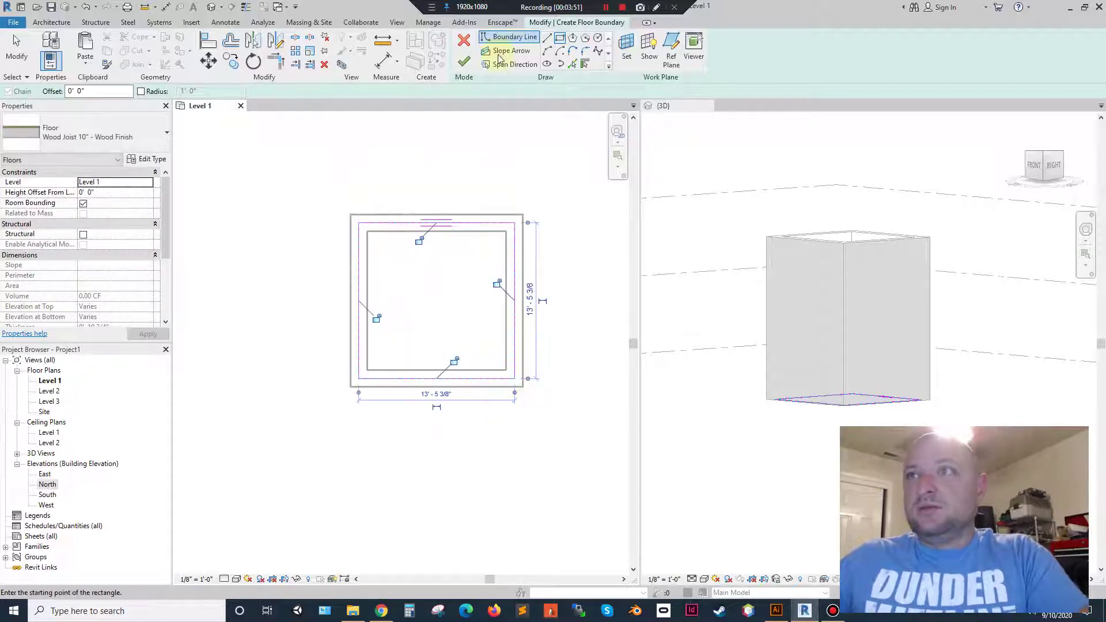
{"action": "left_click", "coordinate": [464, 61]}
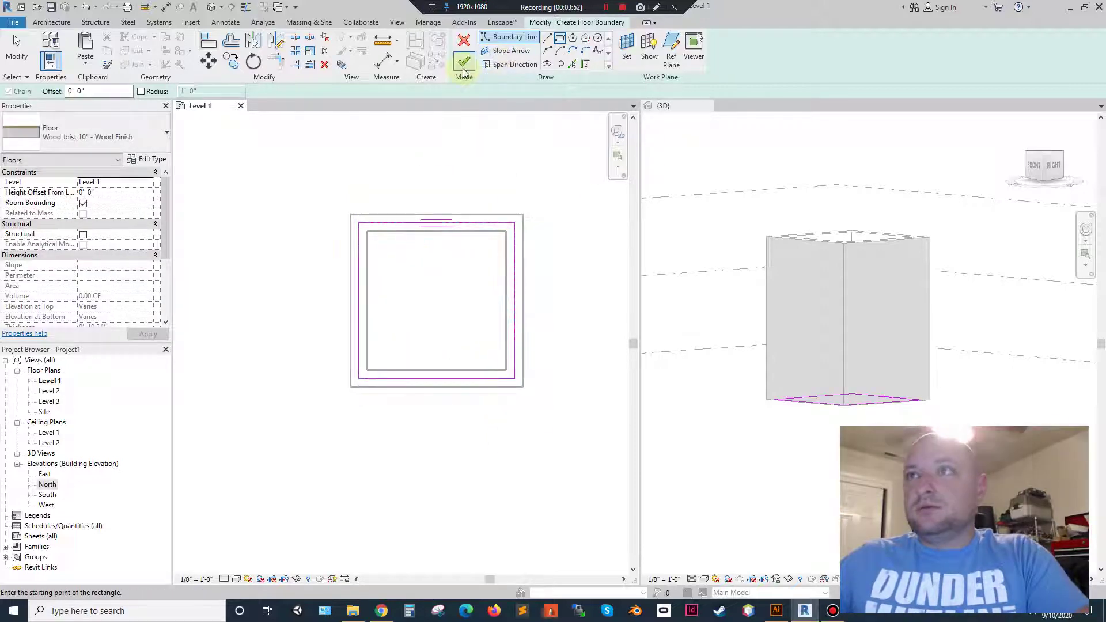
On Level 2, add a rectangular Wood Joist 10" - Wood Finish floor between the wall corners.
{"action": "double_click", "coordinate": [49, 392]}
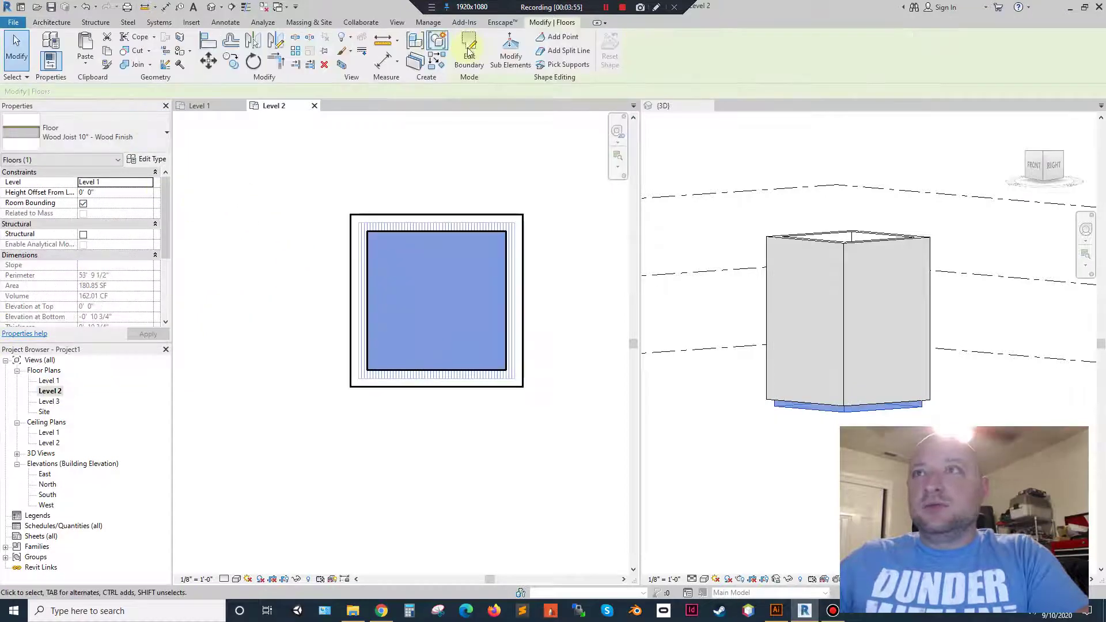
{"action": "left_click", "coordinate": [296, 188]}
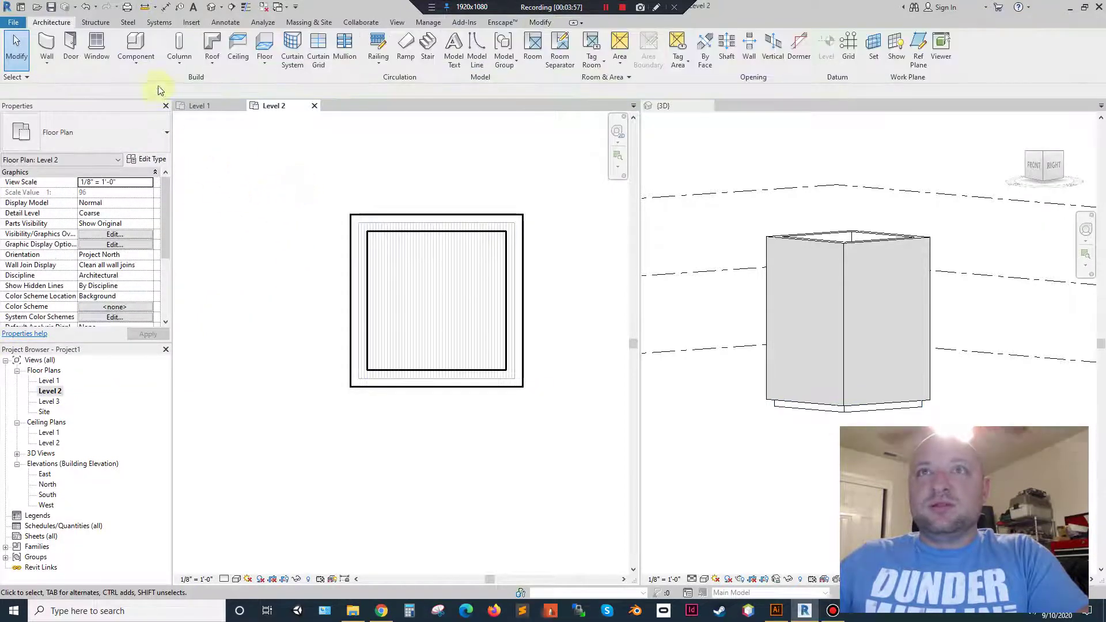
{"action": "left_click", "coordinate": [265, 45]}
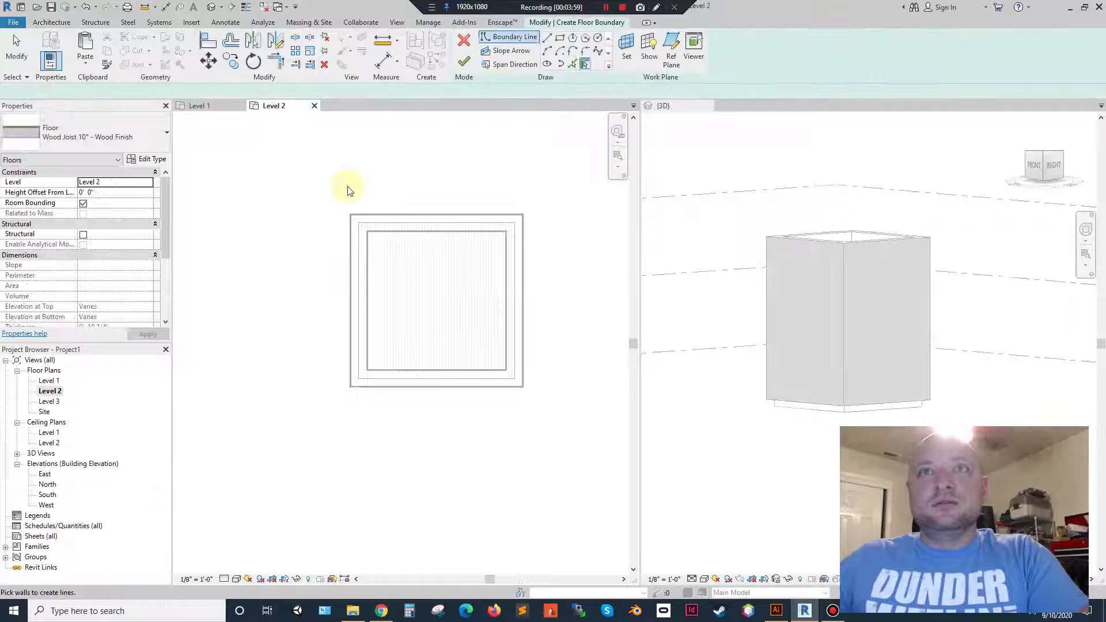
{"action": "left_click", "coordinate": [561, 38]}
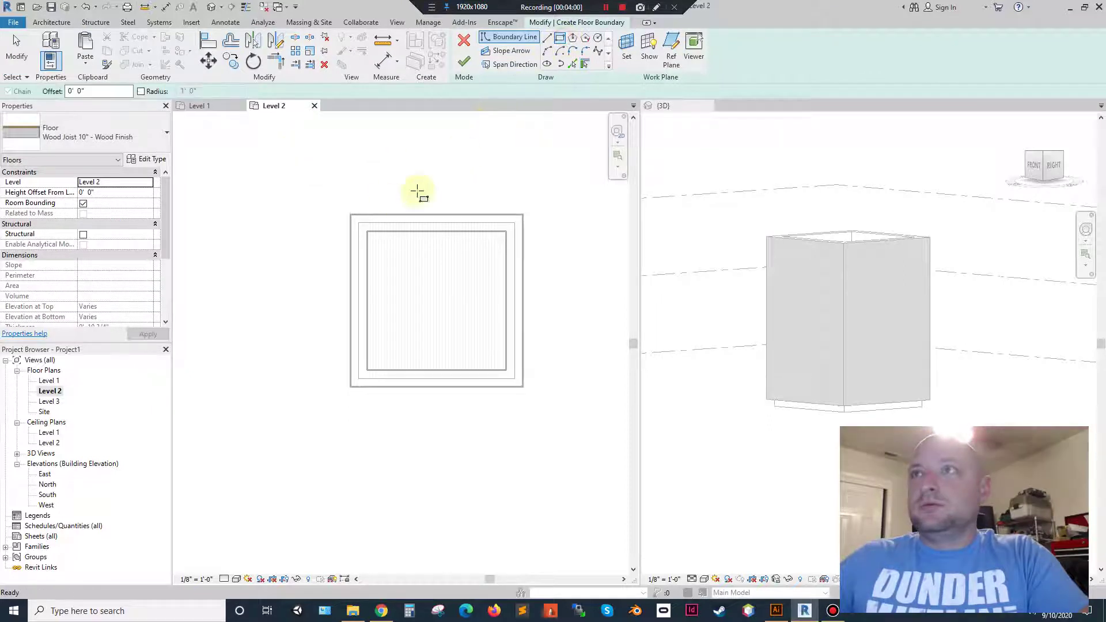
{"action": "left_click", "coordinate": [359, 222]}
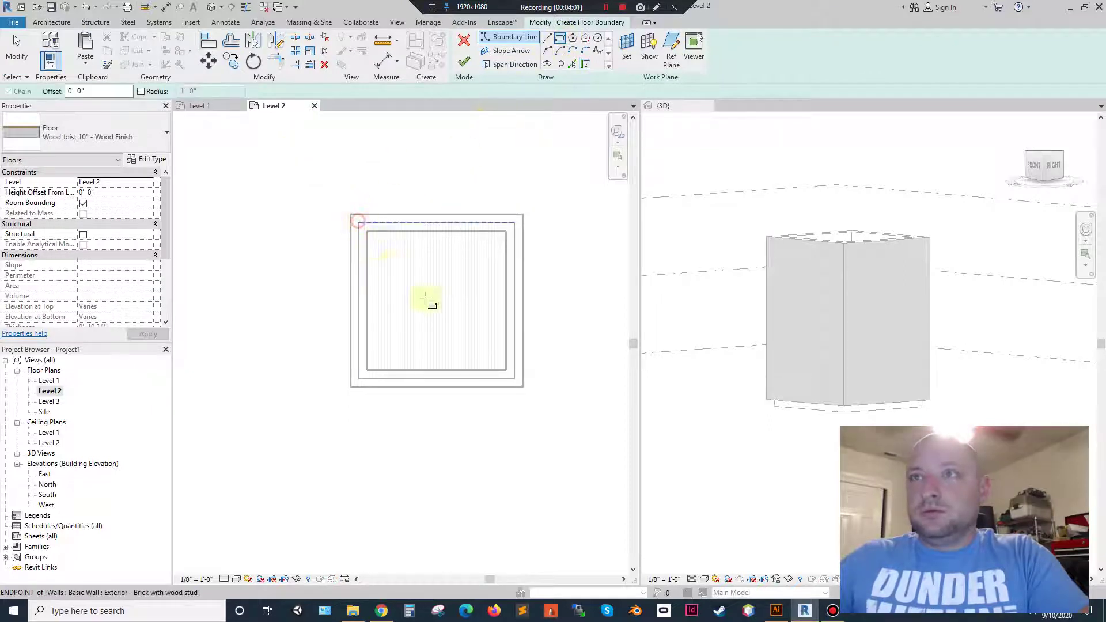
{"action": "left_click", "coordinate": [514, 376]}
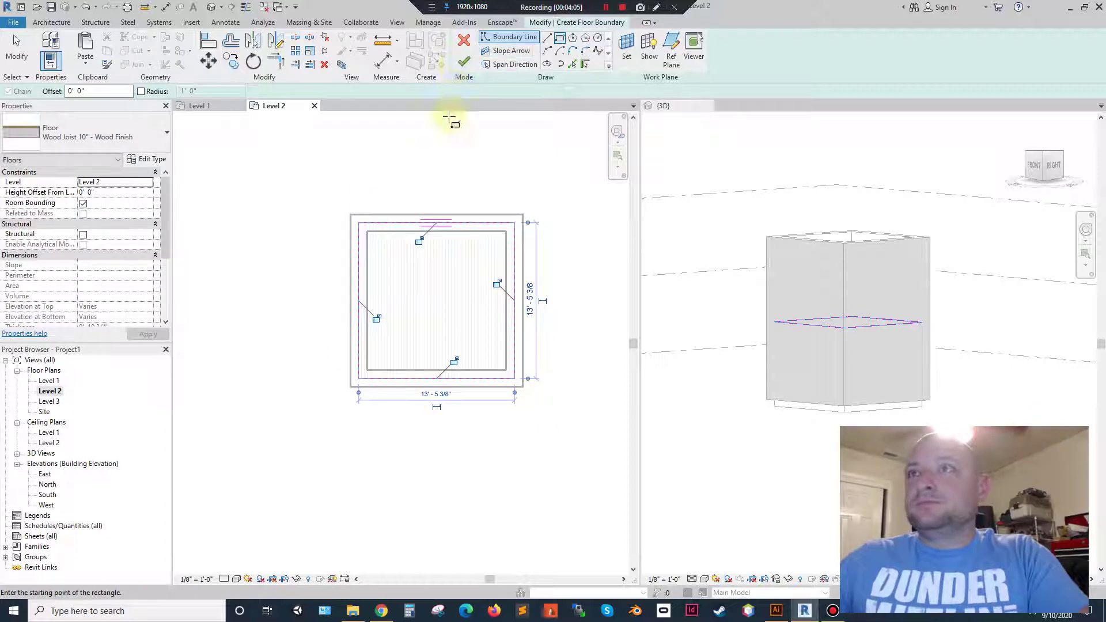
{"action": "left_click", "coordinate": [464, 61]}
{"action": "left_click", "coordinate": [324, 173]}
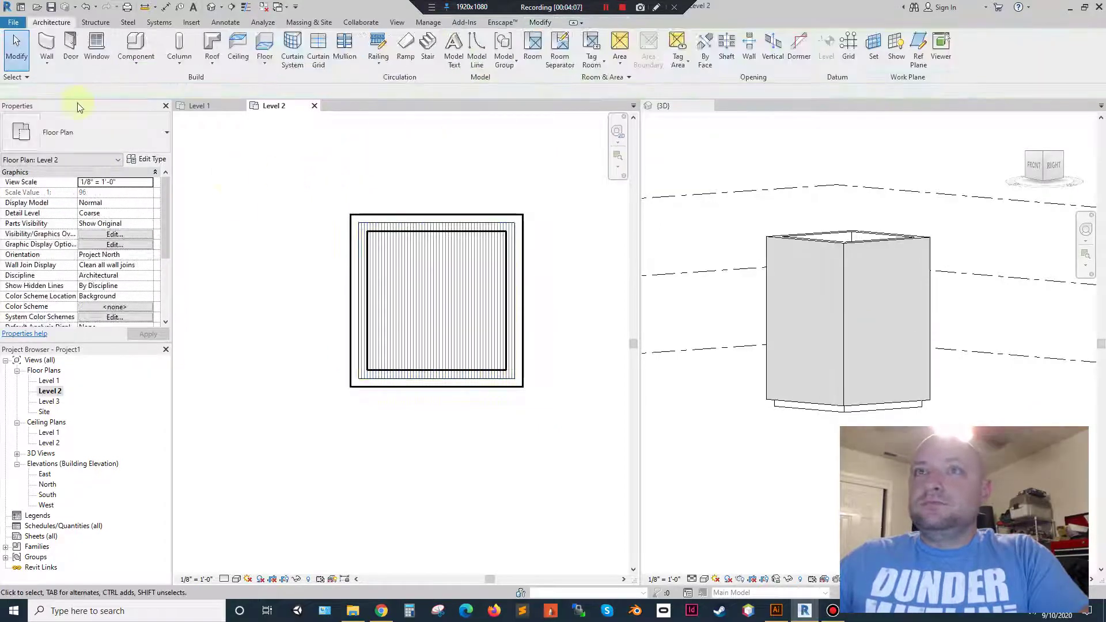
On Level 3, add the same rectangular floor, leaving the walls unattached.
{"action": "left_click", "coordinate": [43, 403]}
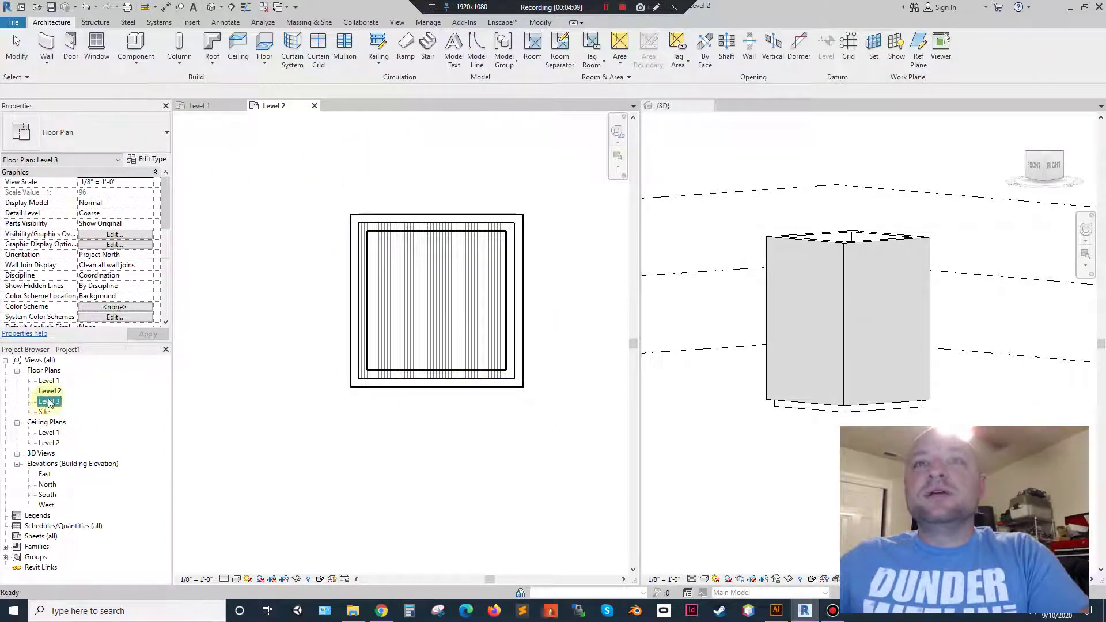
{"action": "double_click", "coordinate": [51, 401]}
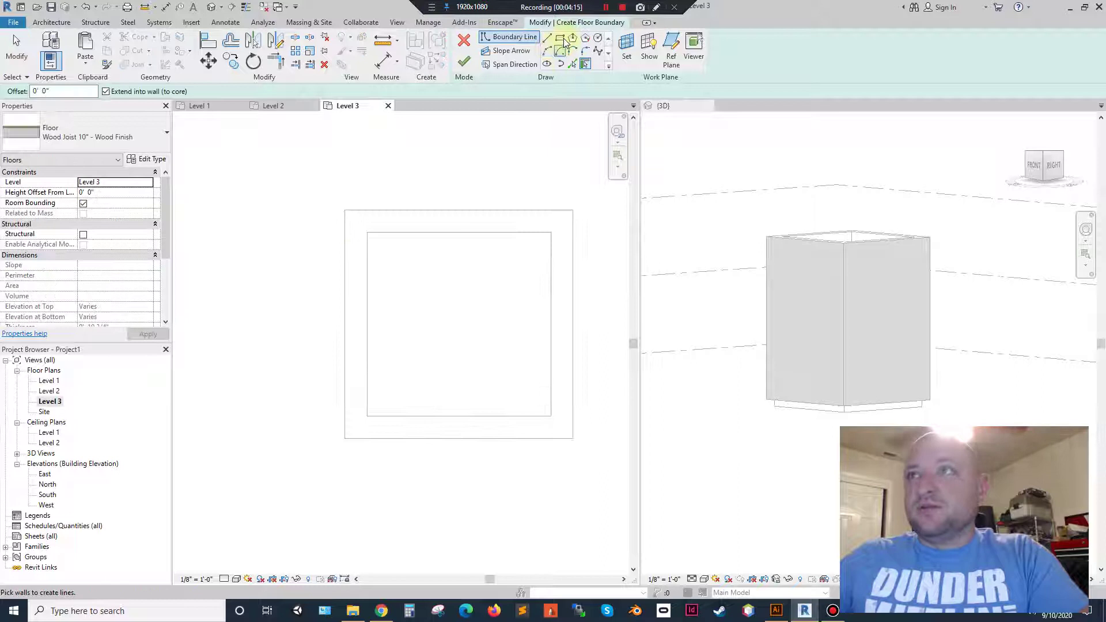
{"action": "left_click", "coordinate": [562, 39]}
{"action": "left_click", "coordinate": [356, 222]}
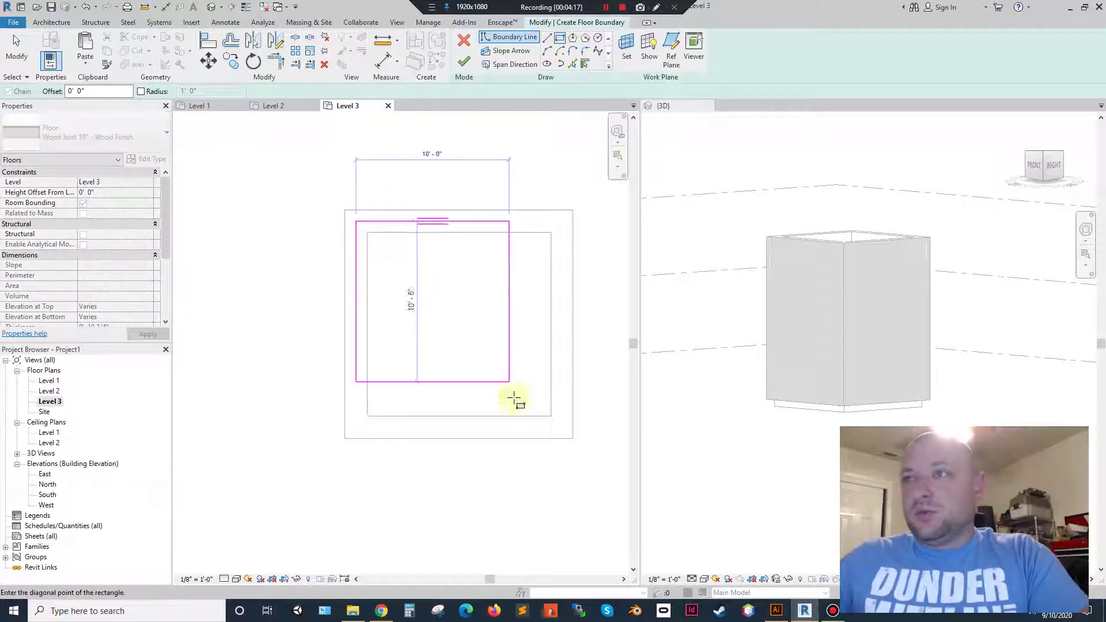
{"action": "left_click", "coordinate": [562, 423]}
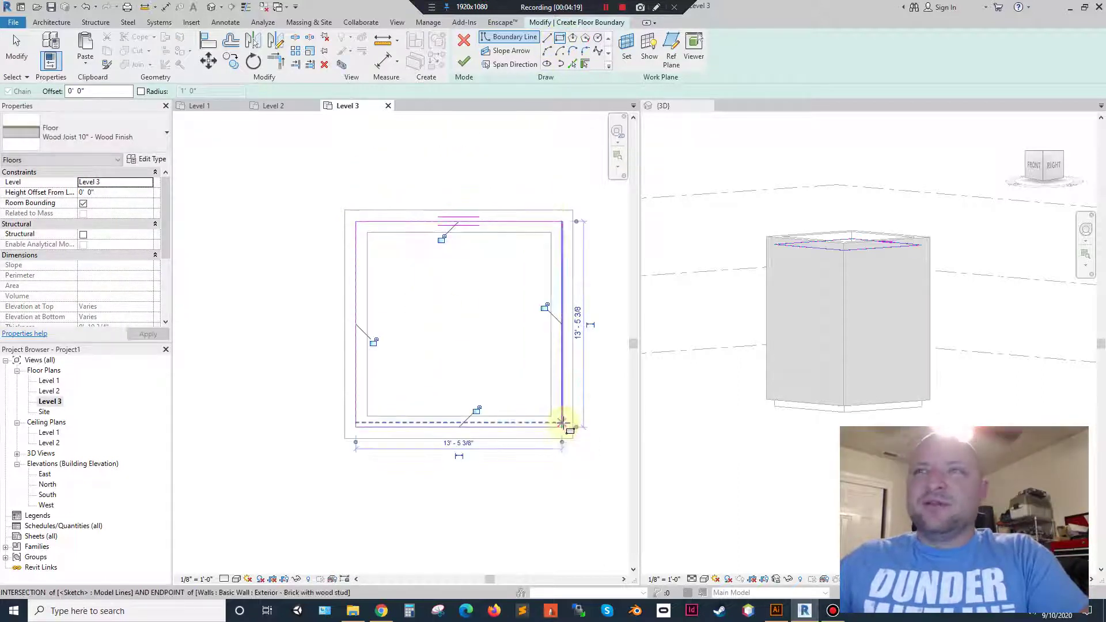
{"action": "left_click", "coordinate": [464, 62]}
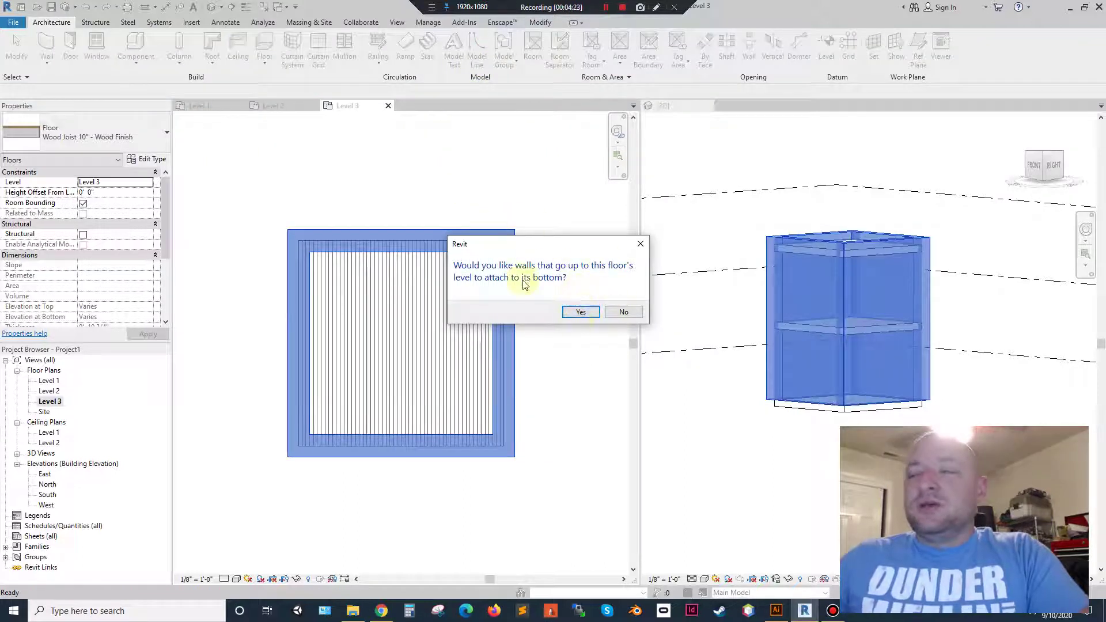
{"action": "left_click", "coordinate": [625, 312]}
{"action": "left_click", "coordinate": [581, 343]}
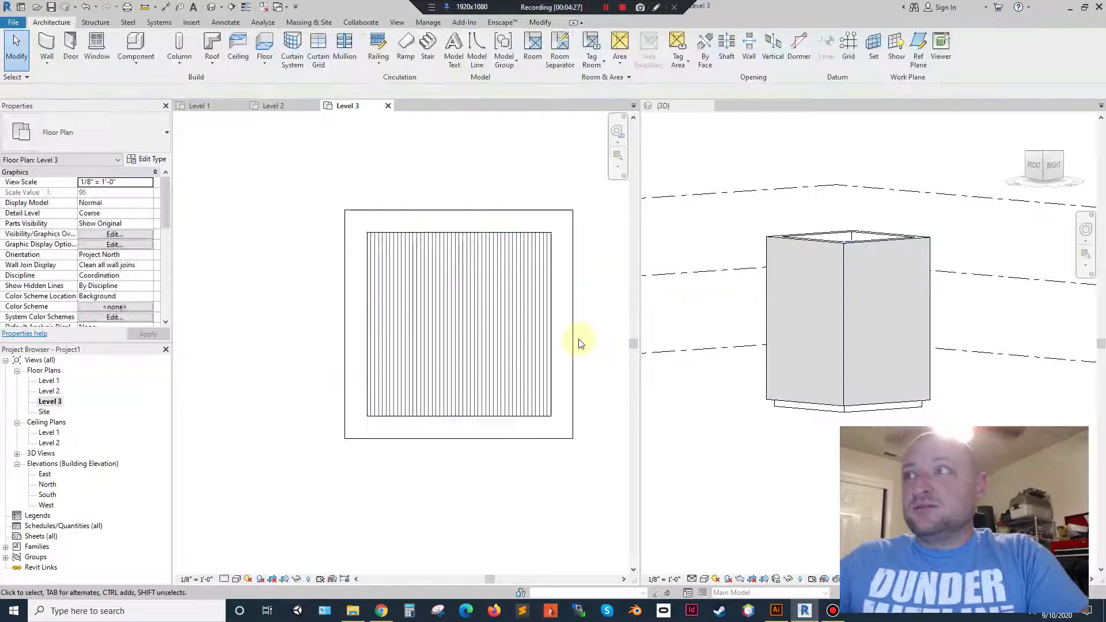
Start a Level 1 ceiling with the GWB on Mtl. Stud type and edit its structure.
{"action": "left_click", "coordinate": [212, 107]}
{"action": "left_click", "coordinate": [238, 46]}
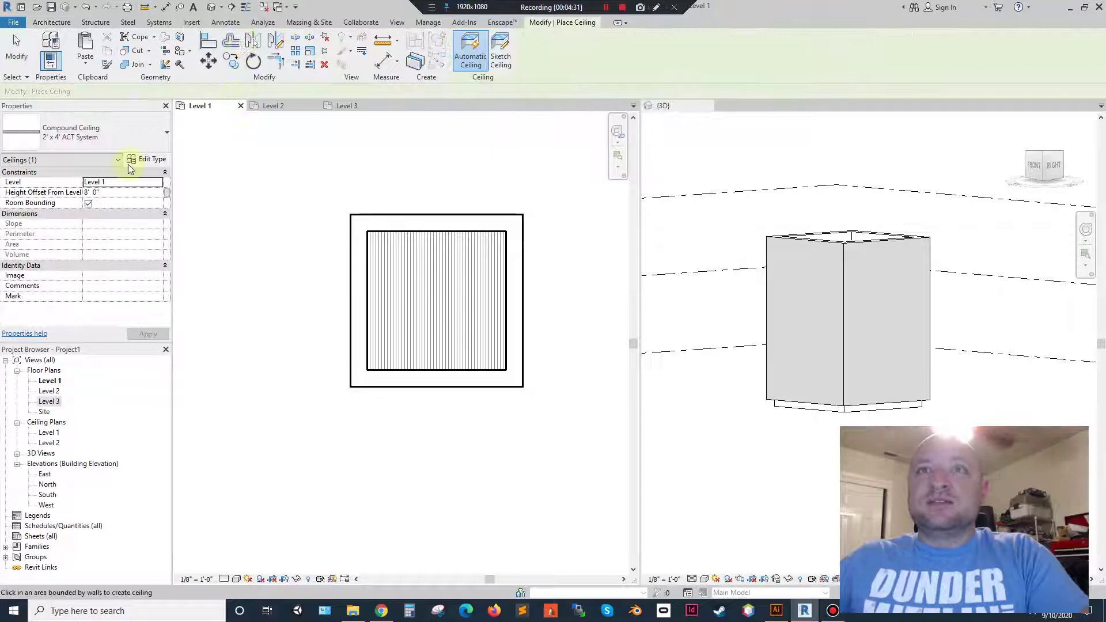
{"action": "left_click", "coordinate": [89, 138]}
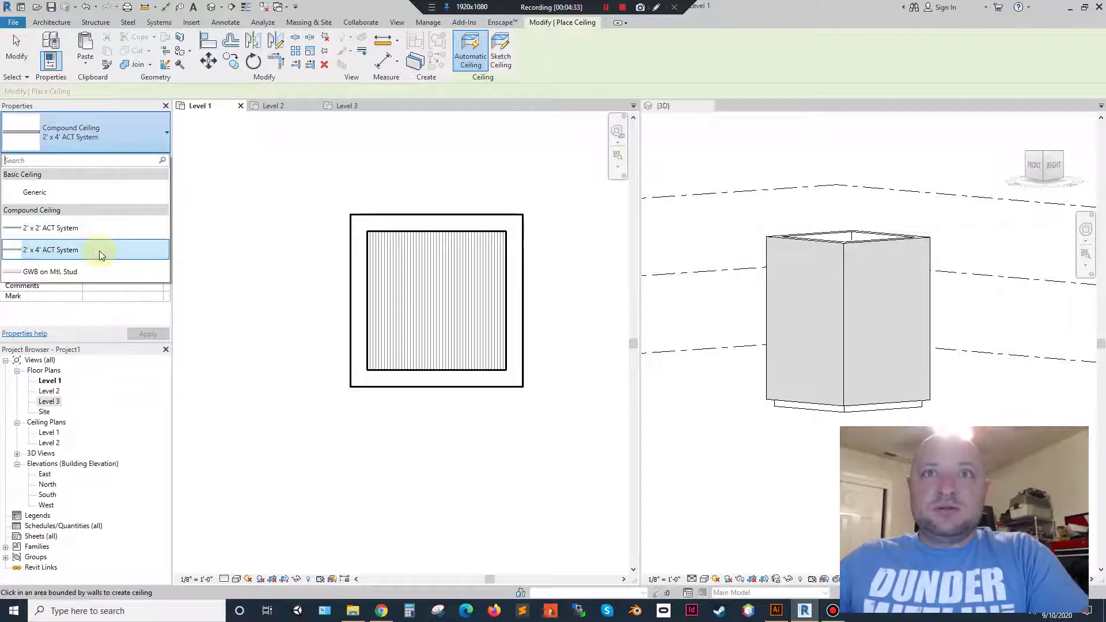
{"action": "left_click", "coordinate": [86, 272]}
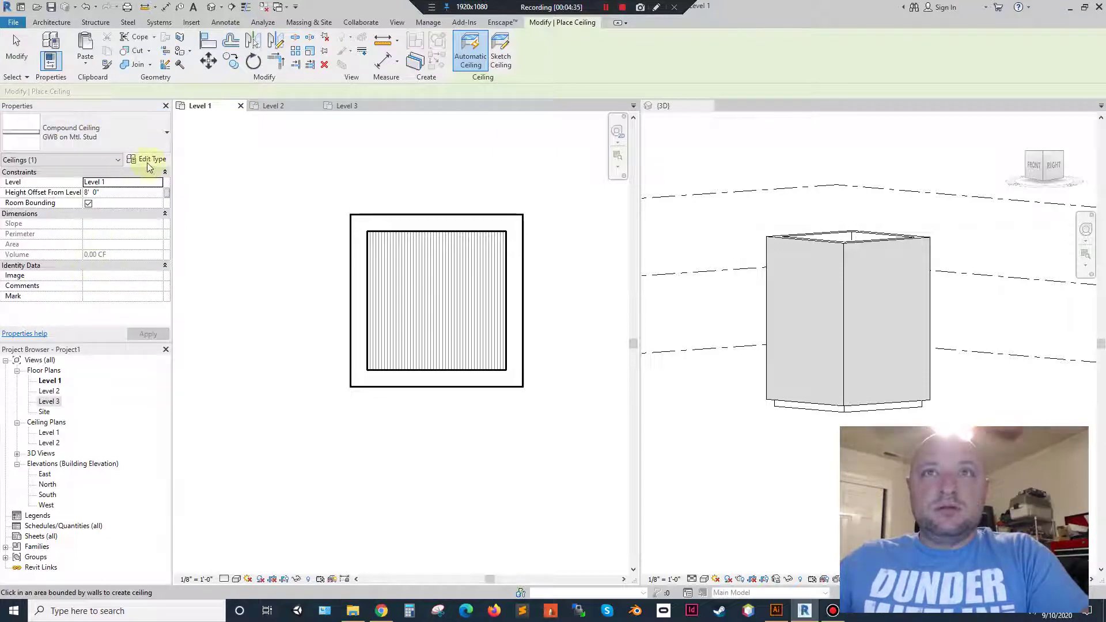
{"action": "left_click", "coordinate": [147, 160]}
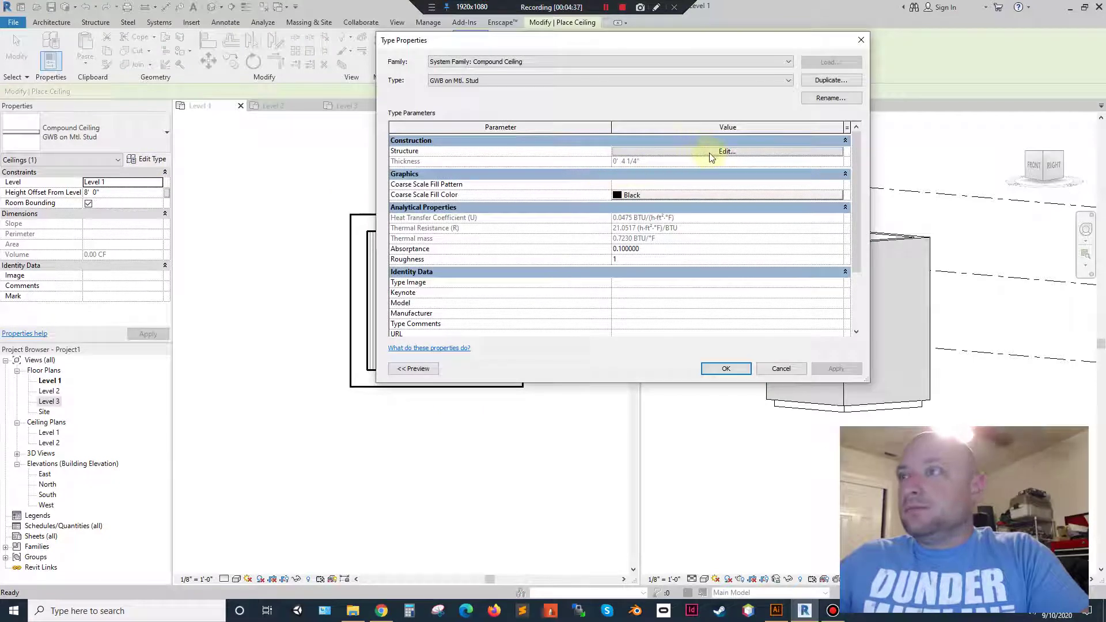
{"action": "left_click", "coordinate": [710, 152]}
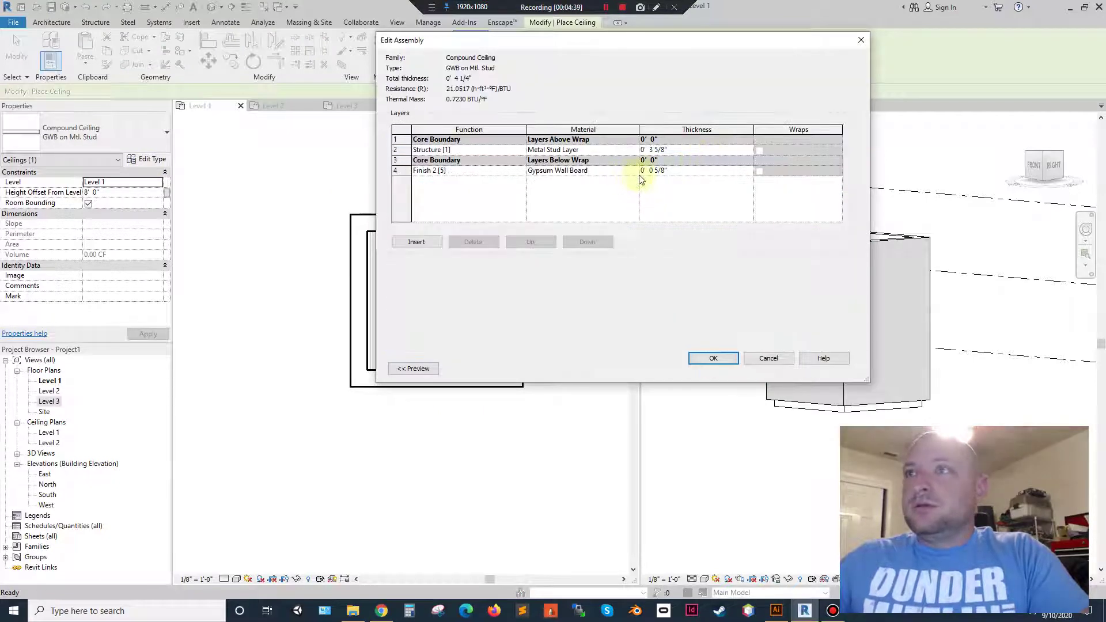
Try a 3 1/2" wood joist layer on the metal stud type, then discard the changes.
{"action": "left_click", "coordinate": [634, 151]}
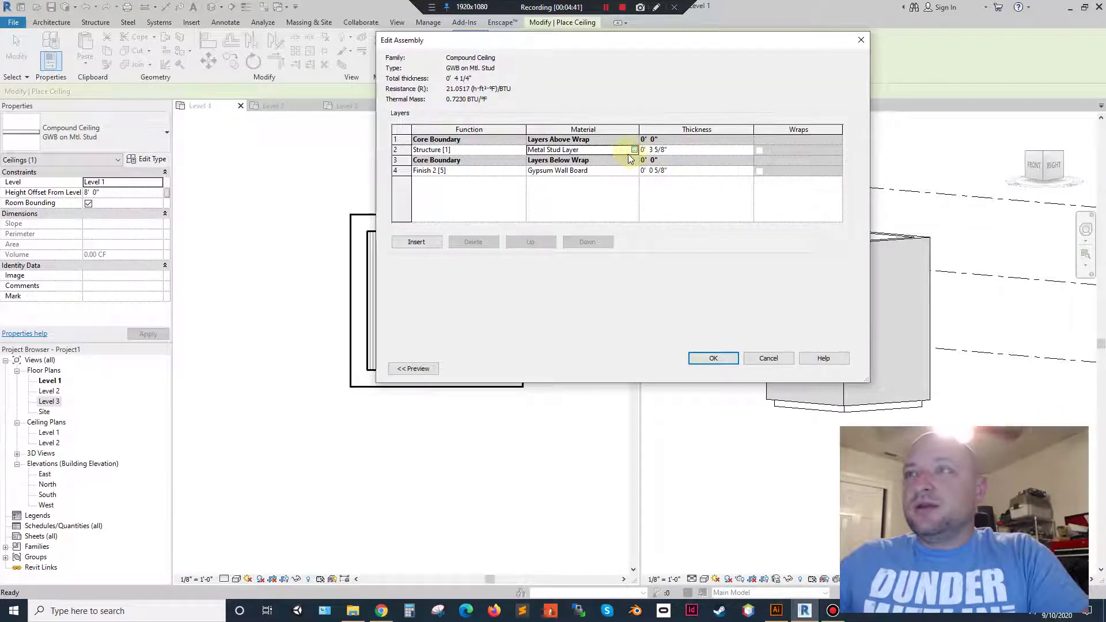
{"action": "left_click", "coordinate": [633, 151]}
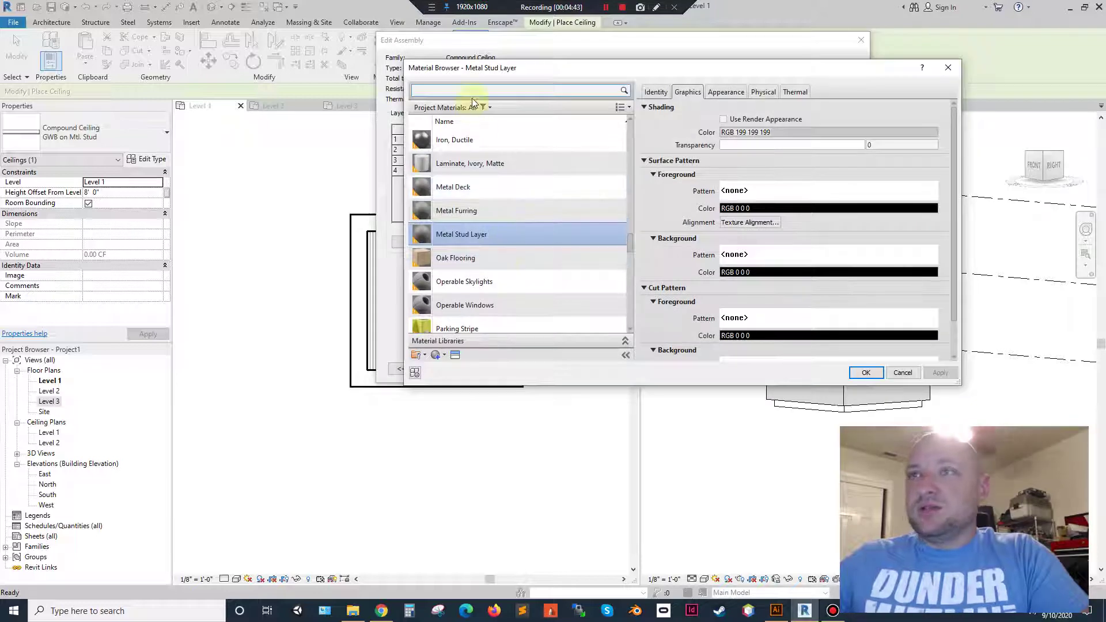
{"action": "left_click", "coordinate": [490, 90]}
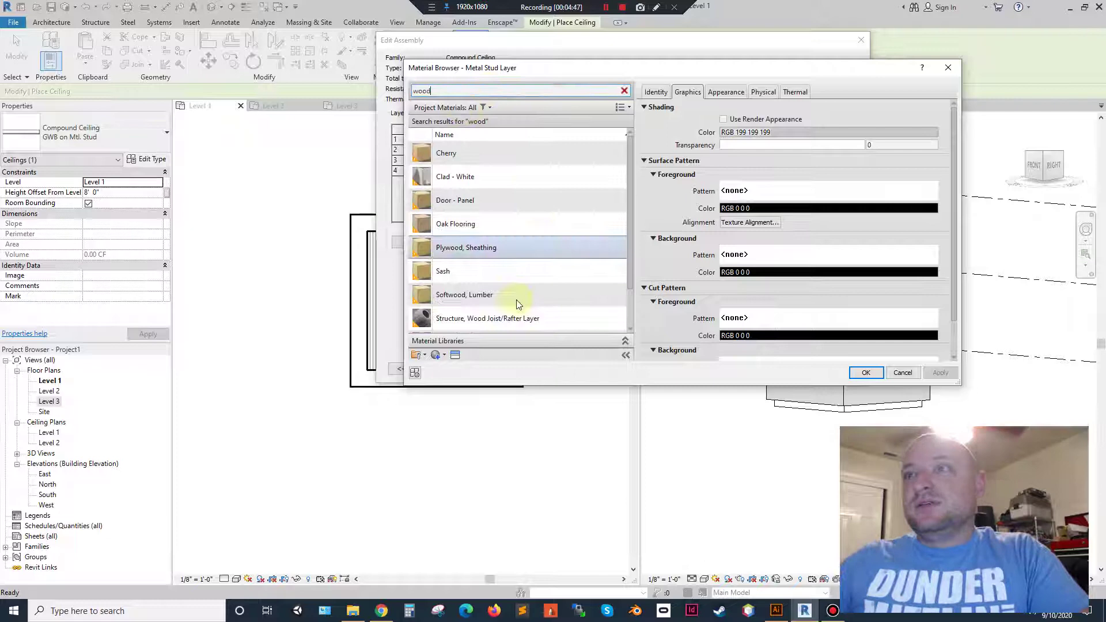
{"action": "double_click", "coordinate": [521, 275]}
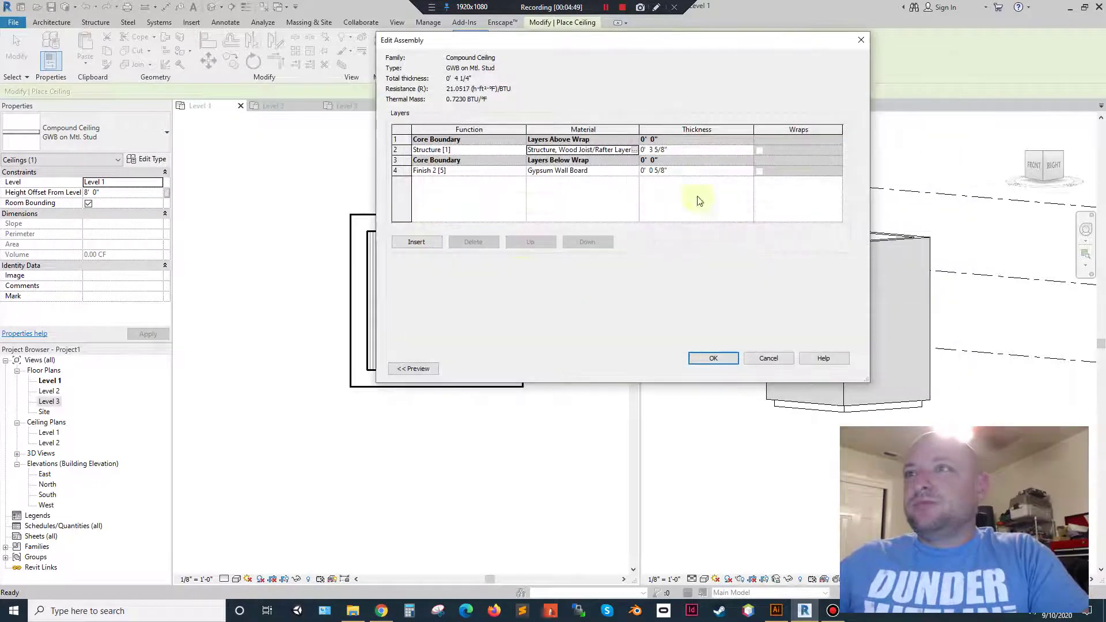
{"action": "left_click", "coordinate": [670, 150]}
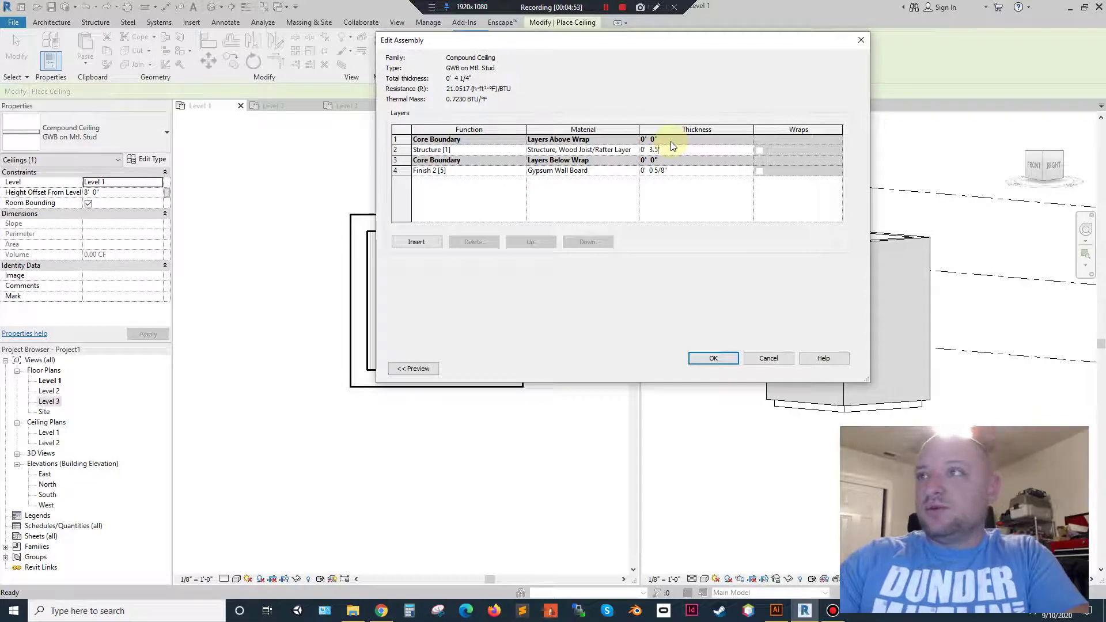
{"action": "left_click", "coordinate": [686, 199]}
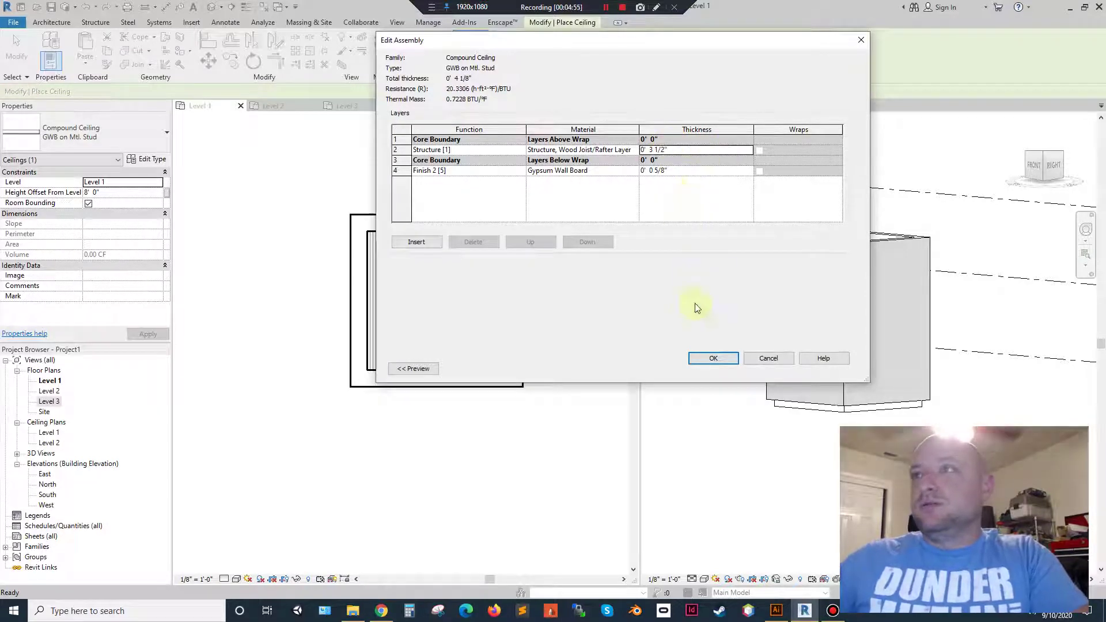
{"action": "left_click", "coordinate": [717, 358]}
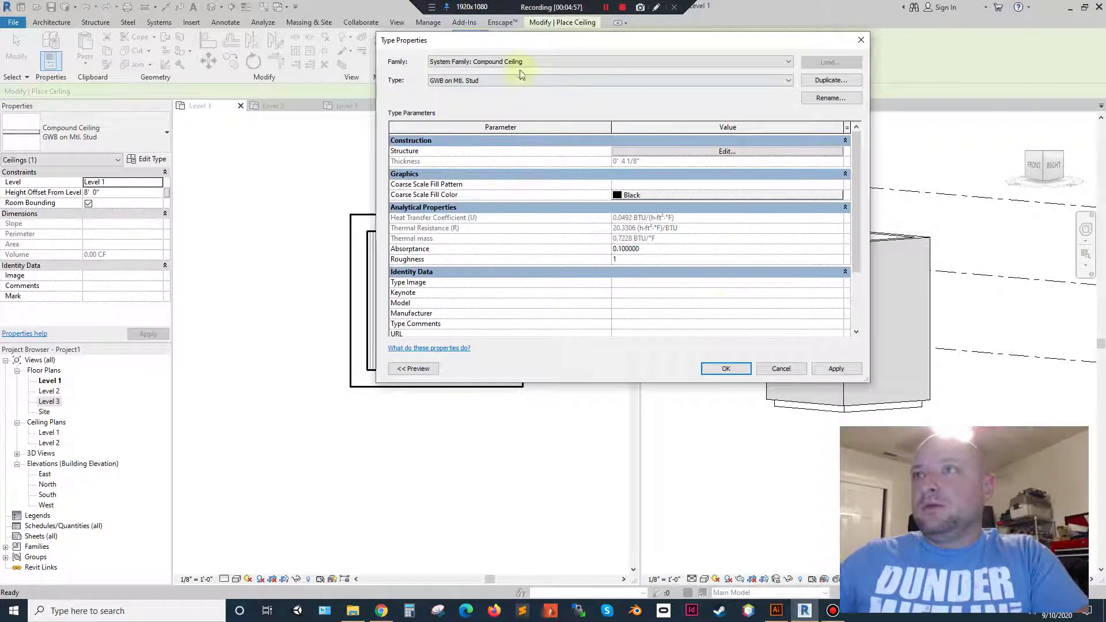
{"action": "left_click", "coordinate": [781, 370]}
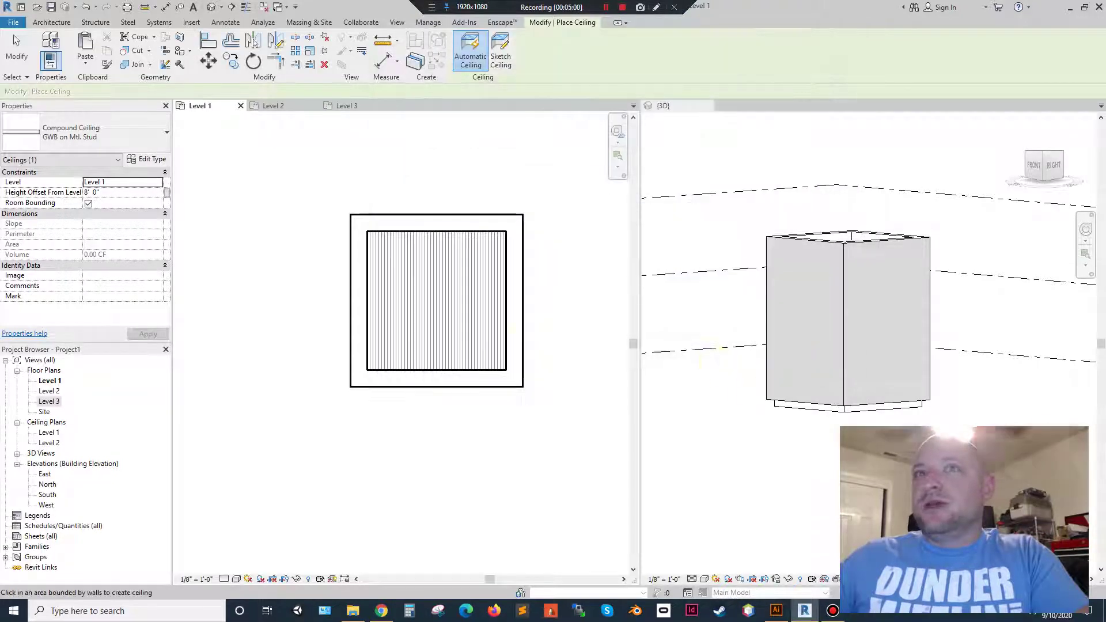
Duplicate the ceiling type as 'GWB on Wood Stud'.
{"action": "left_click", "coordinate": [148, 159]}
{"action": "left_click", "coordinate": [834, 91]}
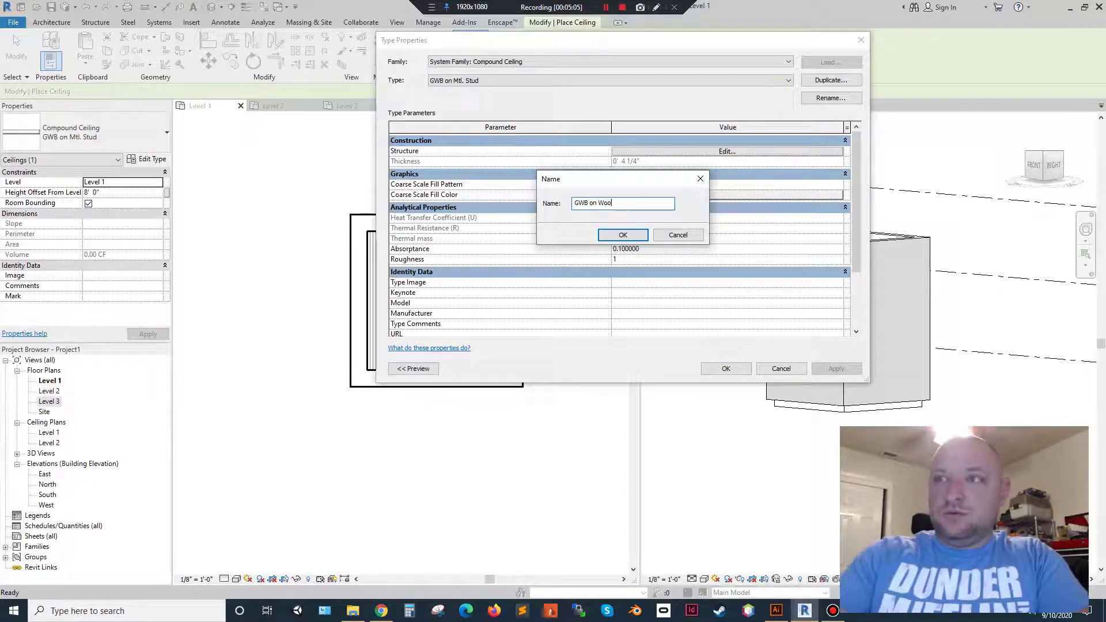
{"action": "key", "text": "Return"}
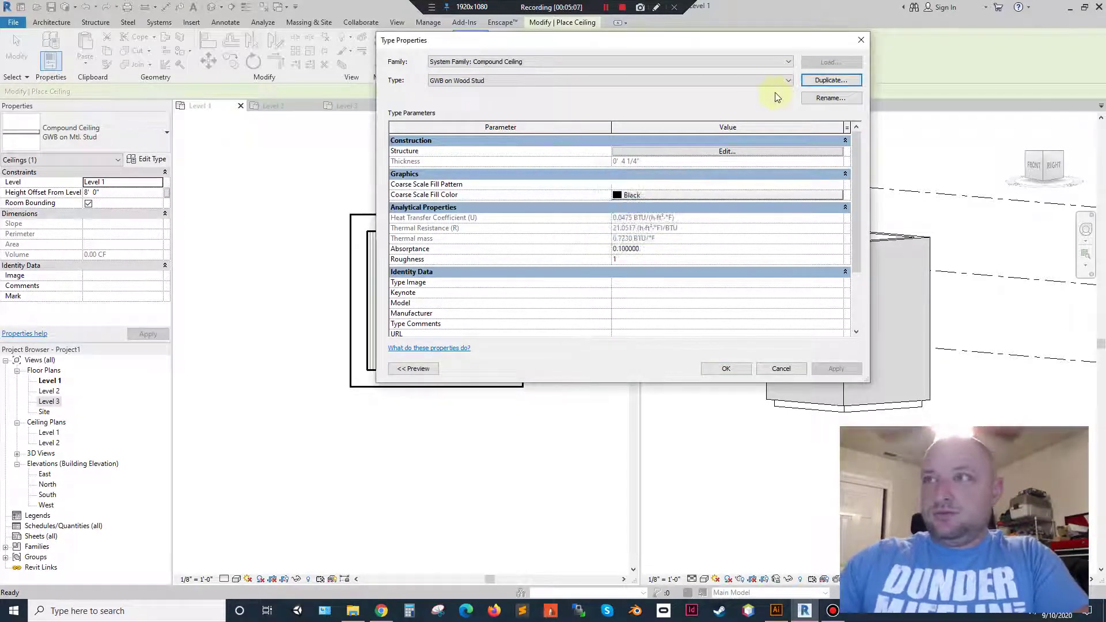
Set the structure layer to Structure, Wood Joist/Rafter Layer at 3 1/2" thick.
{"action": "left_click", "coordinate": [725, 152]}
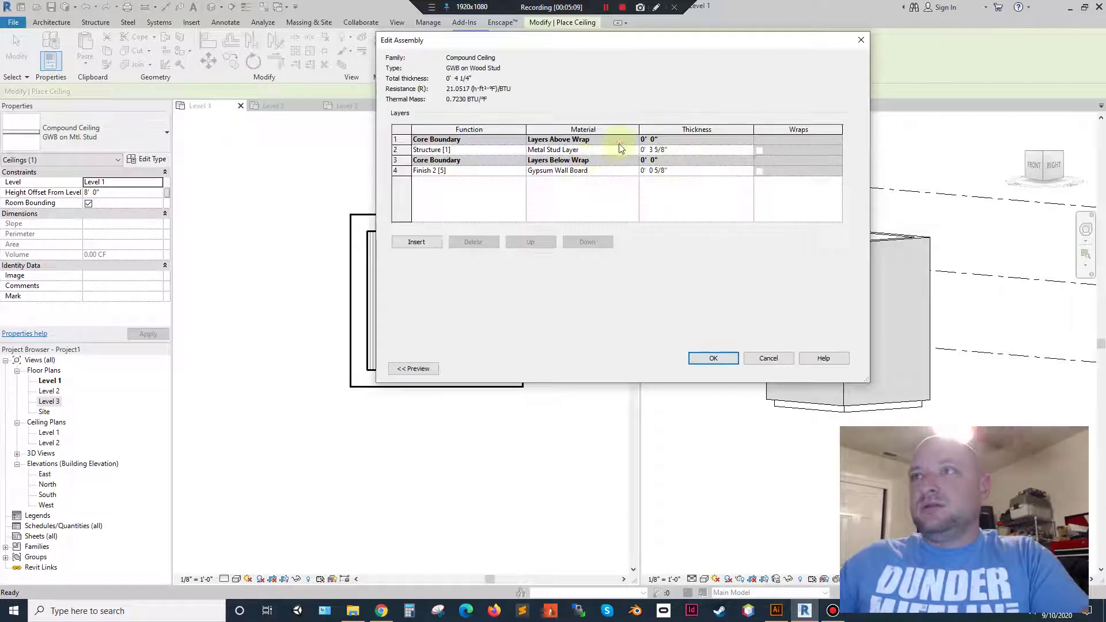
{"action": "left_click", "coordinate": [637, 151]}
{"action": "left_click", "coordinate": [634, 149]}
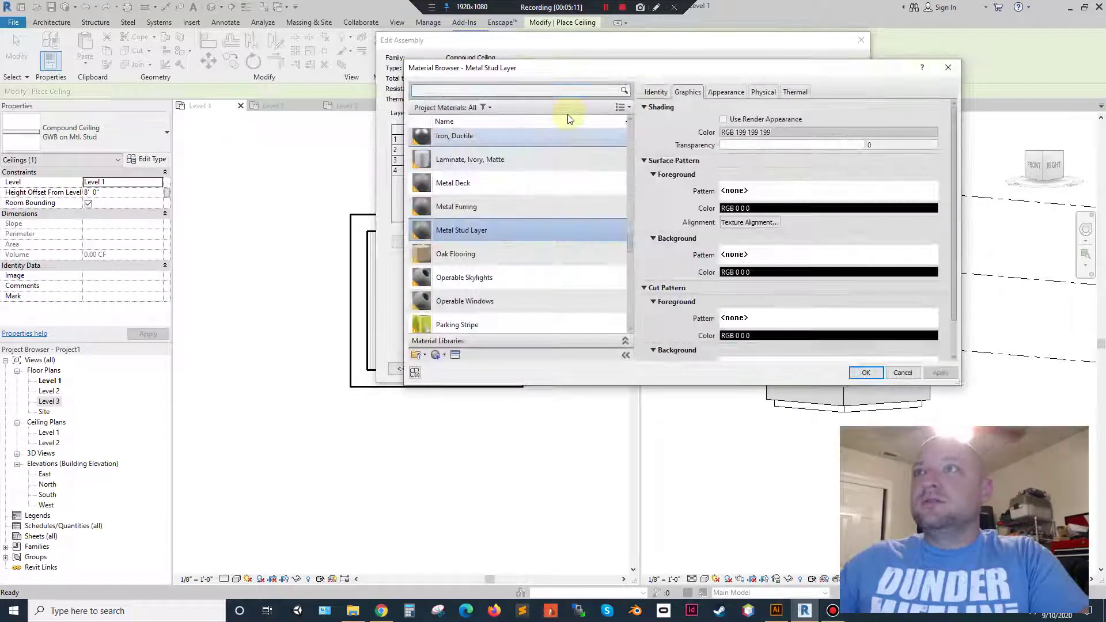
{"action": "left_click", "coordinate": [585, 90]}
{"action": "type", "text": "wo"}
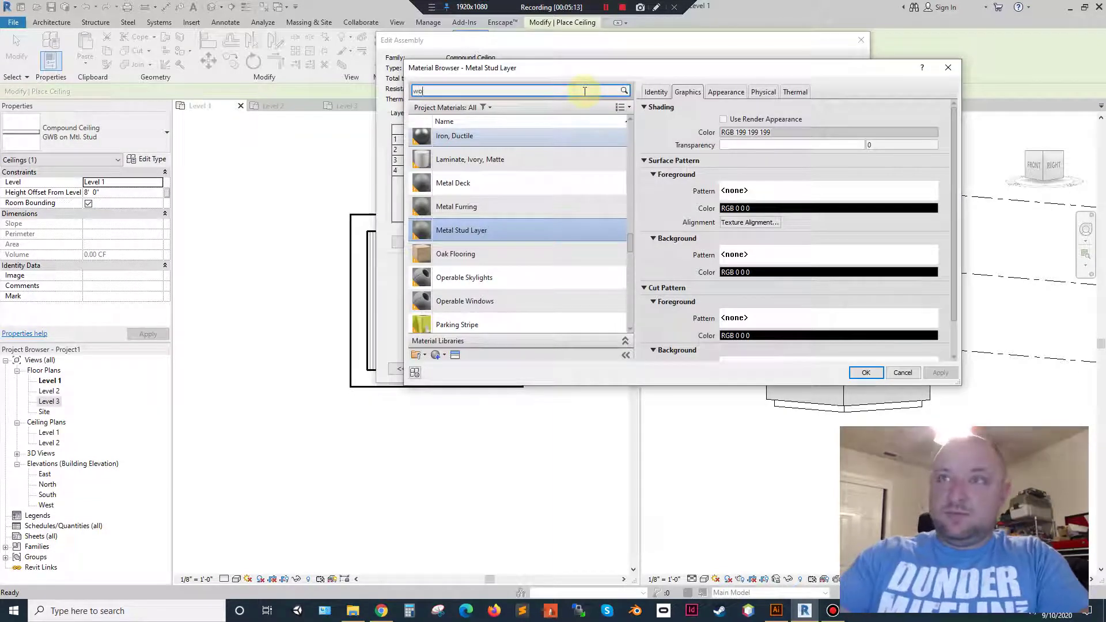
{"action": "type", "text": "od"}
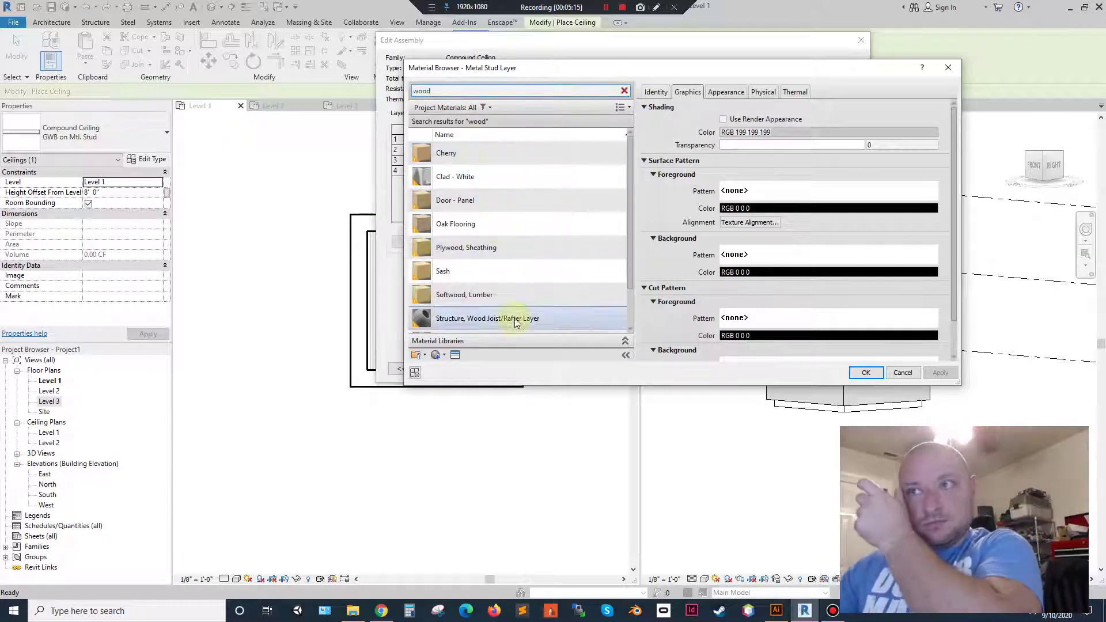
{"action": "left_click", "coordinate": [517, 321]}
{"action": "double_click", "coordinate": [539, 318]}
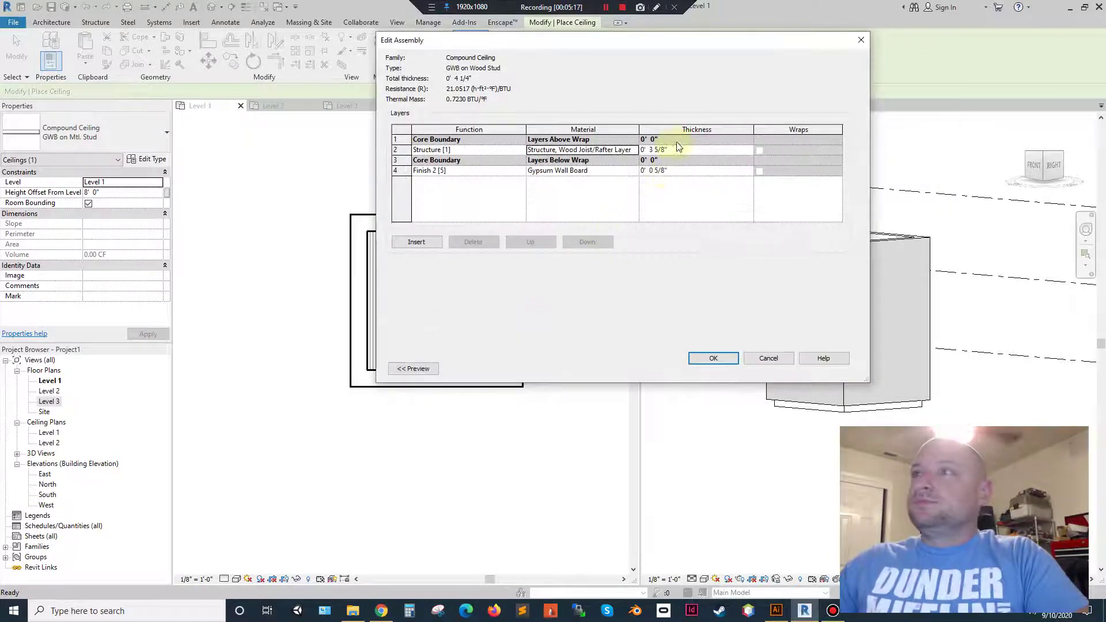
{"action": "left_click", "coordinate": [659, 150]}
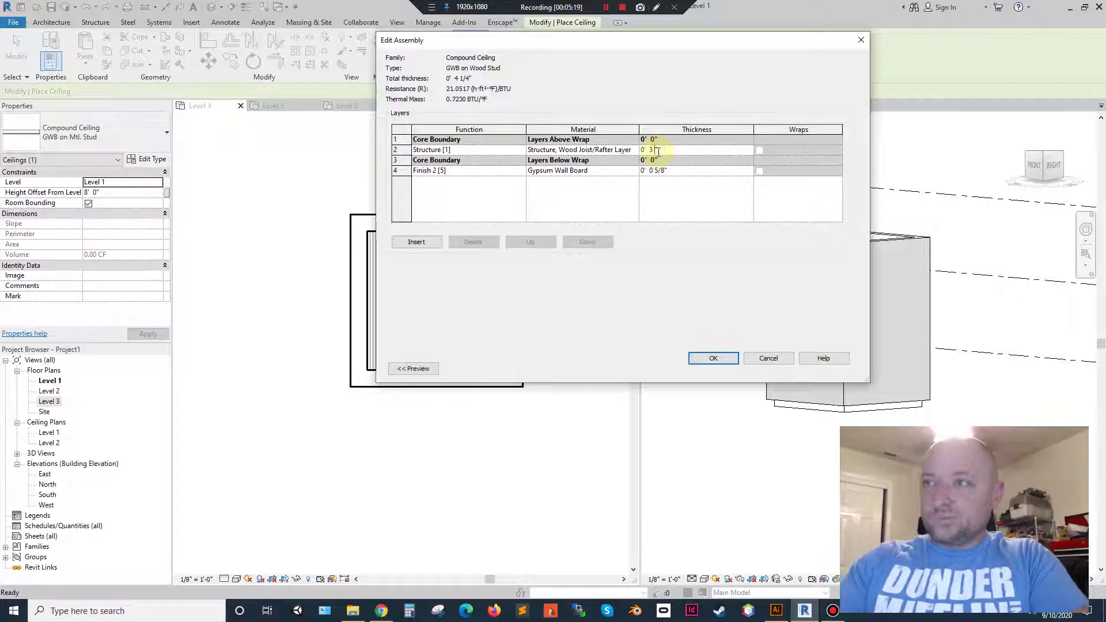
{"action": "type", "text": "1/2"}
{"action": "key", "text": "Return"}
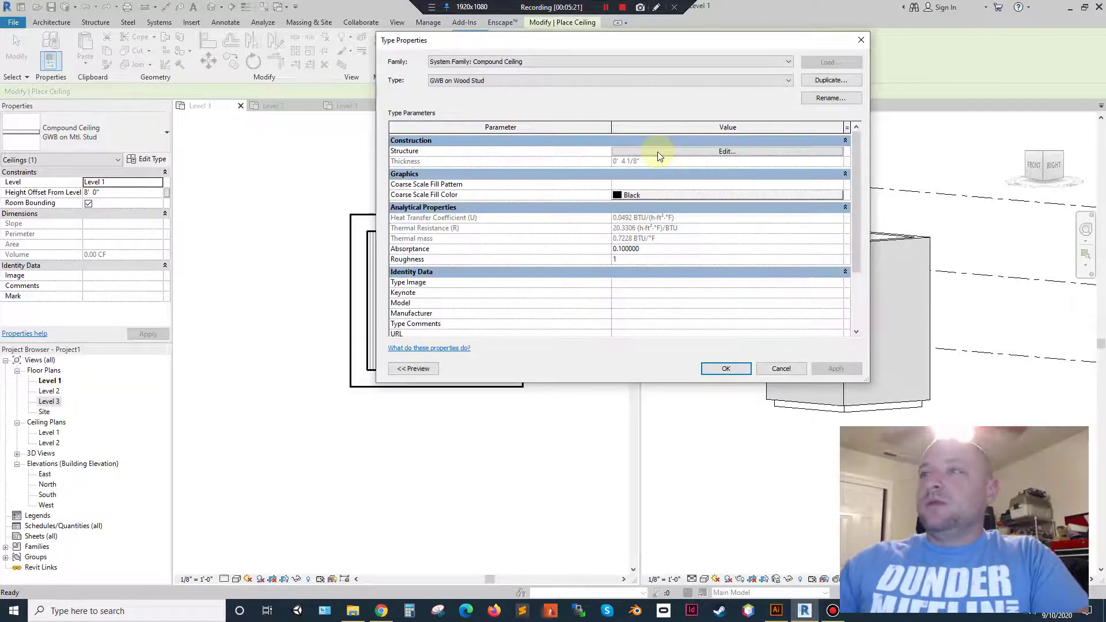
Save the type, place GWB on Wood Stud ceilings in the Level 1 and Level 2 rooms, then end placement.
{"action": "left_click", "coordinate": [726, 368]}
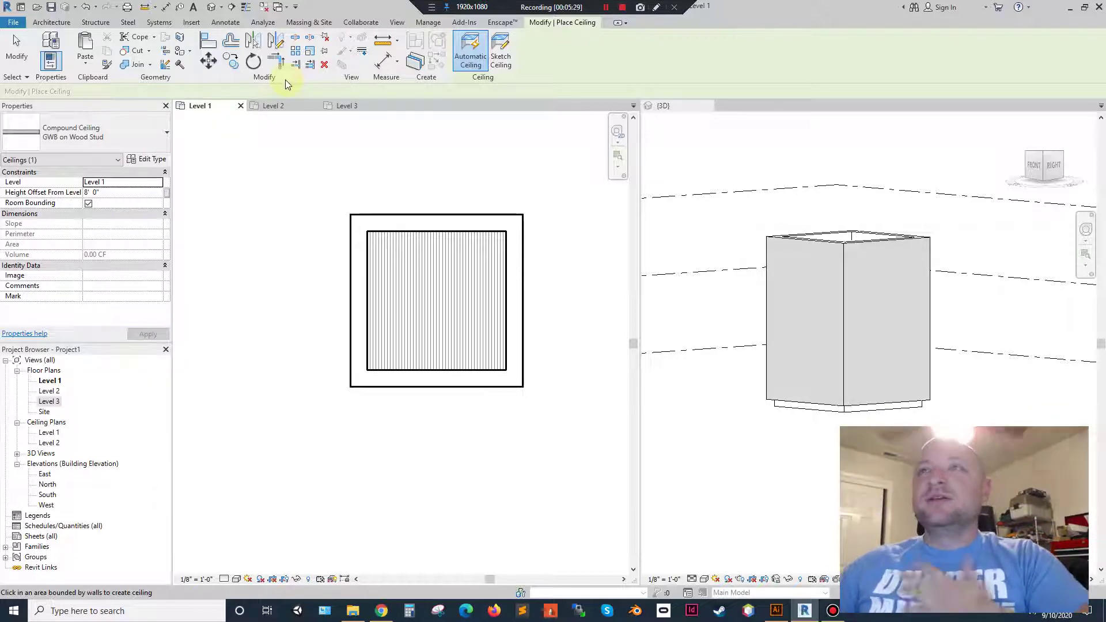
{"action": "left_click", "coordinate": [420, 302]}
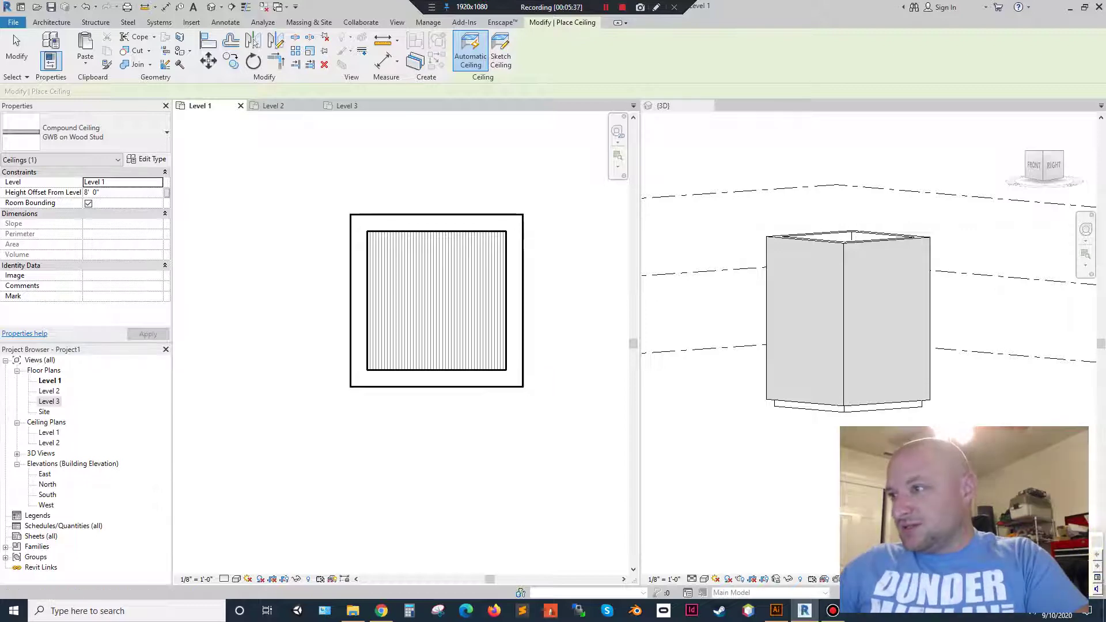
{"action": "left_click", "coordinate": [277, 107]}
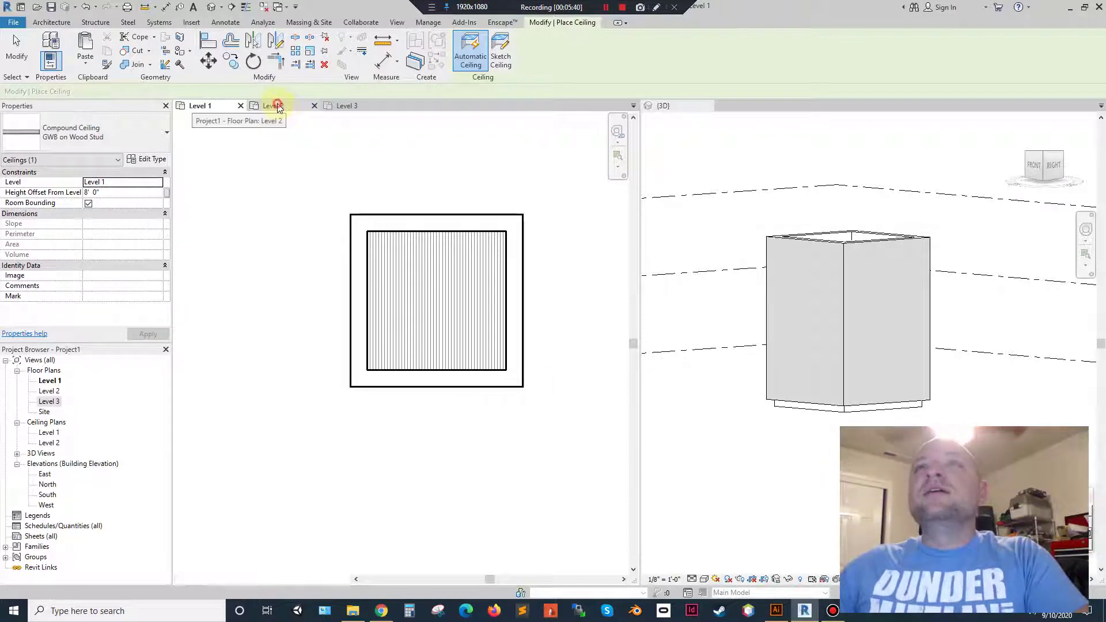
{"action": "left_click", "coordinate": [452, 310]}
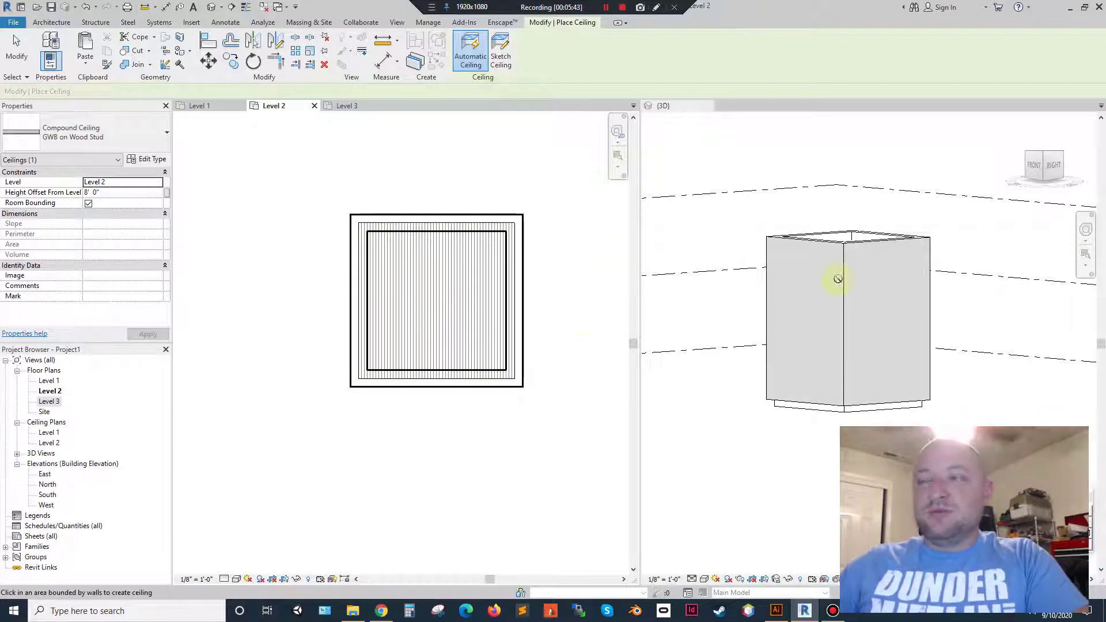
{"action": "left_click", "coordinate": [346, 107]}
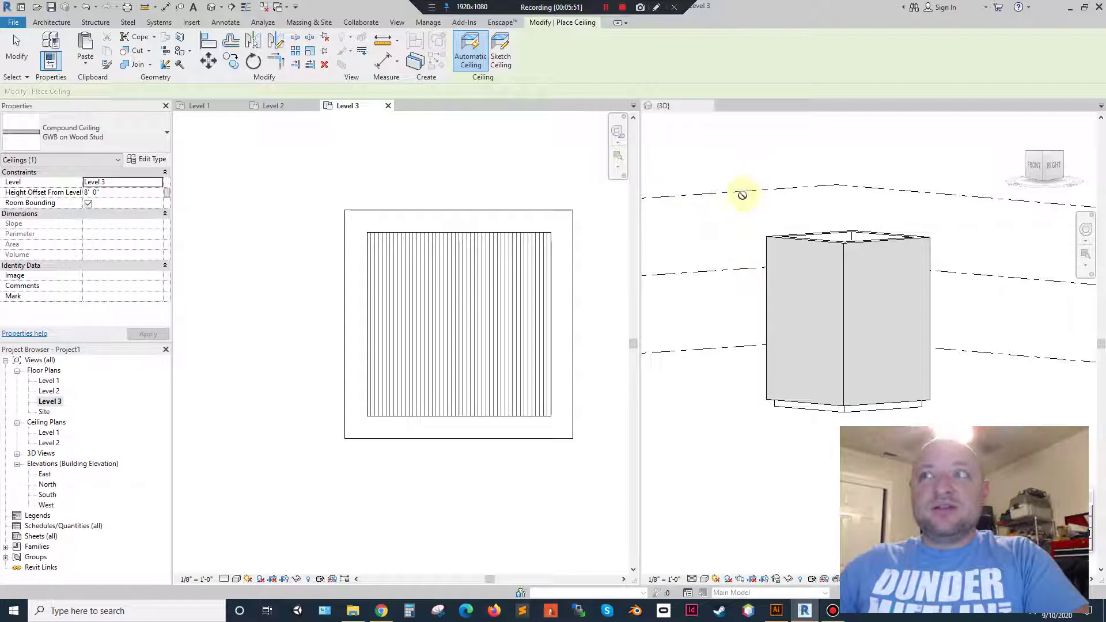
{"action": "left_click", "coordinate": [735, 267]}
{"action": "middle_click_drag", "start_coordinate": [716, 257], "coordinate": [720, 301]}
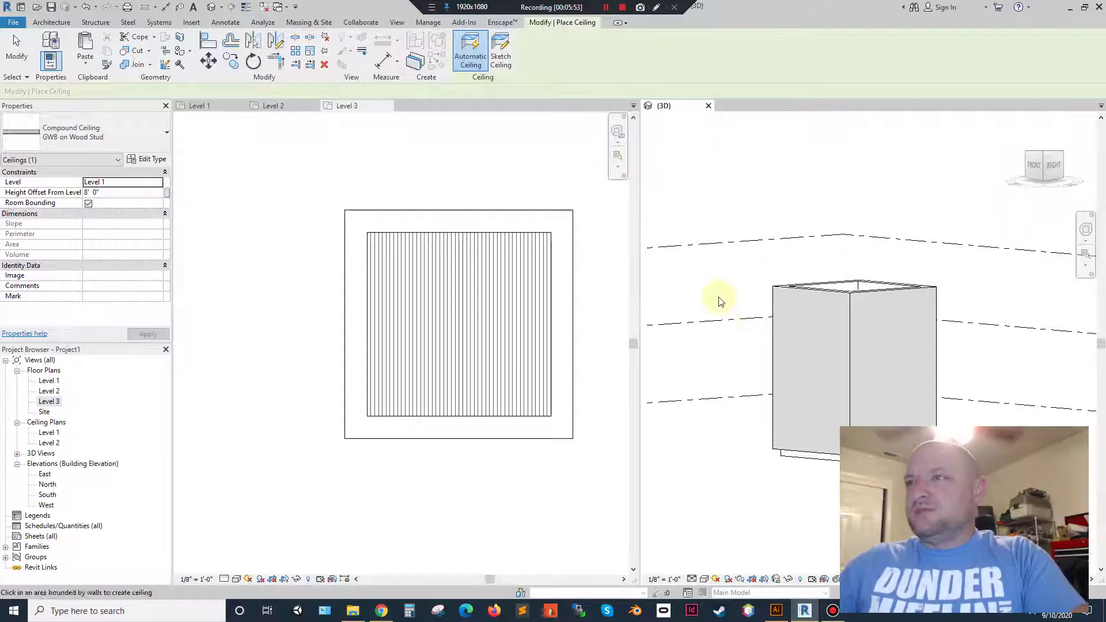
{"action": "key", "text": "Escape"}
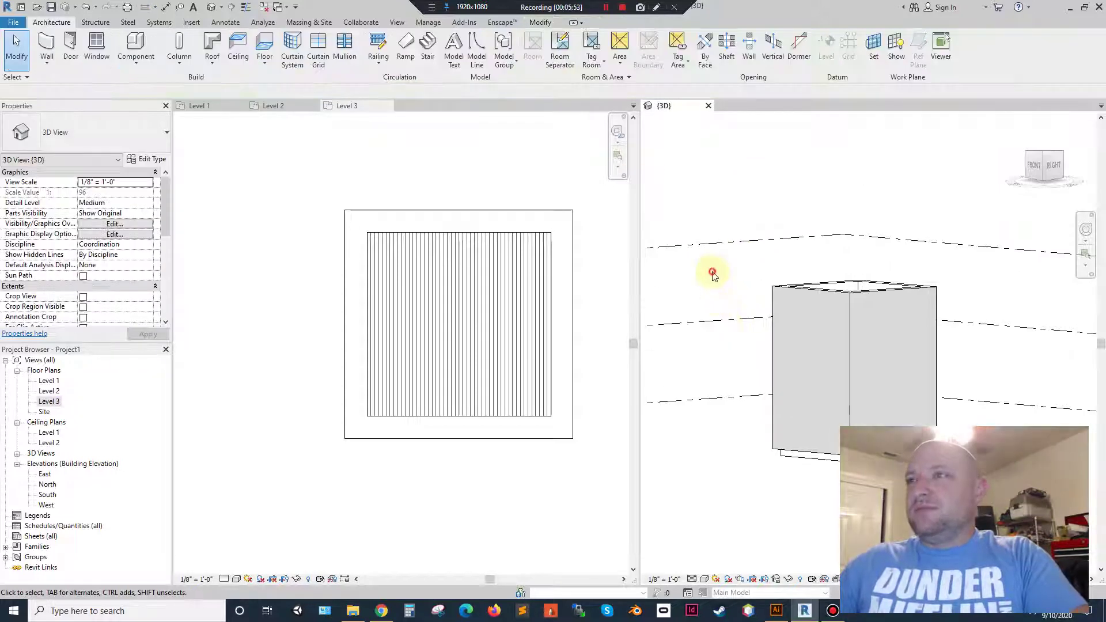
Place a Single-Flush 36" x 84" door in the bottom wall of the Level 1 room.
{"action": "left_click", "coordinate": [204, 105]}
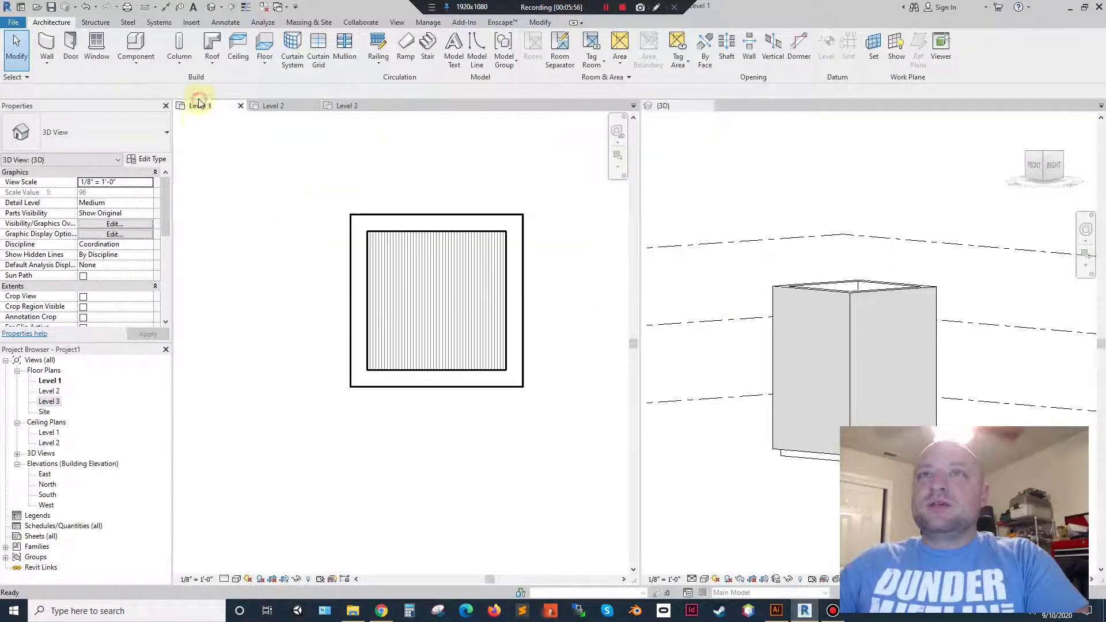
{"action": "left_click", "coordinate": [69, 42]}
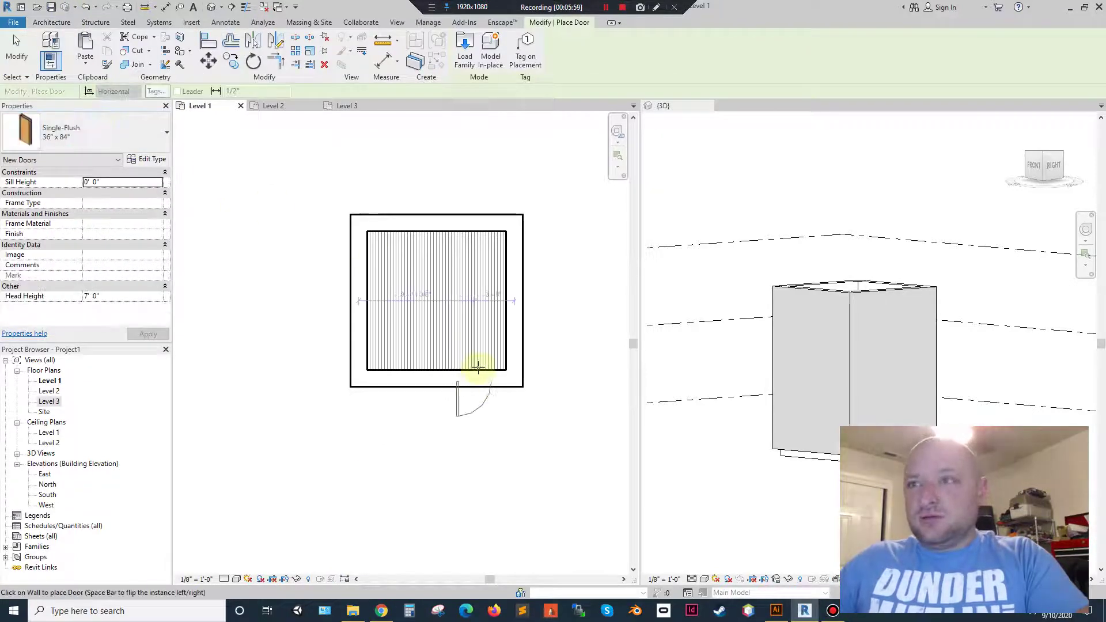
{"action": "scroll", "coordinate": [478, 368], "scroll_direction": "up", "scroll_amount": 3}
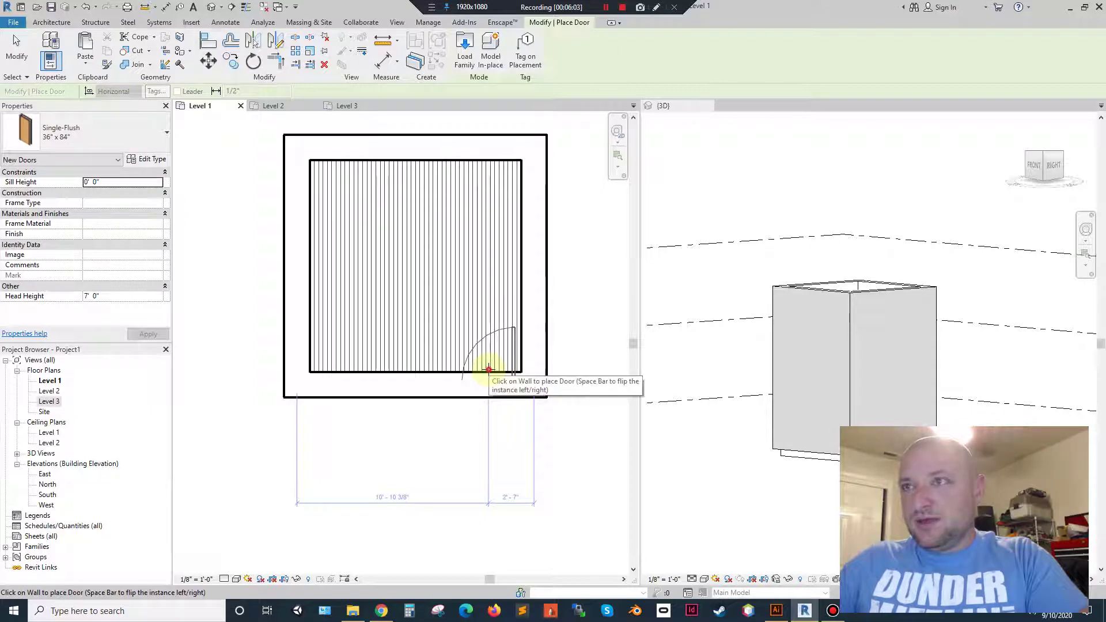
{"action": "left_click", "coordinate": [489, 370]}
{"action": "key", "text": "Escape"}
{"action": "key", "text": "Escape"}
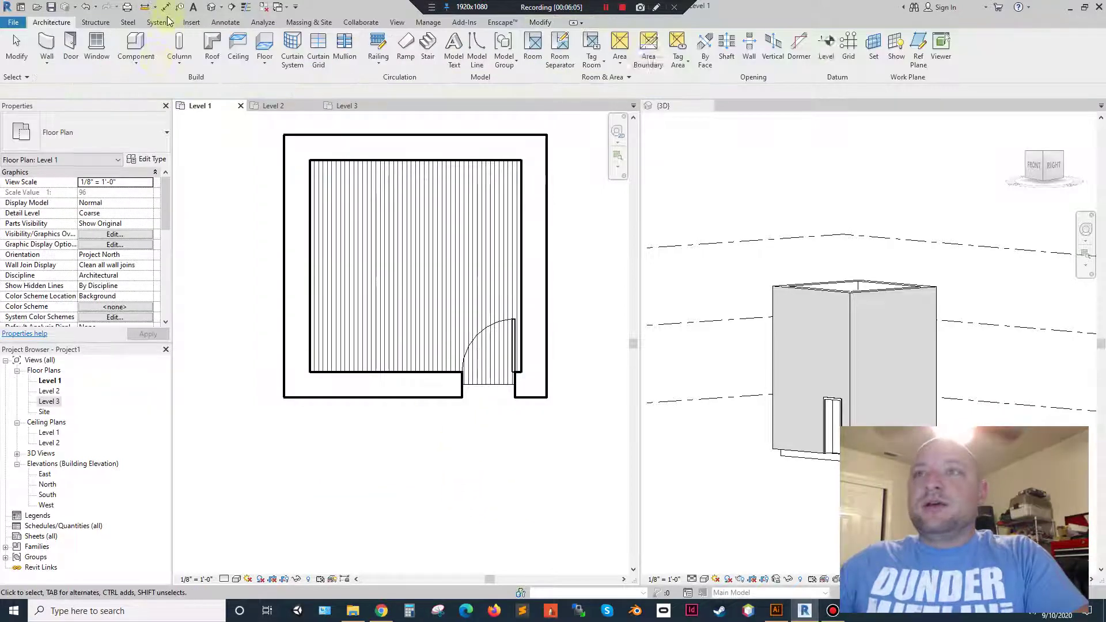
Set up a straight-run stair aligned to the right exterior support, 3'-0" wide.
{"action": "left_click", "coordinate": [428, 44]}
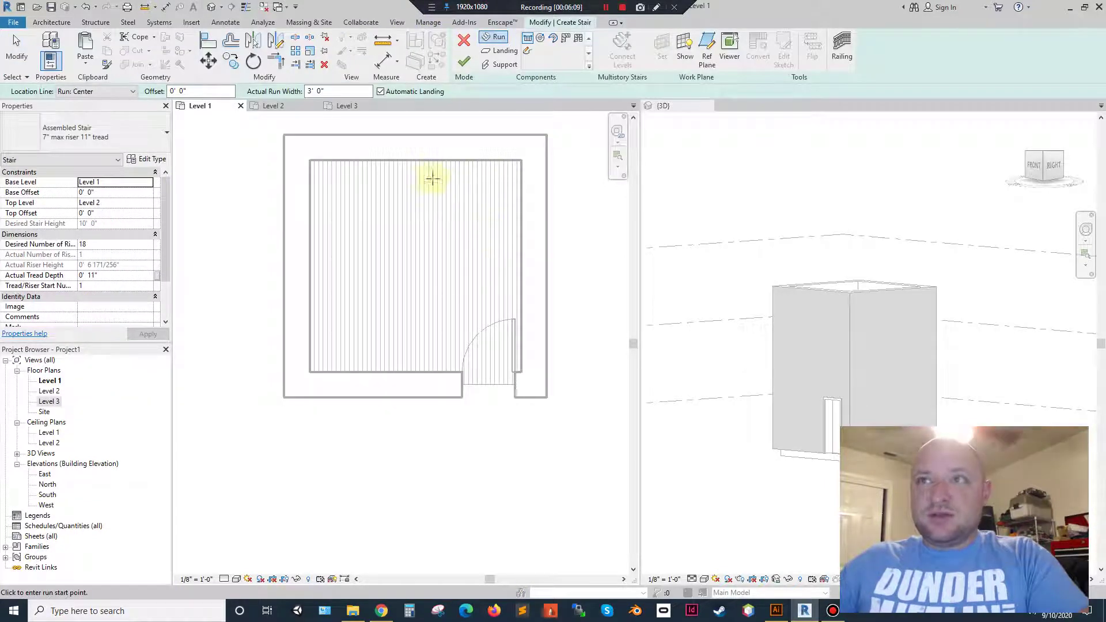
{"action": "left_click", "coordinate": [529, 39]}
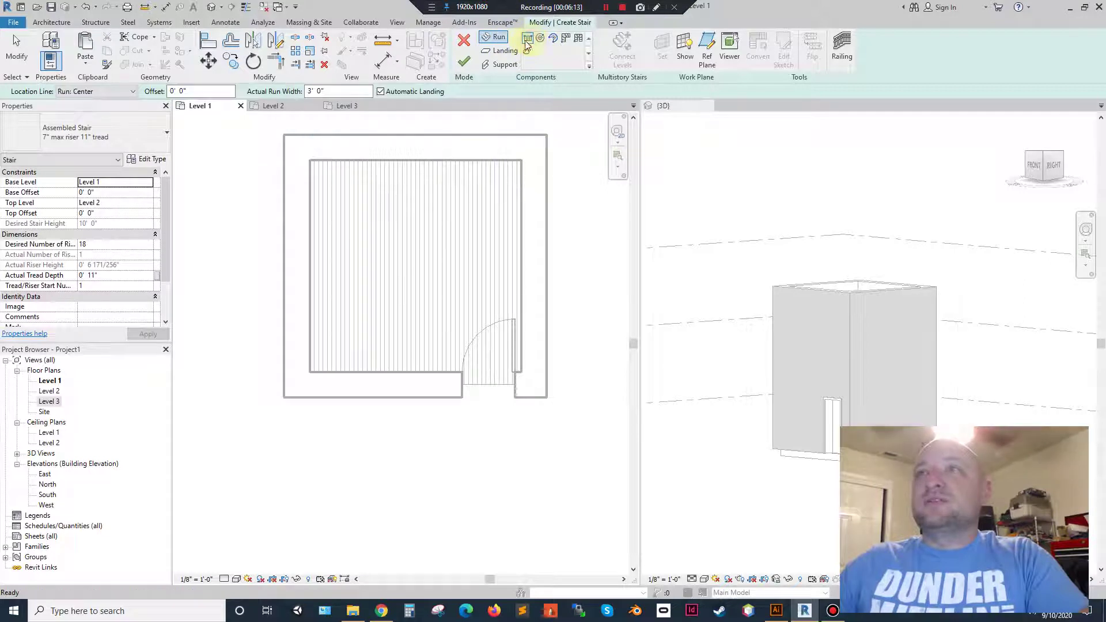
{"action": "left_click", "coordinate": [94, 91]}
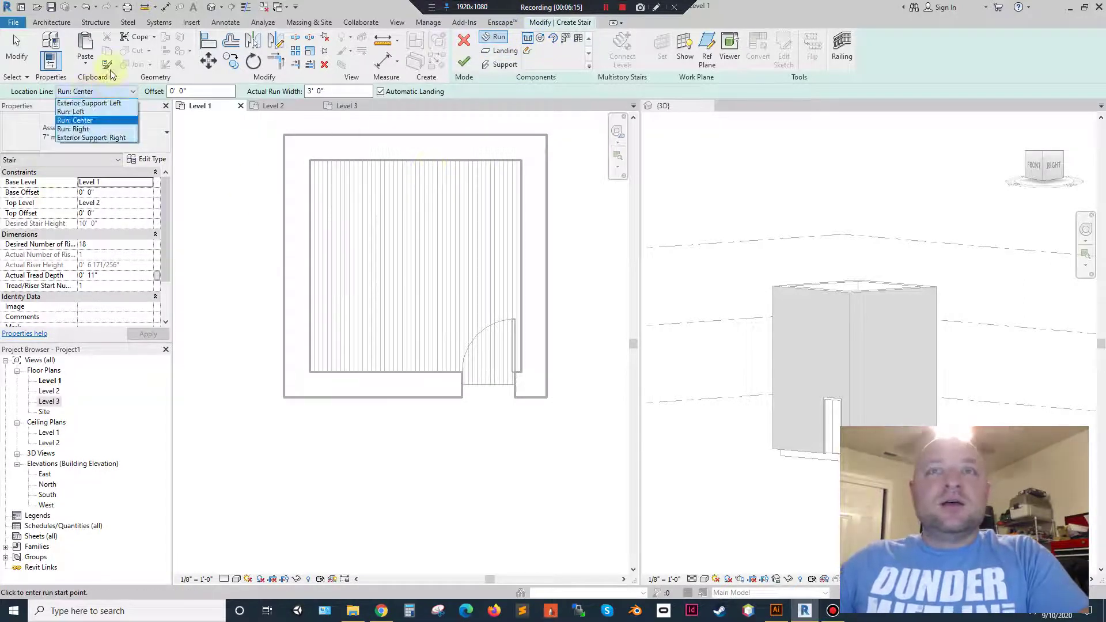
{"action": "left_click", "coordinate": [116, 138]}
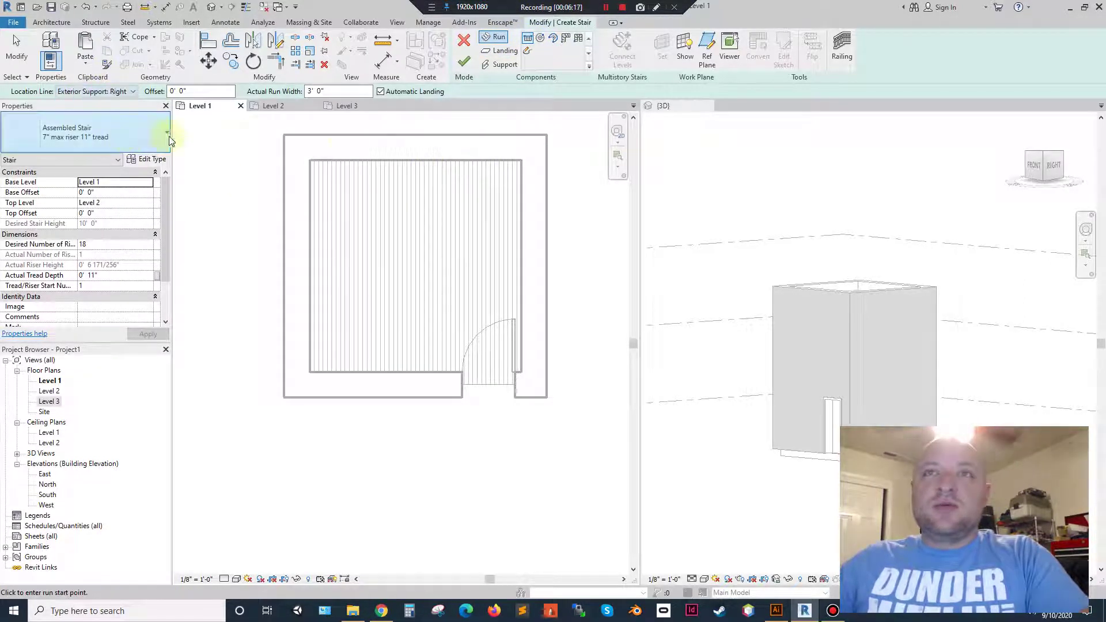
{"action": "left_click", "coordinate": [416, 161]}
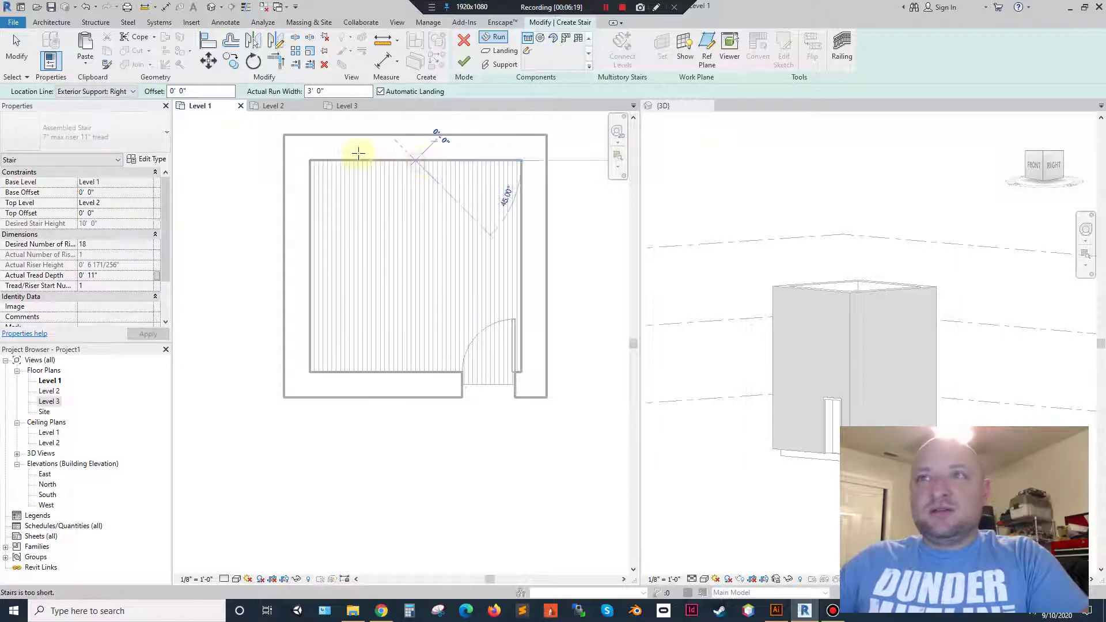
{"action": "scroll", "coordinate": [352, 157], "scroll_direction": "up", "scroll_amount": 1}
{"action": "left_click", "coordinate": [352, 158]}
{"action": "left_click", "coordinate": [337, 92]}
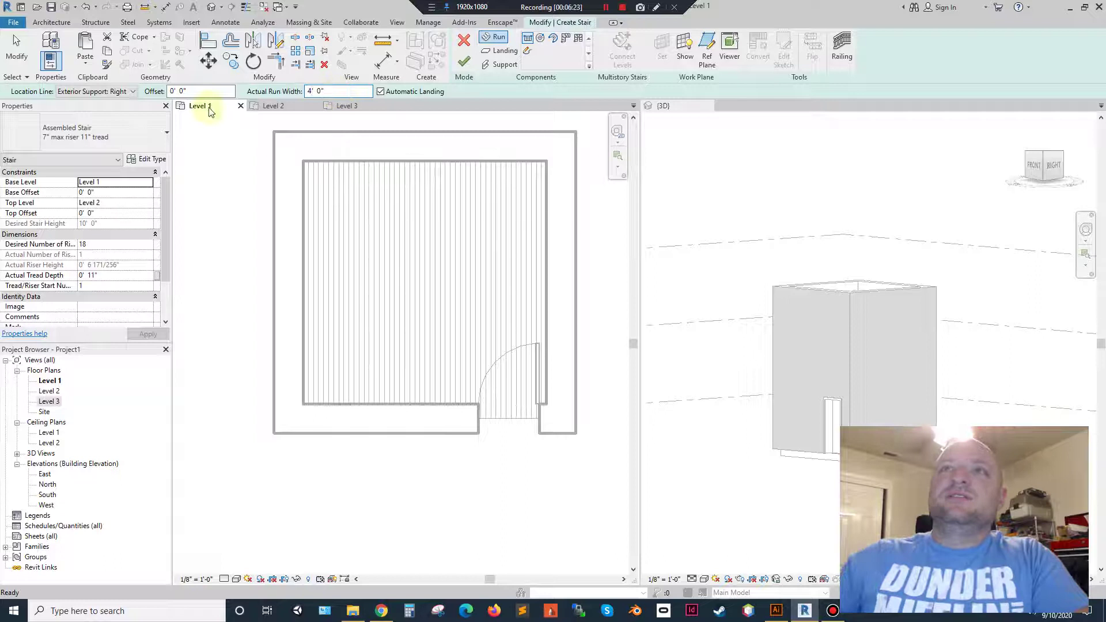
{"action": "left_click", "coordinate": [377, 156]}
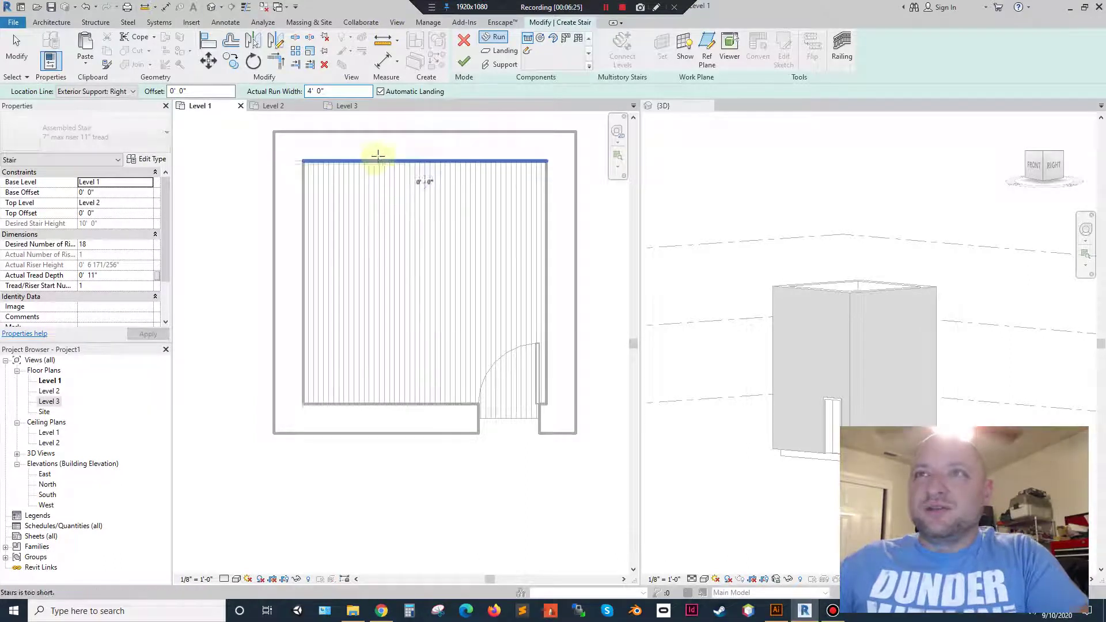
{"action": "scroll", "coordinate": [376, 161], "scroll_direction": "up", "scroll_amount": 1}
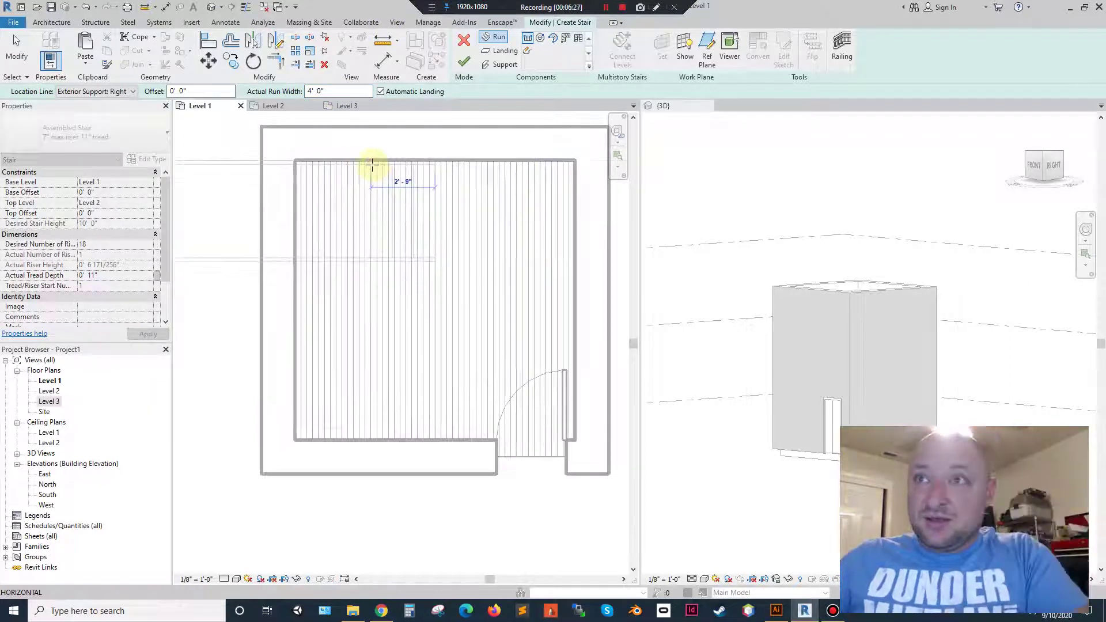
{"action": "key", "text": "Escape"}
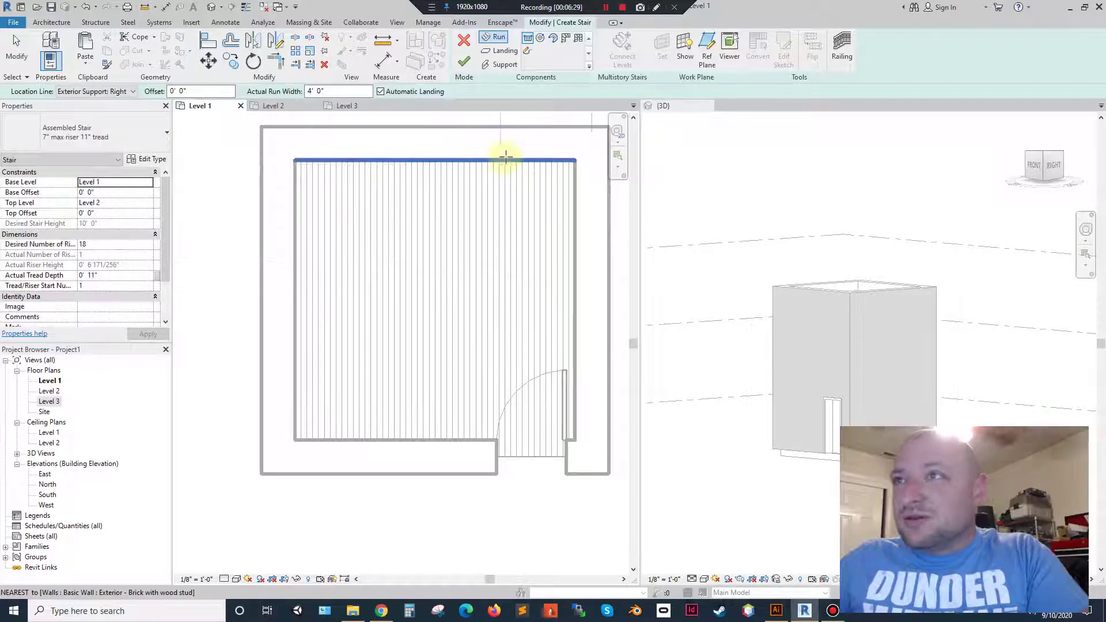
{"action": "middle_click_drag", "start_coordinate": [504, 163], "coordinate": [511, 228]}
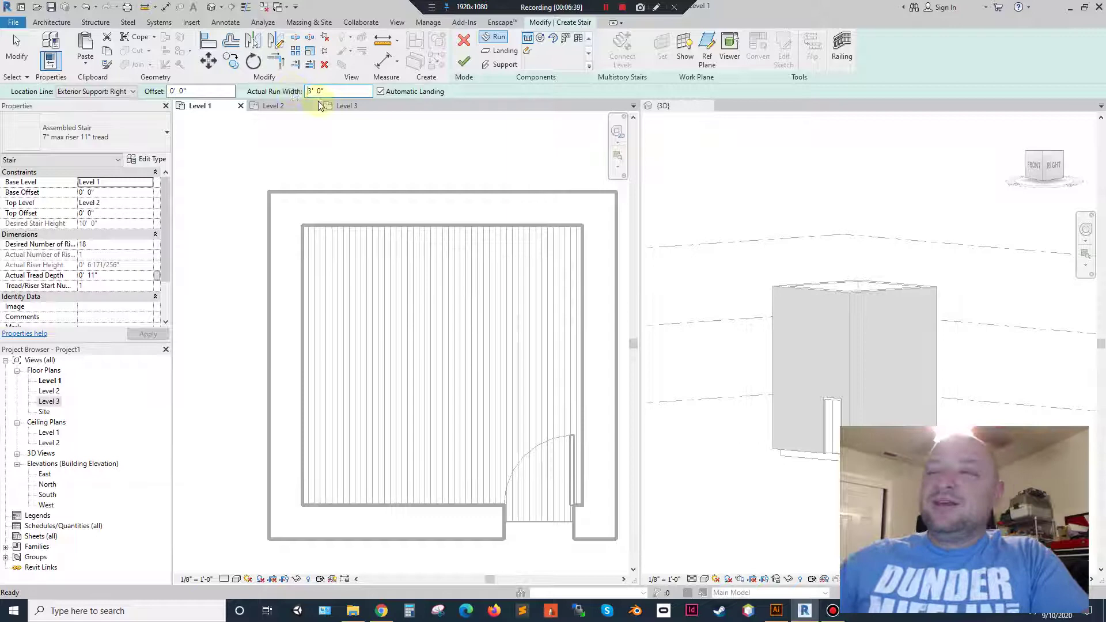
Sketch runs along the top, left and bottom walls, ending at risers 7, 14 and 18.
{"action": "left_click", "coordinate": [504, 226]}
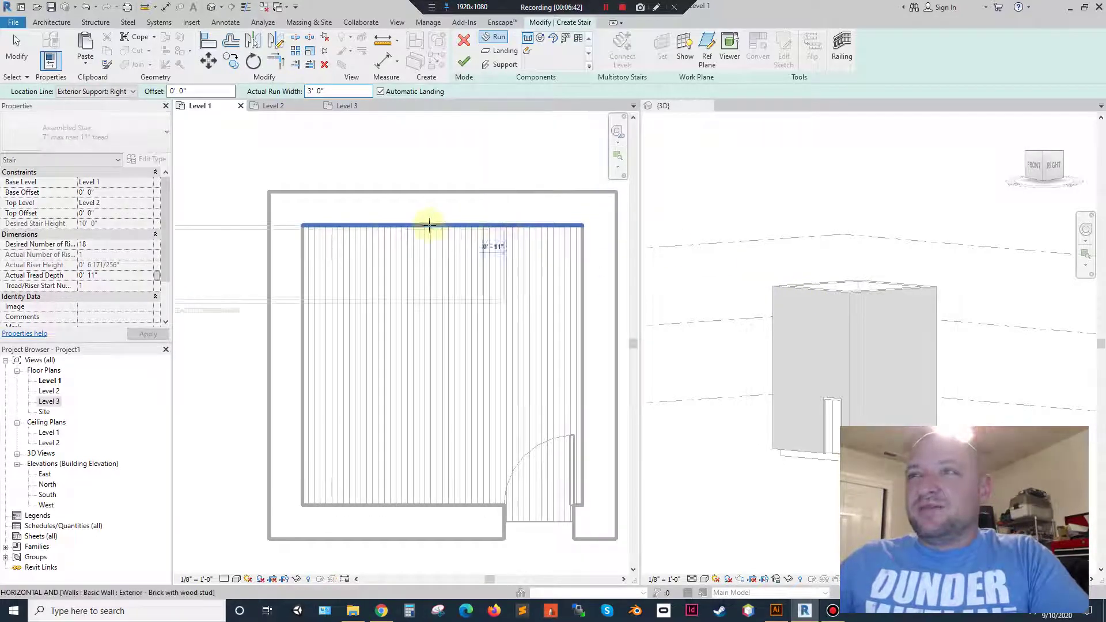
{"action": "left_click", "coordinate": [366, 222]}
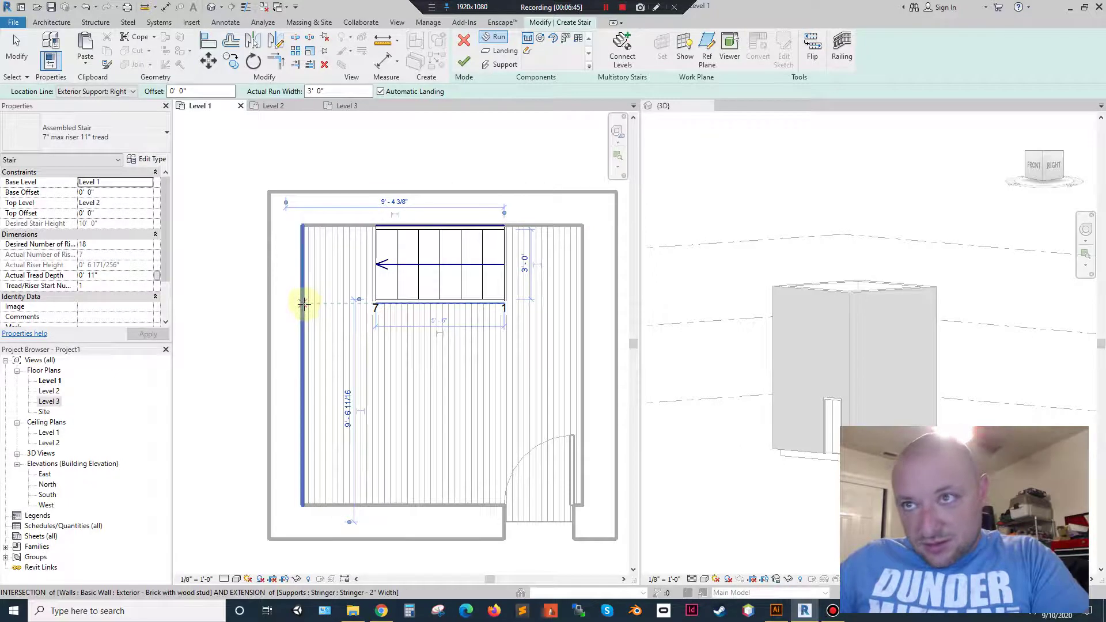
{"action": "left_click", "coordinate": [303, 304]}
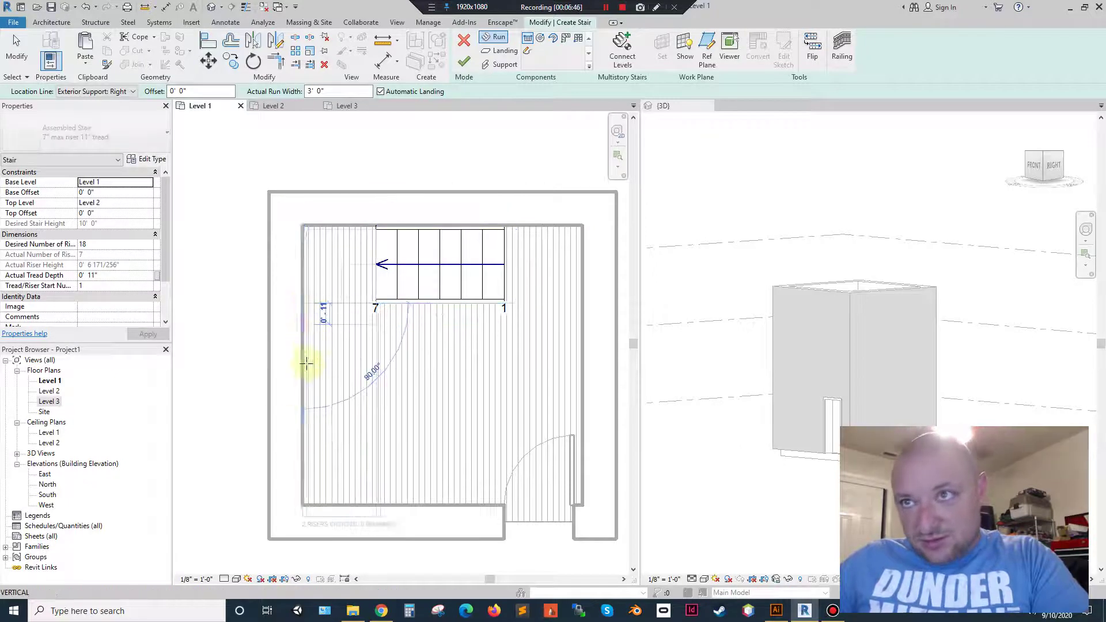
{"action": "left_click", "coordinate": [299, 430]}
{"action": "left_click", "coordinate": [375, 507]}
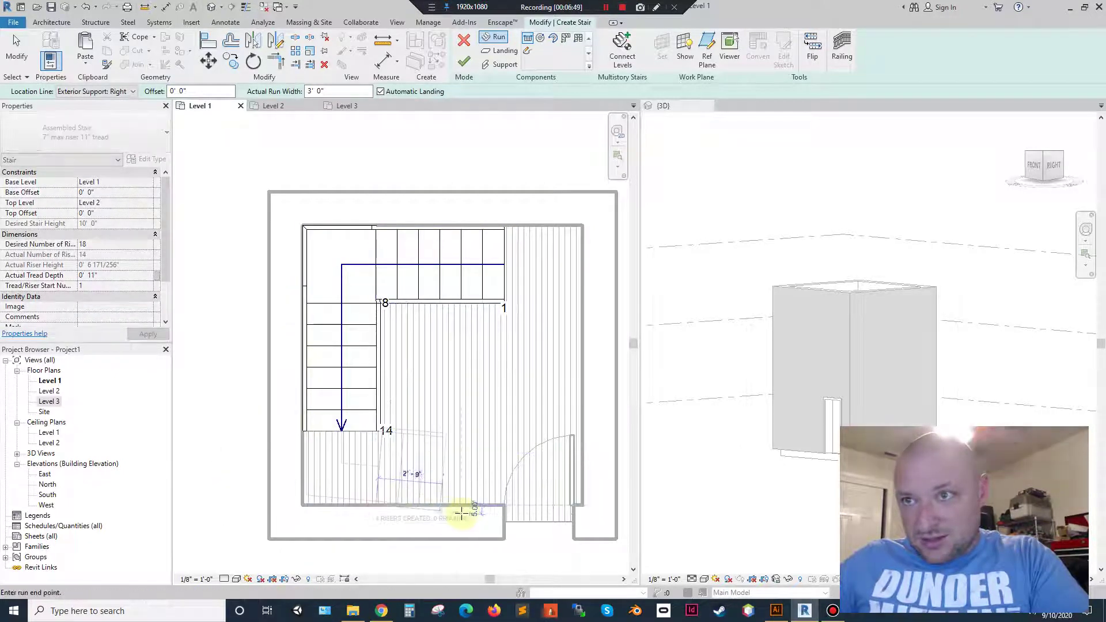
{"action": "left_click", "coordinate": [482, 506]}
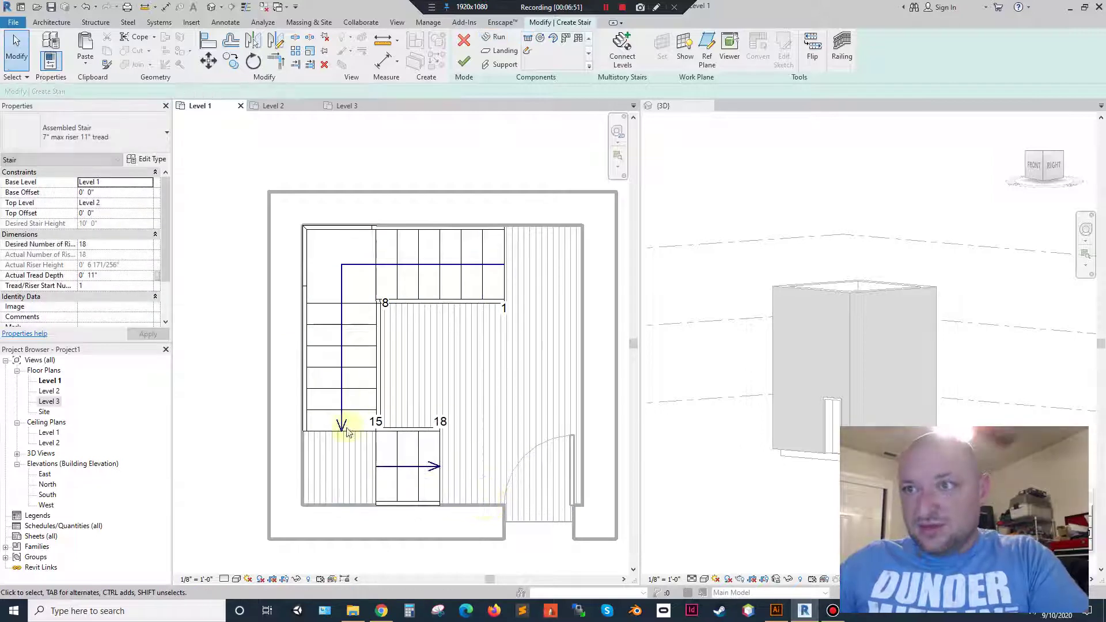
Delete the misplaced bottom run and redraw it from beside riser 14 to riser 18.
{"action": "left_click", "coordinate": [398, 484]}
{"action": "key", "text": "Delete"}
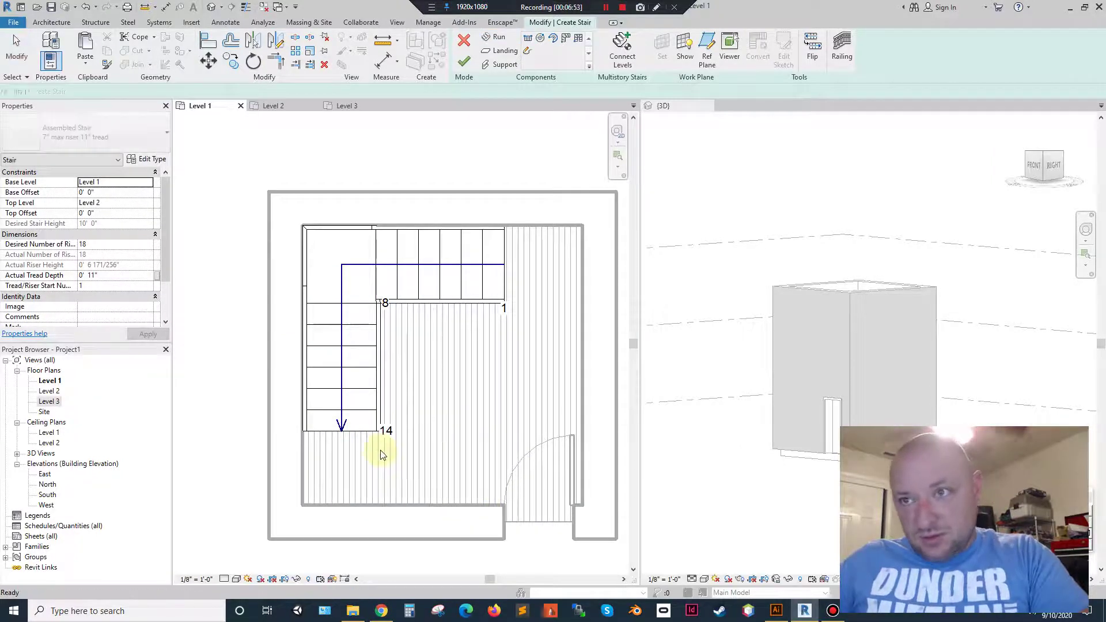
{"action": "left_click", "coordinate": [527, 39]}
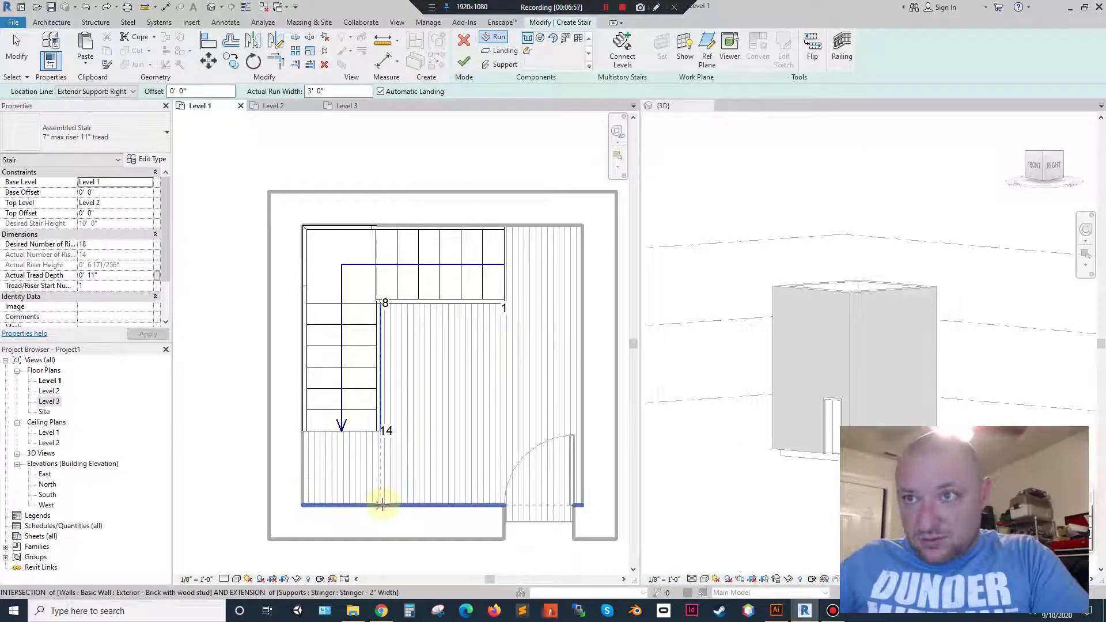
{"action": "left_click", "coordinate": [382, 506]}
{"action": "left_click", "coordinate": [455, 505]}
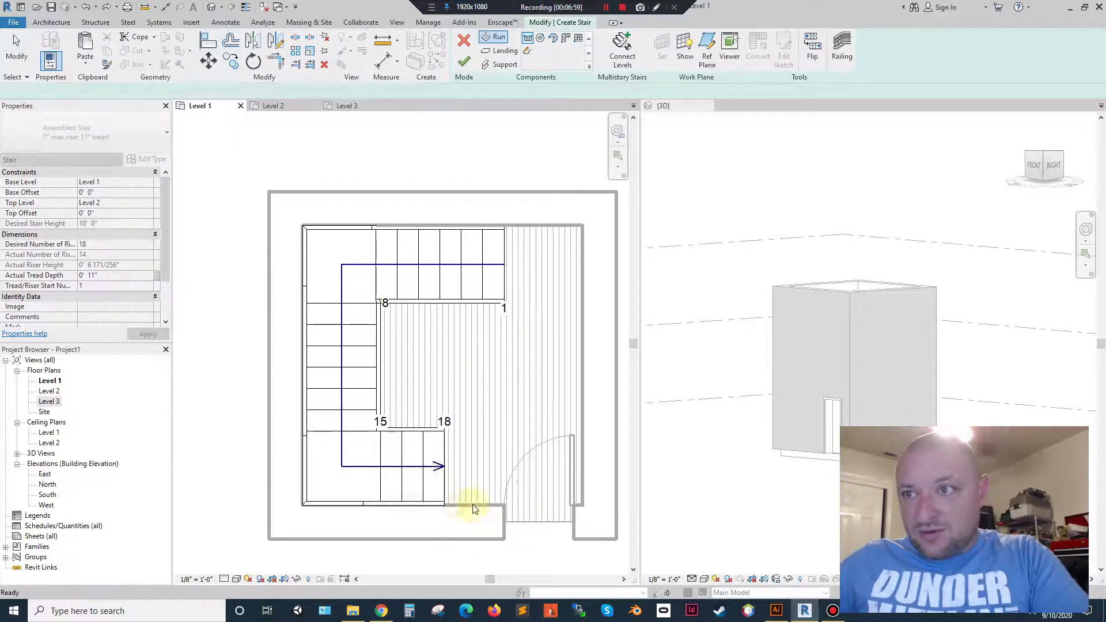
{"action": "key", "text": "Escape"}
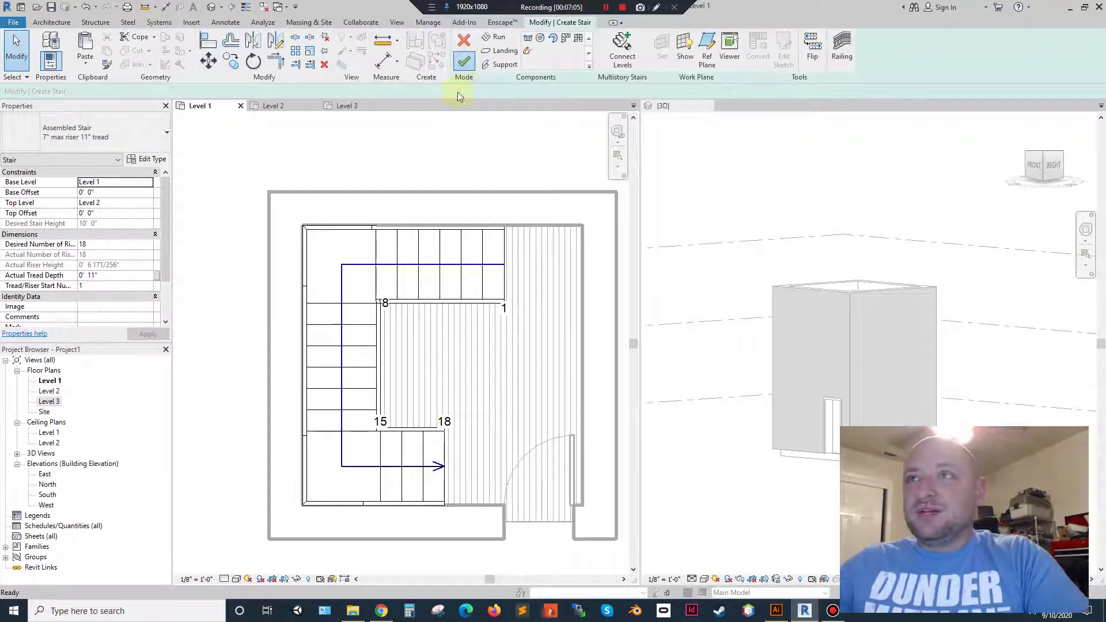
Finish the stair and zoom in and out to check its handrails and UP label.
{"action": "left_click", "coordinate": [464, 61]}
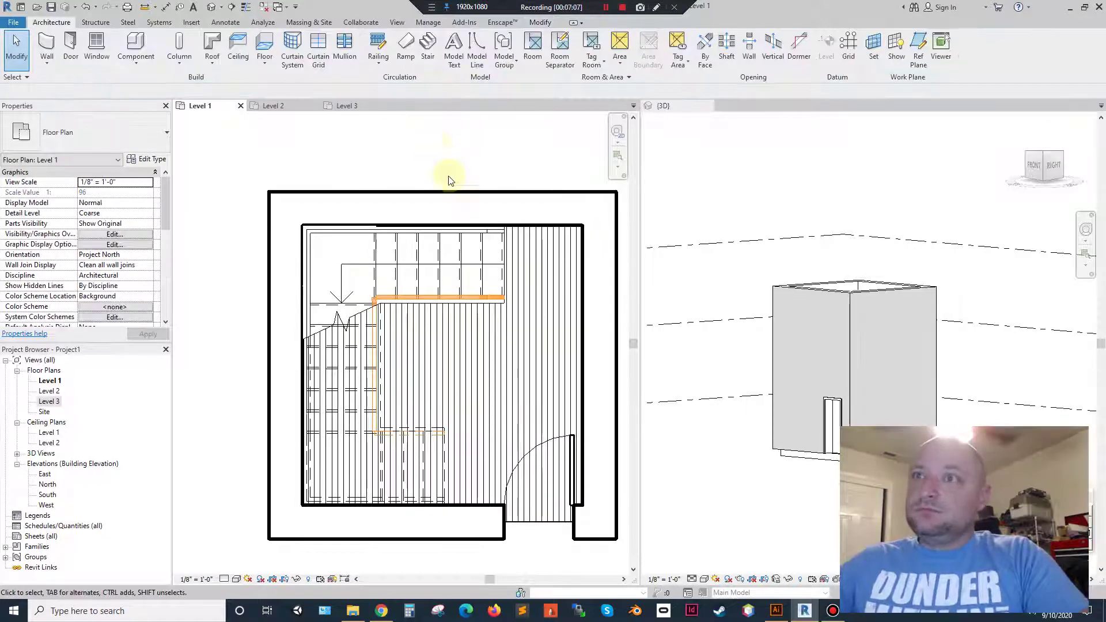
{"action": "key", "text": "Tab"}
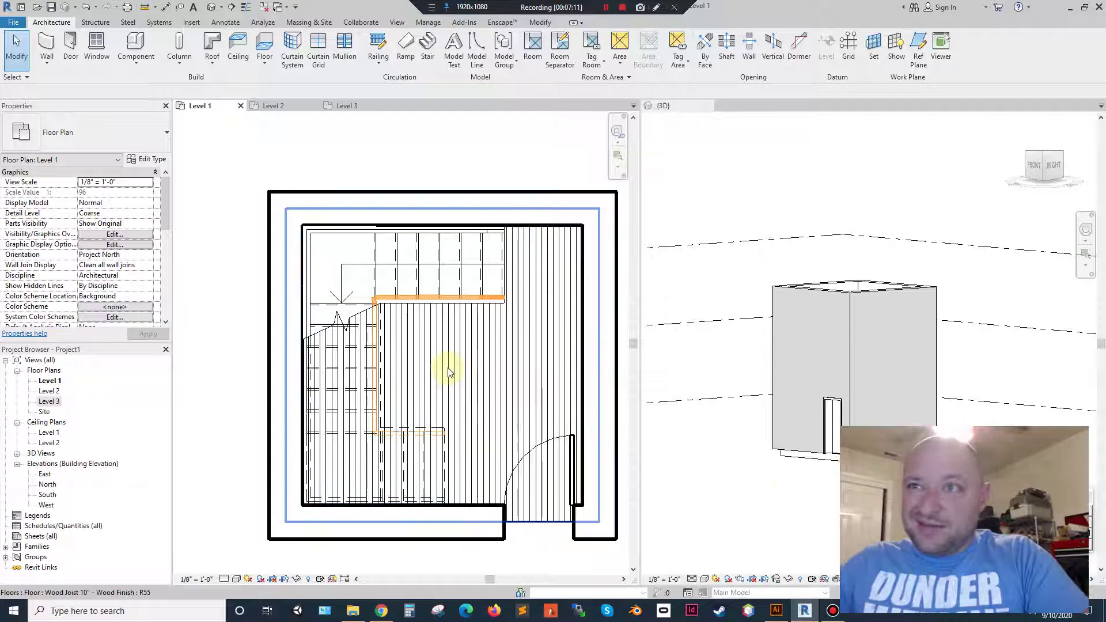
{"action": "scroll", "coordinate": [375, 313], "scroll_direction": "up", "scroll_amount": 3}
{"action": "scroll", "coordinate": [375, 313], "scroll_direction": "up", "scroll_amount": 2}
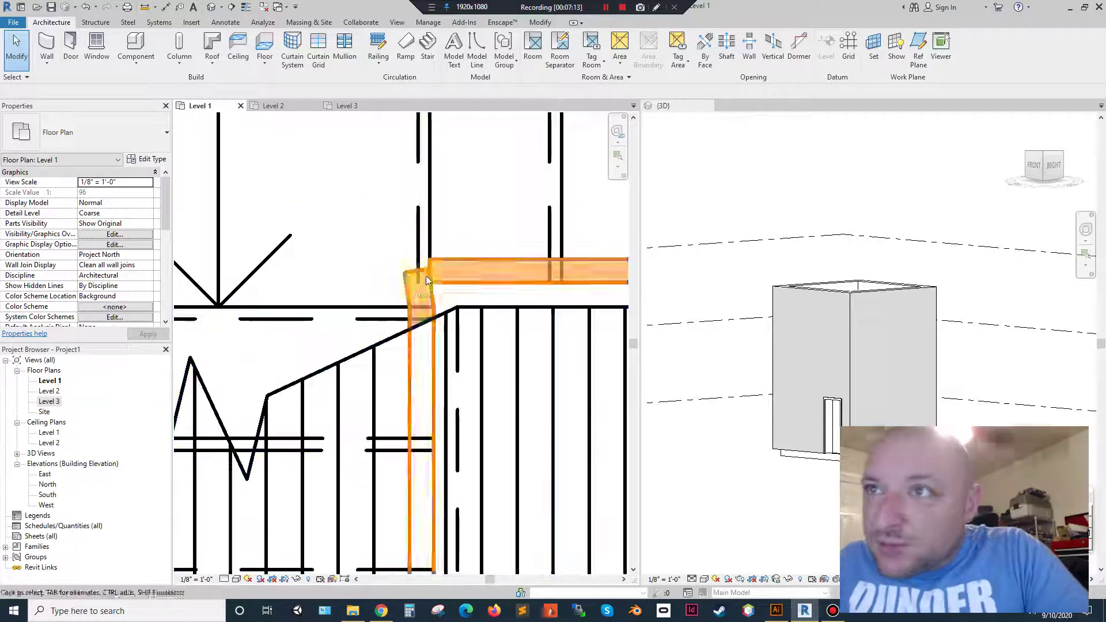
{"action": "scroll", "coordinate": [461, 283], "scroll_direction": "down", "scroll_amount": 3}
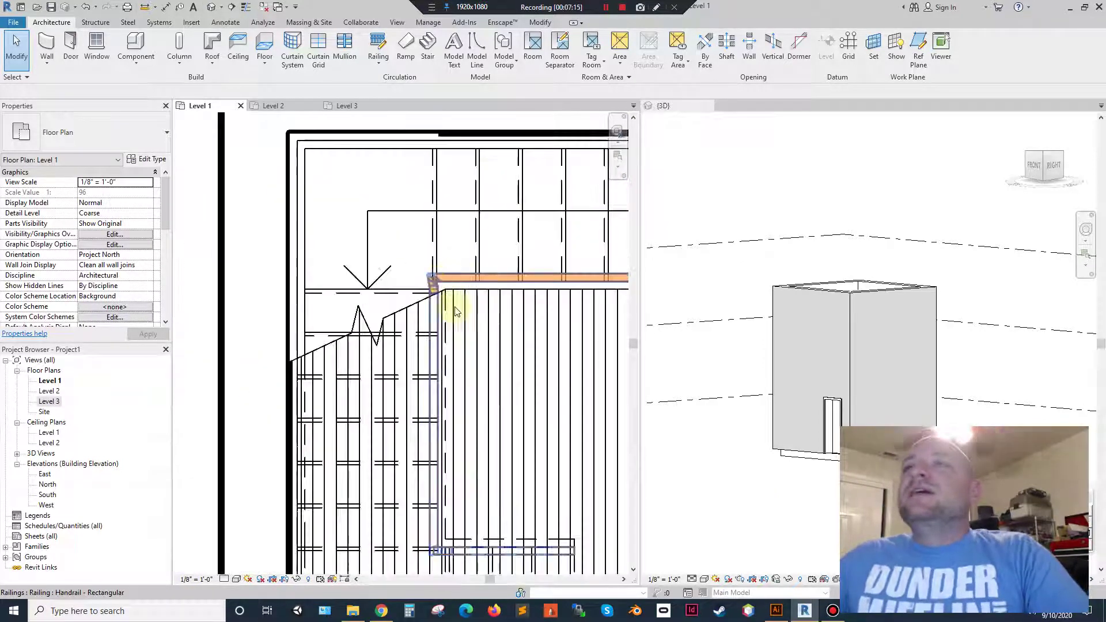
{"action": "scroll", "coordinate": [372, 360], "scroll_direction": "down", "scroll_amount": 4}
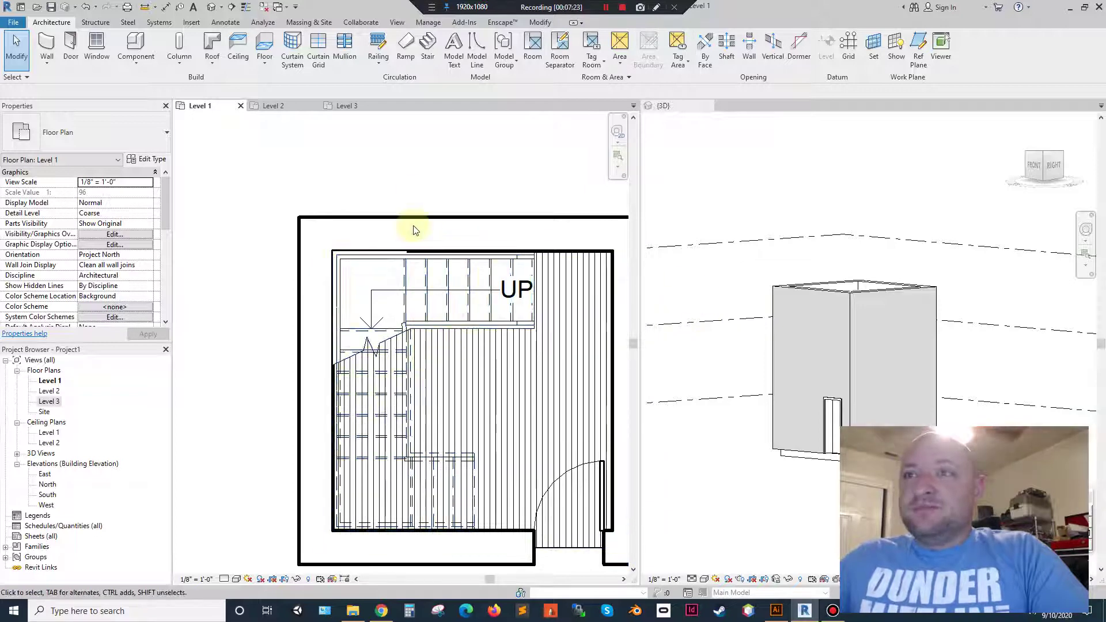
In the 3D view, select the front exterior wall and cycle to its wall chain.
{"action": "left_click", "coordinate": [796, 294]}
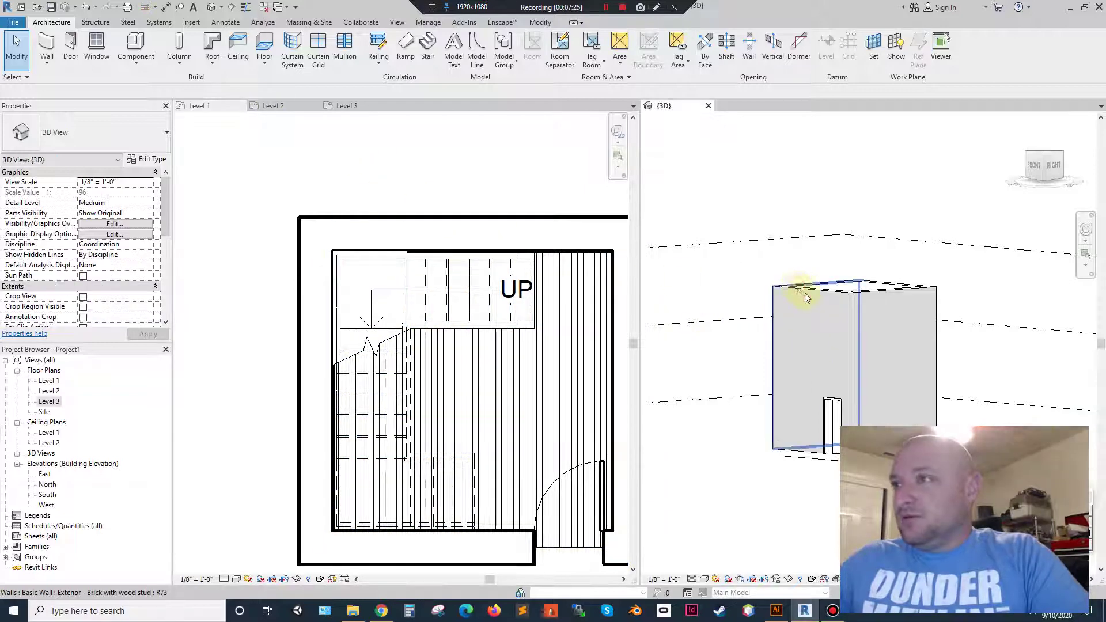
{"action": "left_click", "coordinate": [804, 365]}
{"action": "scroll", "coordinate": [803, 366], "scroll_direction": "up", "scroll_amount": 5}
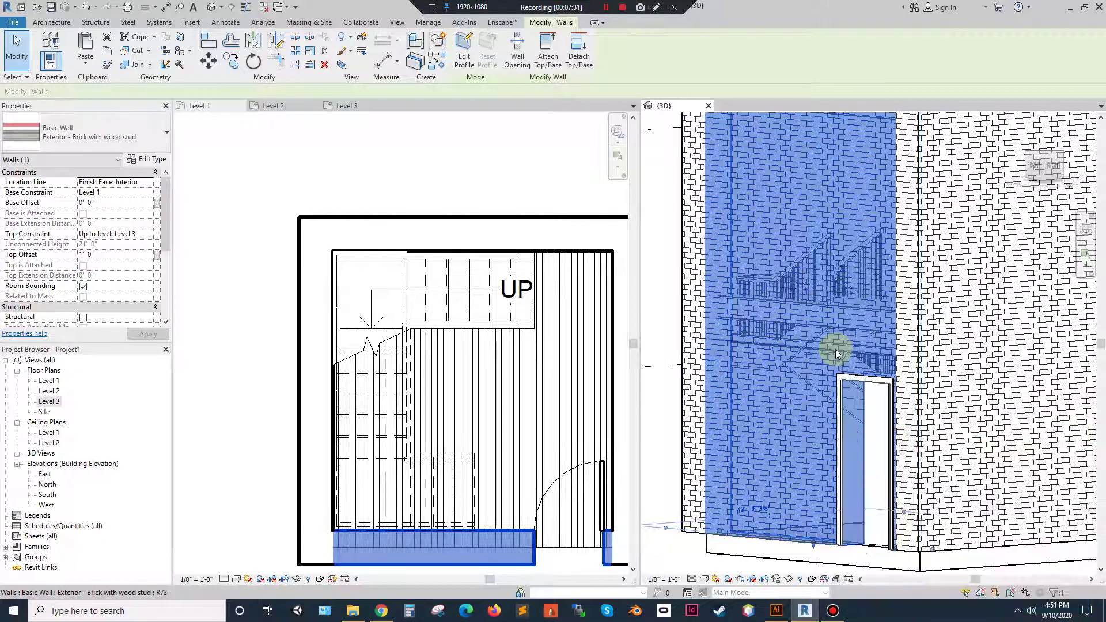
{"action": "left_click", "coordinate": [835, 350]}
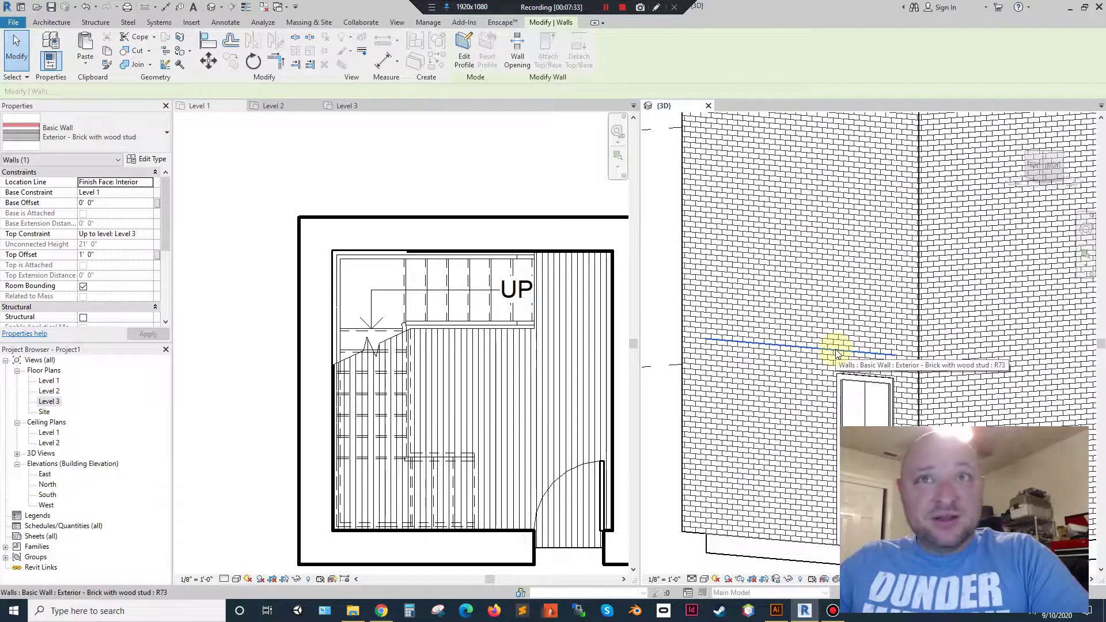
{"action": "left_click", "coordinate": [851, 349]}
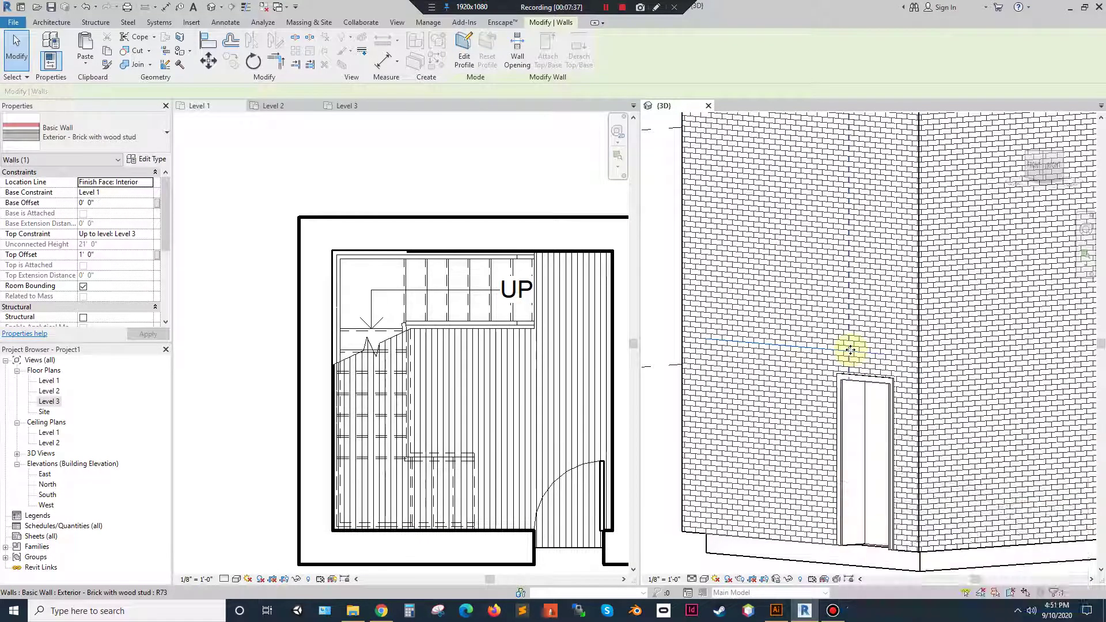
{"action": "key", "text": "Tab"}
{"action": "scroll", "coordinate": [798, 507], "scroll_direction": "down", "scroll_amount": 1}
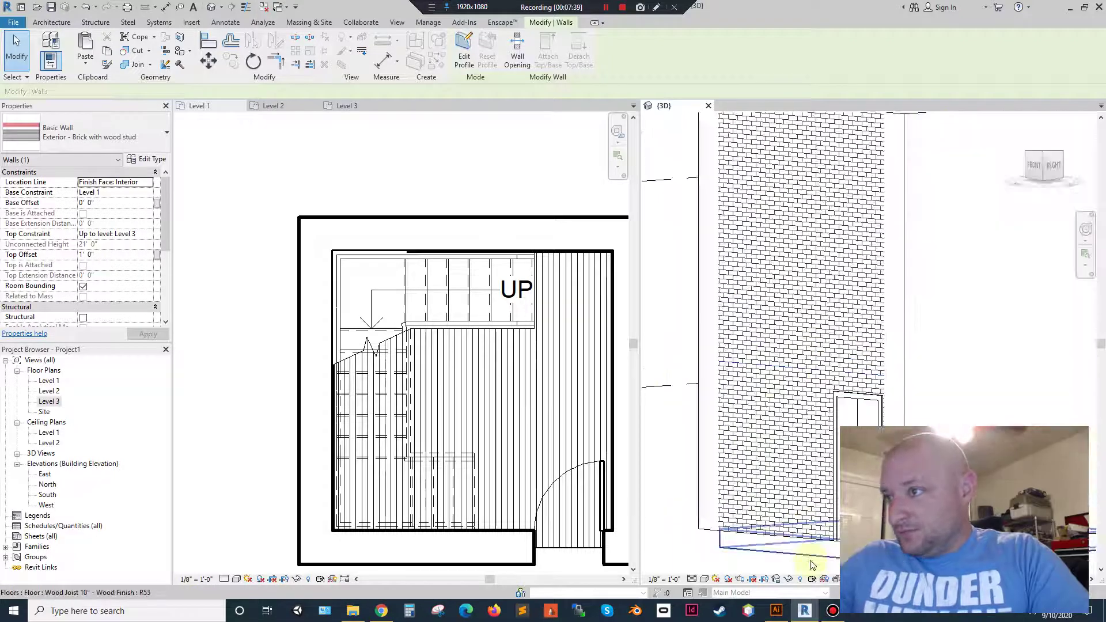
In wireframe, lower the wall beside the stair, select the Level 1 ceiling, then return to shaded.
{"action": "left_click", "coordinate": [704, 579]}
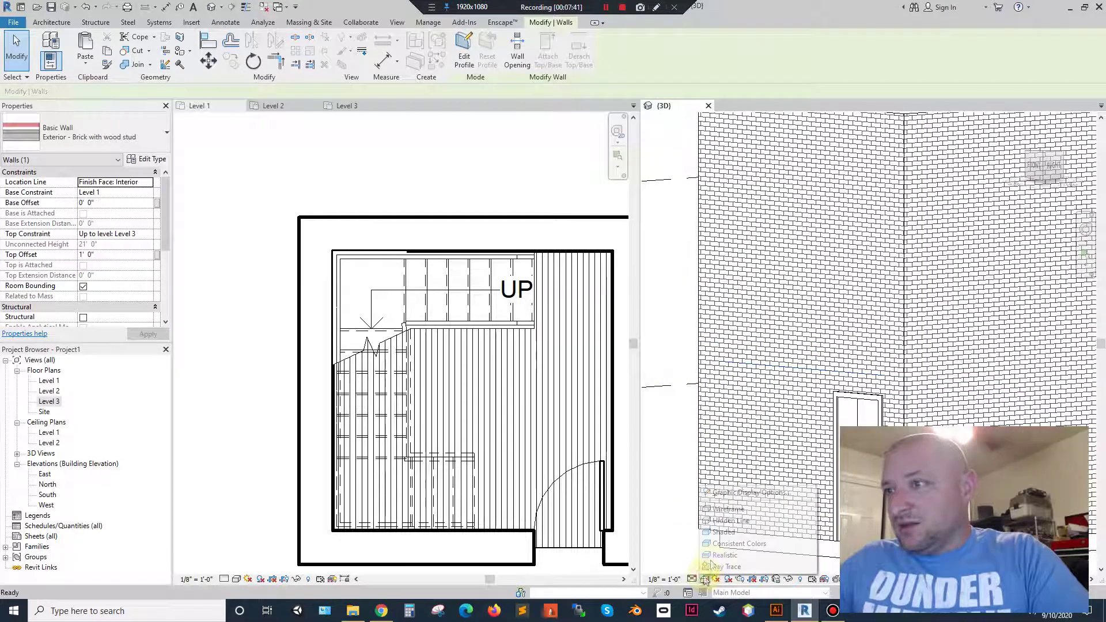
{"action": "left_click", "coordinate": [728, 509]}
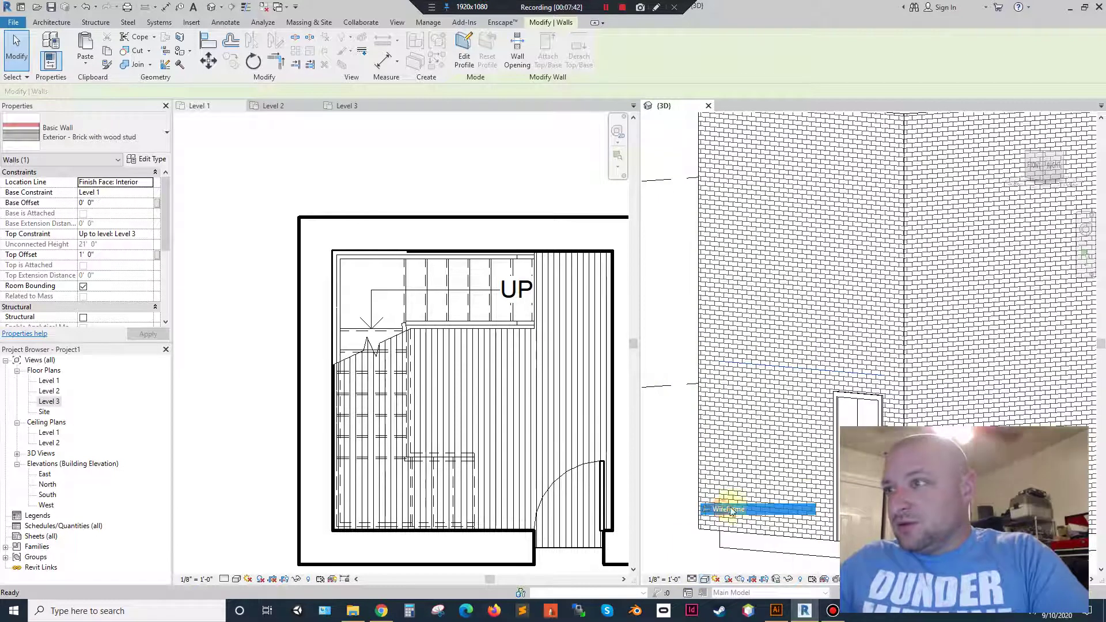
{"action": "left_click", "coordinate": [1000, 352]}
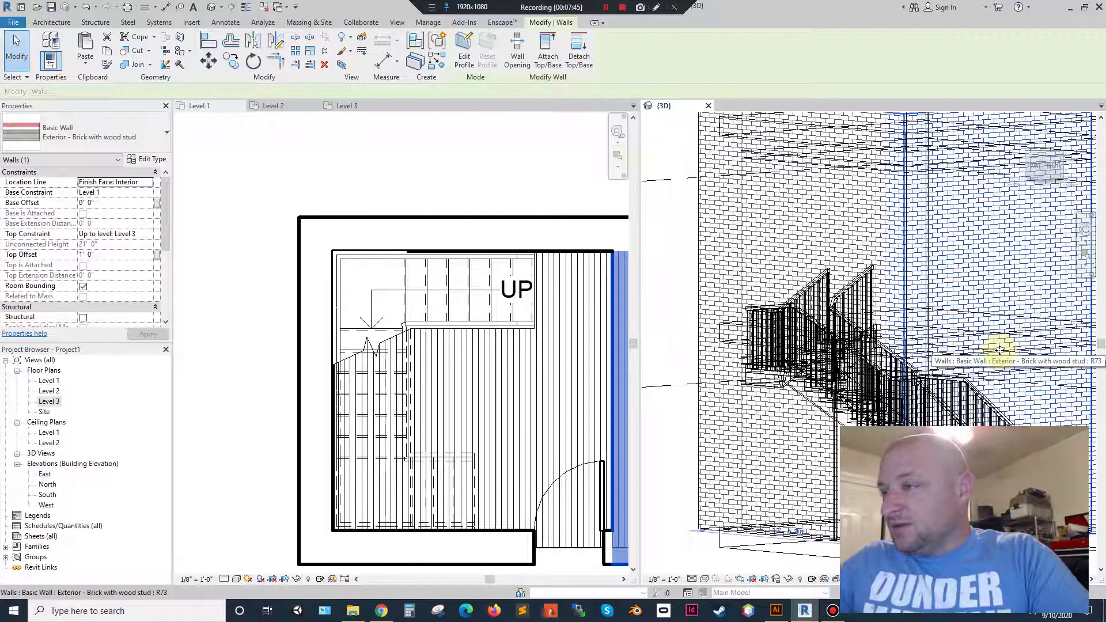
{"action": "scroll", "coordinate": [929, 305], "scroll_direction": "down", "scroll_amount": 5}
{"action": "left_click_drag", "start_coordinate": [958, 227], "coordinate": [976, 331]}
{"action": "scroll", "coordinate": [975, 332], "scroll_direction": "up", "scroll_amount": 5}
{"action": "left_click", "coordinate": [950, 320]}
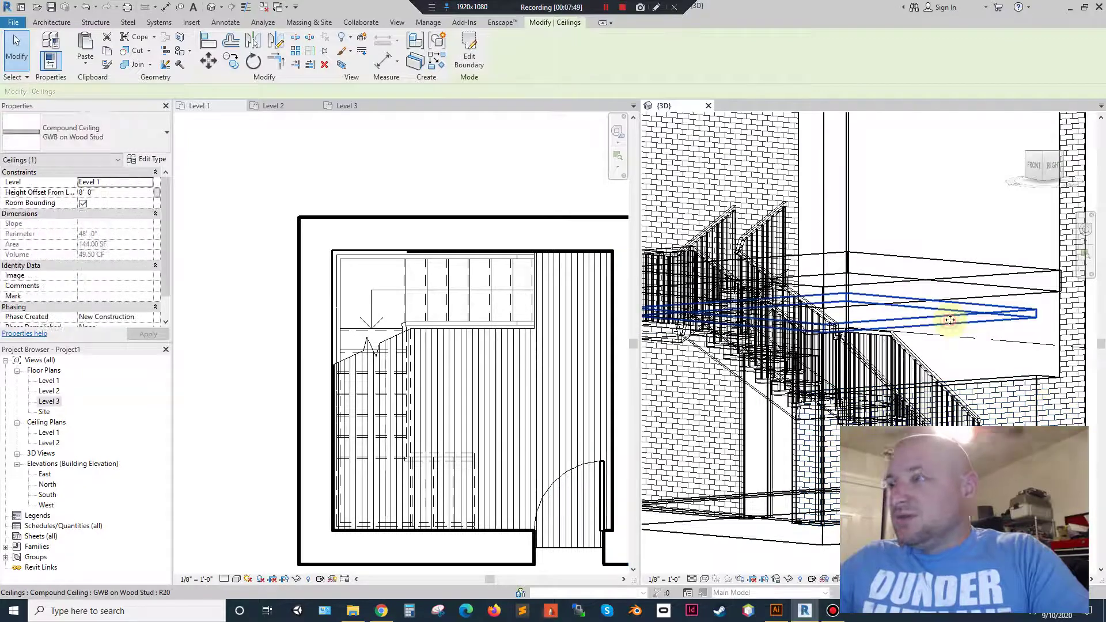
{"action": "left_click", "coordinate": [704, 579]}
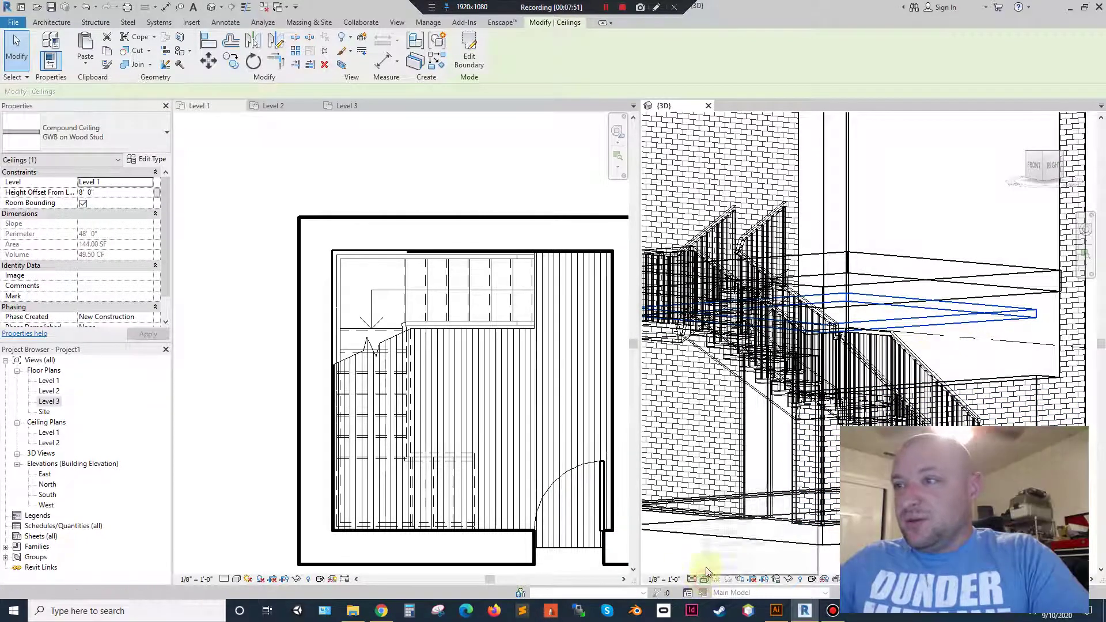
{"action": "left_click", "coordinate": [725, 533]}
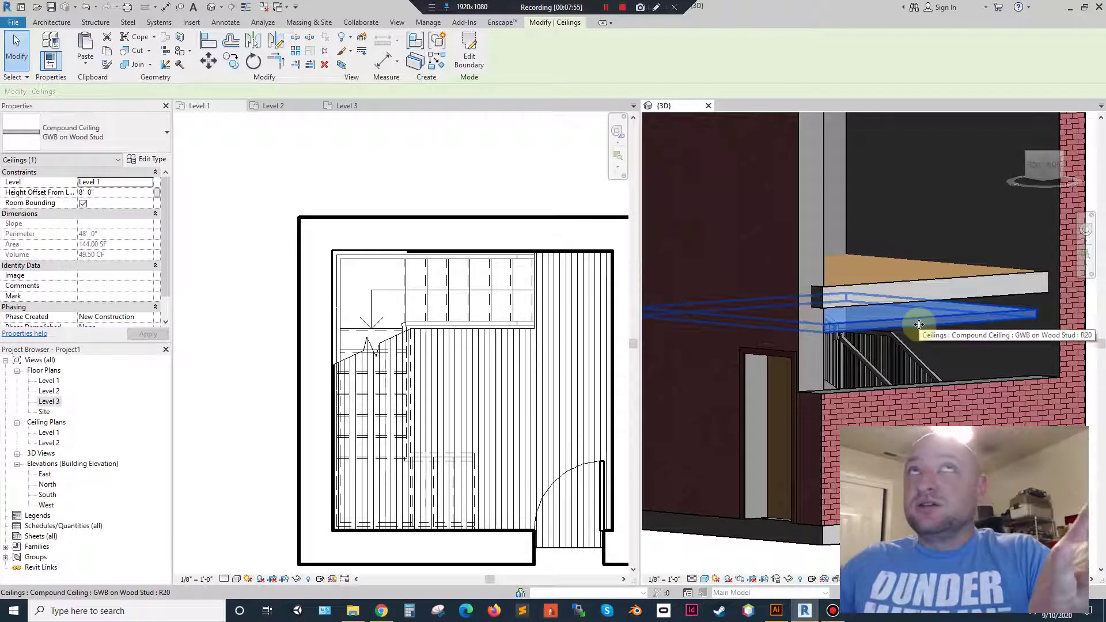
{"action": "scroll", "coordinate": [790, 308], "scroll_direction": "down", "scroll_amount": 5}
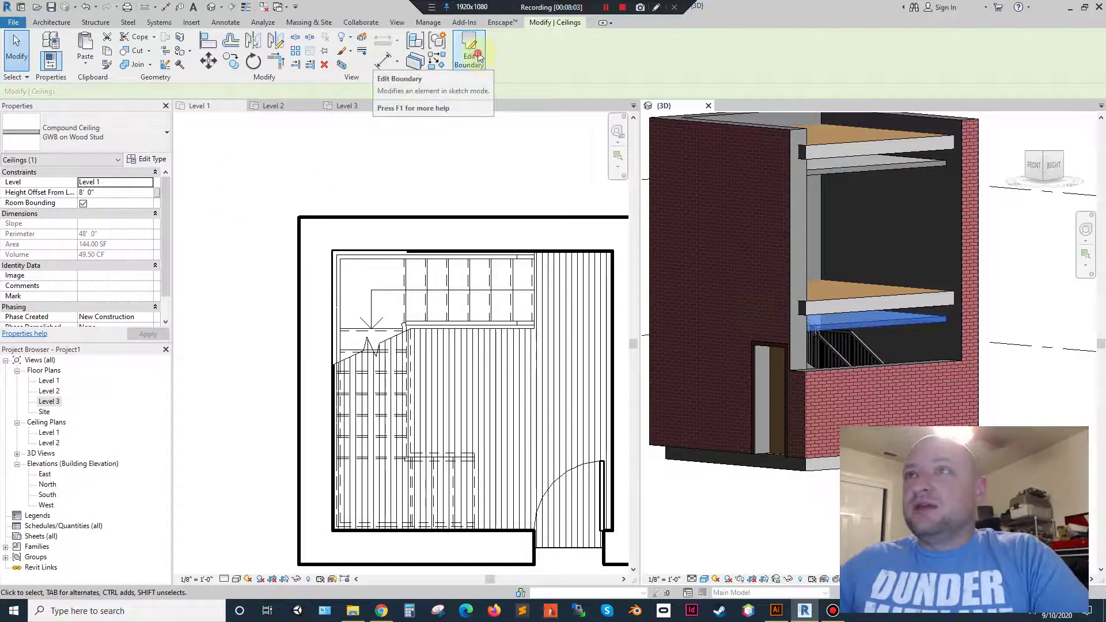
Sketch new ceiling boundary lines around the L-shaped stair on the Level 1 plan.
{"action": "left_click", "coordinate": [470, 49]}
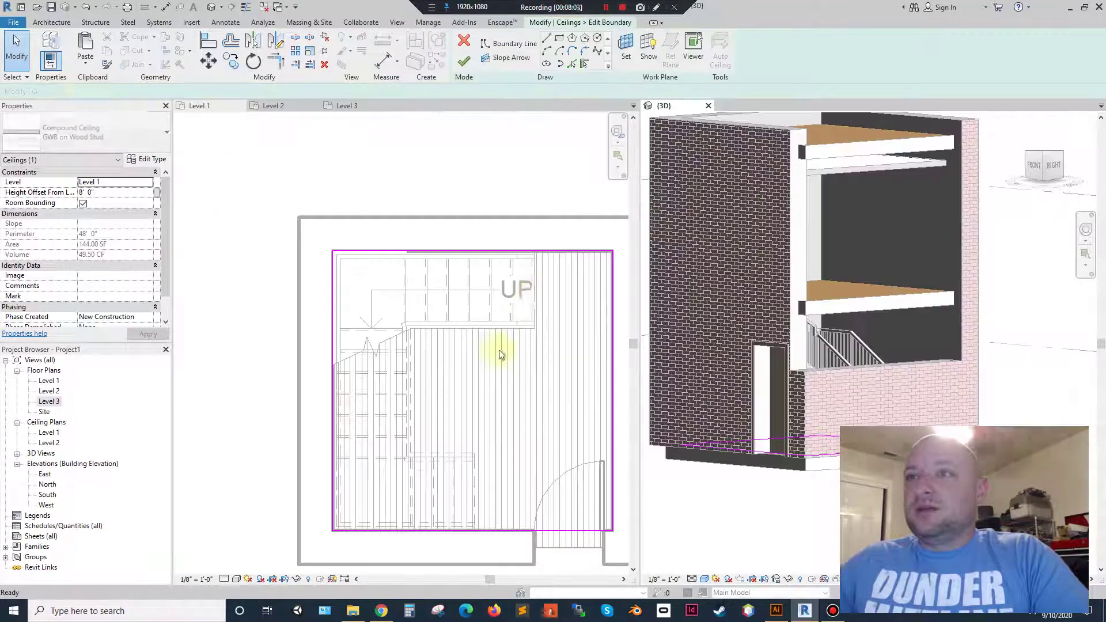
{"action": "left_click", "coordinate": [549, 42]}
{"action": "scroll", "coordinate": [527, 245], "scroll_direction": "up", "scroll_amount": 2}
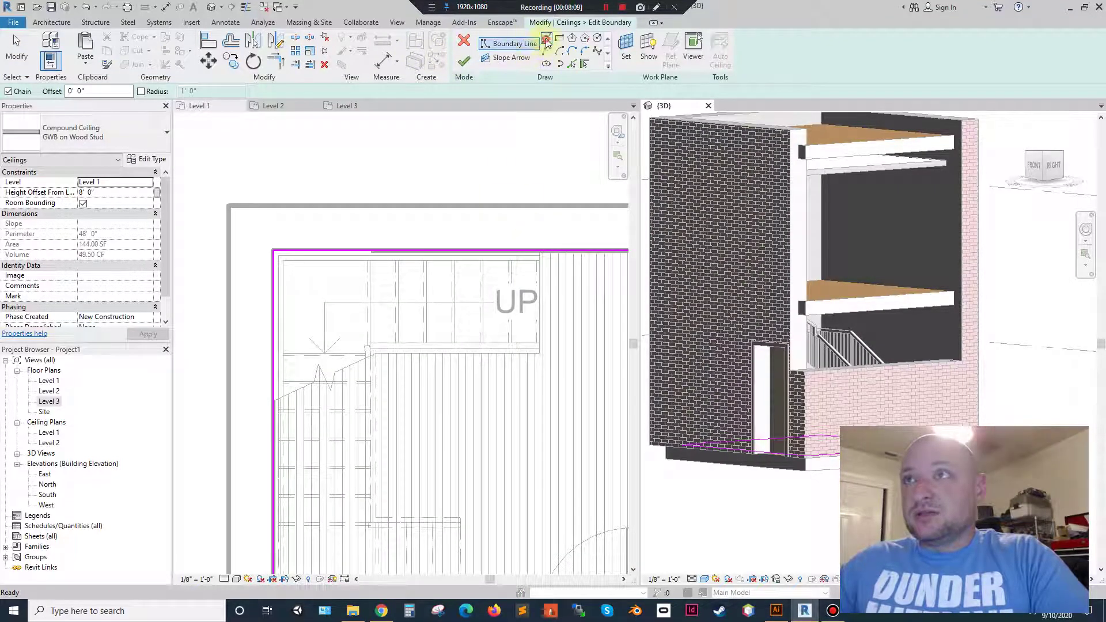
{"action": "left_click", "coordinate": [548, 252]}
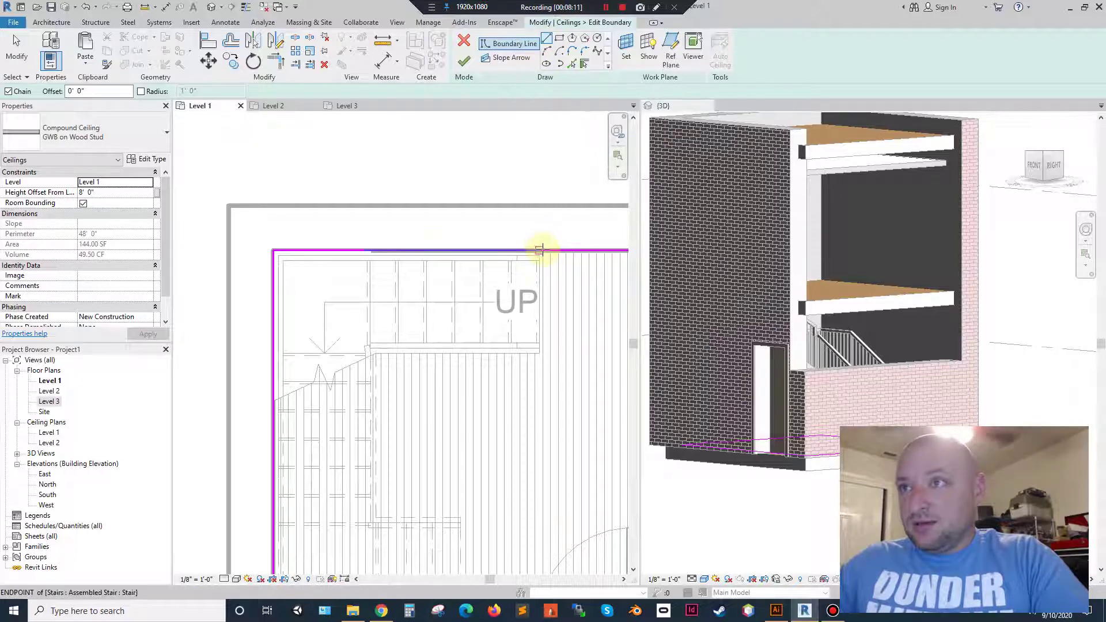
{"action": "left_click", "coordinate": [540, 250]}
{"action": "left_click", "coordinate": [540, 352]}
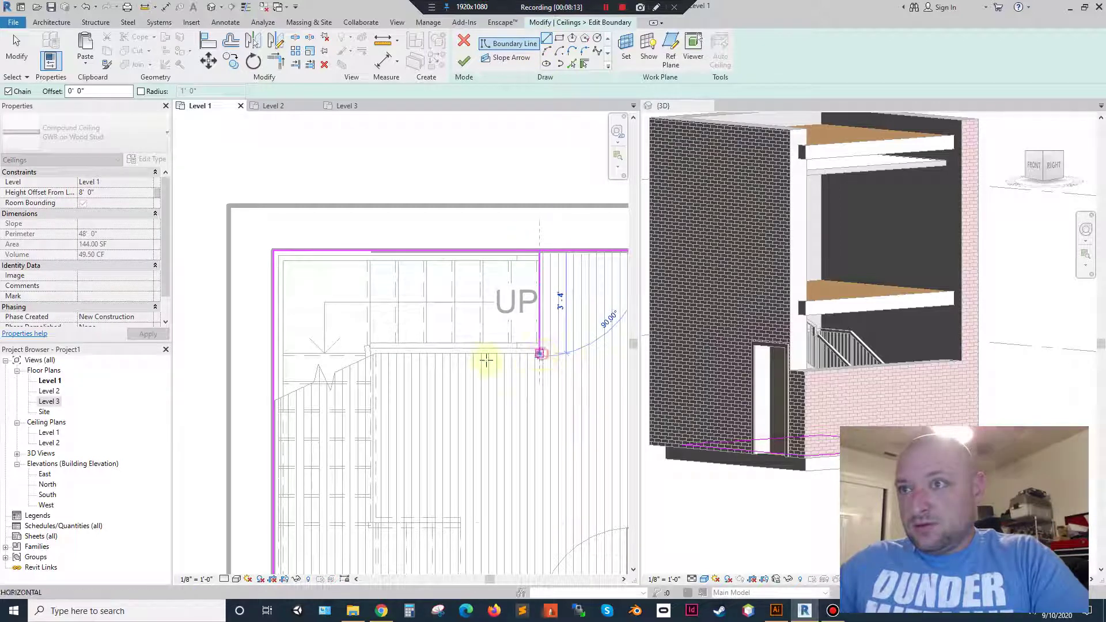
{"action": "left_click", "coordinate": [374, 352]}
{"action": "middle_click_drag", "start_coordinate": [371, 500], "coordinate": [361, 319]}
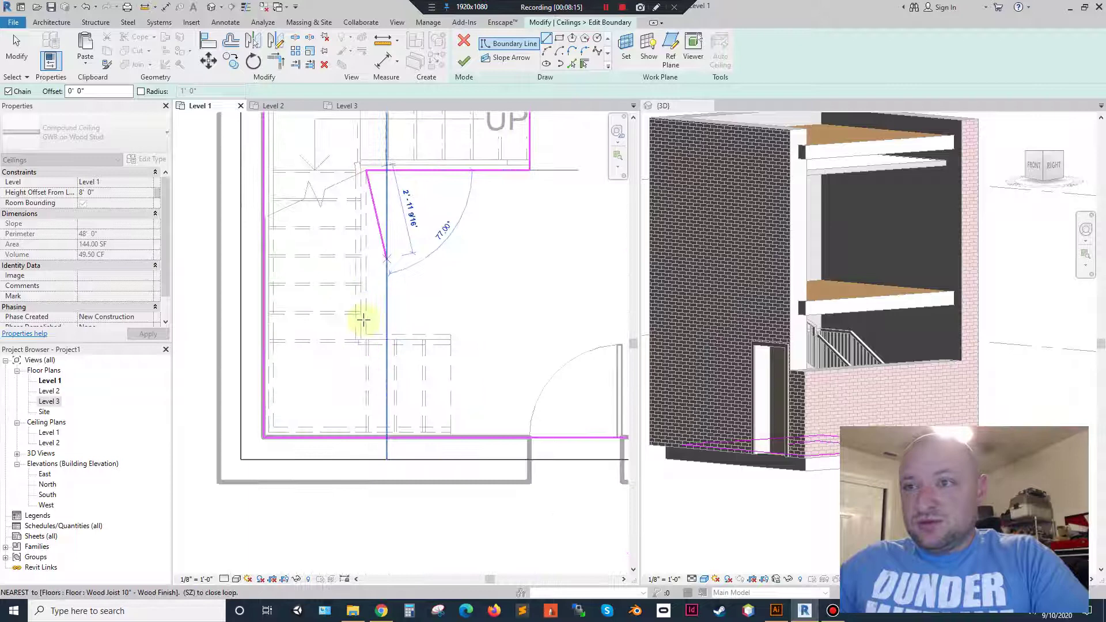
{"action": "left_click", "coordinate": [366, 333]}
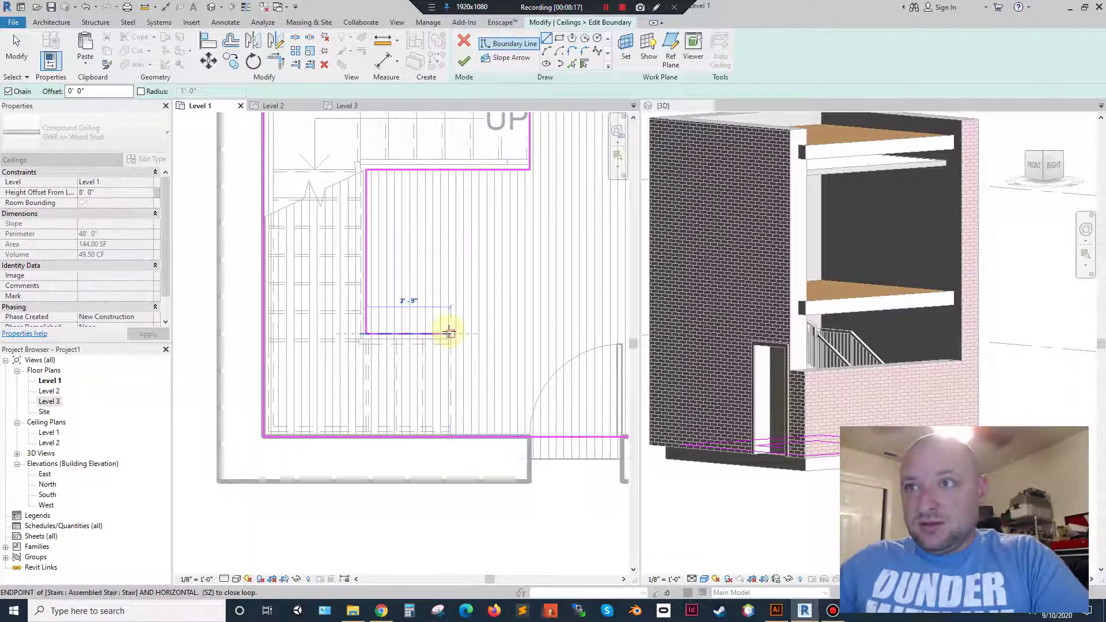
{"action": "left_click", "coordinate": [450, 334]}
{"action": "left_click", "coordinate": [451, 437]}
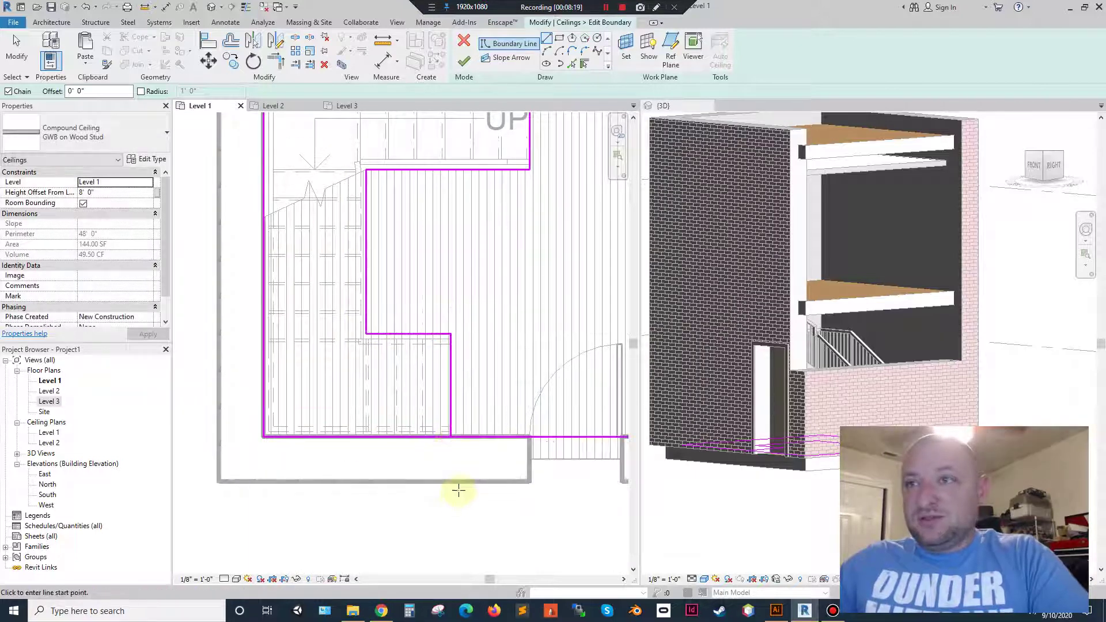
{"action": "key", "text": "Escape"}
{"action": "key", "text": "Escape"}
Delete the leftover left boundary lines and finish, leaving a 77.14 SF ceiling.
{"action": "scroll", "coordinate": [440, 437], "scroll_direction": "down", "scroll_amount": 3}
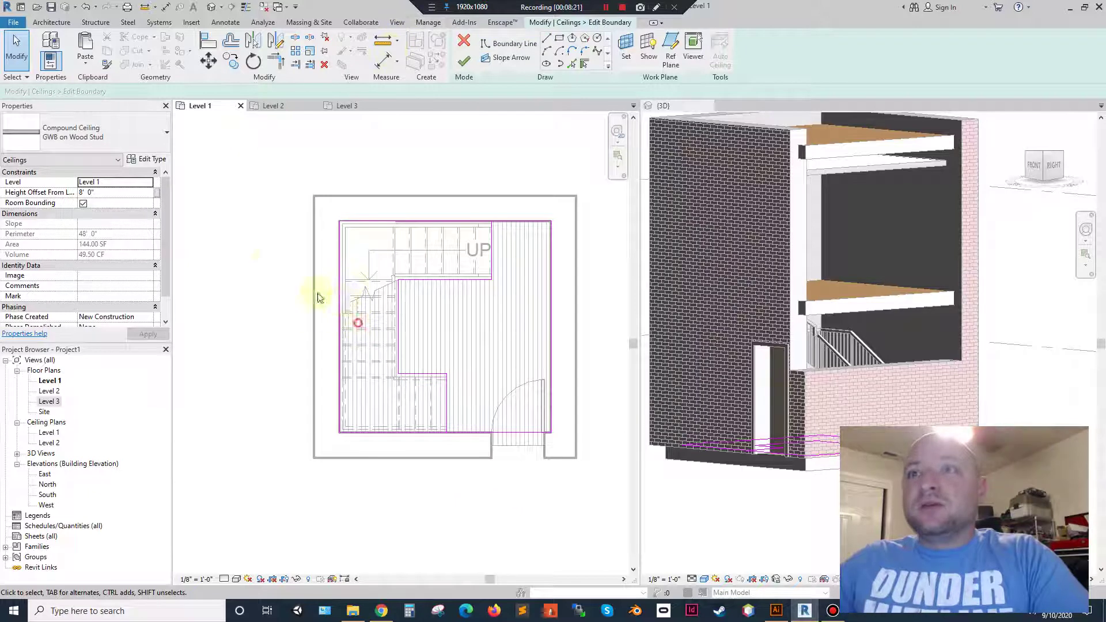
{"action": "left_click", "coordinate": [340, 270]}
{"action": "key", "text": "Escape"}
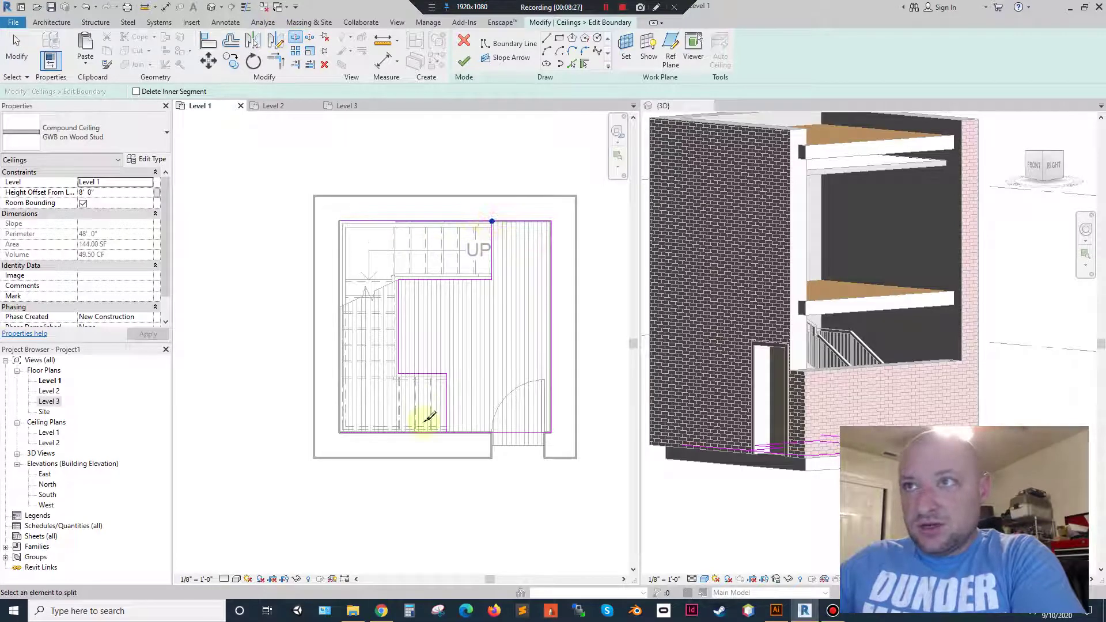
{"action": "key", "text": "Escape"}
{"action": "left_click", "coordinate": [353, 433]}
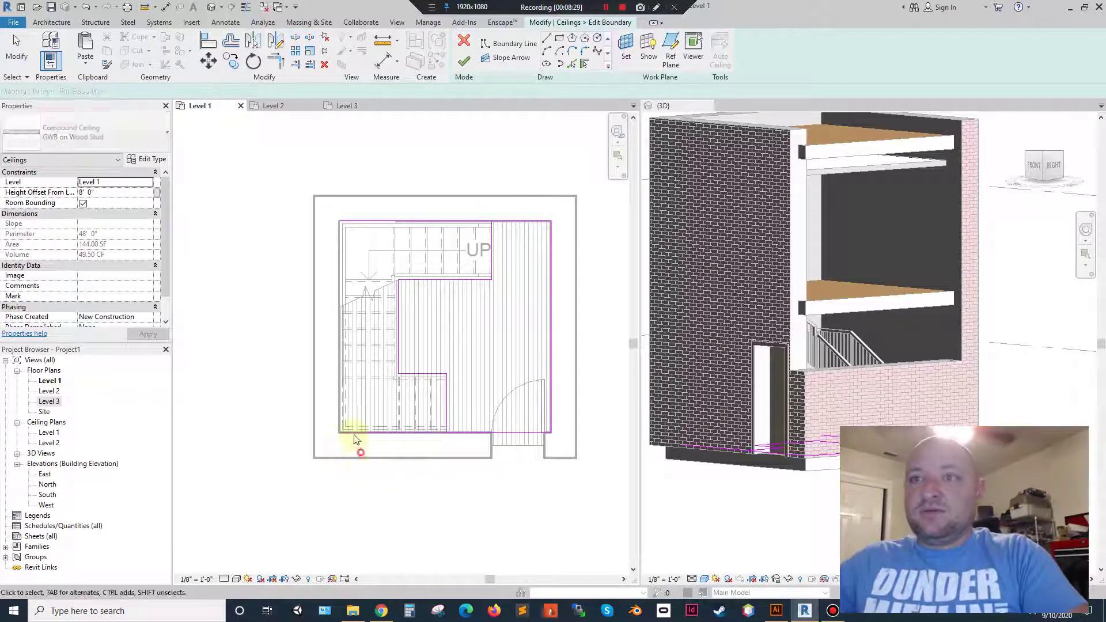
{"action": "key", "text": "Delete"}
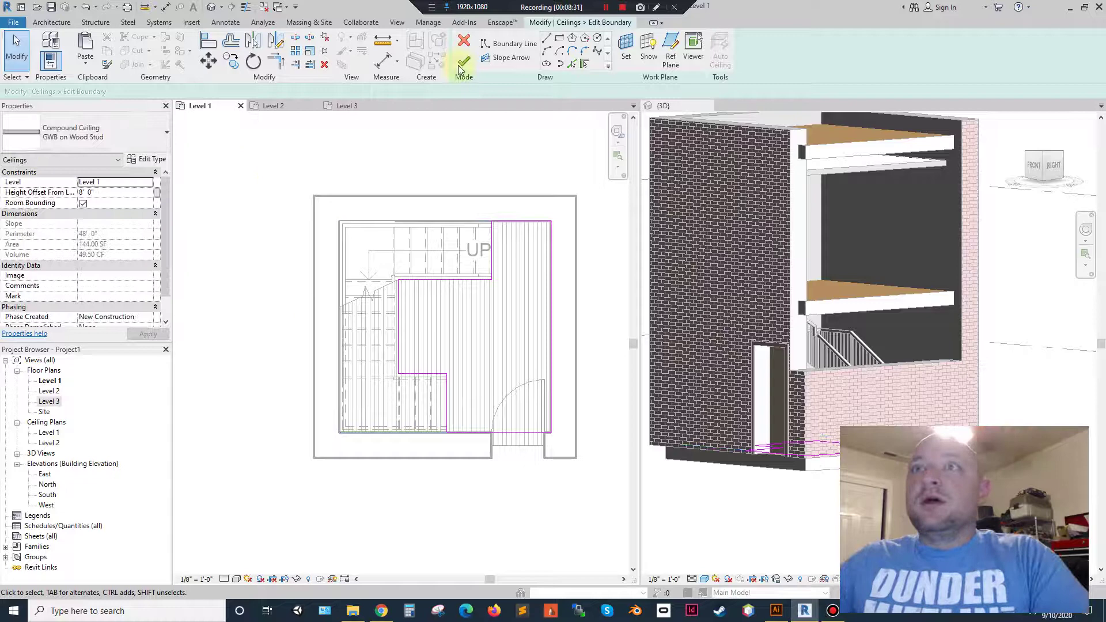
{"action": "left_click", "coordinate": [460, 67]}
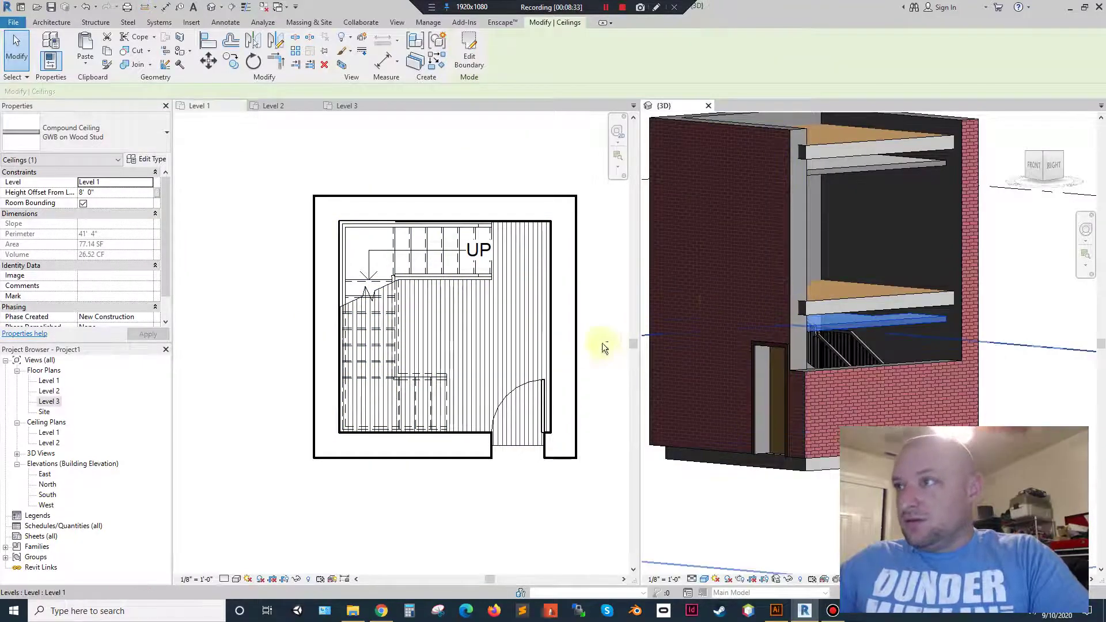
Select the Level 2 wood-joist floor and begin sketching its boundary on the Level 1 plan.
{"action": "middle_click_drag", "start_coordinate": [692, 311], "coordinate": [790, 339], "text": "shift"}
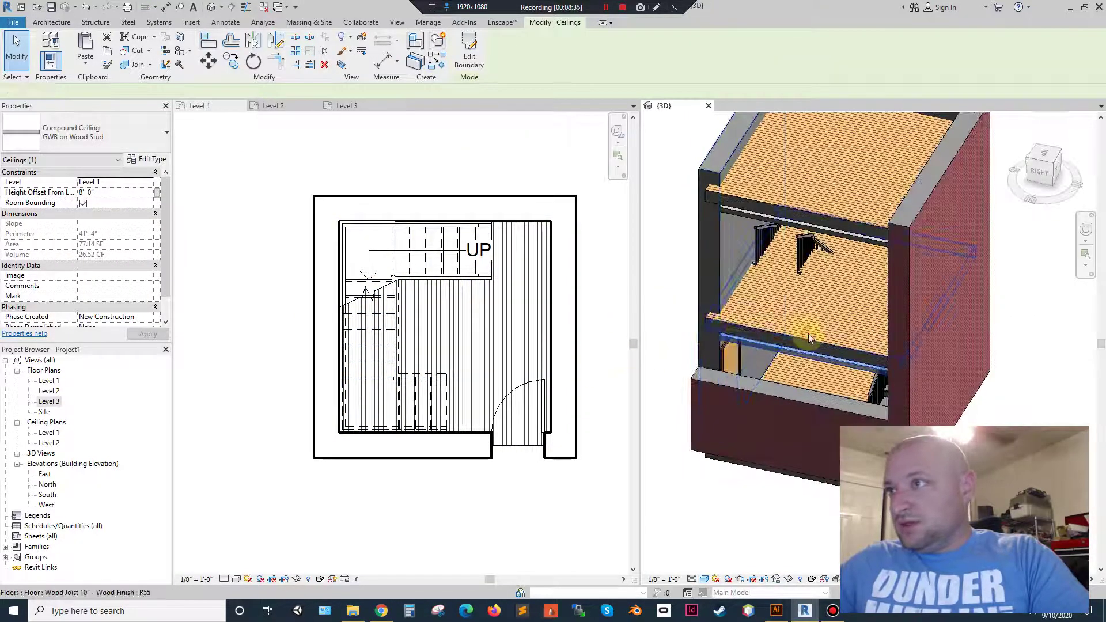
{"action": "left_click", "coordinate": [809, 339]}
{"action": "middle_click_drag", "start_coordinate": [674, 398], "coordinate": [646, 341], "text": "shift"}
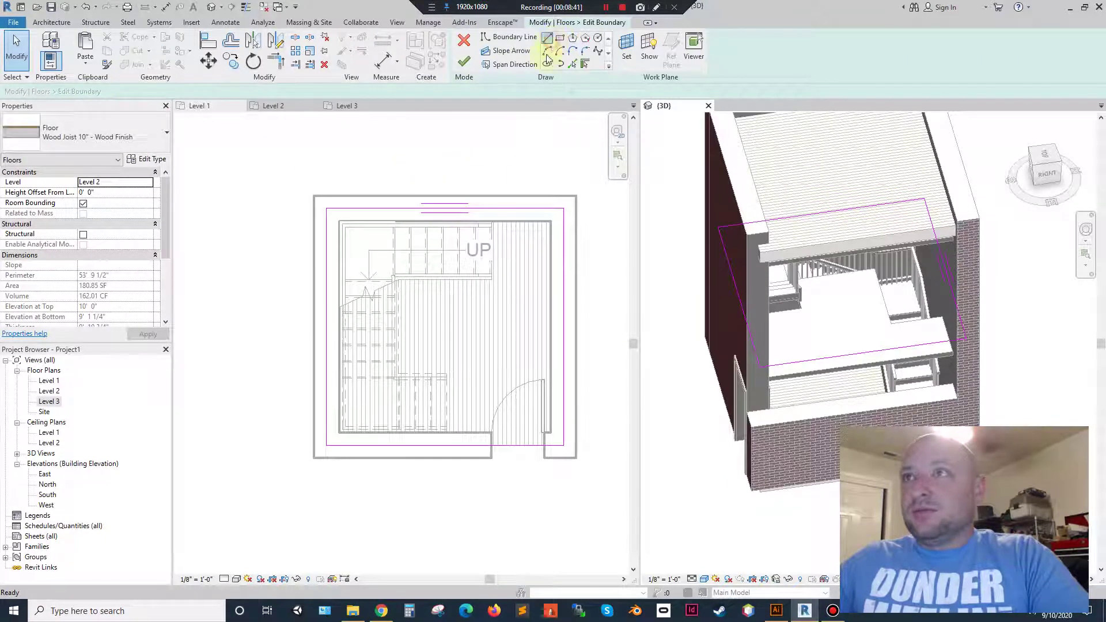
{"action": "left_click", "coordinate": [547, 38]}
{"action": "scroll", "coordinate": [468, 276], "scroll_direction": "up", "scroll_amount": 3}
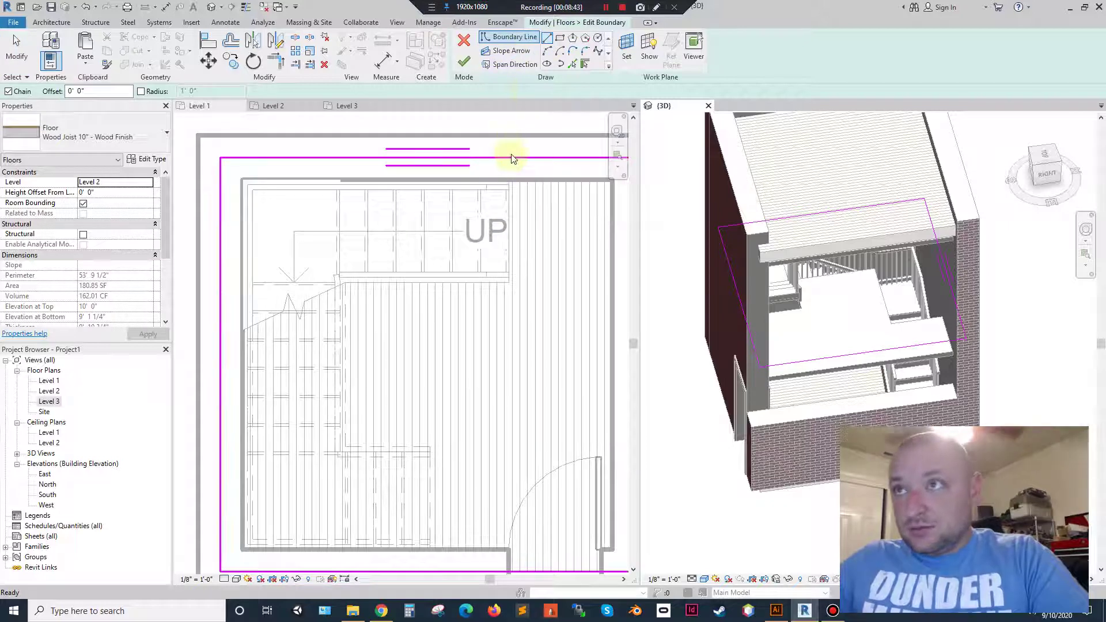
{"action": "left_click", "coordinate": [207, 110]}
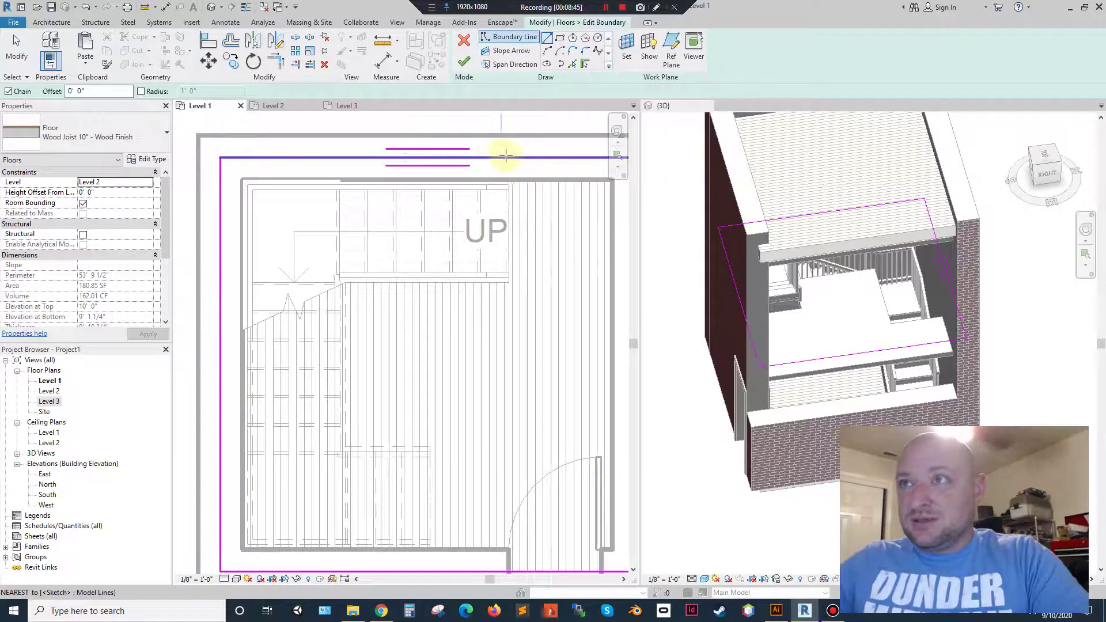
Draw floor boundary lines tracing the L-shaped stair opening.
{"action": "left_click", "coordinate": [509, 281]}
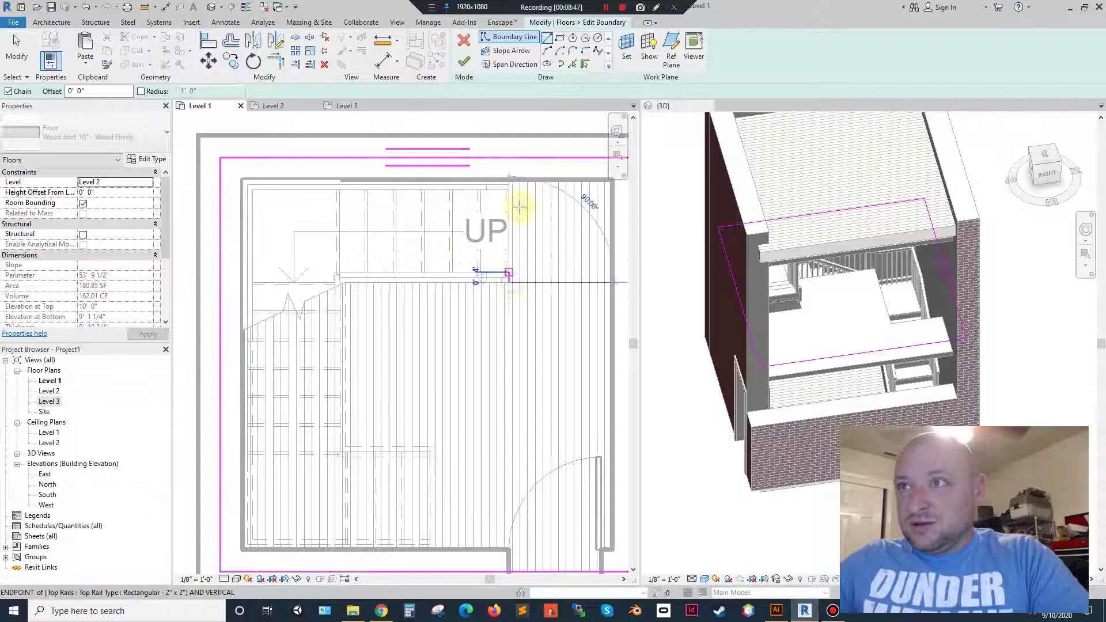
{"action": "left_click", "coordinate": [509, 155]}
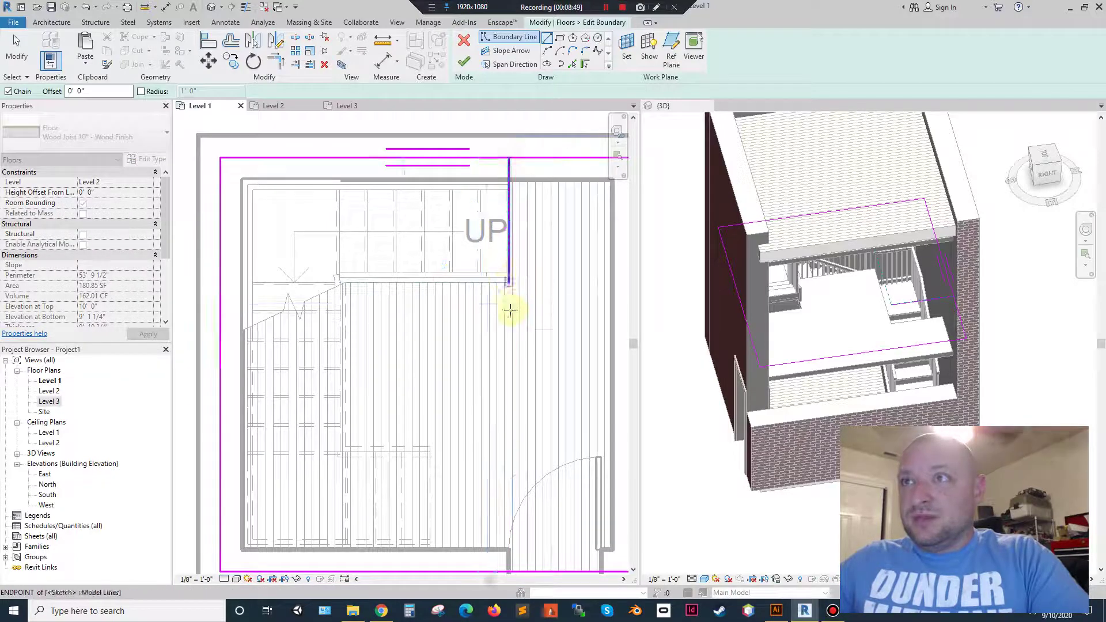
{"action": "left_click", "coordinate": [509, 282]}
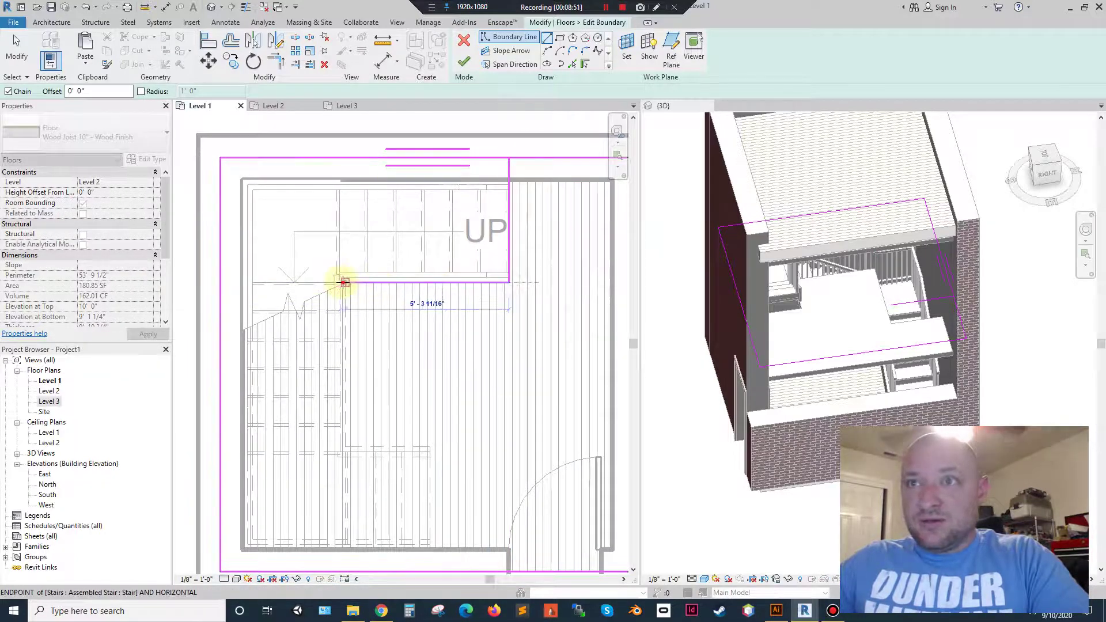
{"action": "left_click", "coordinate": [344, 282]}
{"action": "left_click", "coordinate": [345, 447]}
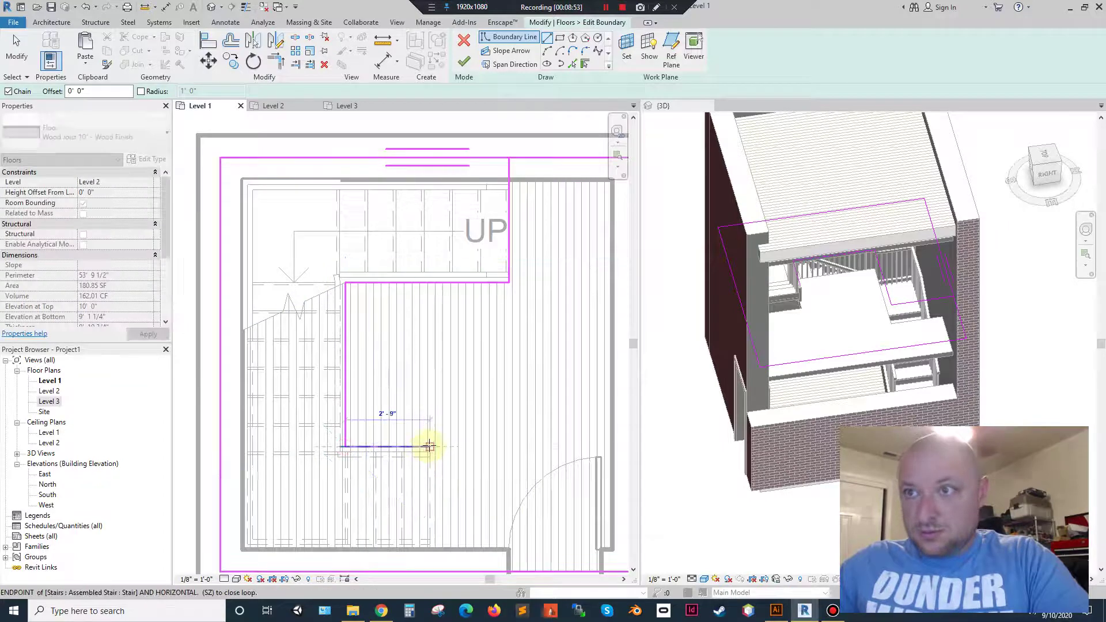
{"action": "left_click", "coordinate": [430, 447]}
{"action": "middle_click_drag", "start_coordinate": [430, 579], "coordinate": [415, 449]}
{"action": "left_click", "coordinate": [416, 442]}
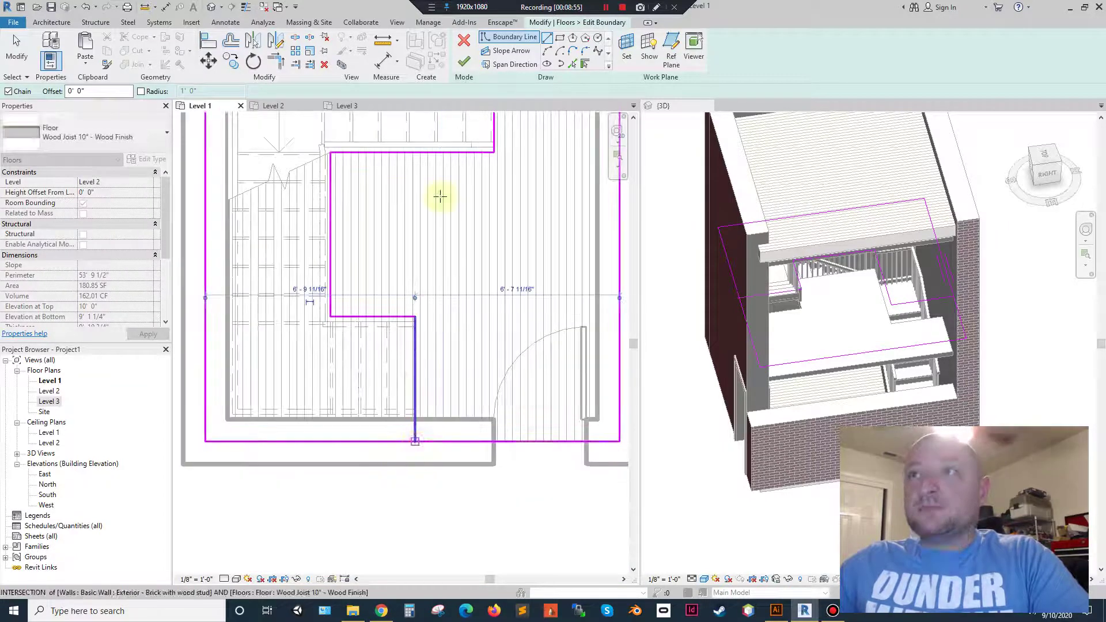
{"action": "key", "text": "Escape"}
{"action": "key", "text": "Escape"}
Delete the three leftover left, top and bottom outline lines and finish the floor edit.
{"action": "scroll", "coordinate": [420, 420], "scroll_direction": "down", "scroll_amount": 3}
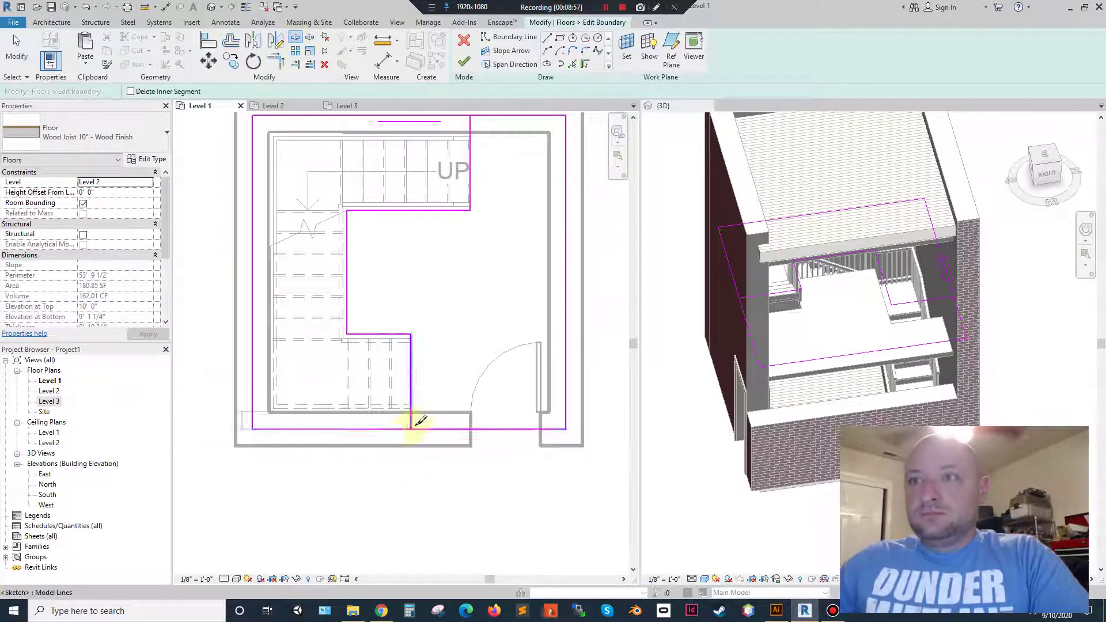
{"action": "left_click", "coordinate": [411, 423]}
{"action": "left_click", "coordinate": [457, 116]}
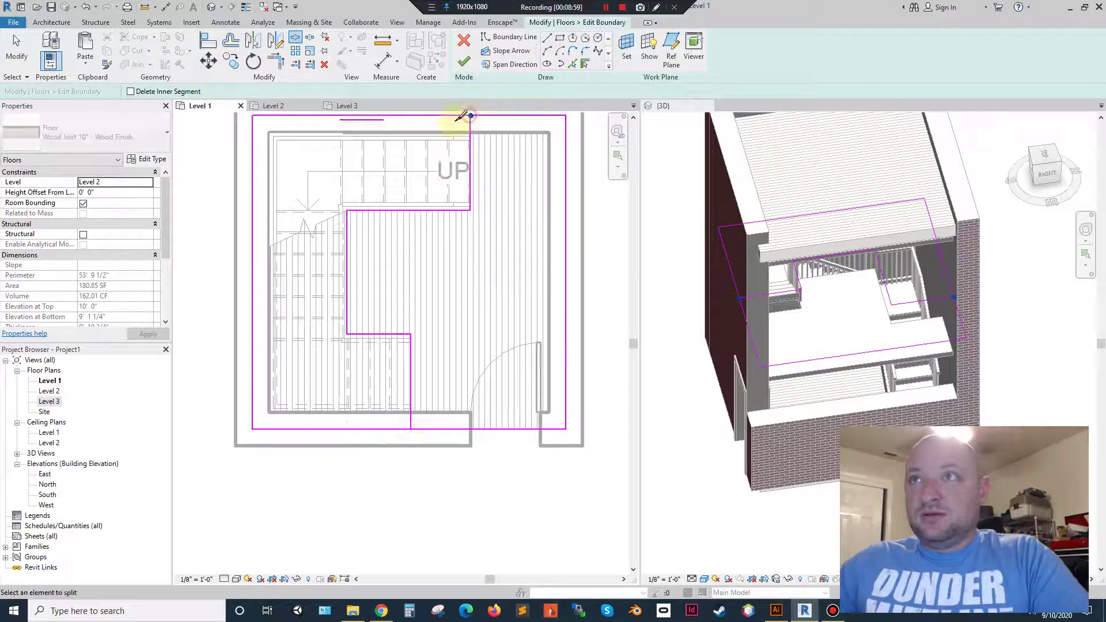
{"action": "scroll", "coordinate": [333, 477], "scroll_direction": "down", "scroll_amount": 2}
{"action": "left_click_drag", "start_coordinate": [313, 469], "coordinate": [153, 180]}
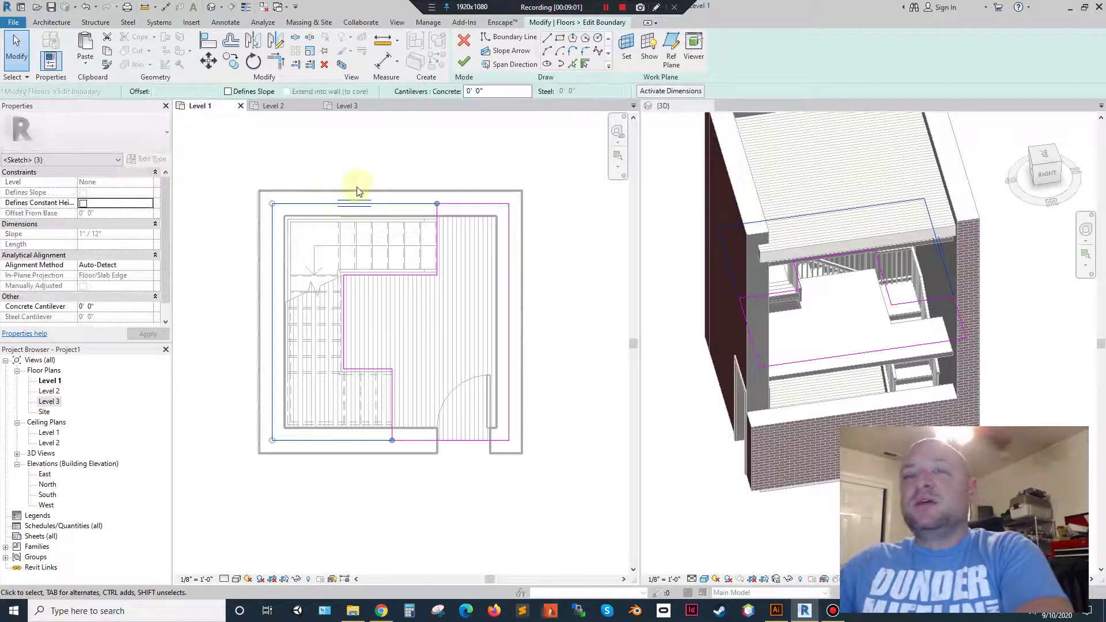
{"action": "key", "text": "Delete"}
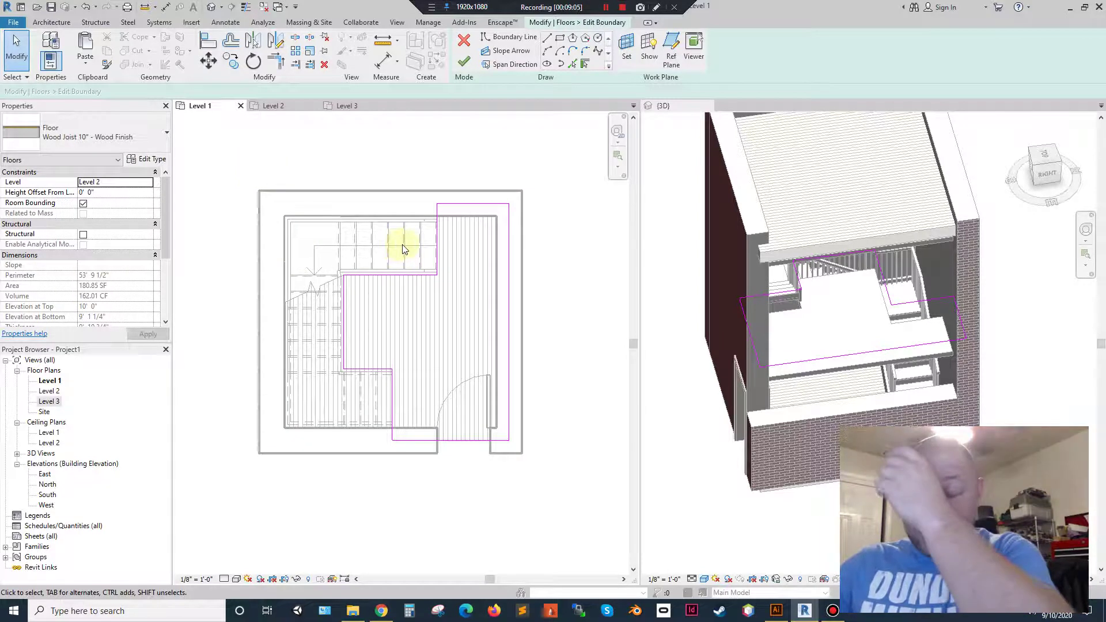
{"action": "left_click", "coordinate": [463, 61]}
Orbit the 3D view to inspect the notched floors, then show the Level 2 plan.
{"action": "left_click", "coordinate": [893, 313]}
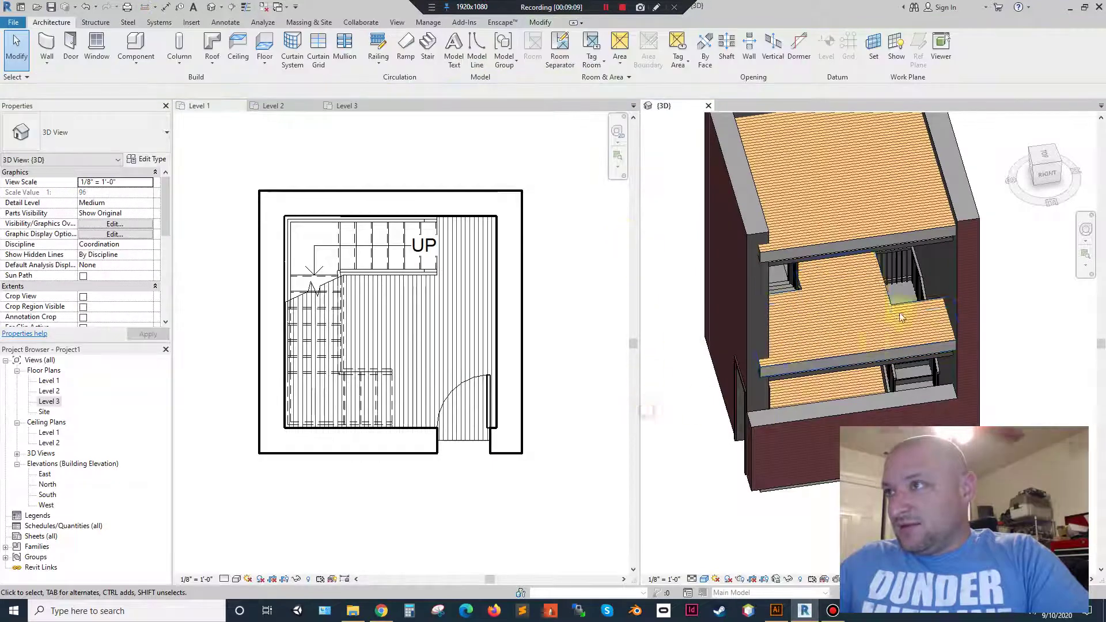
{"action": "middle_click_drag", "start_coordinate": [893, 313], "coordinate": [731, 321], "text": "shift"}
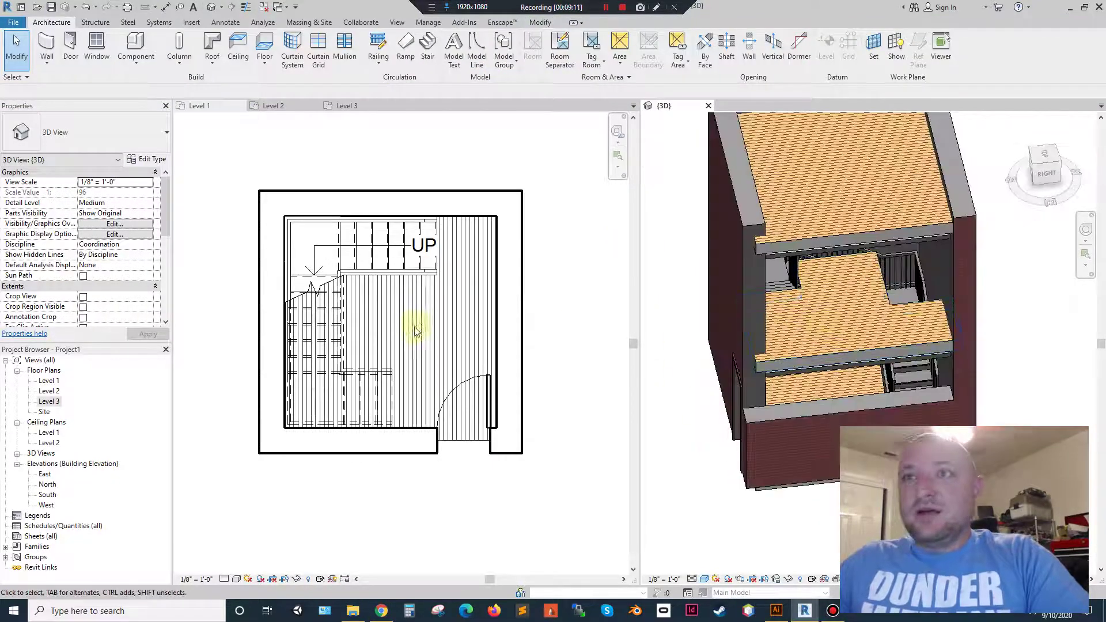
{"action": "left_click", "coordinate": [275, 106]}
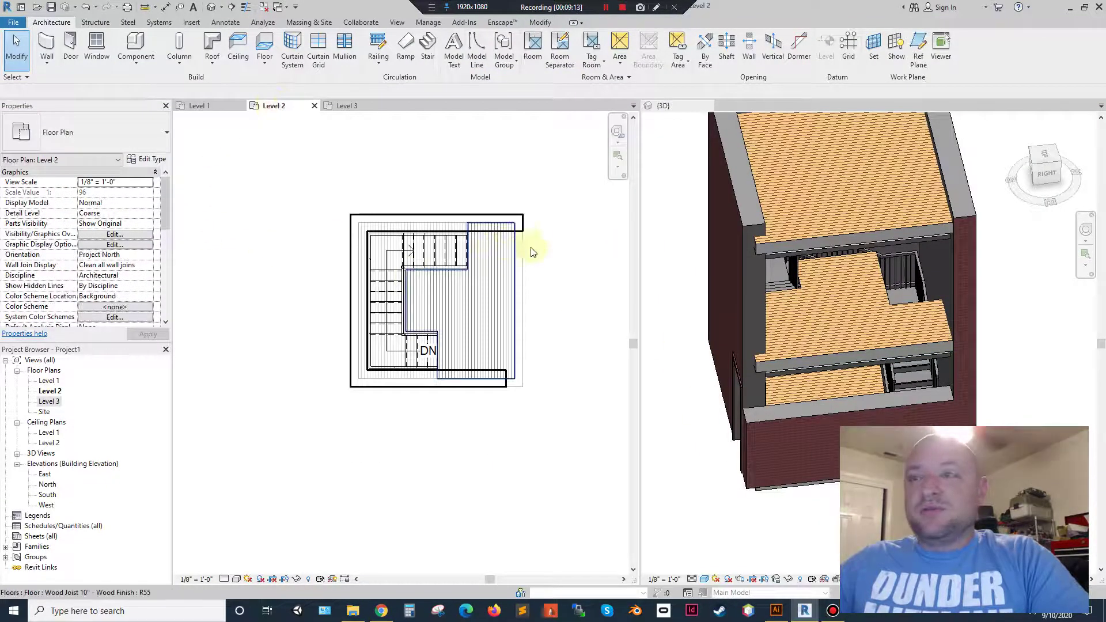
{"action": "scroll", "coordinate": [553, 259], "scroll_direction": "up", "scroll_amount": 4}
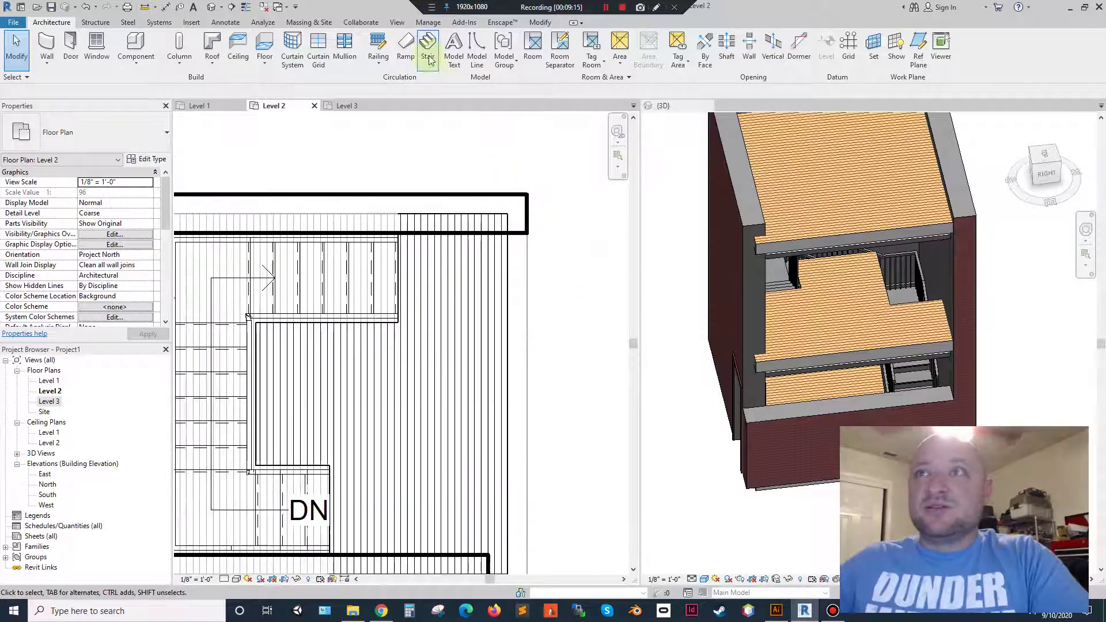
Lay out the stair's first two runs along the top and left walls of the opening.
{"action": "middle_click_drag", "start_coordinate": [440, 267], "coordinate": [552, 222]}
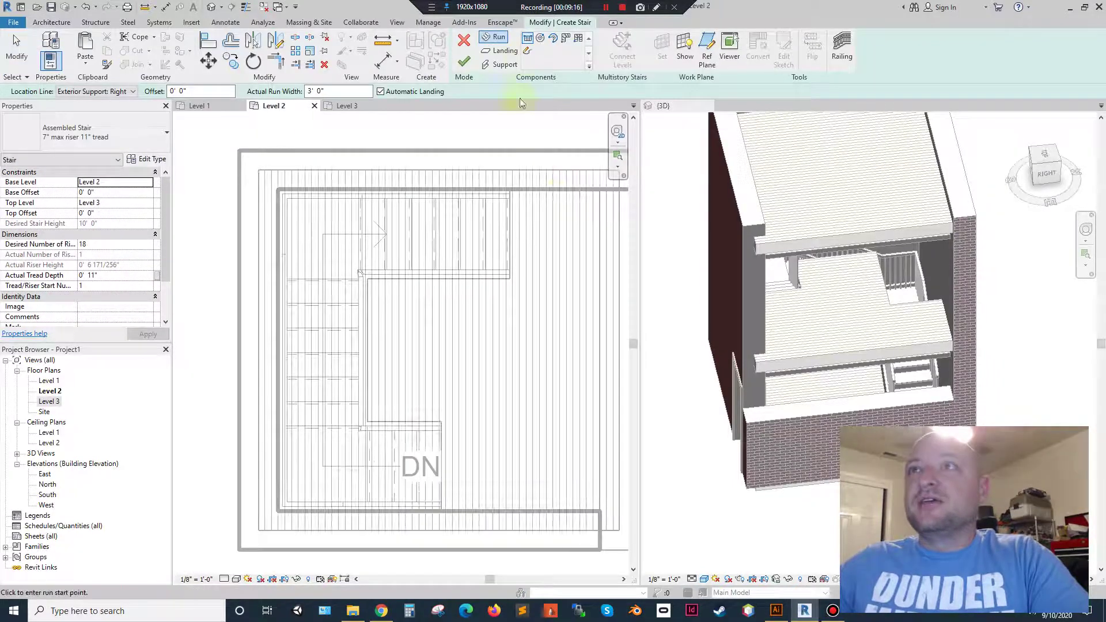
{"action": "left_click", "coordinate": [510, 189]}
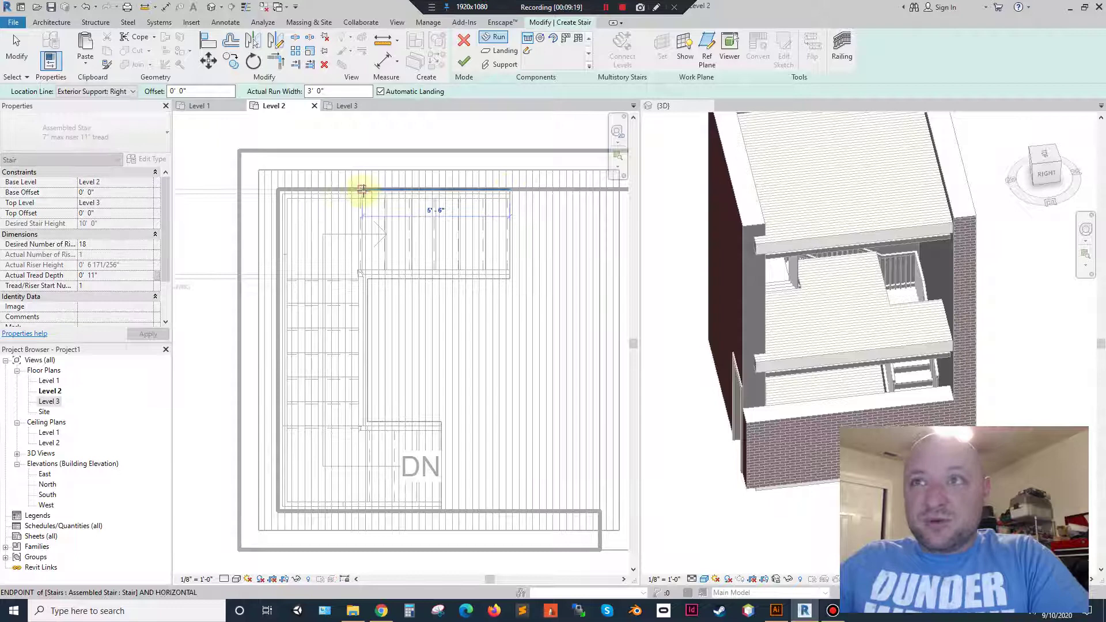
{"action": "left_click", "coordinate": [362, 188]}
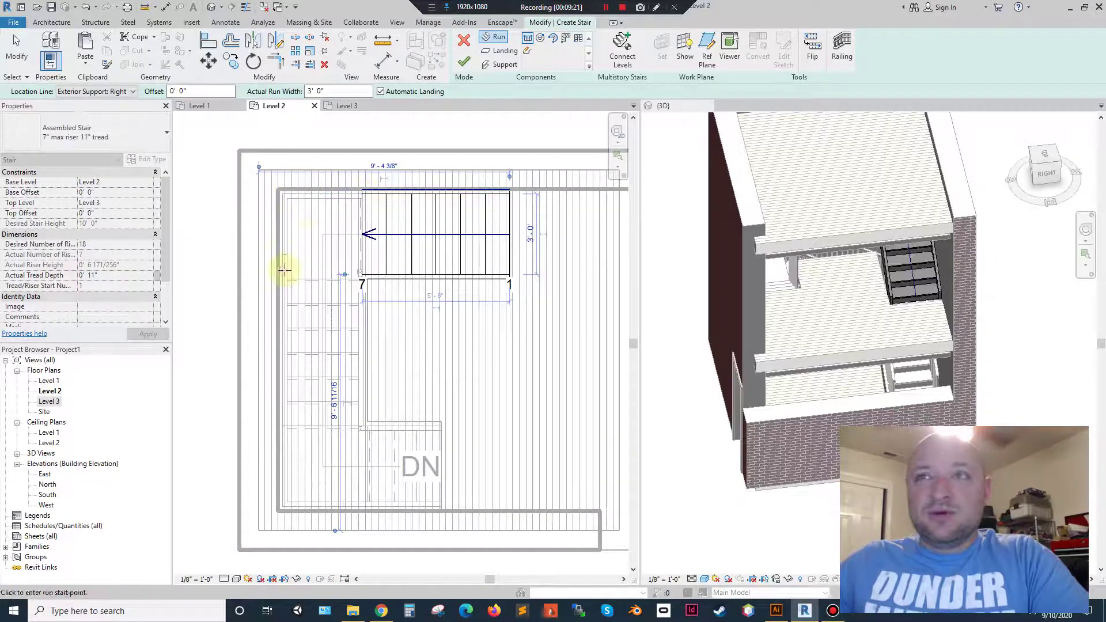
{"action": "scroll", "coordinate": [353, 276], "scroll_direction": "up", "scroll_amount": 3}
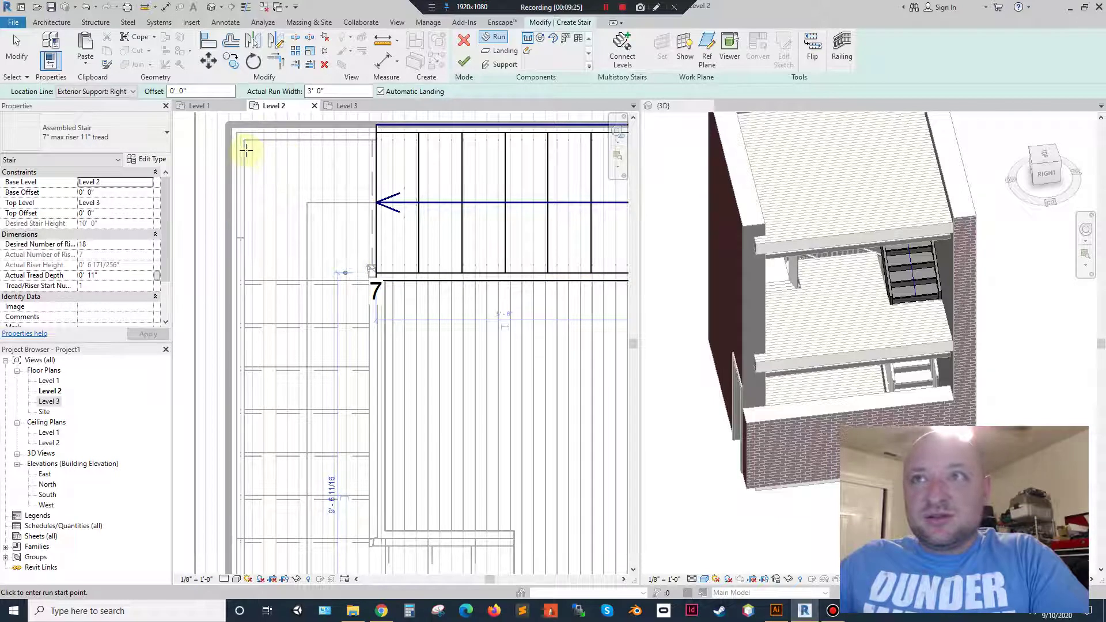
{"action": "left_click", "coordinate": [227, 279]}
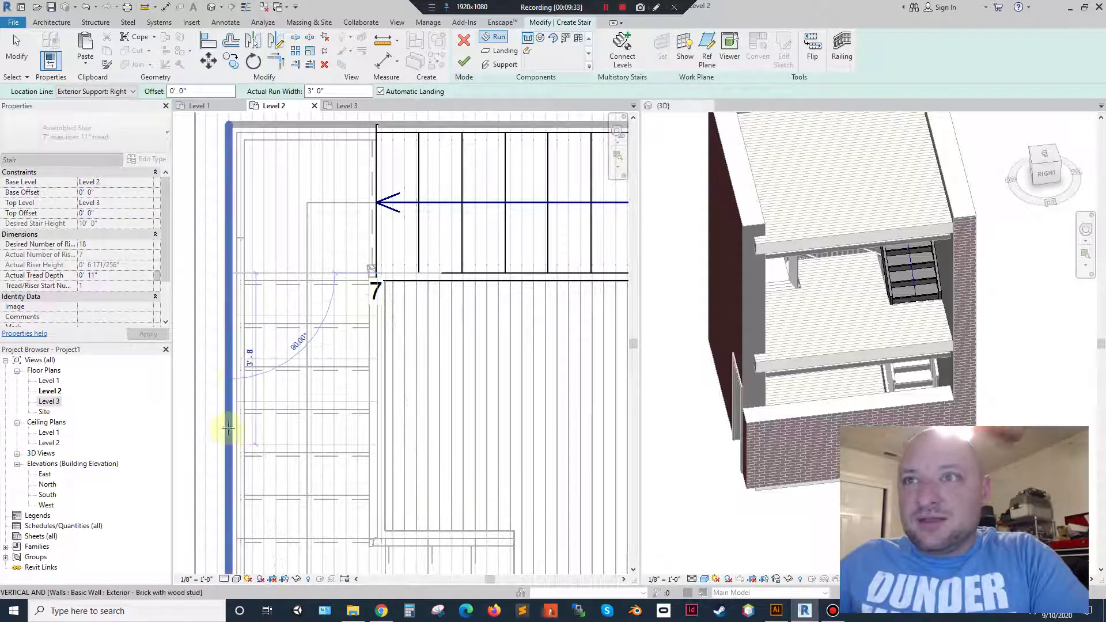
{"action": "middle_click_drag", "start_coordinate": [228, 428], "coordinate": [227, 267]}
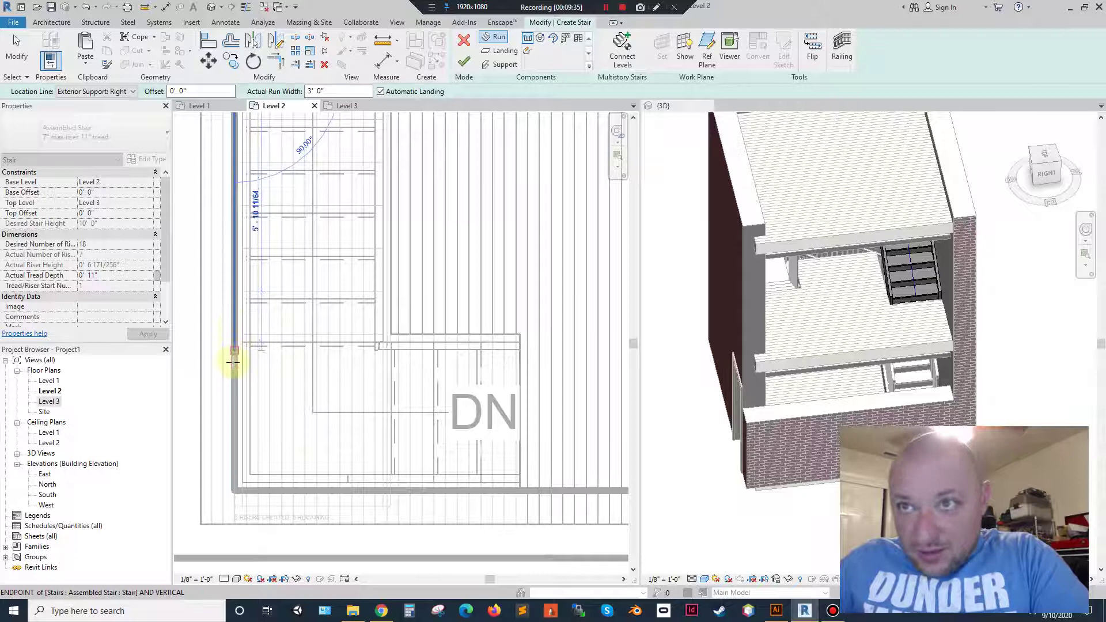
{"action": "left_click", "coordinate": [233, 333]}
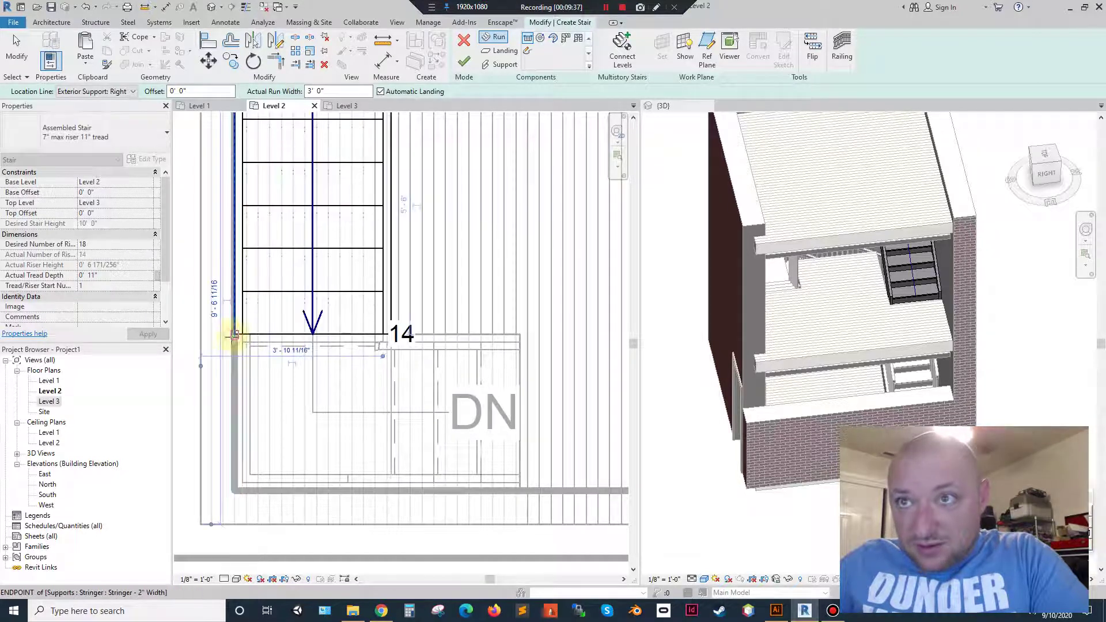
Place the final run for risers 15–18 along the bottom and finish the stair.
{"action": "left_click", "coordinate": [383, 483]}
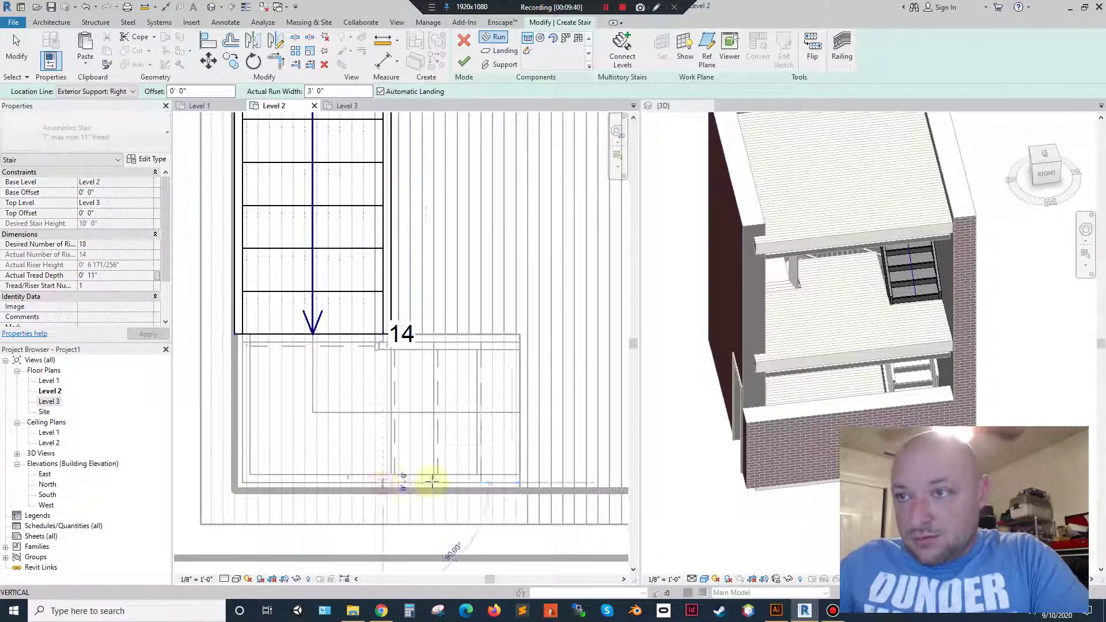
{"action": "left_click", "coordinate": [522, 490]}
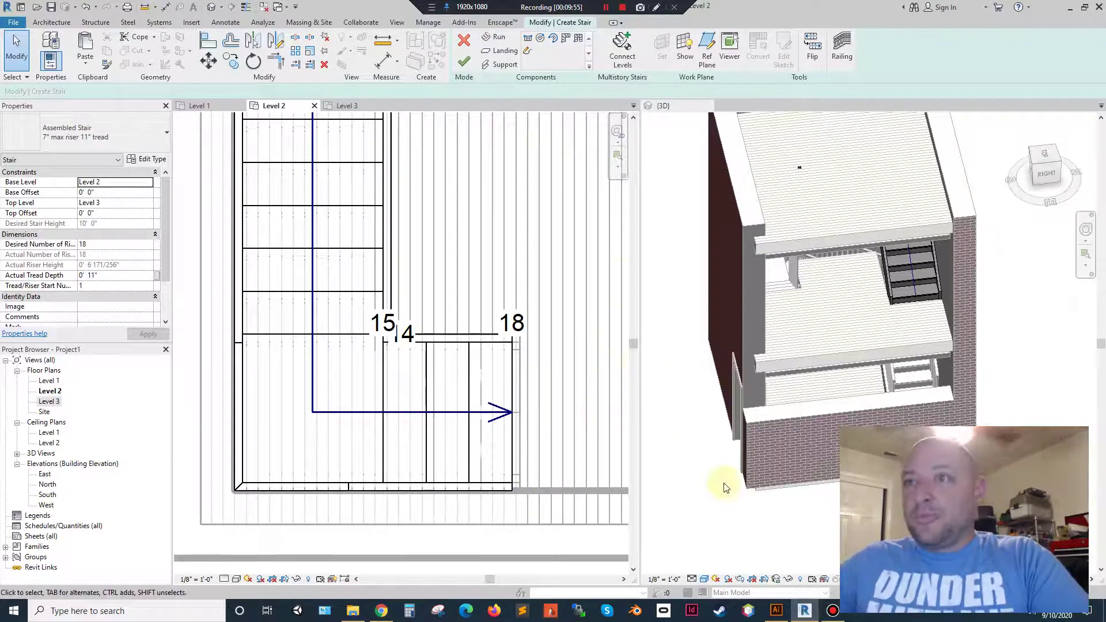
{"action": "left_click", "coordinate": [711, 330]}
{"action": "middle_click_drag", "start_coordinate": [711, 329], "coordinate": [706, 291]}
{"action": "left_click", "coordinate": [464, 61]}
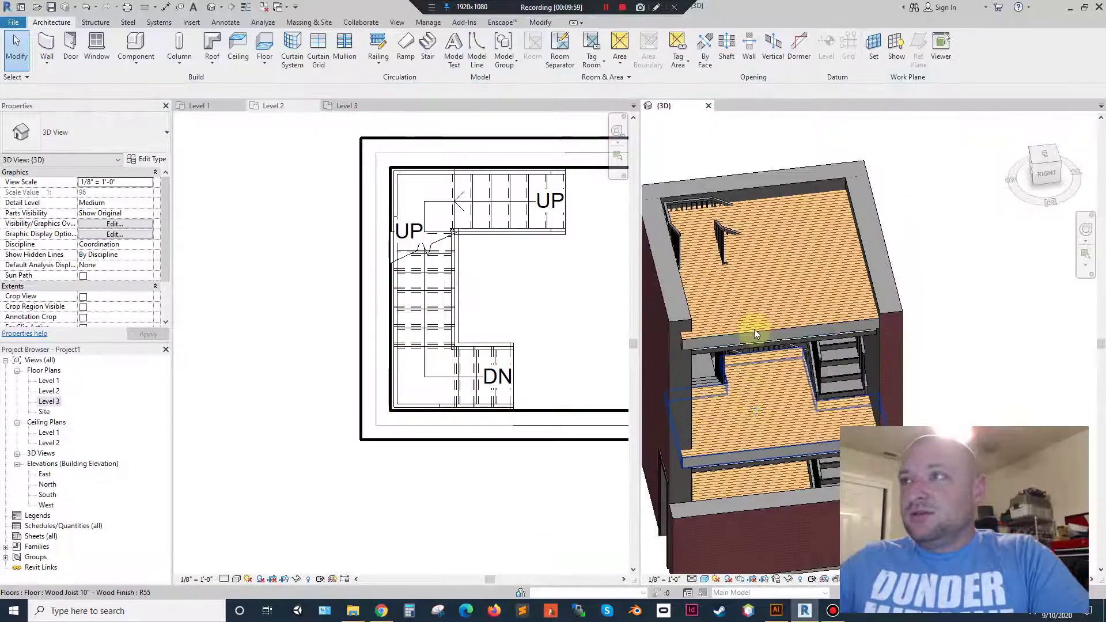
Select the Level 2 ceiling and start editing its boundary.
{"action": "left_click", "coordinate": [746, 345]}
{"action": "scroll", "coordinate": [749, 352], "scroll_direction": "up", "scroll_amount": 3}
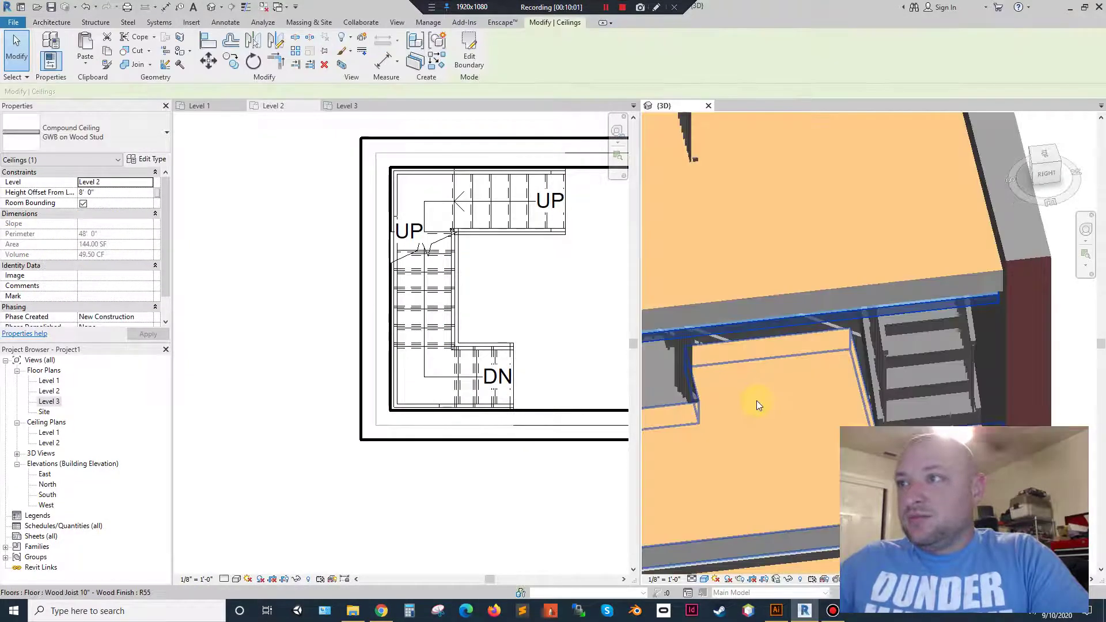
{"action": "middle_click_drag", "start_coordinate": [756, 400], "coordinate": [852, 272], "text": "shift"}
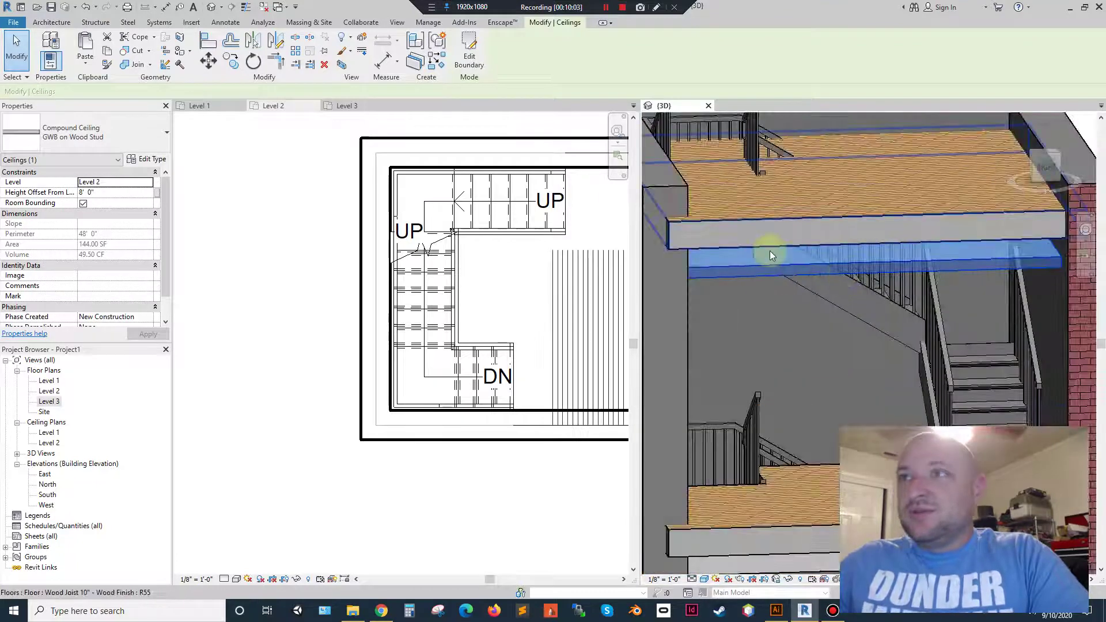
{"action": "left_click", "coordinate": [469, 46]}
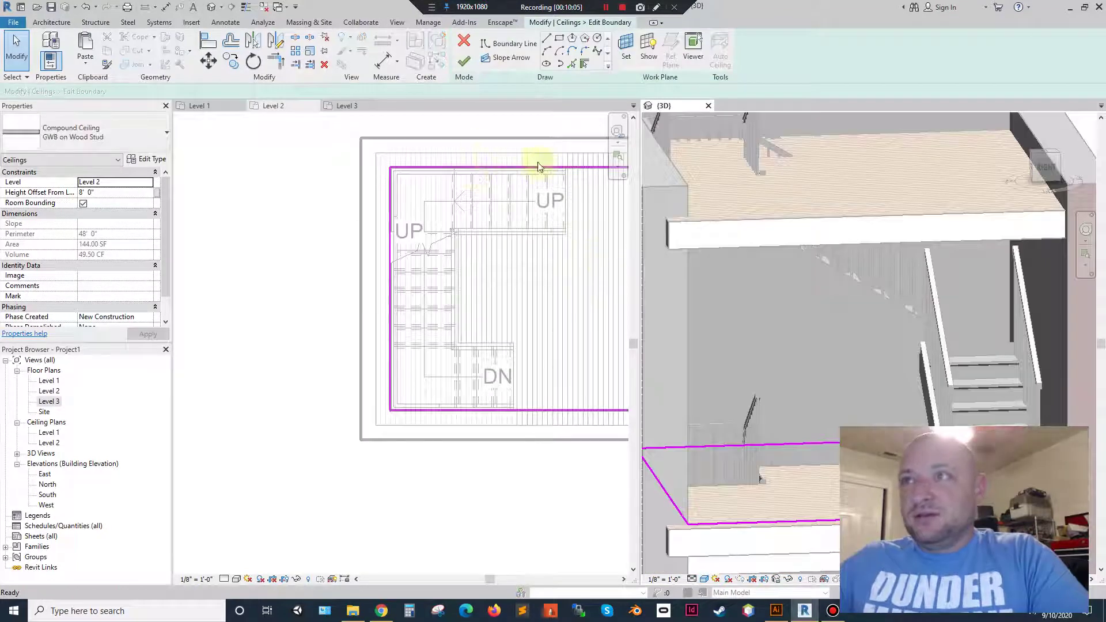
{"action": "scroll", "coordinate": [533, 144], "scroll_direction": "up", "scroll_amount": 2}
{"action": "scroll", "coordinate": [588, 210], "scroll_direction": "up", "scroll_amount": 3}
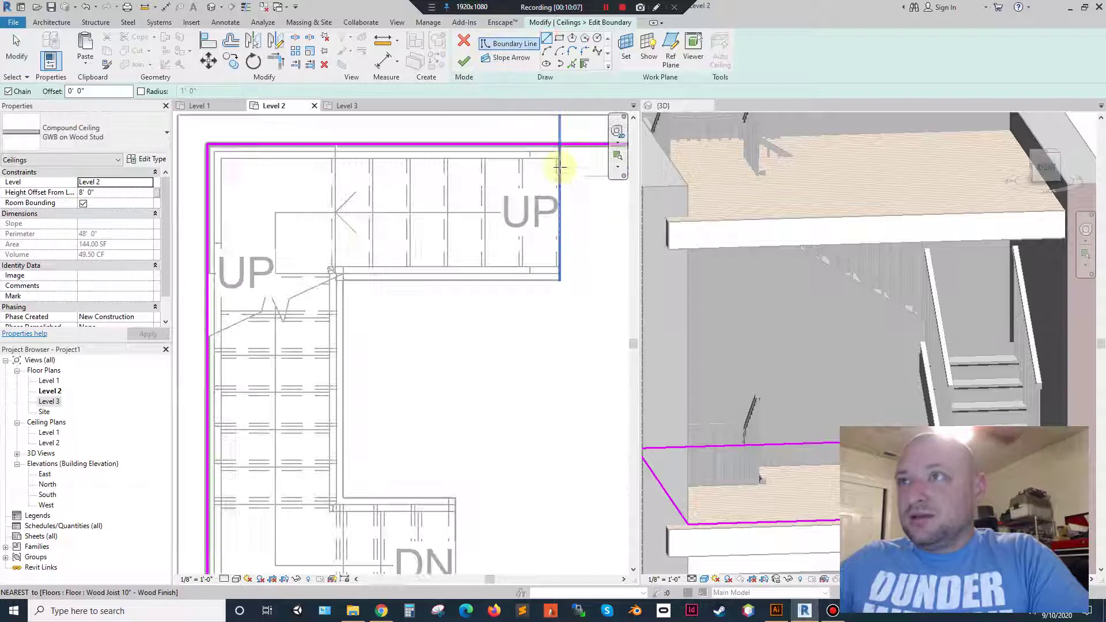
Draw ceiling boundary lines around the stair's upper run, left run and landing.
{"action": "left_click", "coordinate": [557, 143]}
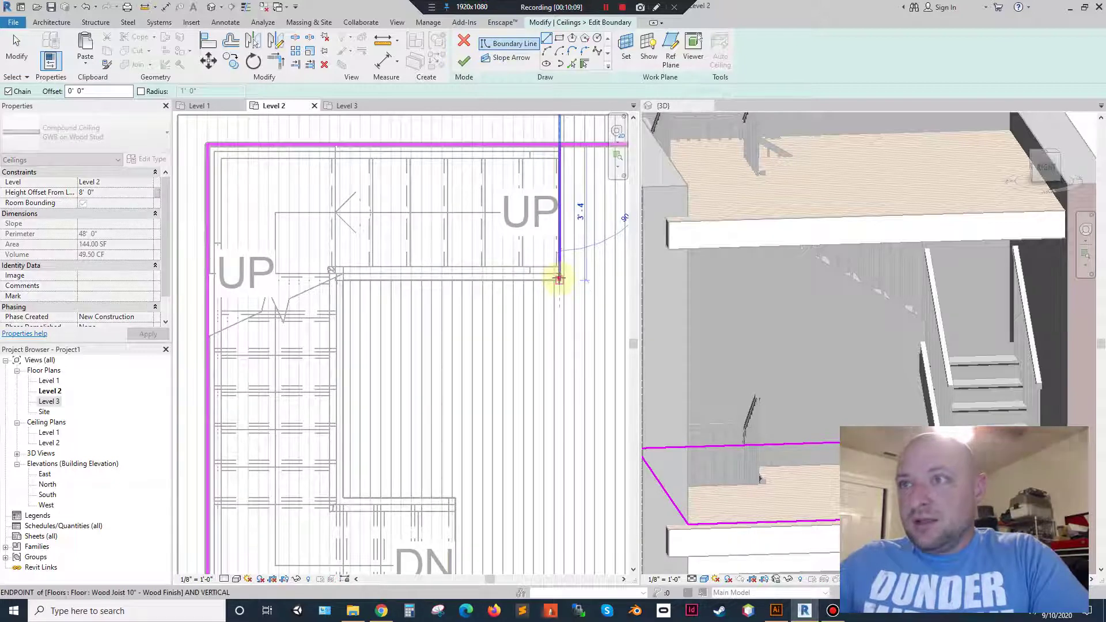
{"action": "left_click", "coordinate": [559, 280]}
{"action": "left_click", "coordinate": [342, 281]}
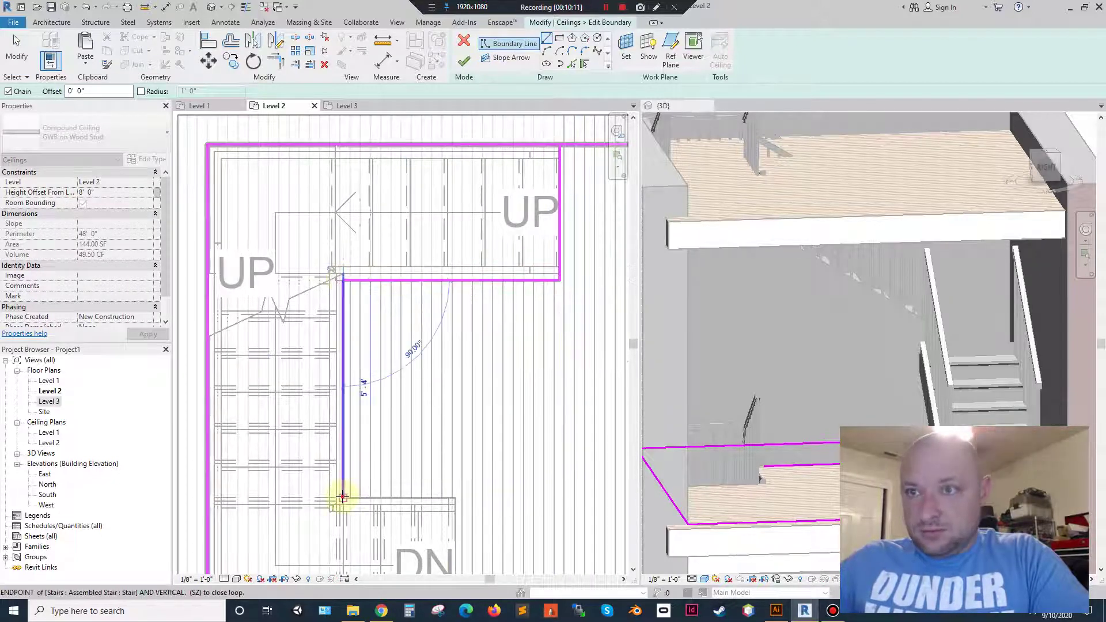
{"action": "left_click", "coordinate": [343, 498]}
{"action": "left_click", "coordinate": [455, 499]}
{"action": "middle_click_drag", "start_coordinate": [455, 498], "coordinate": [456, 309]}
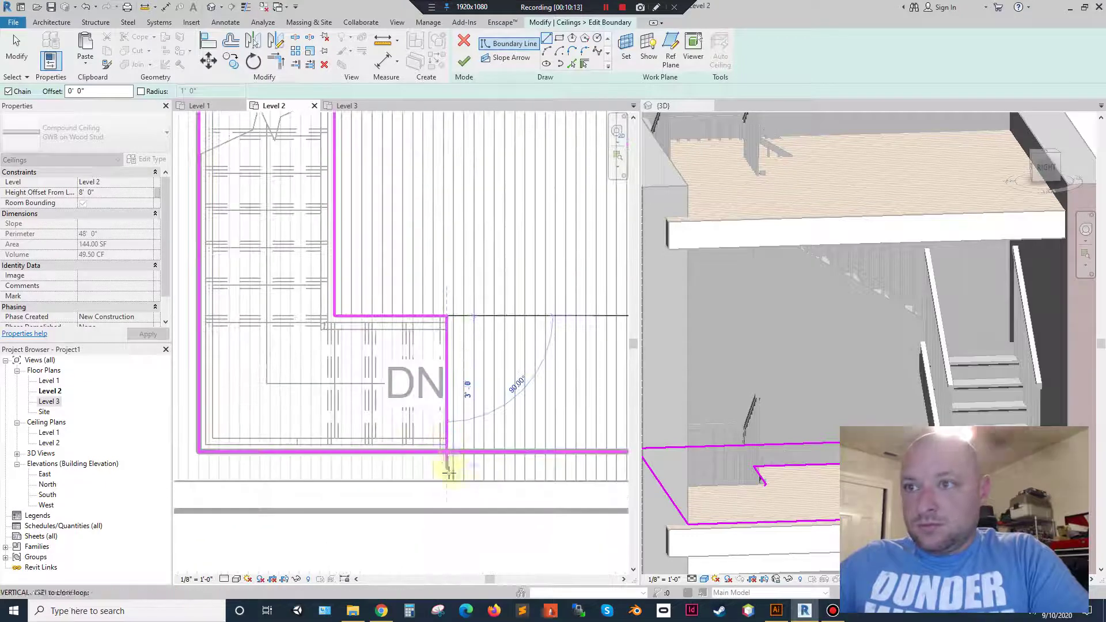
{"action": "left_click", "coordinate": [424, 473]}
Split the bottom ceiling edge at the stair, delete the leftover lines, and finish.
{"action": "scroll", "coordinate": [424, 473], "scroll_direction": "down", "scroll_amount": 2}
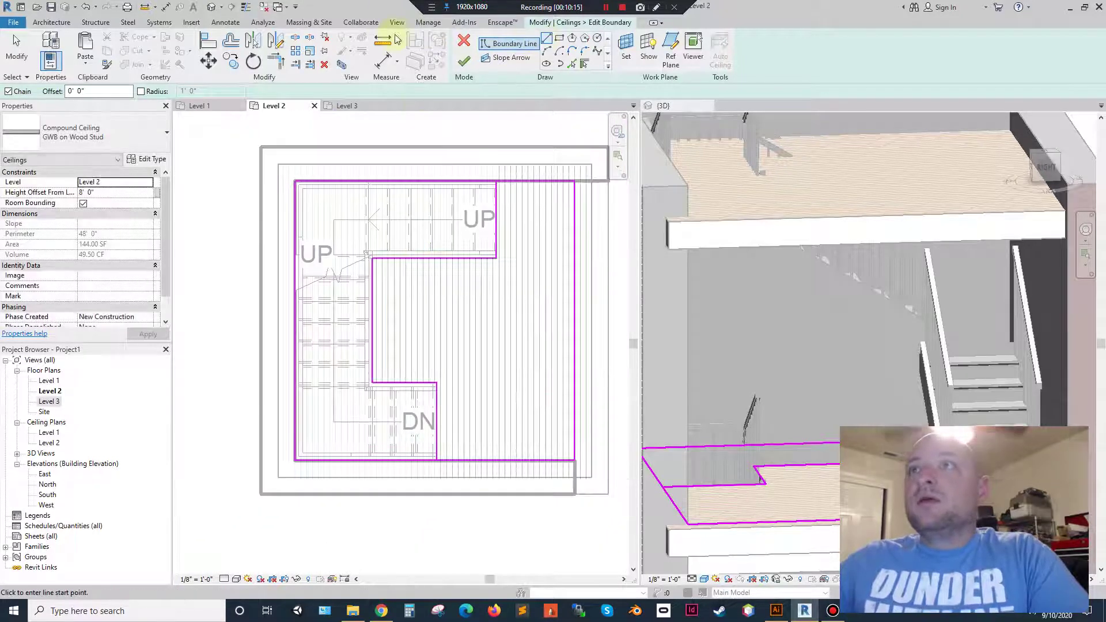
{"action": "left_click", "coordinate": [437, 460]}
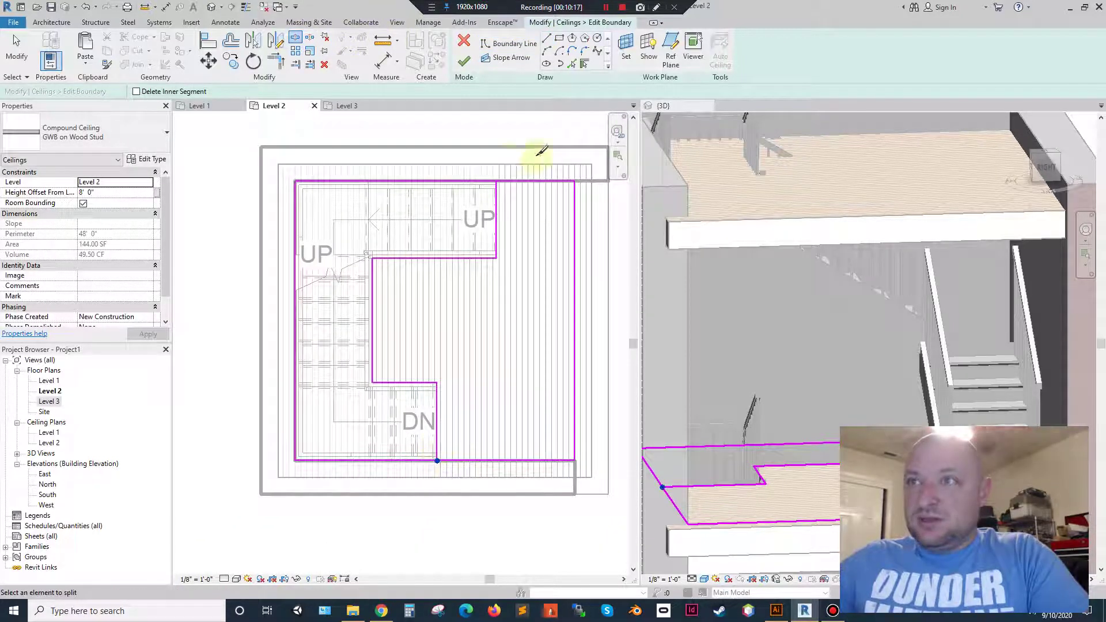
{"action": "key", "text": "Escape"}
{"action": "left_click_drag", "start_coordinate": [321, 487], "coordinate": [199, 168]}
{"action": "key", "text": "Delete"}
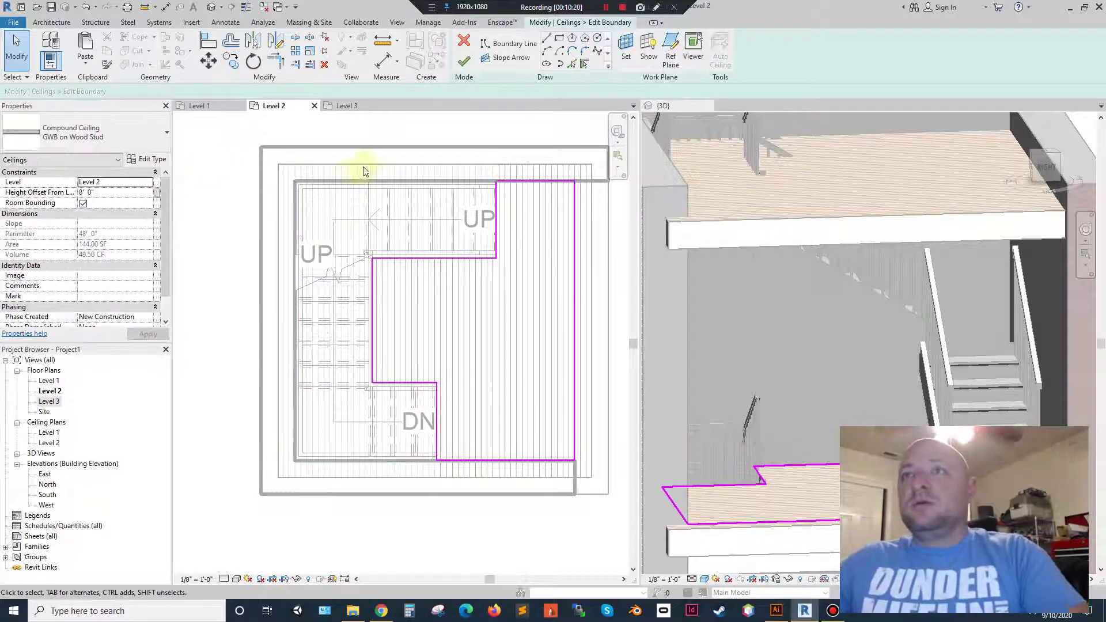
{"action": "left_click", "coordinate": [468, 63]}
Select the Level 3 wood floor and edit its boundary with the Line tool.
{"action": "left_click", "coordinate": [801, 211]}
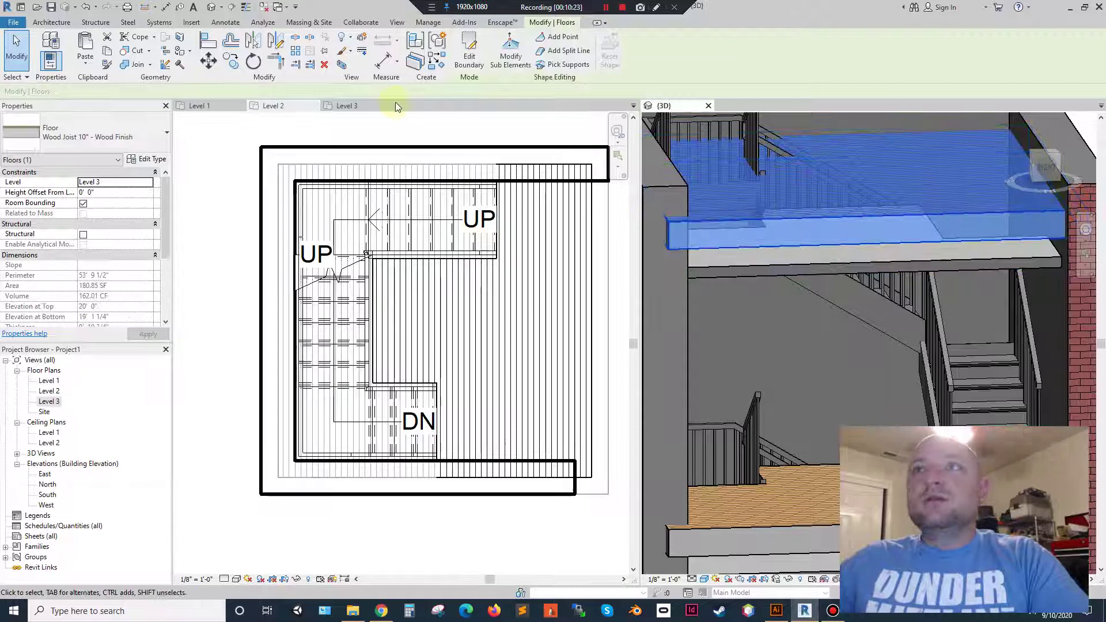
{"action": "left_click", "coordinate": [470, 48]}
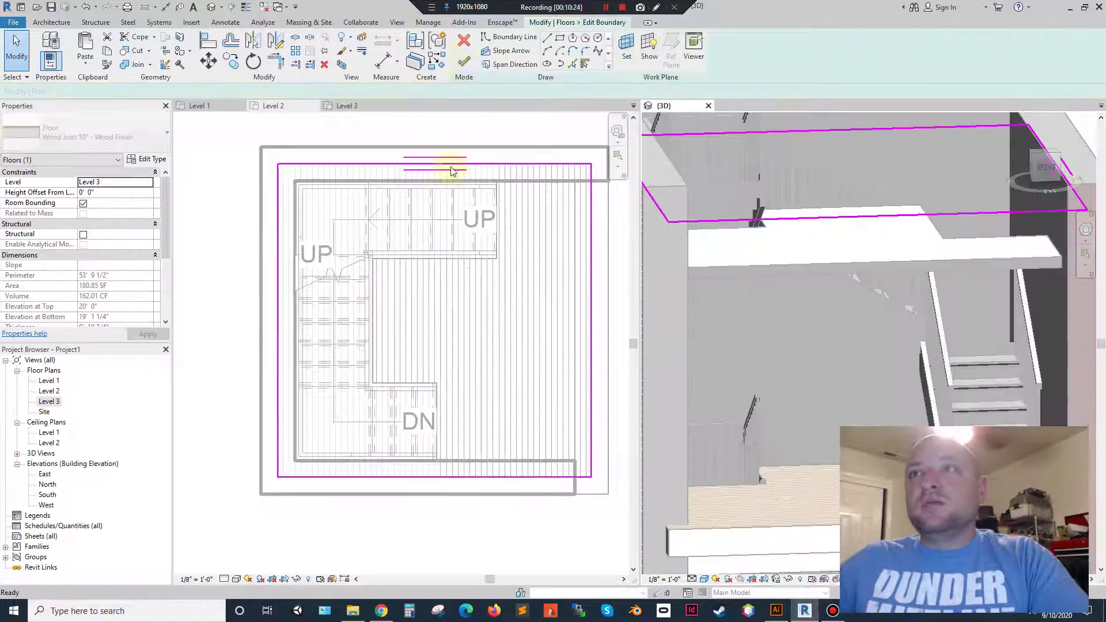
{"action": "left_click", "coordinate": [547, 39]}
{"action": "scroll", "coordinate": [494, 234], "scroll_direction": "up", "scroll_amount": 5}
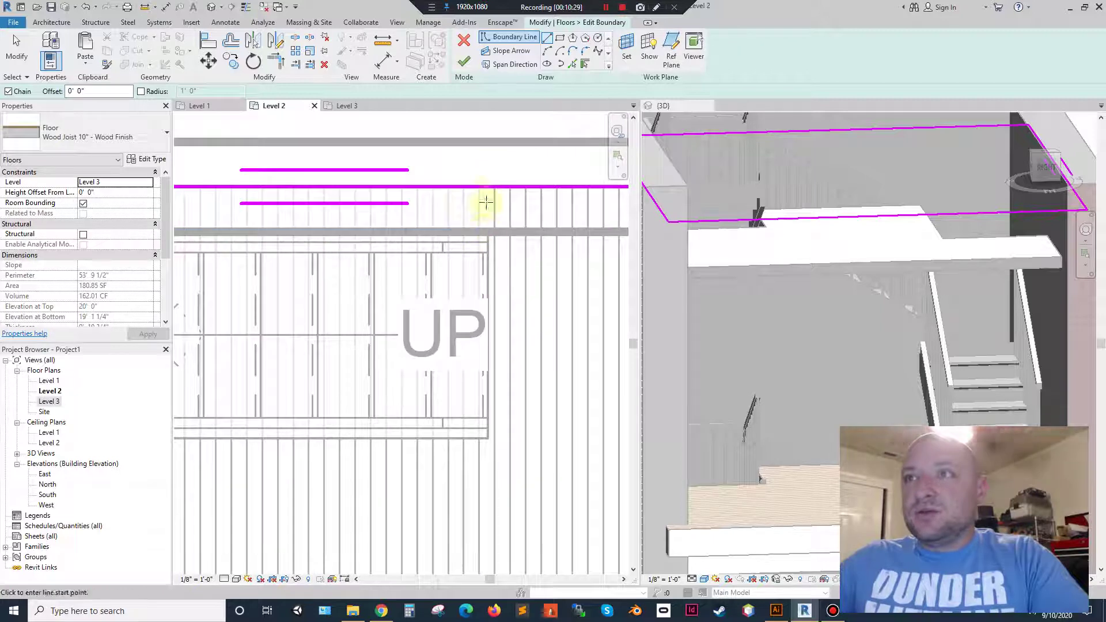
Draw floor boundary lines tracing the stair opening's sides and landing.
{"action": "left_click", "coordinate": [487, 187]}
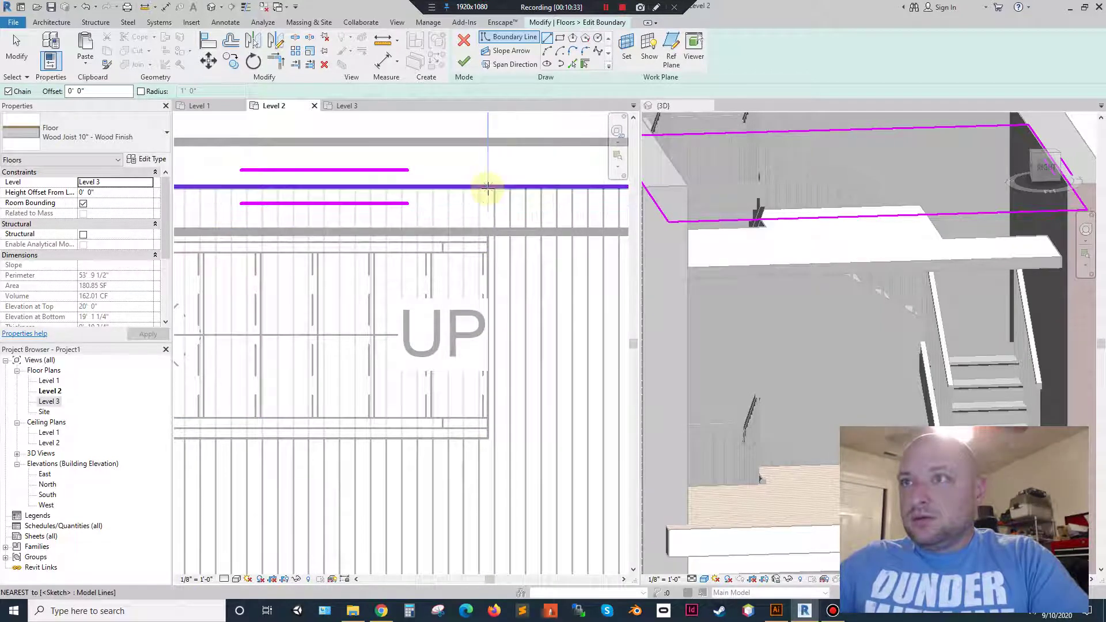
{"action": "key", "text": "Escape"}
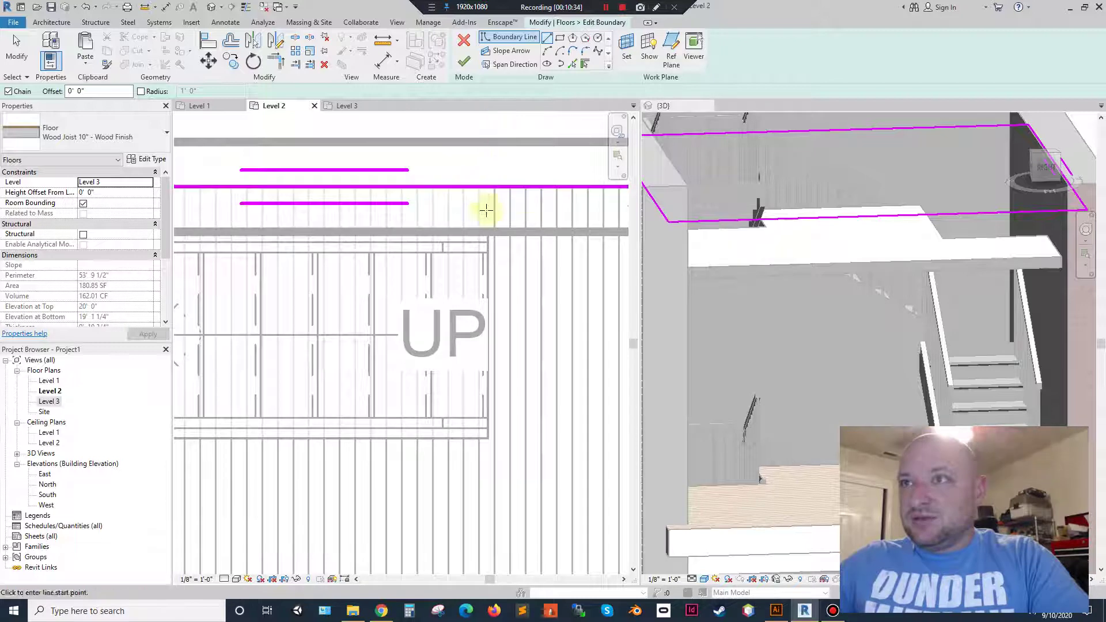
{"action": "left_click", "coordinate": [488, 438]}
{"action": "left_click", "coordinate": [488, 186]}
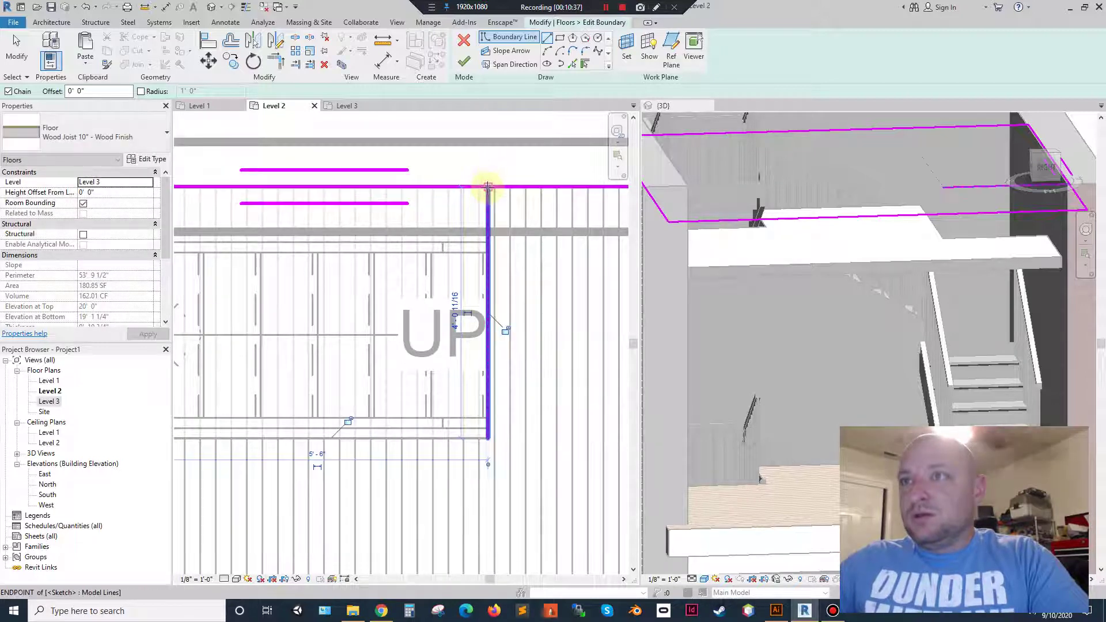
{"action": "scroll", "coordinate": [487, 185], "scroll_direction": "down", "scroll_amount": 2}
{"action": "left_click", "coordinate": [488, 311]}
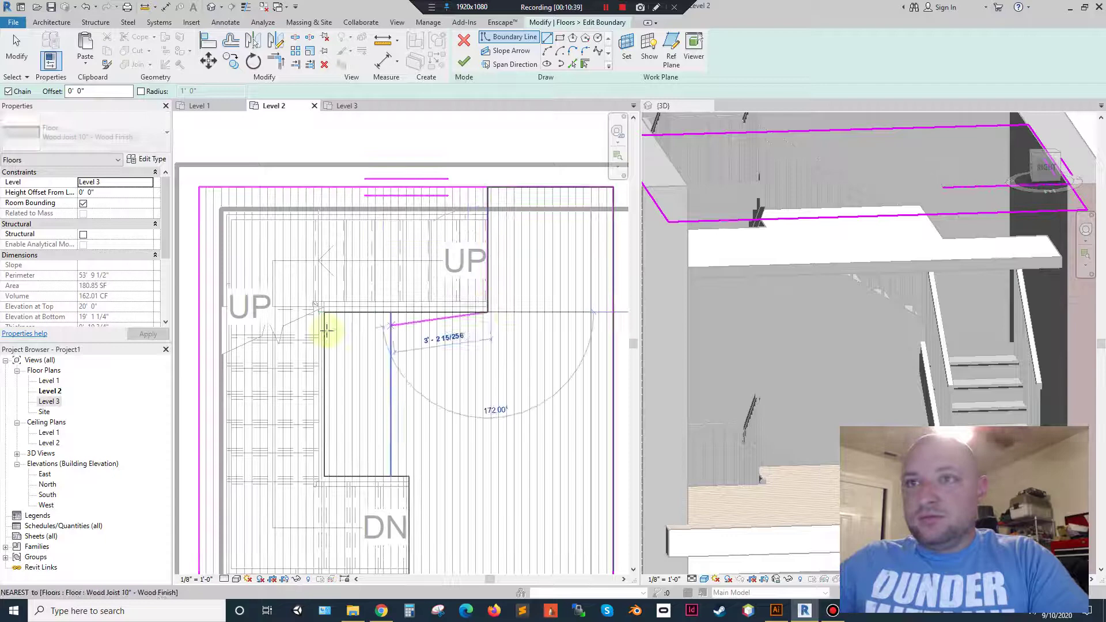
{"action": "left_click", "coordinate": [322, 312]}
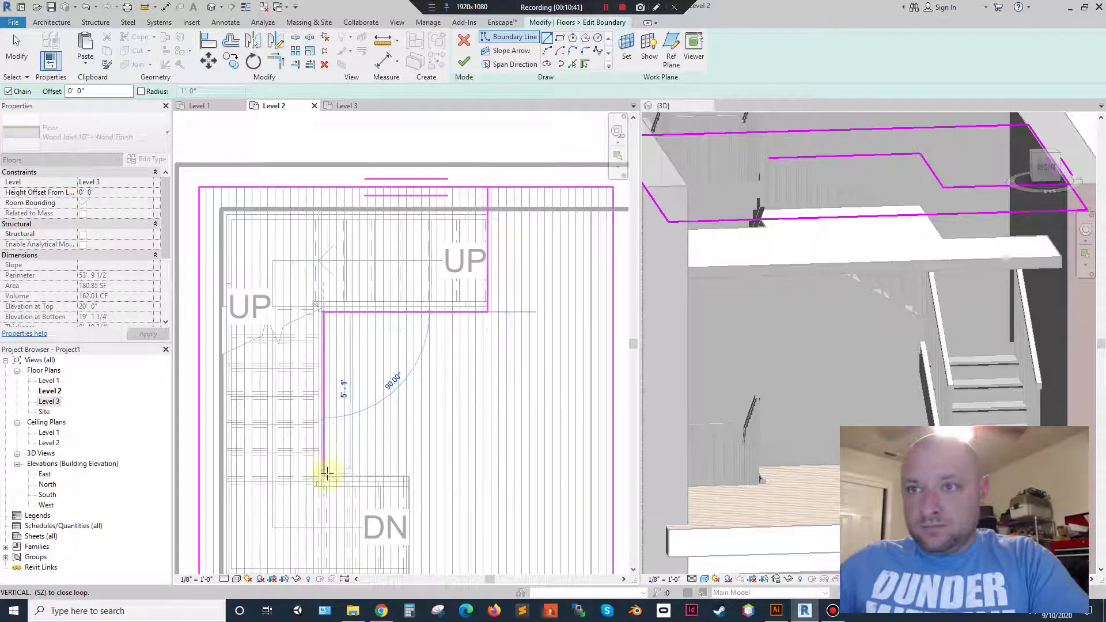
{"action": "left_click", "coordinate": [409, 476]}
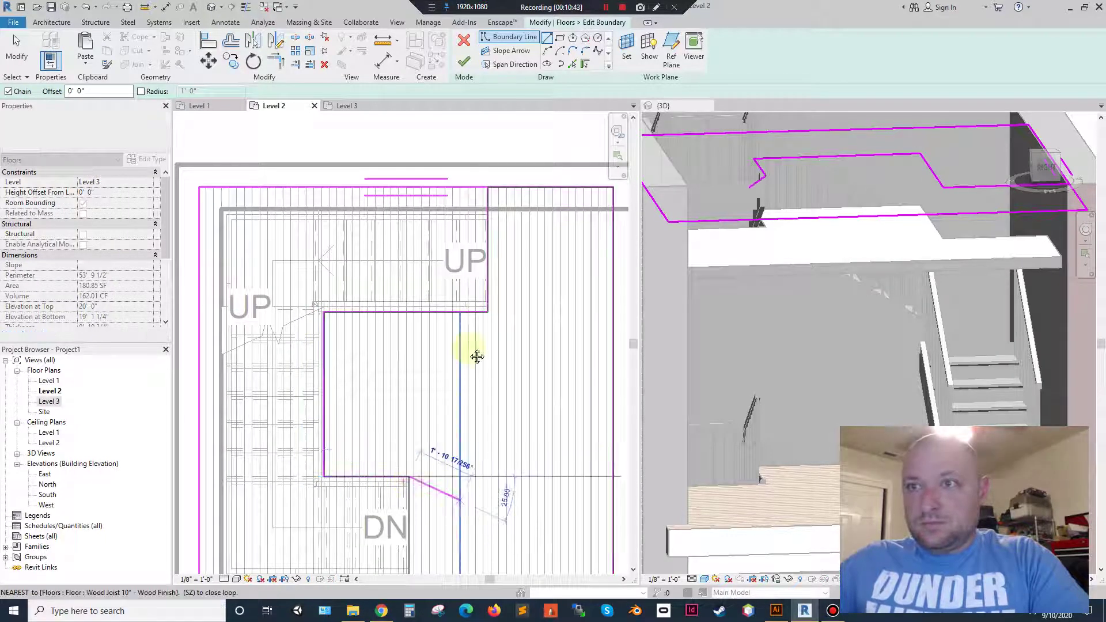
{"action": "middle_click_drag", "start_coordinate": [404, 568], "coordinate": [410, 356]}
{"action": "left_click", "coordinate": [435, 413]}
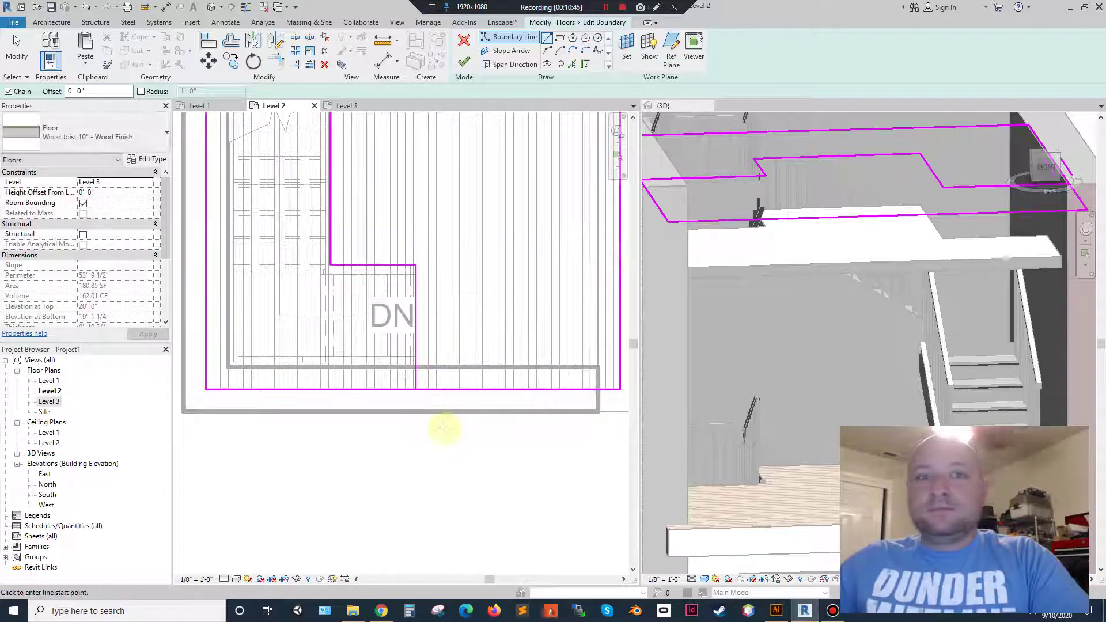
{"action": "key", "text": "Escape"}
{"action": "key", "text": "Escape"}
Split the bottom boundary at the stair, delete the left lines, and finish the floor.
{"action": "scroll", "coordinate": [486, 202], "scroll_direction": "down", "scroll_amount": 2}
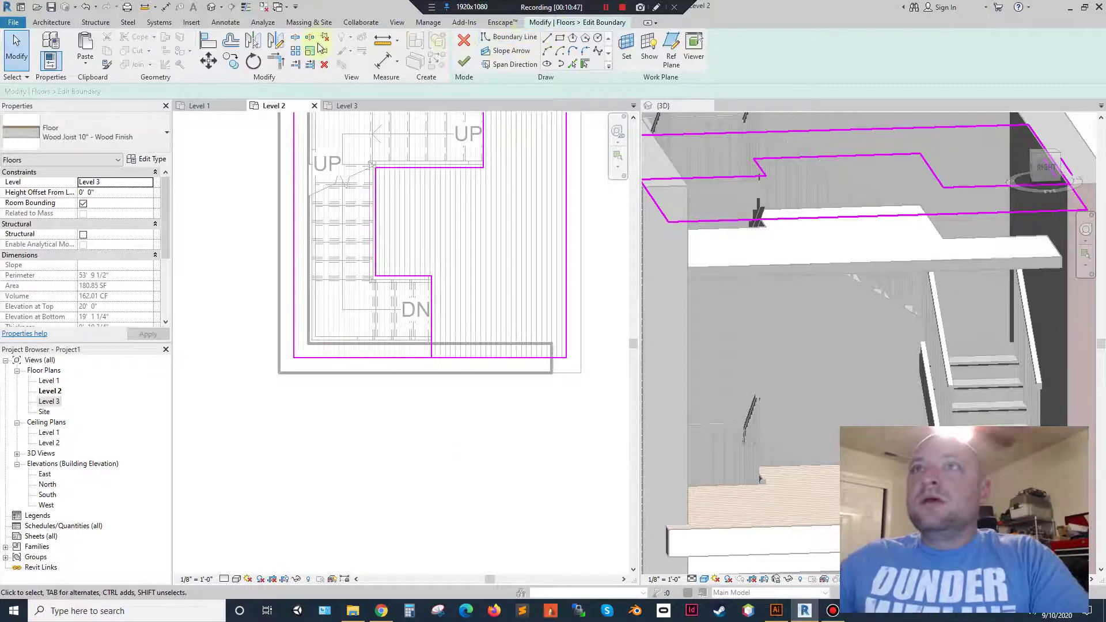
{"action": "left_click", "coordinate": [296, 38]}
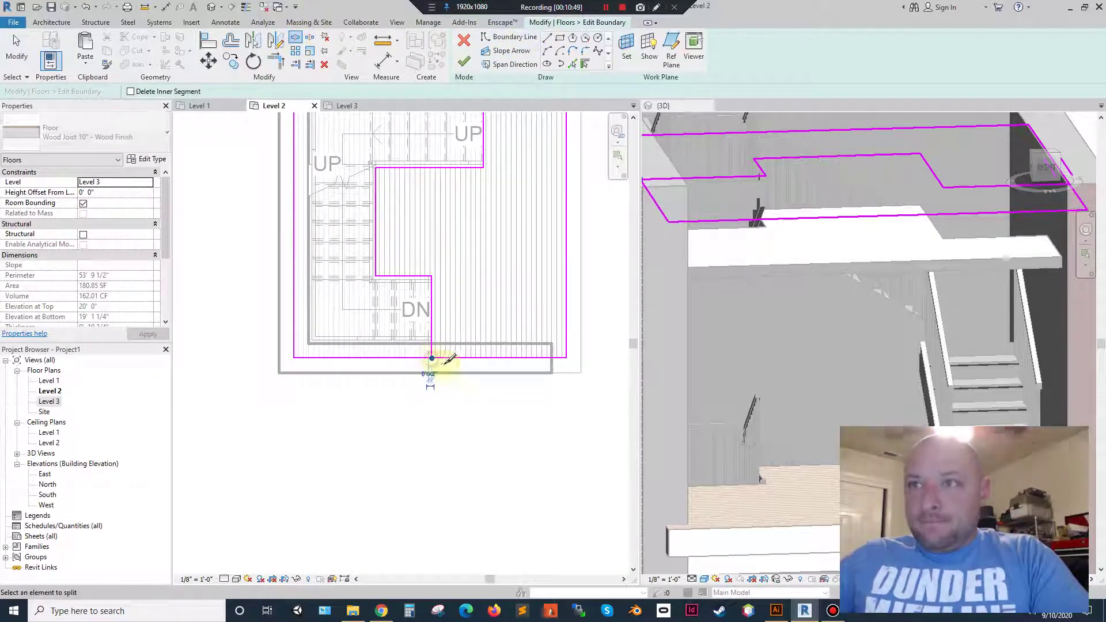
{"action": "middle_click_drag", "start_coordinate": [432, 365], "coordinate": [455, 516]}
{"action": "key", "text": "Escape"}
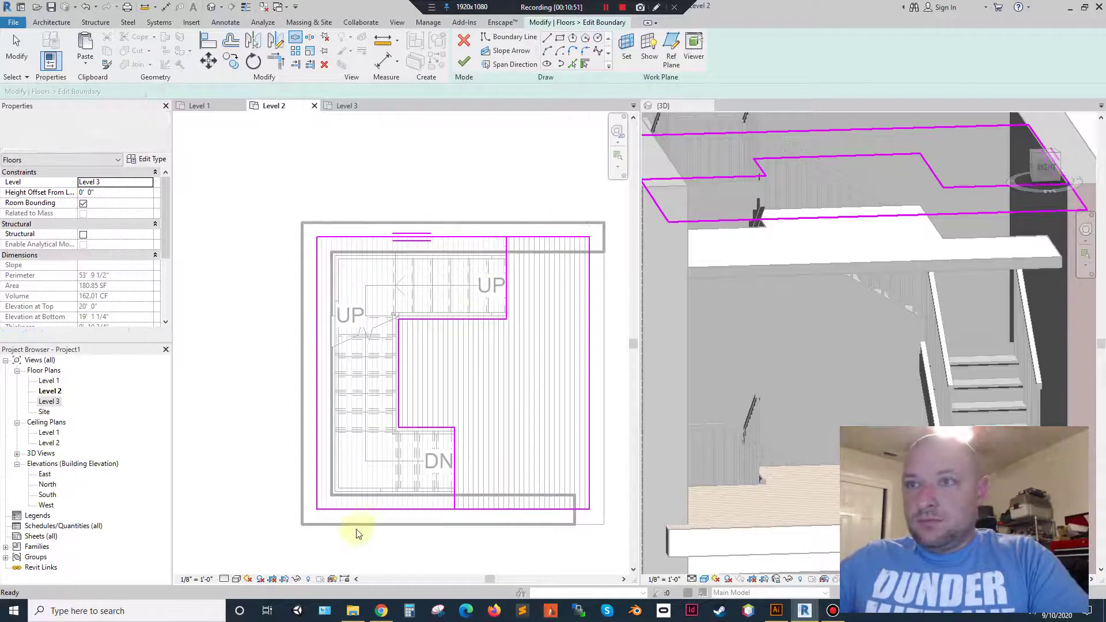
{"action": "left_click_drag", "start_coordinate": [358, 530], "coordinate": [242, 193]}
{"action": "key", "text": "Delete"}
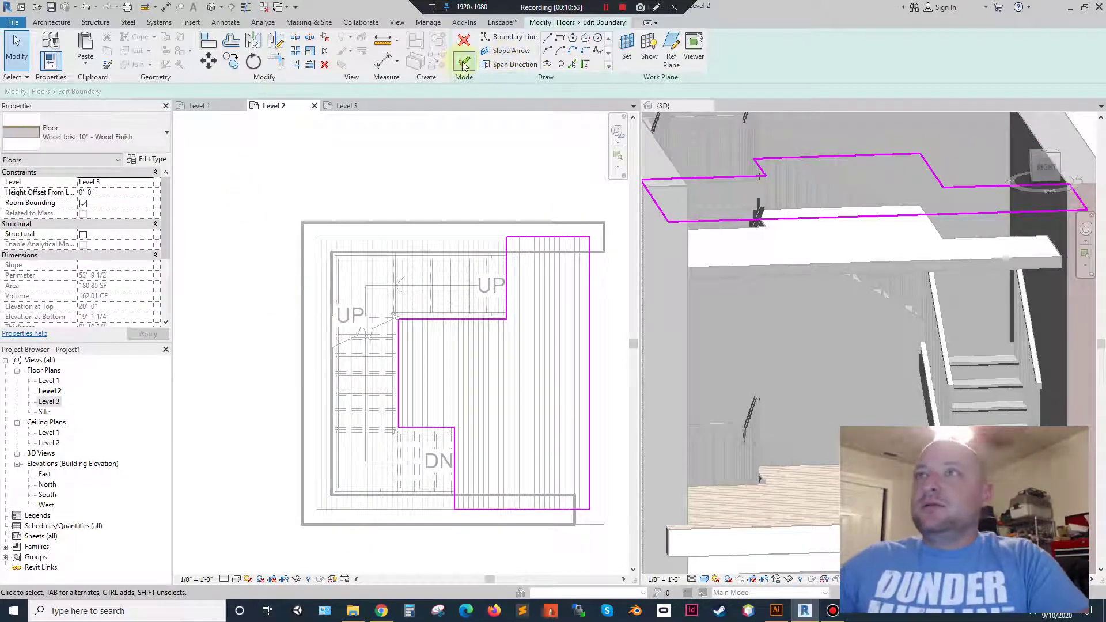
{"action": "left_click", "coordinate": [464, 63]}
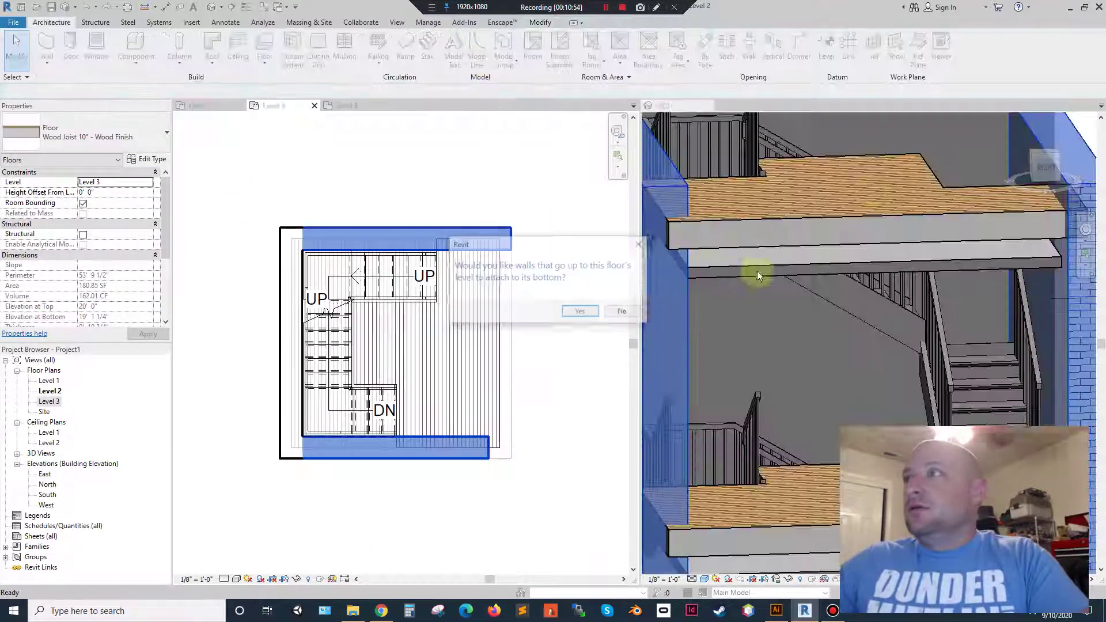
Decline attaching walls, then start a wall using the Interior - 4 7/8" Partition (1-hr) type.
{"action": "left_click", "coordinate": [623, 312]}
{"action": "scroll", "coordinate": [721, 380], "scroll_direction": "down", "scroll_amount": 5}
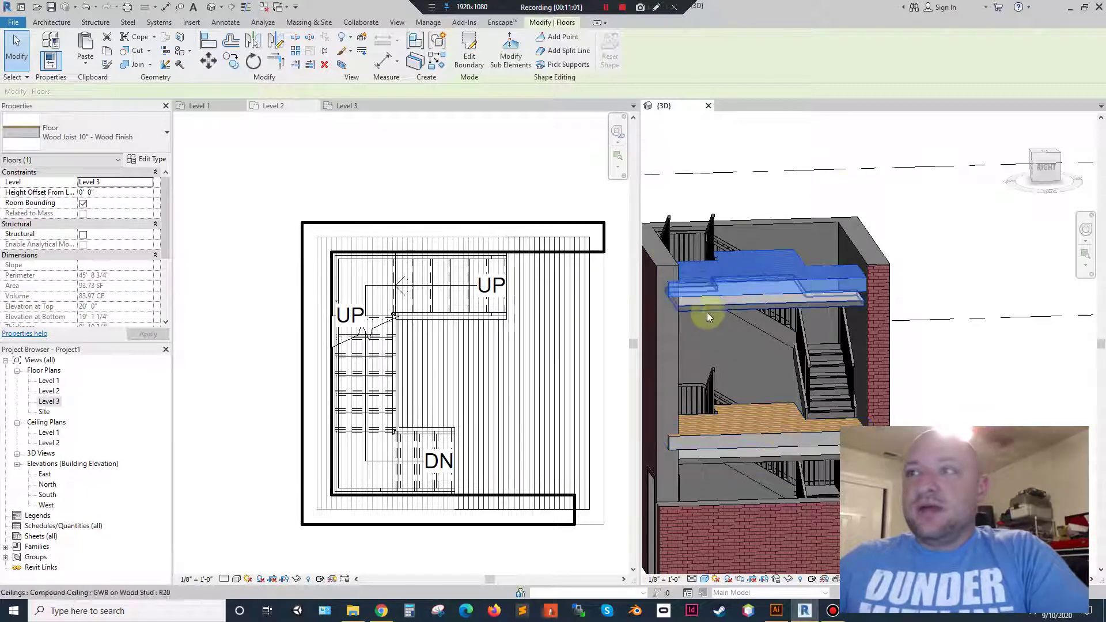
{"action": "left_click", "coordinate": [51, 21]}
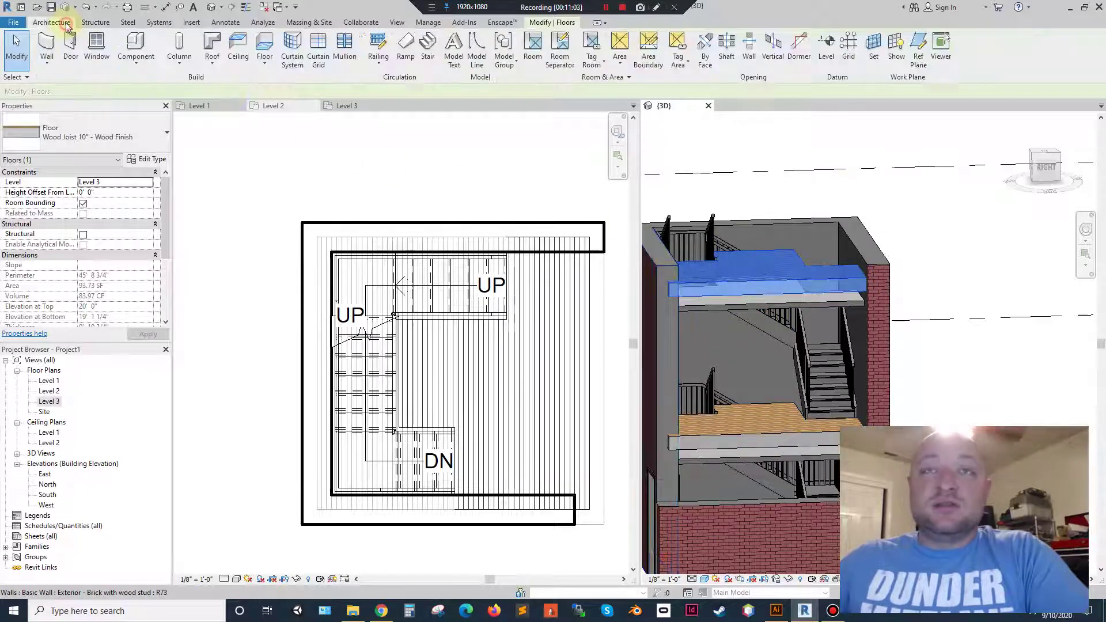
{"action": "key", "text": "w"}
{"action": "key", "text": "a"}
{"action": "left_click", "coordinate": [86, 133]}
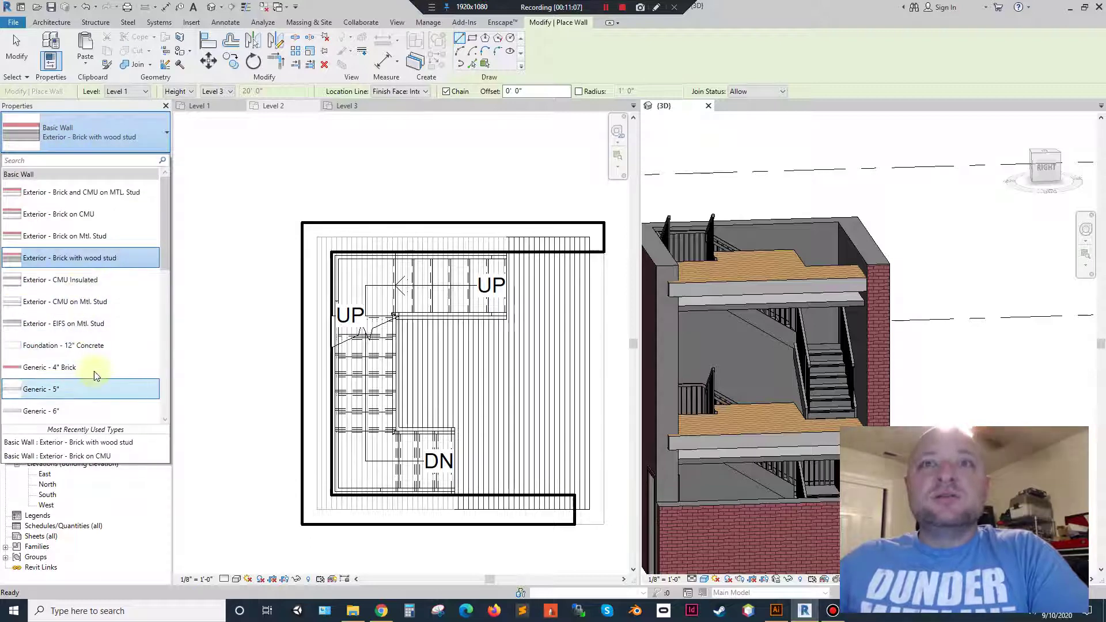
{"action": "scroll", "coordinate": [98, 369], "scroll_direction": "down", "scroll_amount": 3}
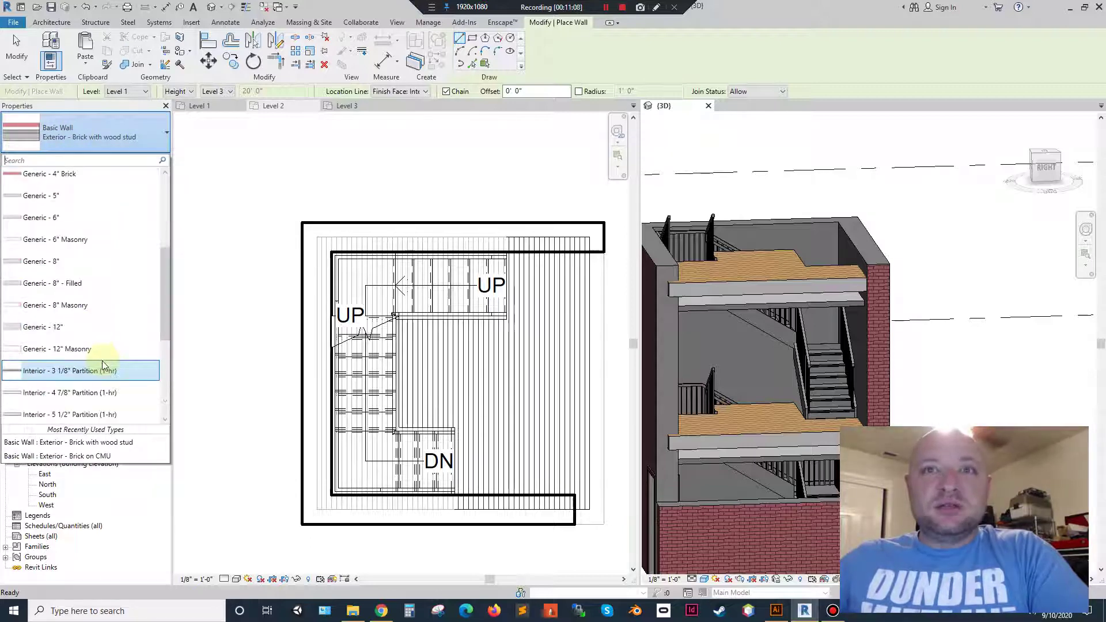
{"action": "left_click", "coordinate": [74, 393]}
Duplicate the wall type as 'Interior - Gap Wall'.
{"action": "left_click", "coordinate": [146, 159]}
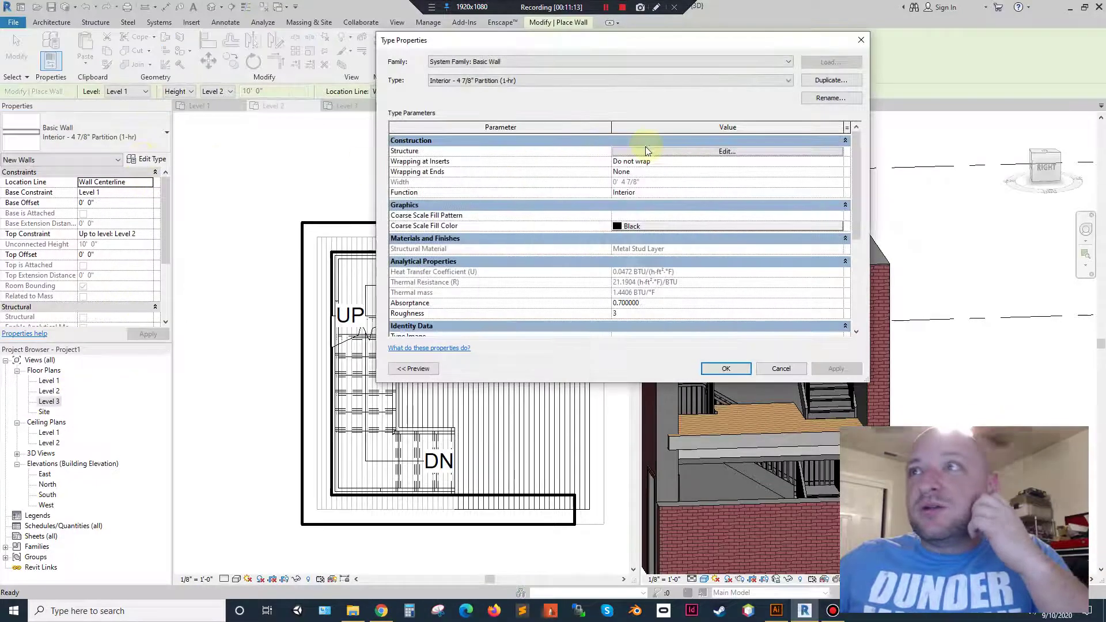
{"action": "left_click", "coordinate": [831, 80]}
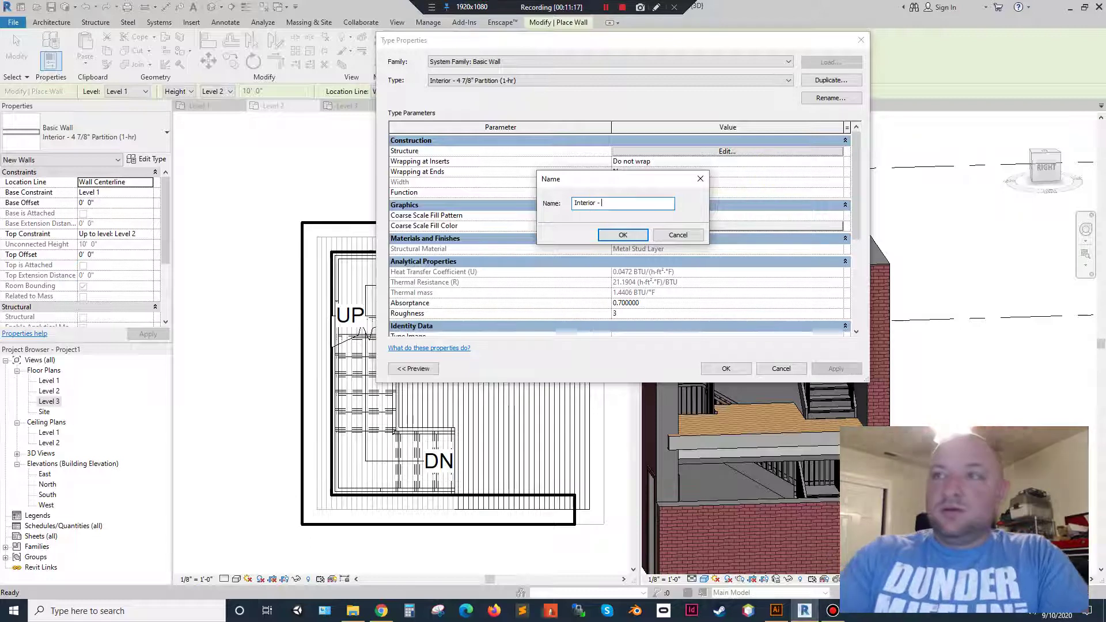
{"action": "type", "text": "Interior - Gap Wa"}
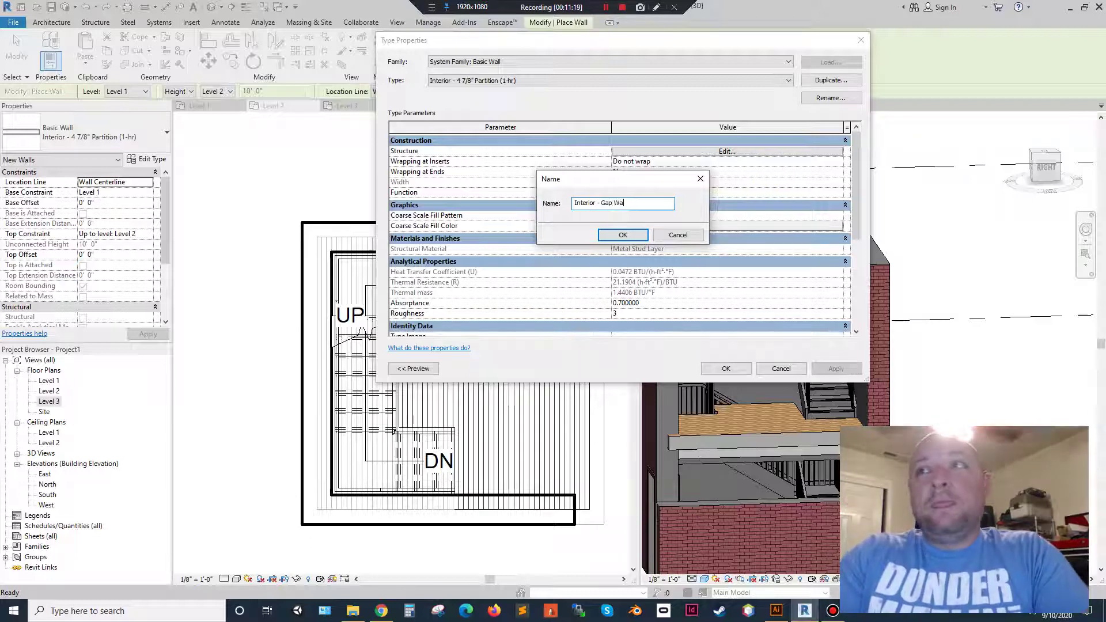
{"action": "type", "text": "ll"}
{"action": "key", "text": "Return"}
Remove one gypsum layer and set the structure material to Structure, Wood Joist/Rafter Layer.
{"action": "left_click", "coordinate": [726, 151]}
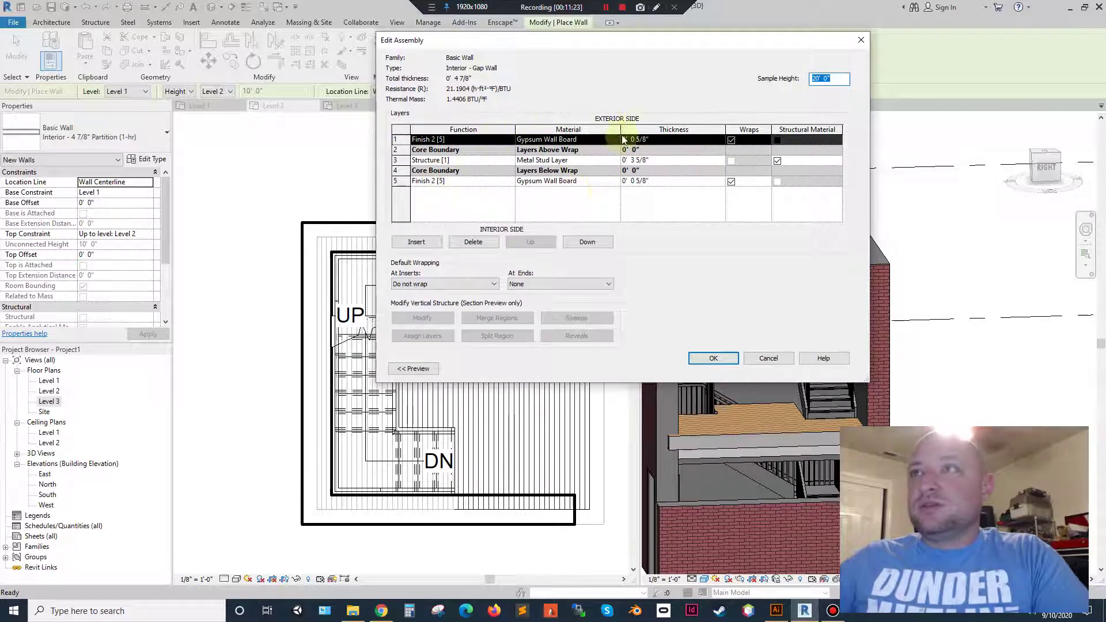
{"action": "left_click", "coordinate": [401, 180]}
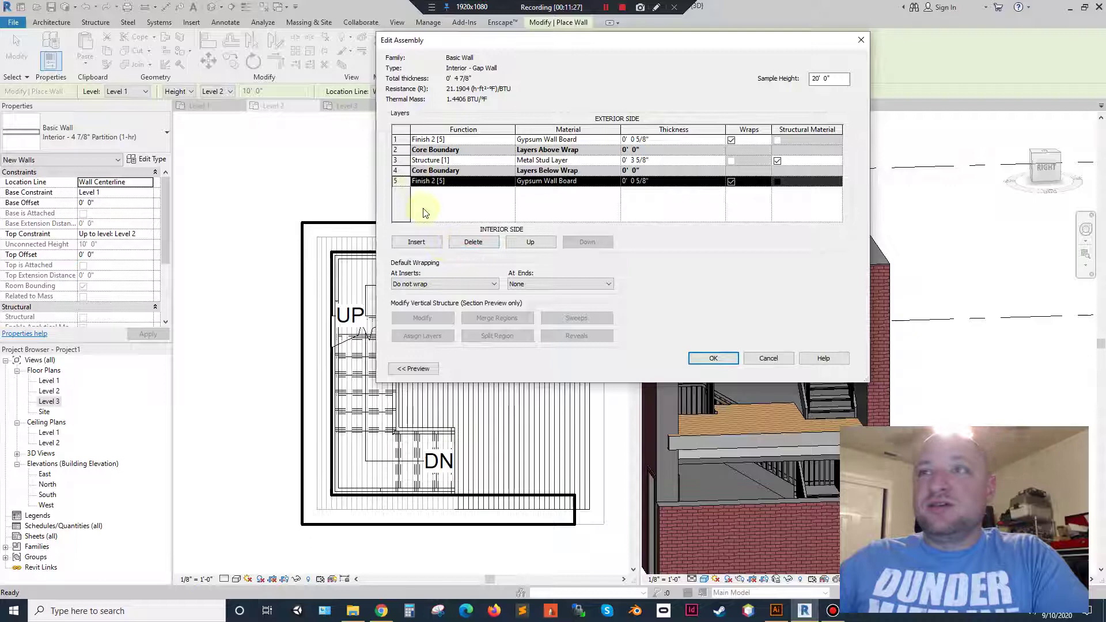
{"action": "left_click", "coordinate": [473, 243]}
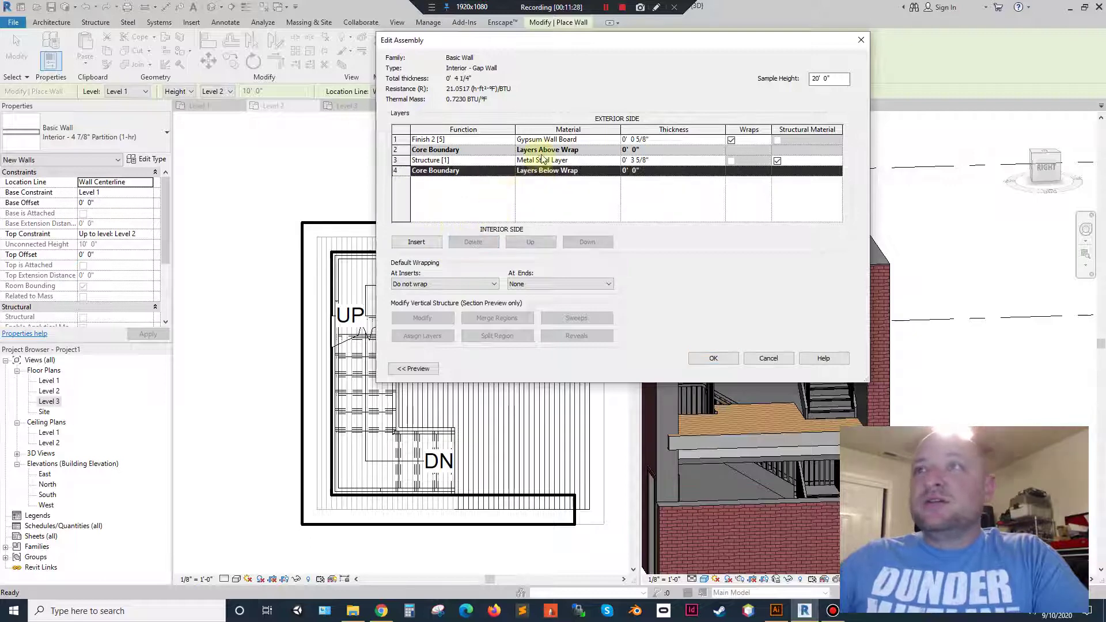
{"action": "left_click", "coordinate": [618, 161]}
{"action": "left_click", "coordinate": [618, 161]}
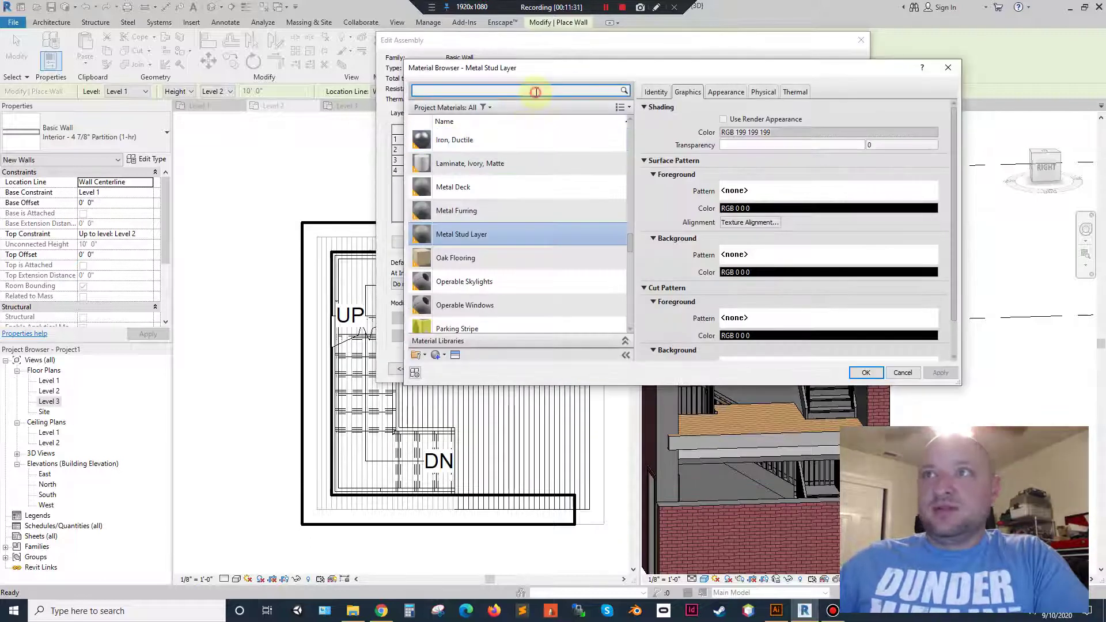
{"action": "type", "text": "wood"}
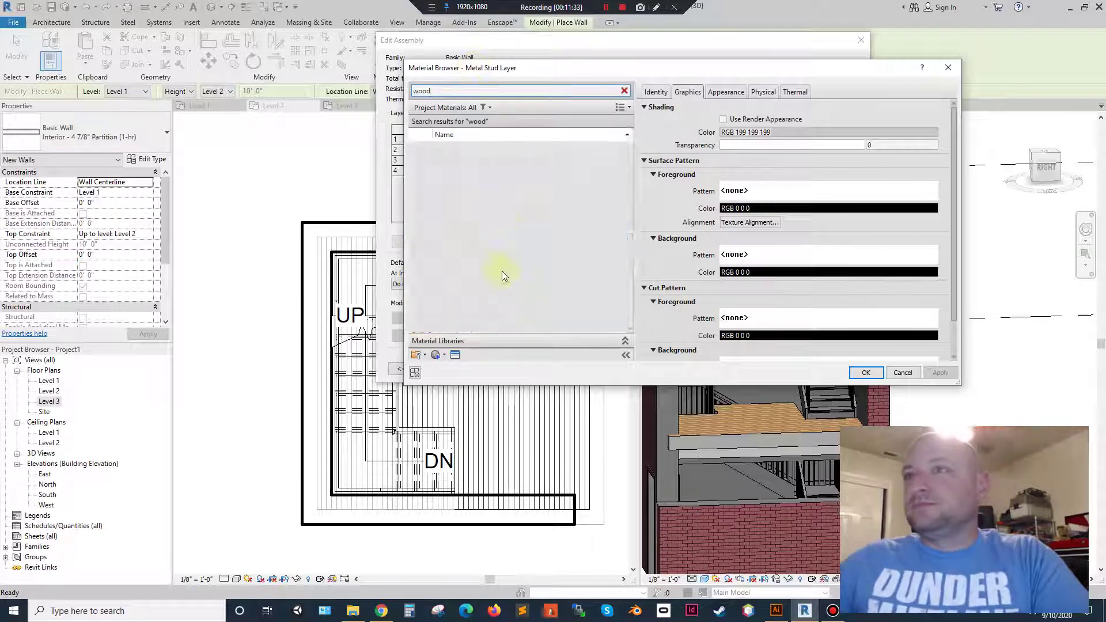
{"action": "left_click", "coordinate": [510, 299]}
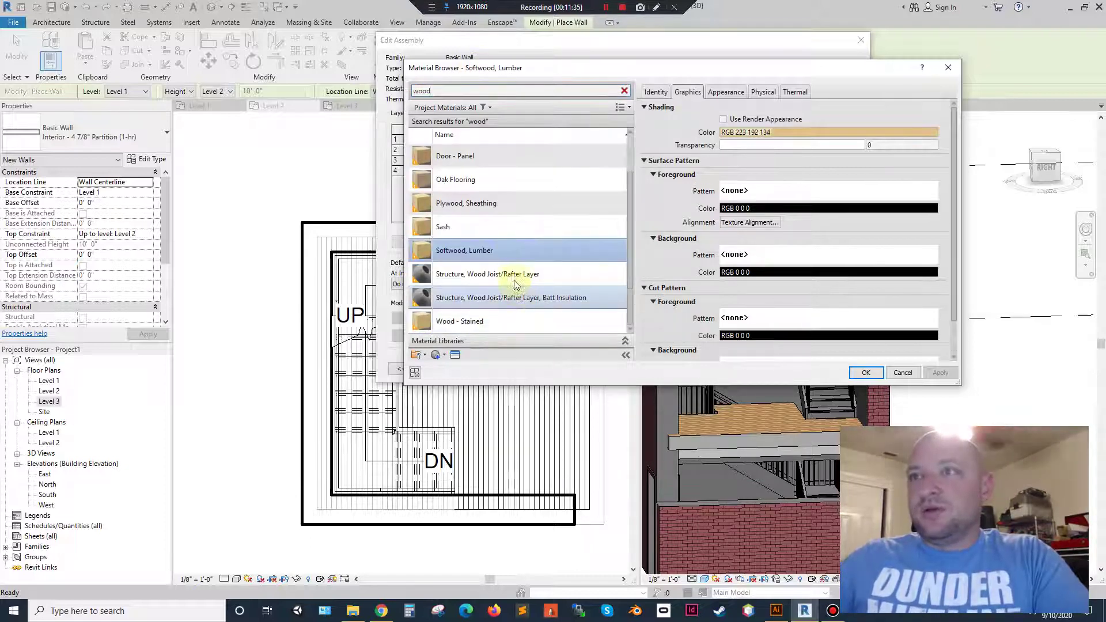
{"action": "double_click", "coordinate": [511, 276]}
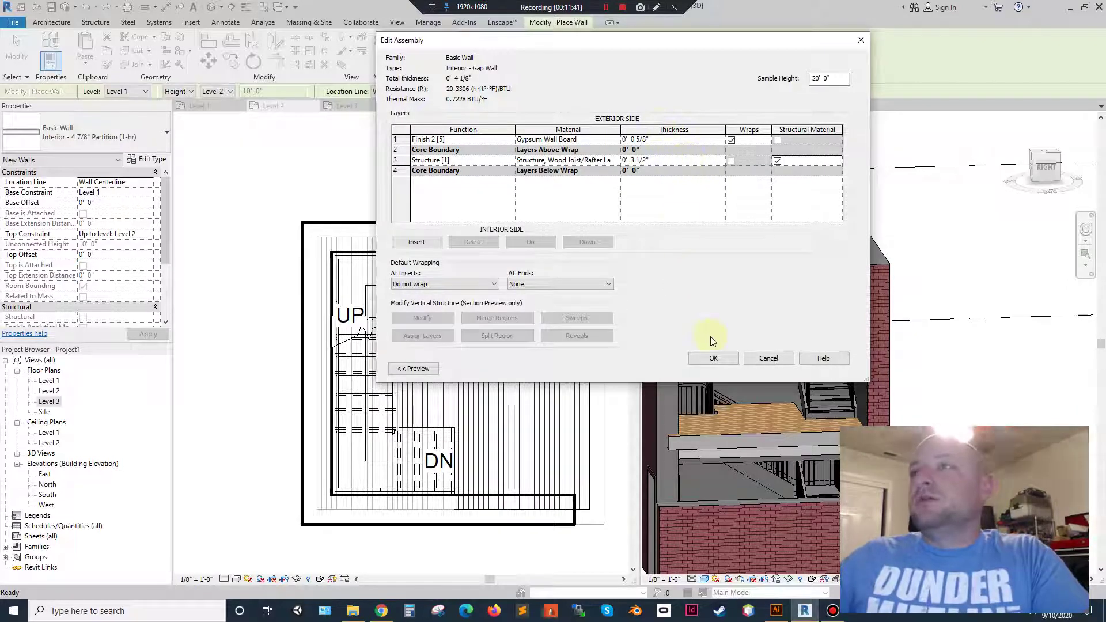
{"action": "left_click", "coordinate": [712, 360]}
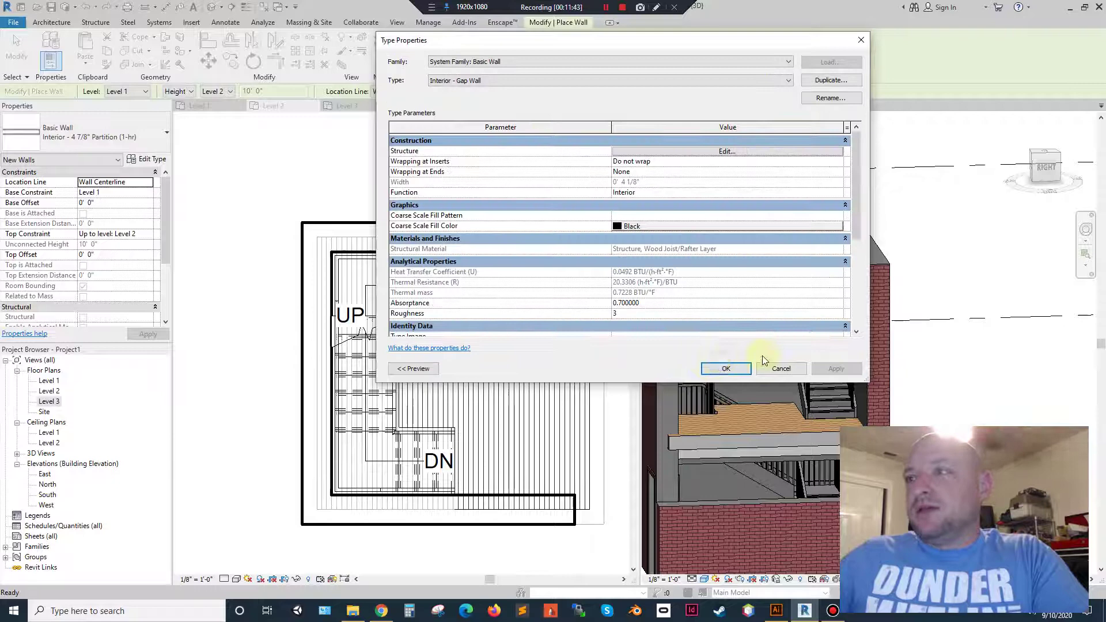
{"action": "left_click", "coordinate": [733, 368]}
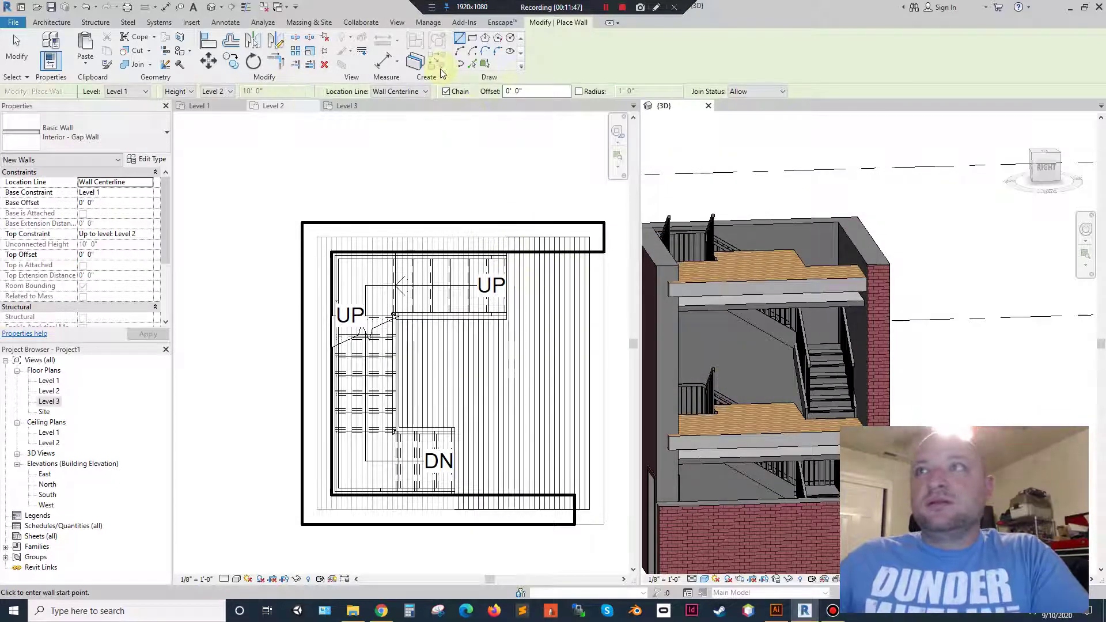
In the Level 2 plan, draw gap walls down and left along the stair edge.
{"action": "left_click", "coordinate": [478, 242]}
{"action": "scroll", "coordinate": [492, 256], "scroll_direction": "up", "scroll_amount": 3}
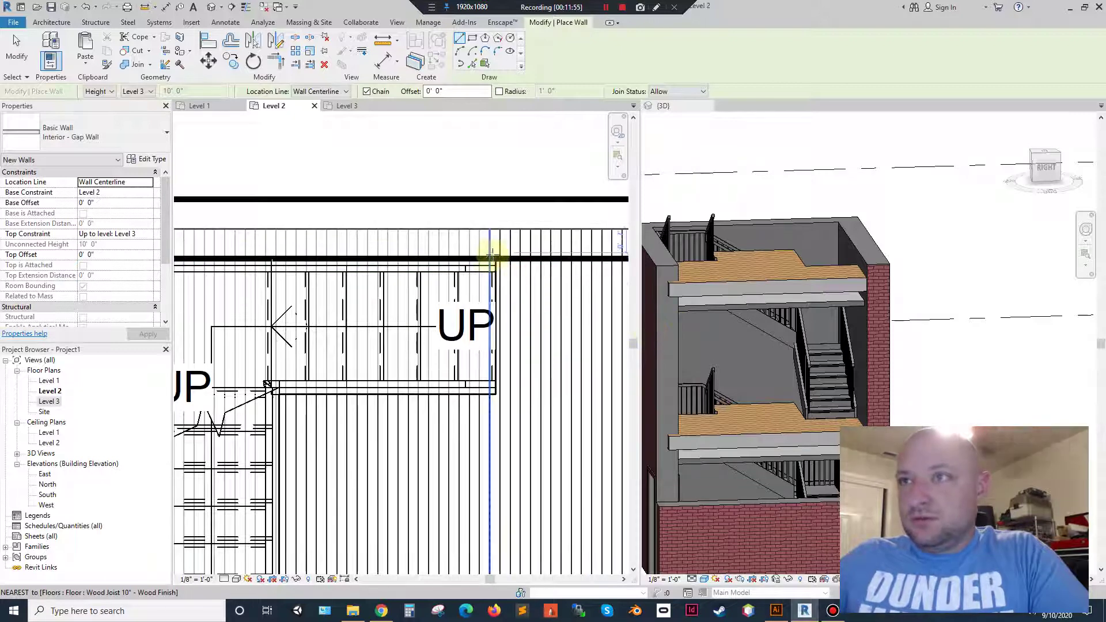
{"action": "left_click", "coordinate": [495, 258]}
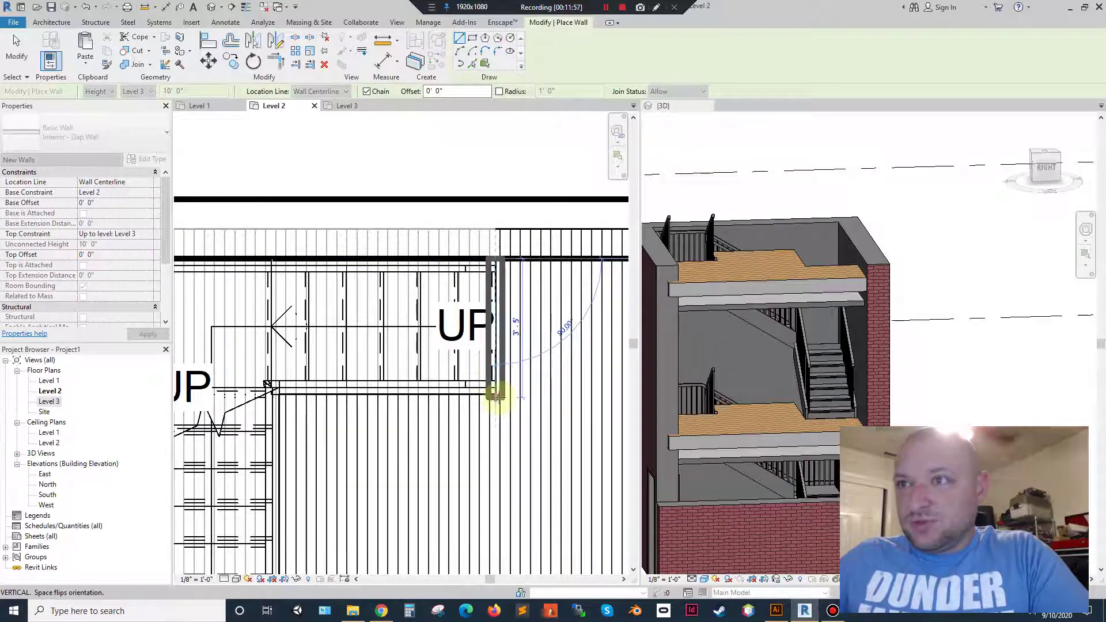
{"action": "key", "text": "Escape"}
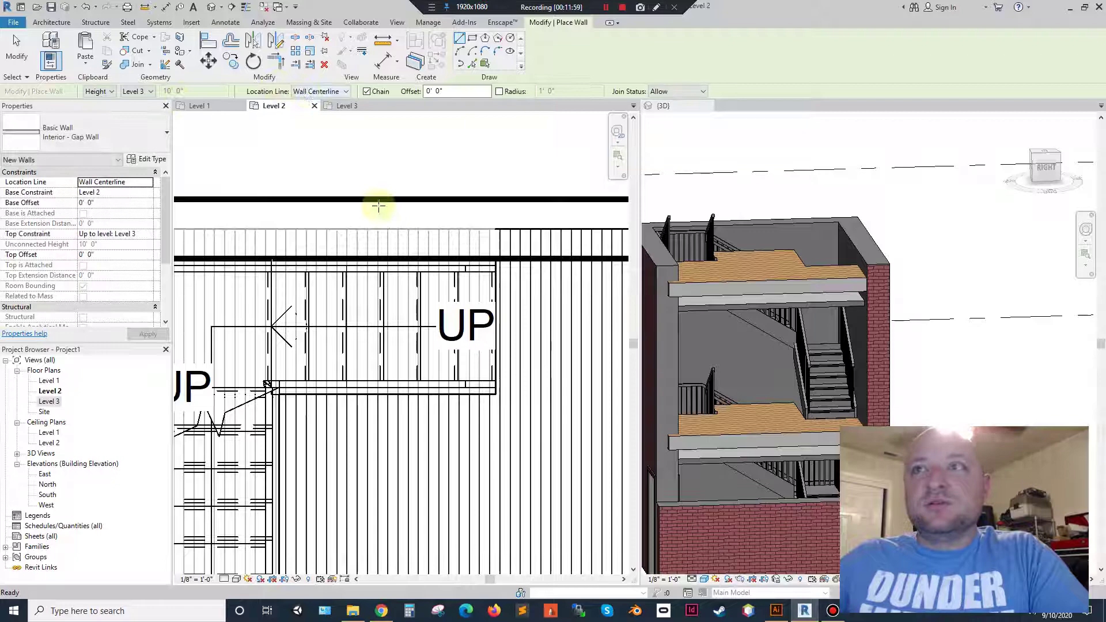
{"action": "left_click", "coordinate": [496, 259]}
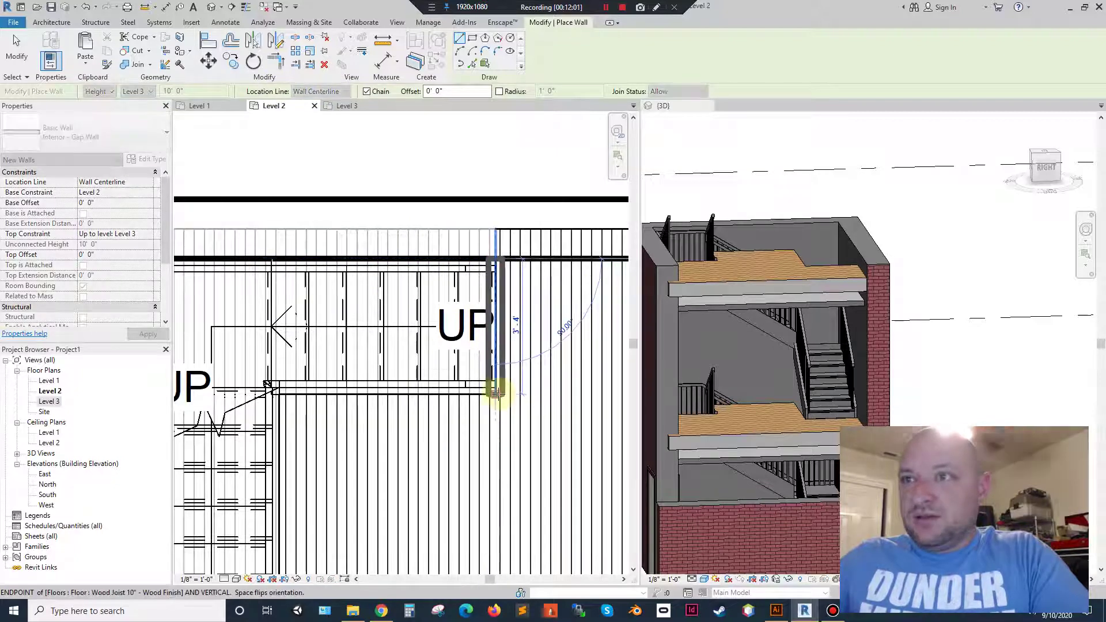
{"action": "left_click", "coordinate": [496, 394]}
{"action": "left_click", "coordinate": [267, 385]}
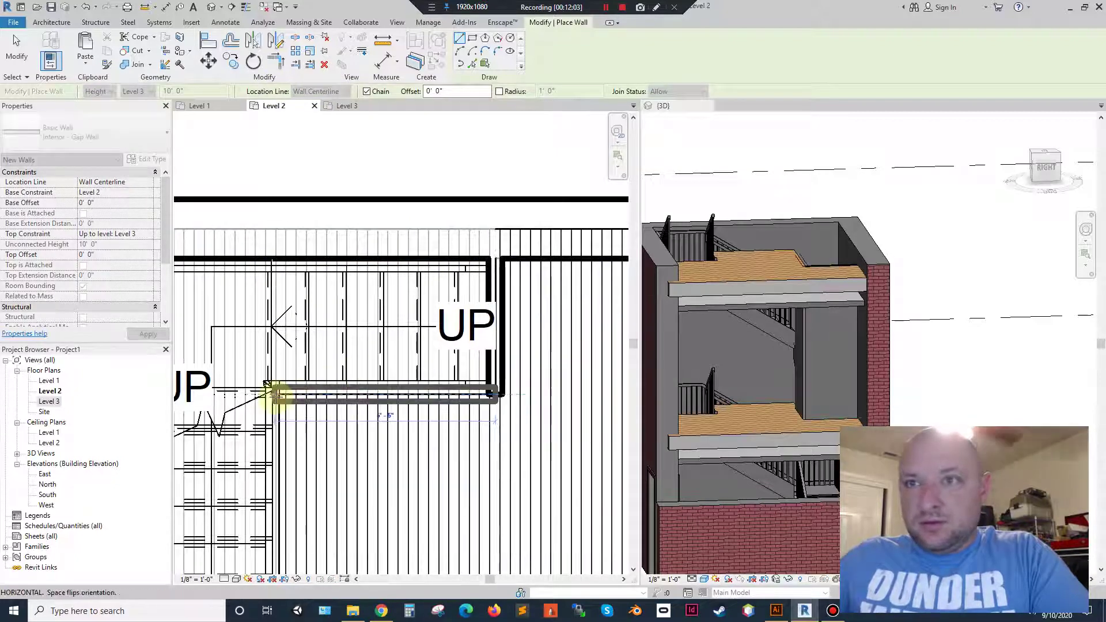
{"action": "left_click", "coordinate": [279, 395]}
Add the remaining gap walls along the lower stair side to the opening edge.
{"action": "middle_click_drag", "start_coordinate": [309, 494], "coordinate": [265, 316]}
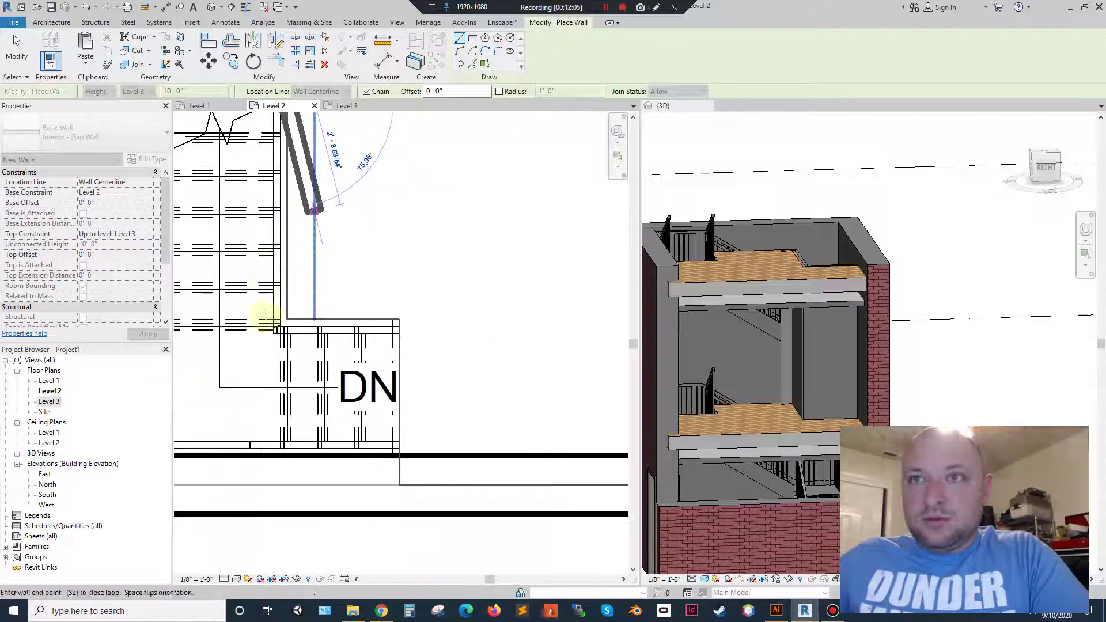
{"action": "left_click", "coordinate": [287, 318]}
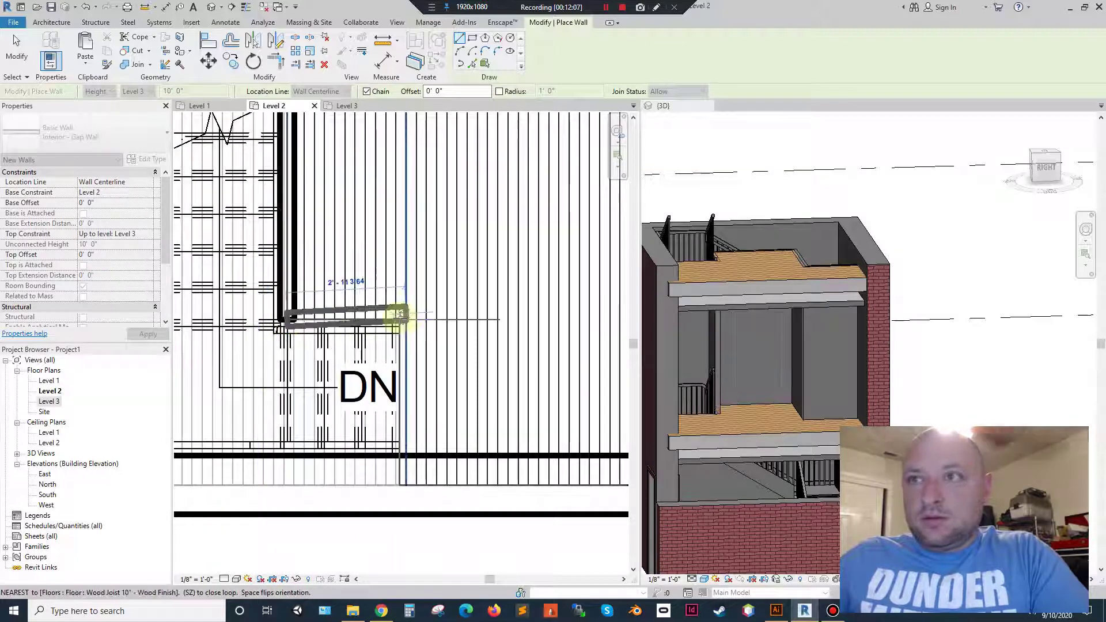
{"action": "left_click", "coordinate": [398, 320]}
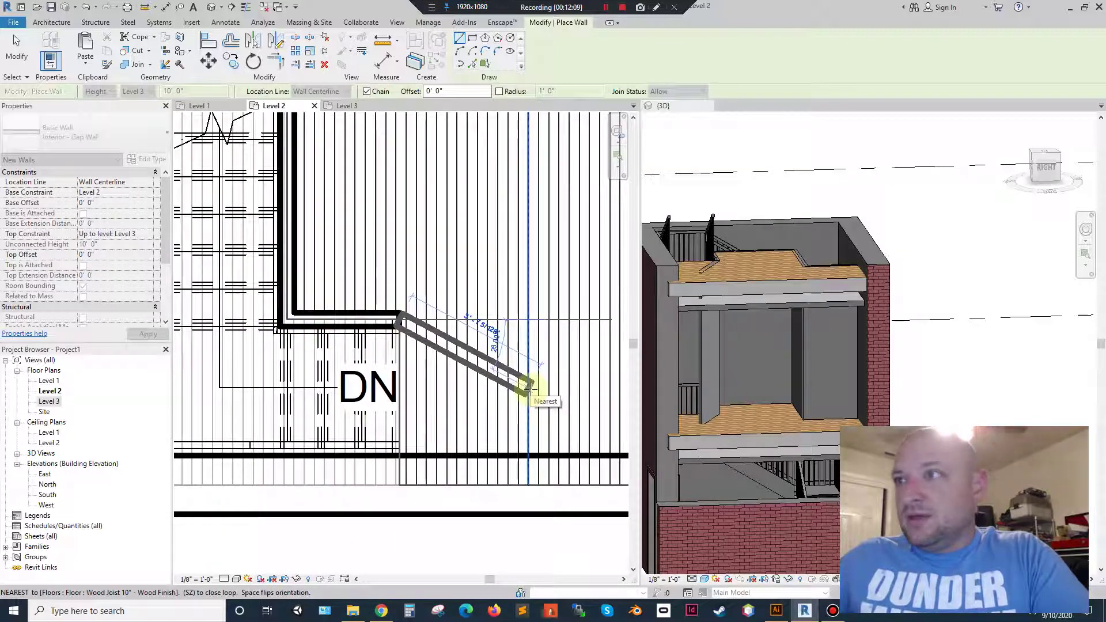
{"action": "left_click", "coordinate": [401, 484]}
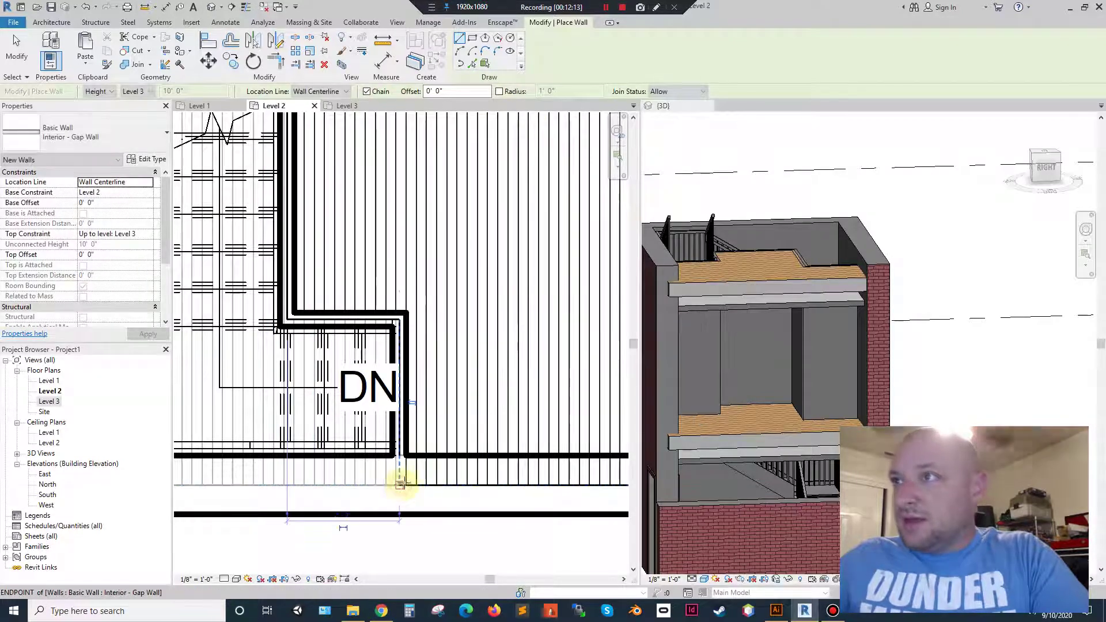
{"action": "key", "text": "Escape"}
{"action": "key", "text": "Escape"}
{"action": "scroll", "coordinate": [724, 254], "scroll_direction": "up", "scroll_amount": 3}
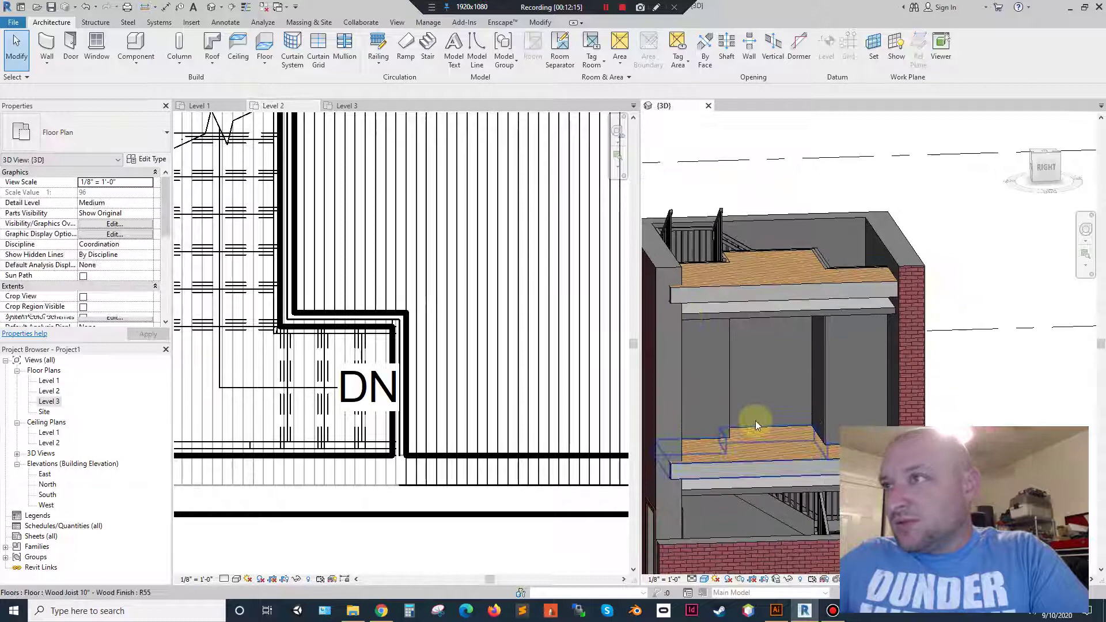
Select the new gap wall and nudge it right in the Level 2 plan to meet the opening edge.
{"action": "middle_click_drag", "start_coordinate": [755, 421], "coordinate": [686, 346], "text": "shift"}
{"action": "scroll", "coordinate": [681, 326], "scroll_direction": "up", "scroll_amount": 5}
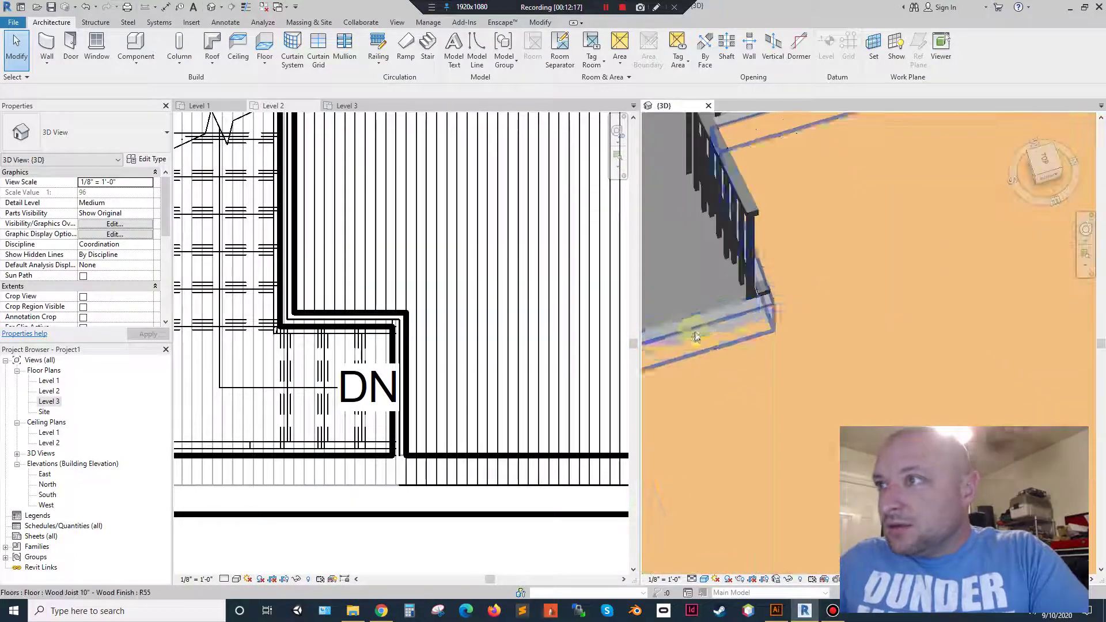
{"action": "left_click", "coordinate": [712, 313]}
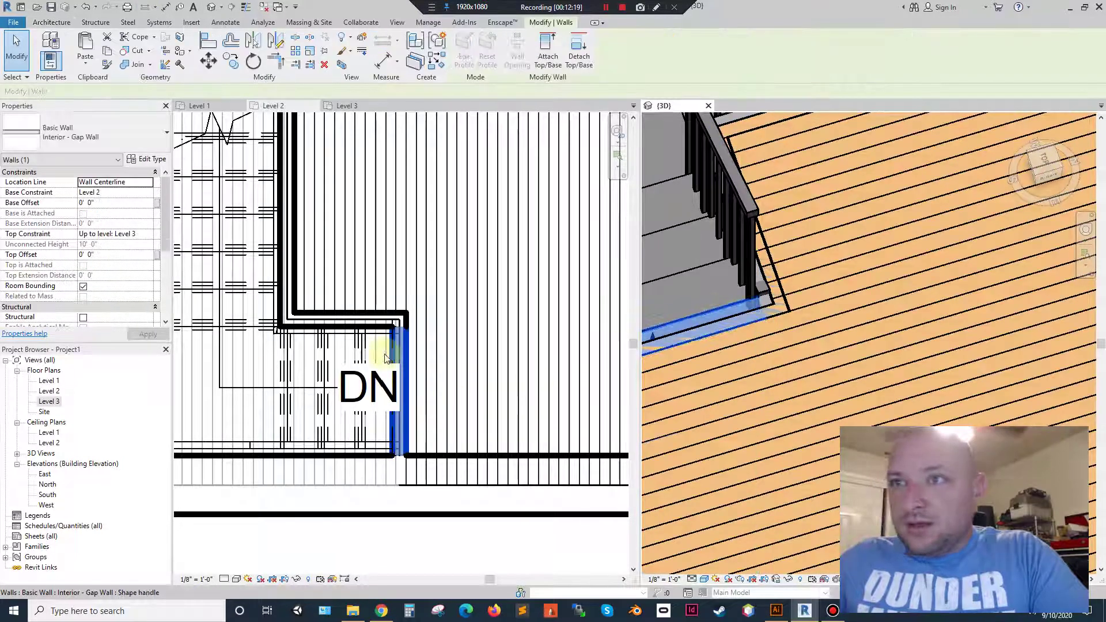
{"action": "left_click", "coordinate": [402, 342]}
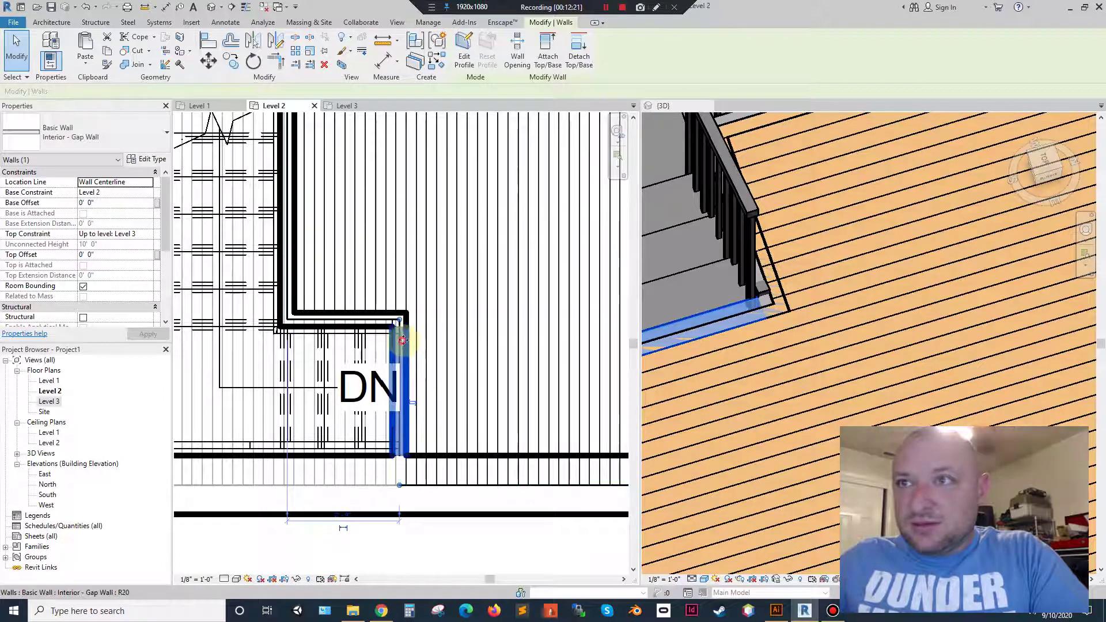
{"action": "left_click_drag", "start_coordinate": [402, 340], "coordinate": [415, 345]}
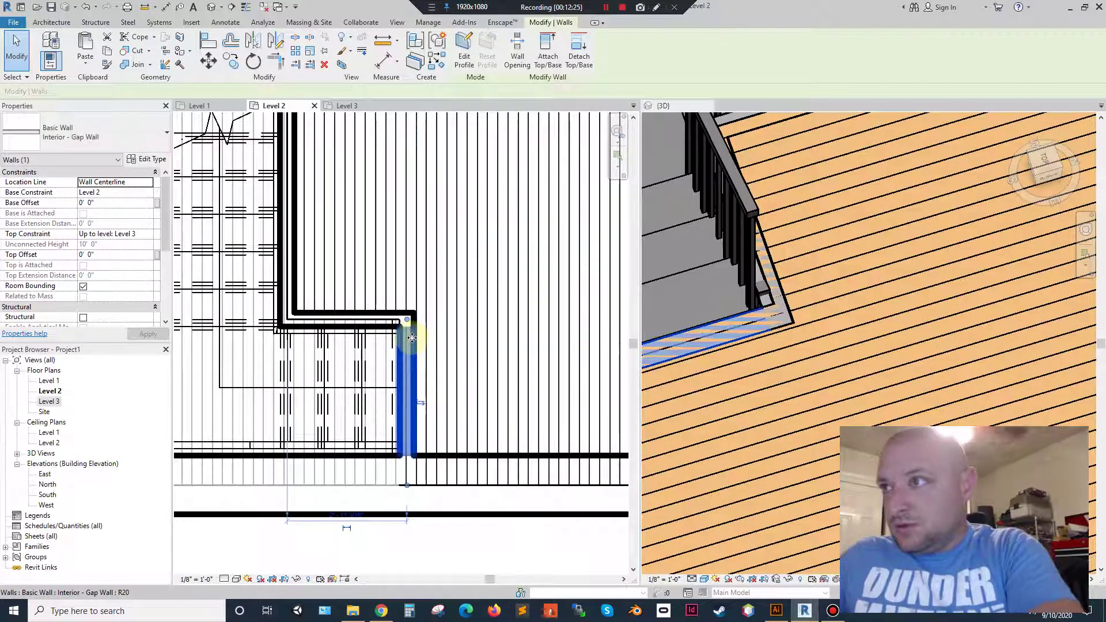
{"action": "scroll", "coordinate": [390, 300], "scroll_direction": "down", "scroll_amount": 2}
{"action": "scroll", "coordinate": [390, 301], "scroll_direction": "down", "scroll_amount": 1}
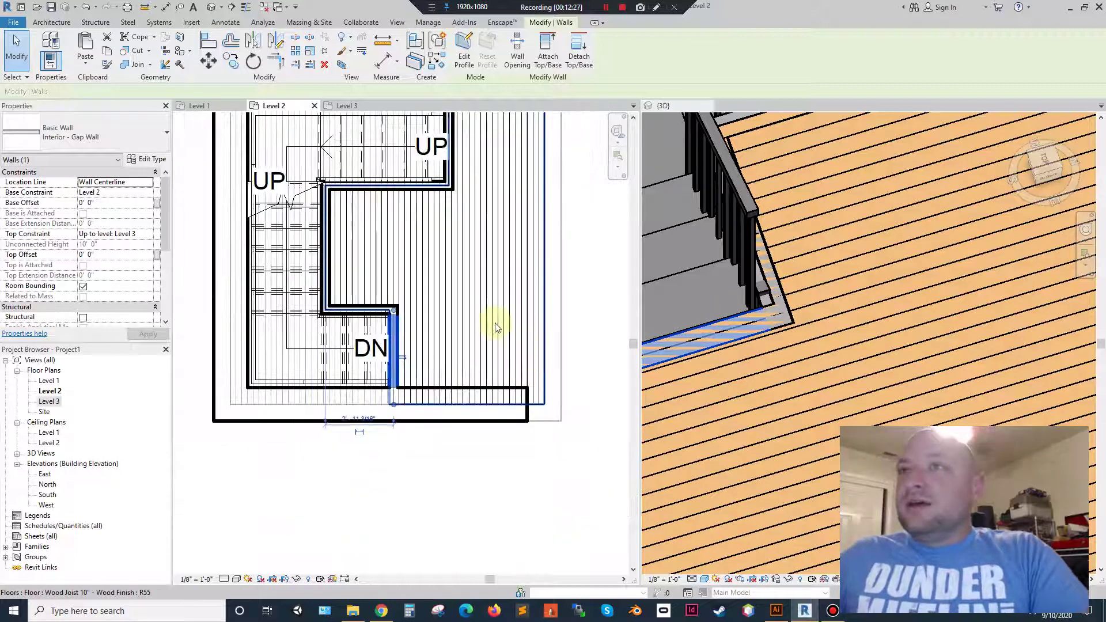
{"action": "scroll", "coordinate": [811, 342], "scroll_direction": "down", "scroll_amount": 5}
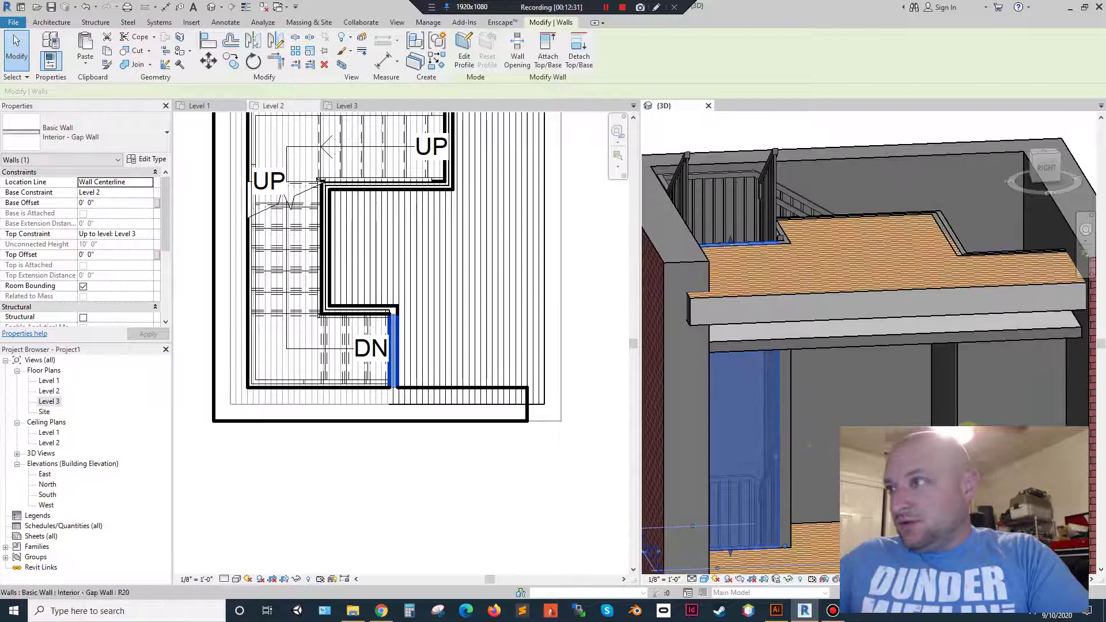
Select the remaining gap walls and set their Top Offset to -0' 0 1/2".
{"action": "left_click", "coordinate": [991, 449], "text": "ctrl"}
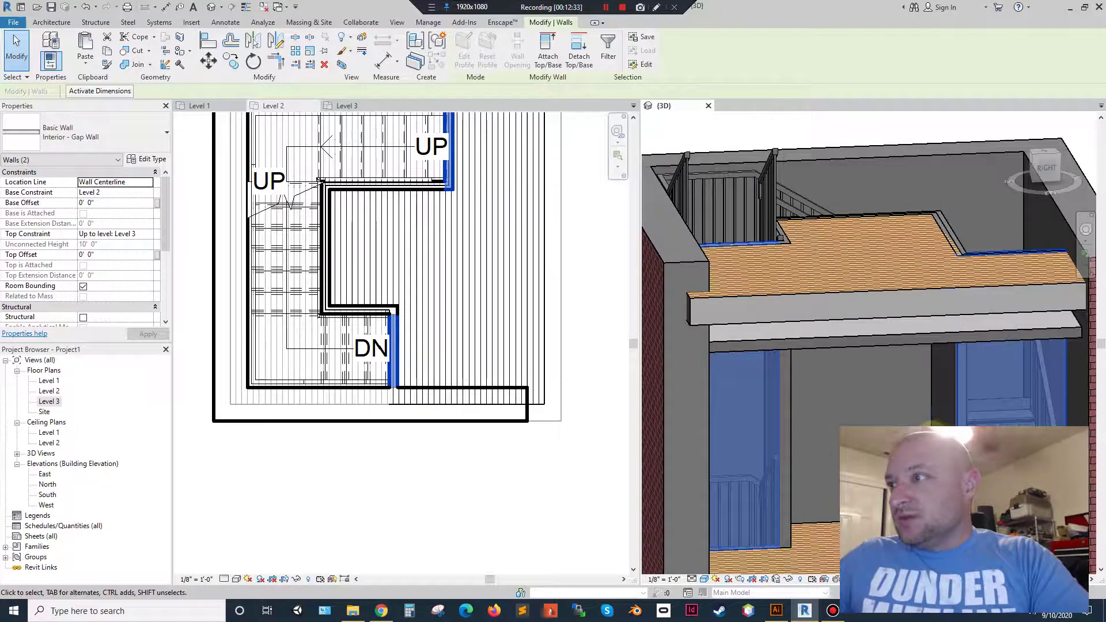
{"action": "left_click", "coordinate": [945, 380], "text": "ctrl"}
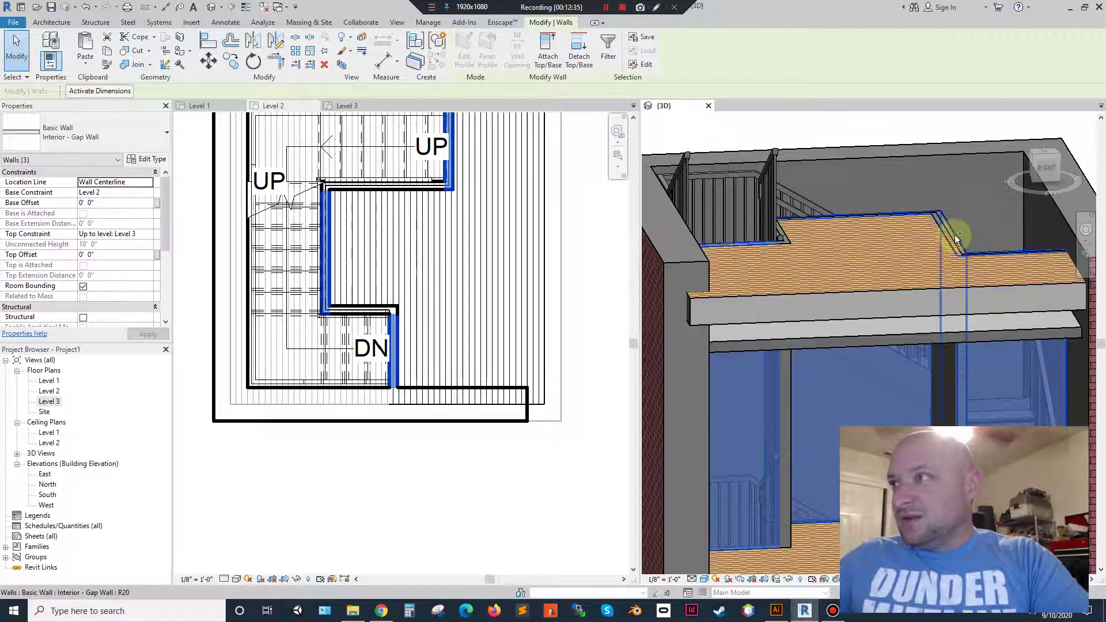
{"action": "left_click", "coordinate": [955, 234], "text": "ctrl"}
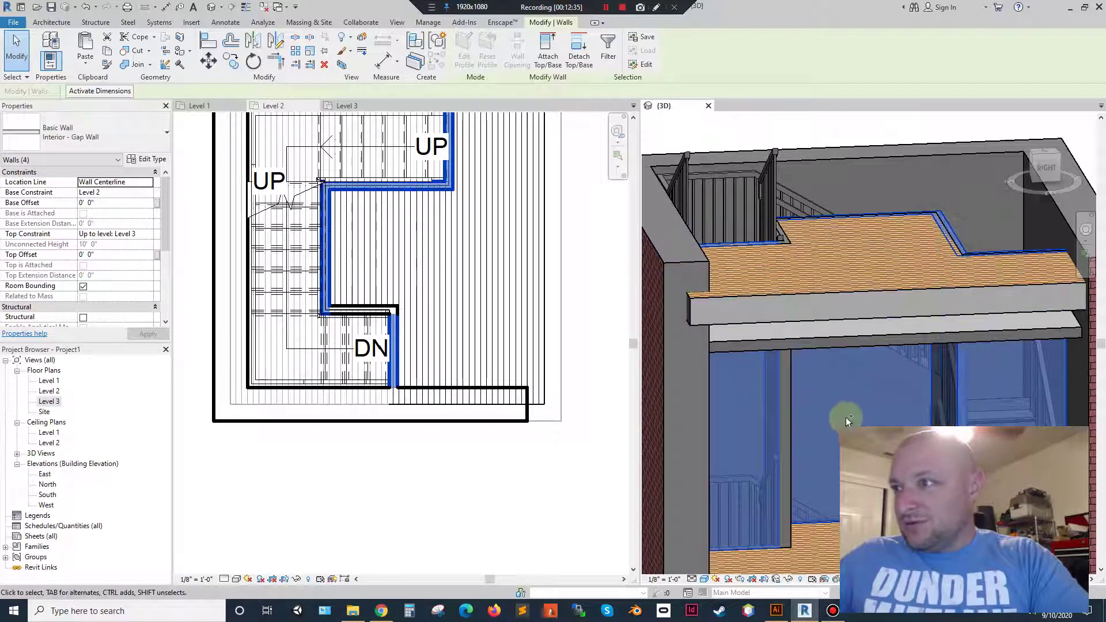
{"action": "left_click", "coordinate": [788, 413], "text": "ctrl"}
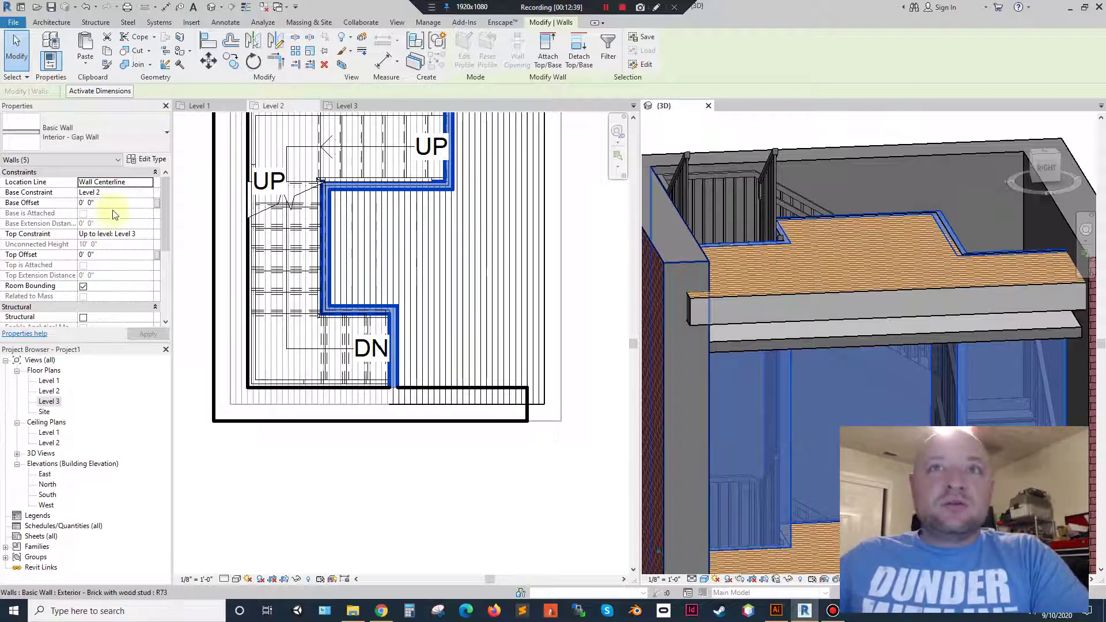
{"action": "left_click", "coordinate": [105, 255]}
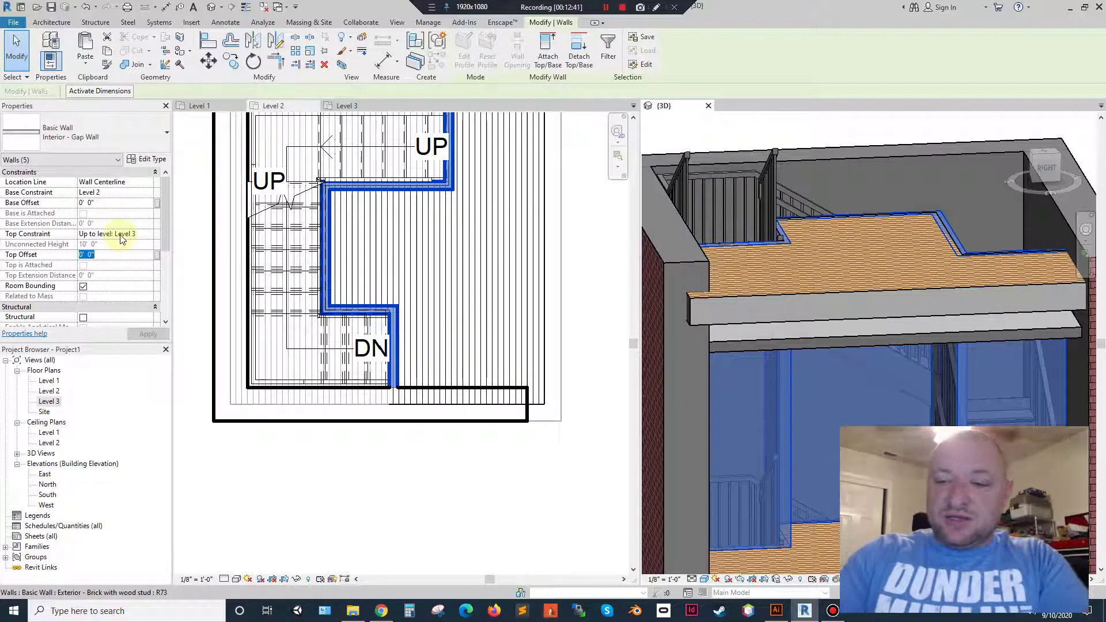
{"action": "type", "text": "-0' 6"}
{"action": "key", "text": "Return"}
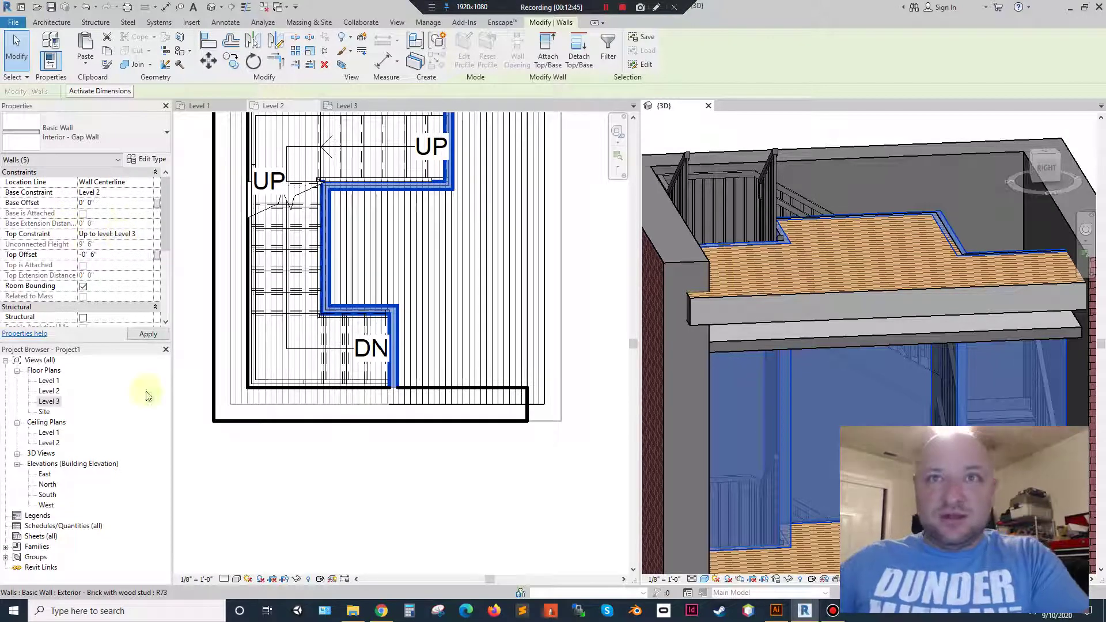
{"action": "left_click", "coordinate": [109, 254]}
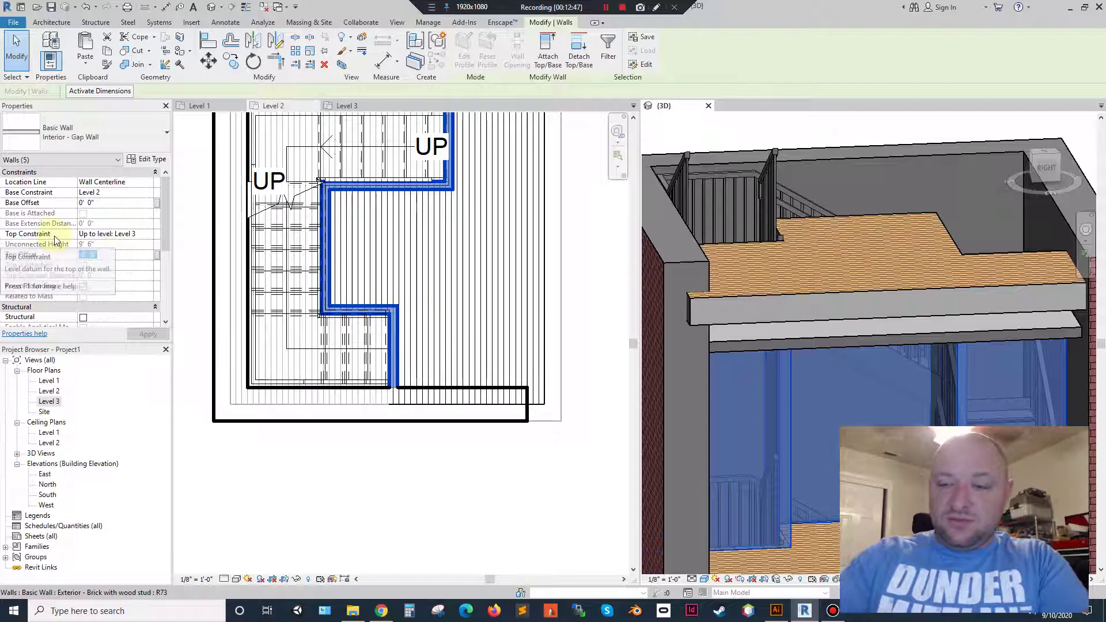
{"action": "type", "text": "-"}
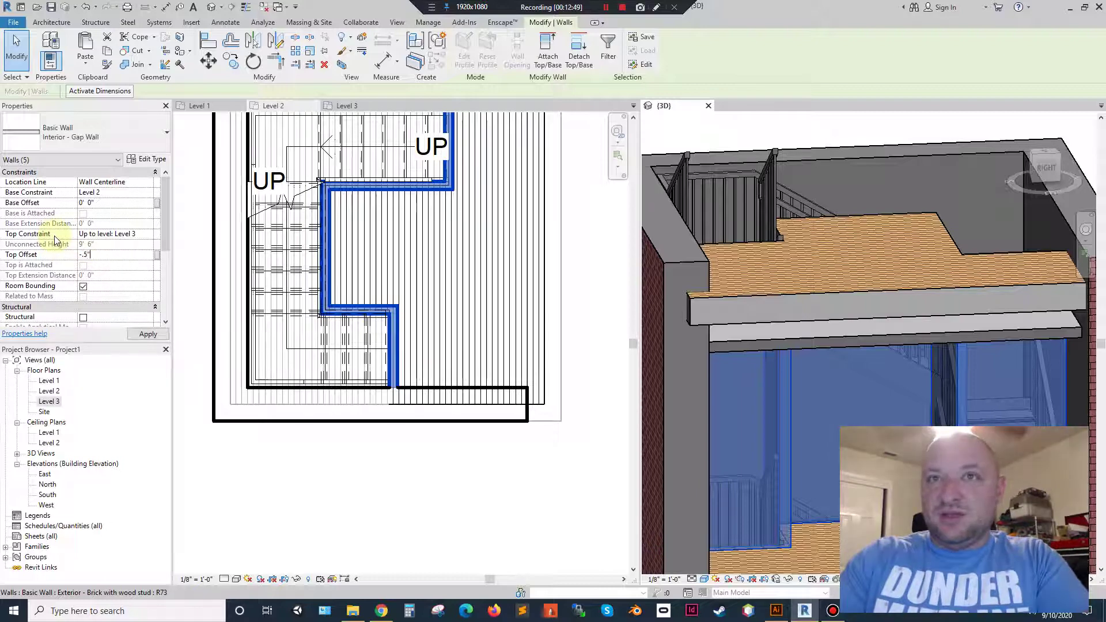
Orbit the 3D view to inspect the lowered wall tops at the floor edge.
{"action": "middle_click_drag", "start_coordinate": [864, 289], "coordinate": [794, 198], "text": "shift"}
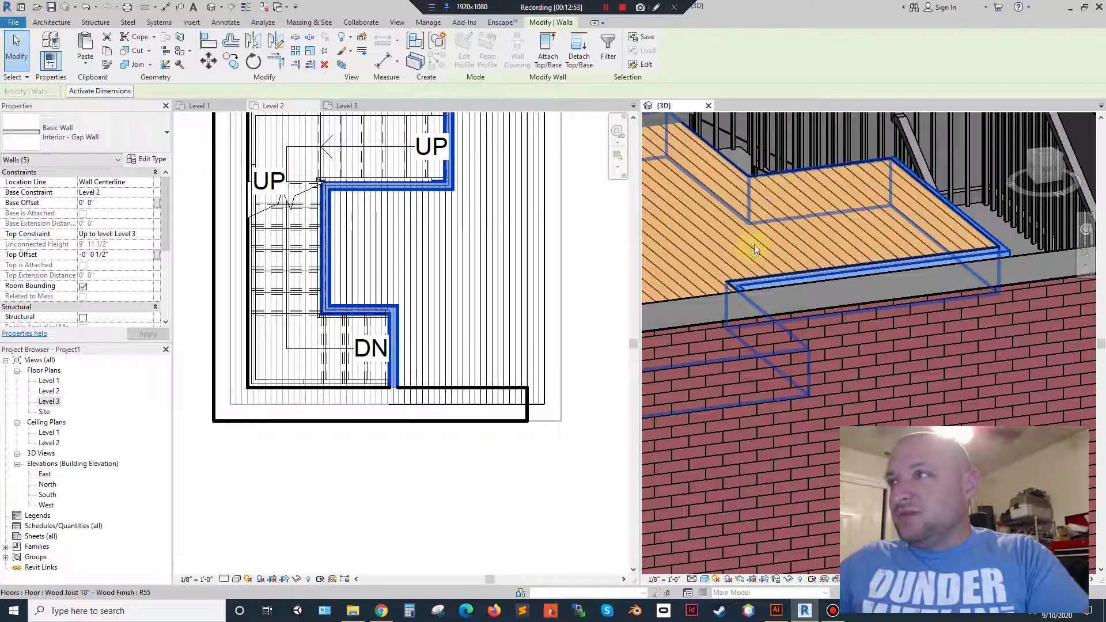
{"action": "middle_click_drag", "start_coordinate": [755, 249], "coordinate": [808, 268], "text": "shift"}
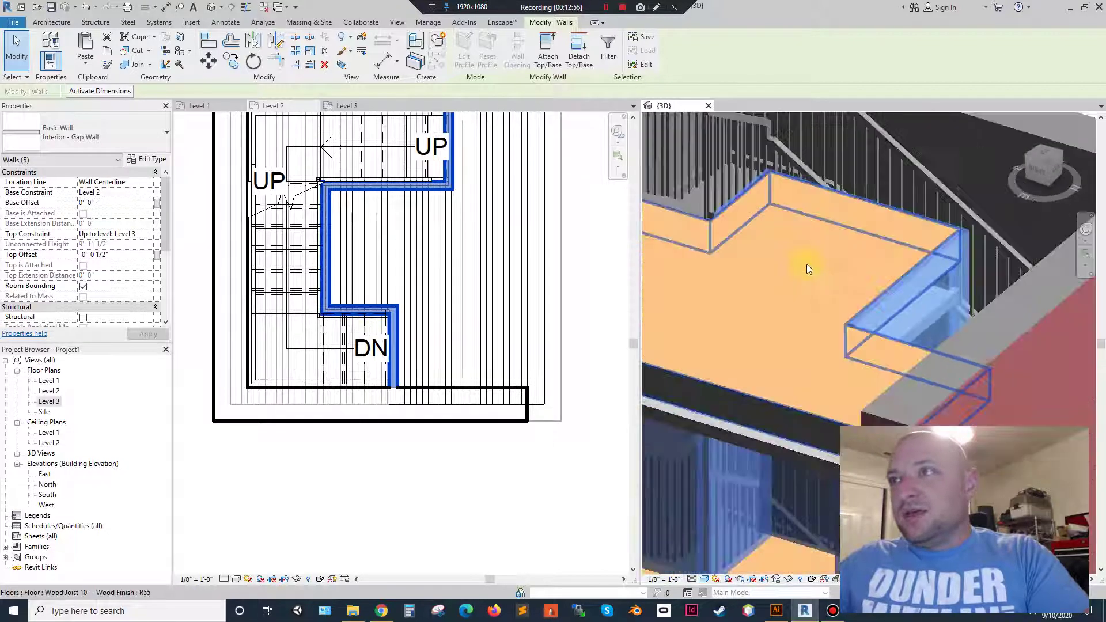
{"action": "scroll", "coordinate": [808, 269], "scroll_direction": "down", "scroll_amount": 4}
{"action": "middle_click_drag", "start_coordinate": [747, 284], "coordinate": [790, 297], "text": "shift"}
{"action": "scroll", "coordinate": [938, 259], "scroll_direction": "up", "scroll_amount": 4}
{"action": "middle_click_drag", "start_coordinate": [872, 297], "coordinate": [638, 356], "text": "shift"}
{"action": "scroll", "coordinate": [638, 356], "scroll_direction": "down", "scroll_amount": 2}
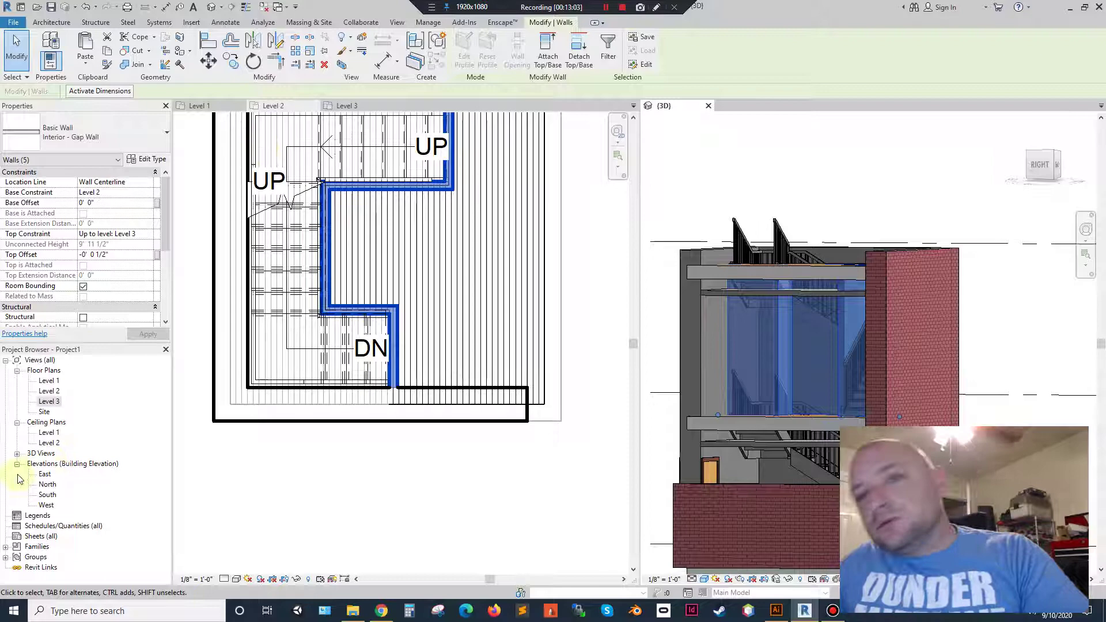
Open the East elevation, compare it with the 3D view, and clear the wall selection.
{"action": "left_click", "coordinate": [48, 485]}
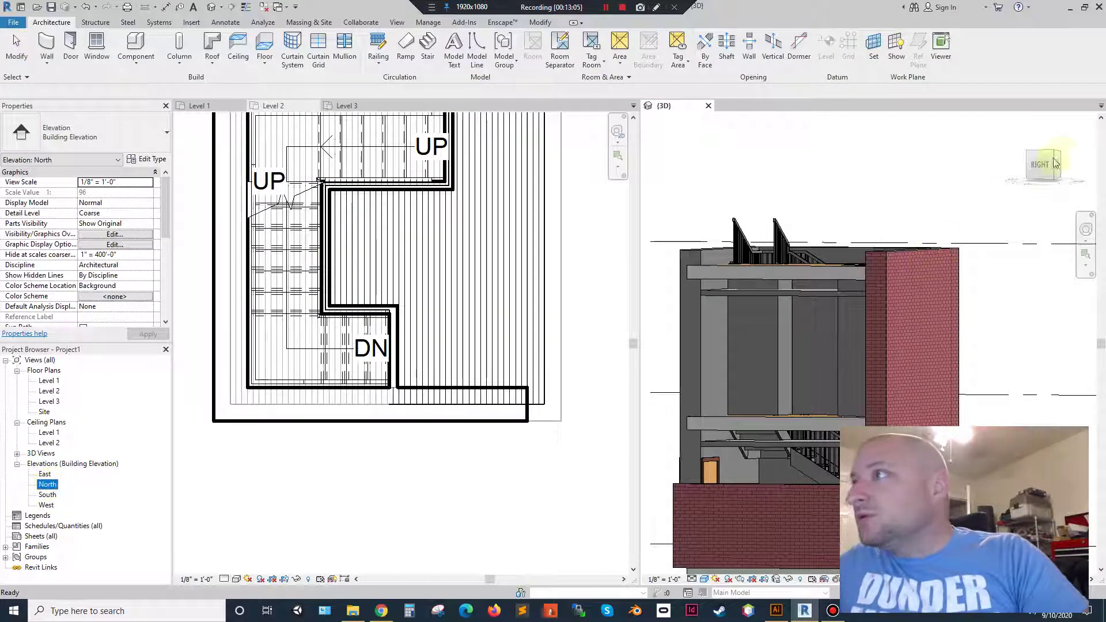
{"action": "key", "text": "ctrl+Left"}
{"action": "middle_click_drag", "start_coordinate": [854, 197], "coordinate": [1042, 211], "text": "shift"}
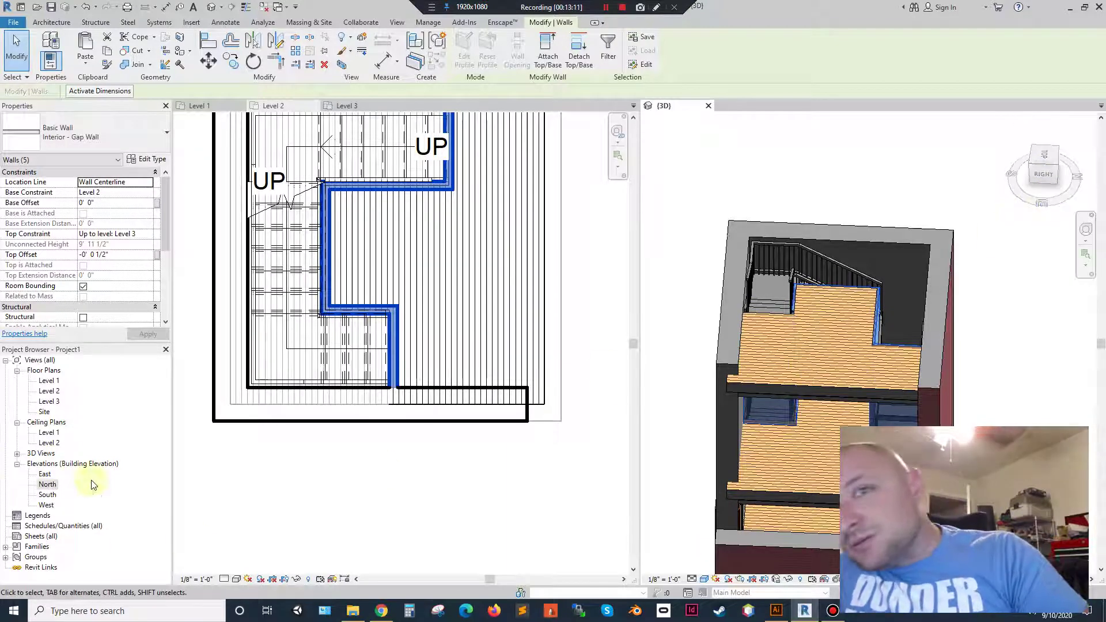
{"action": "double_click", "coordinate": [46, 477]}
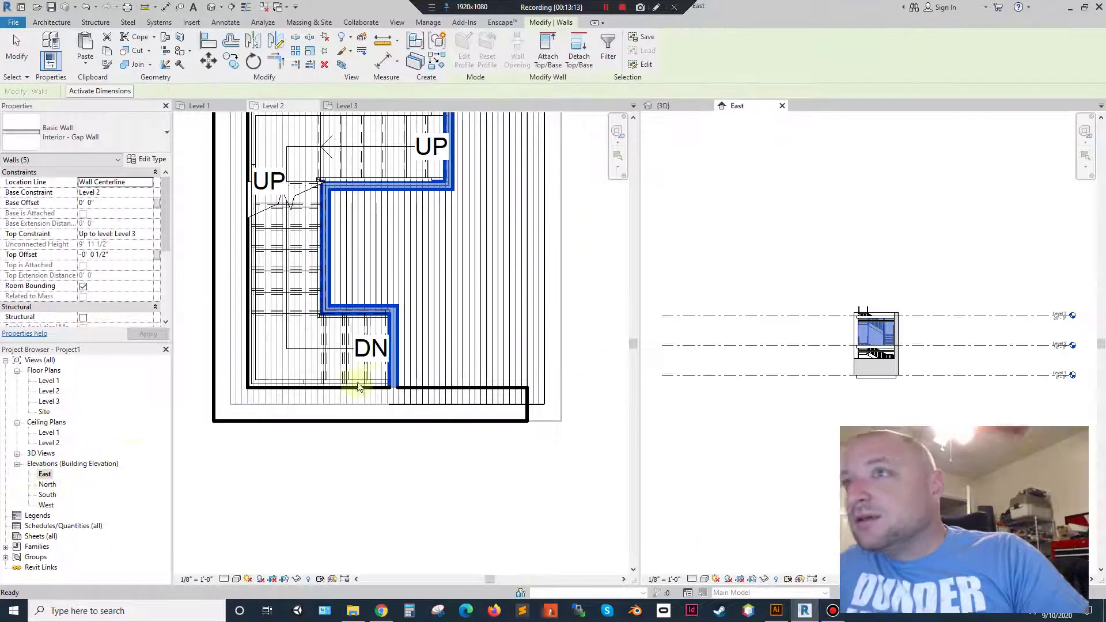
{"action": "scroll", "coordinate": [780, 369], "scroll_direction": "up", "scroll_amount": 5}
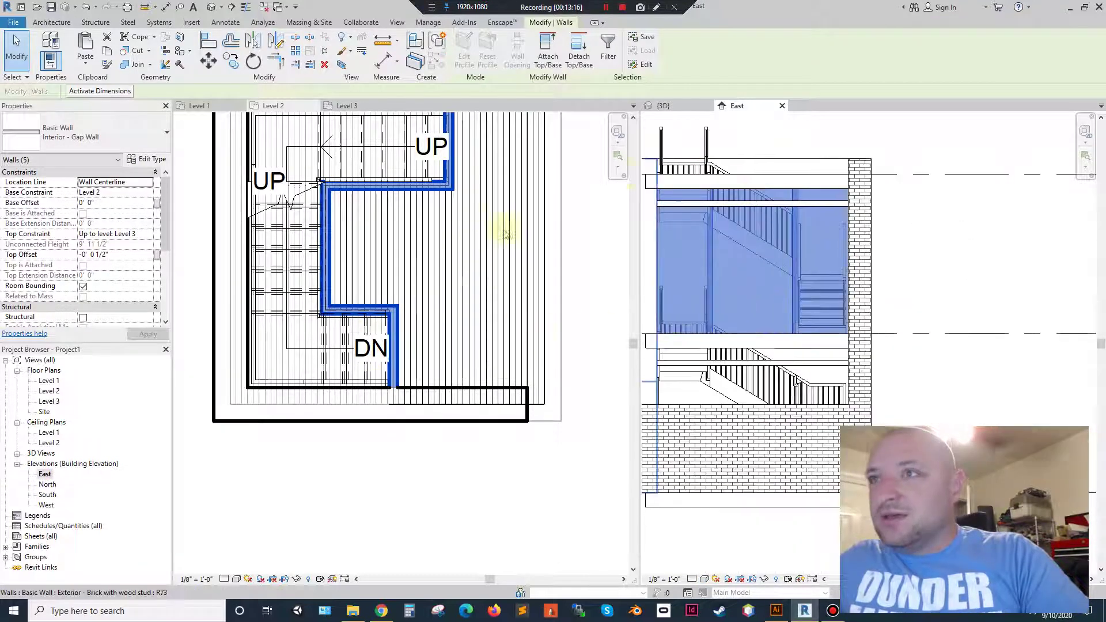
{"action": "left_click", "coordinate": [682, 104]}
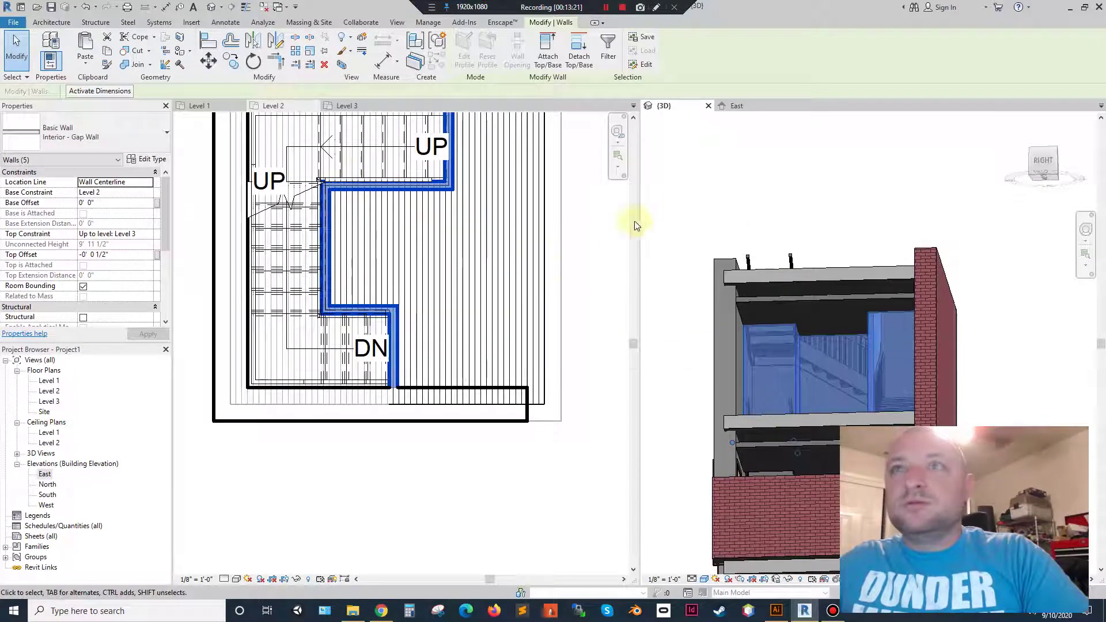
{"action": "left_click", "coordinate": [734, 107]}
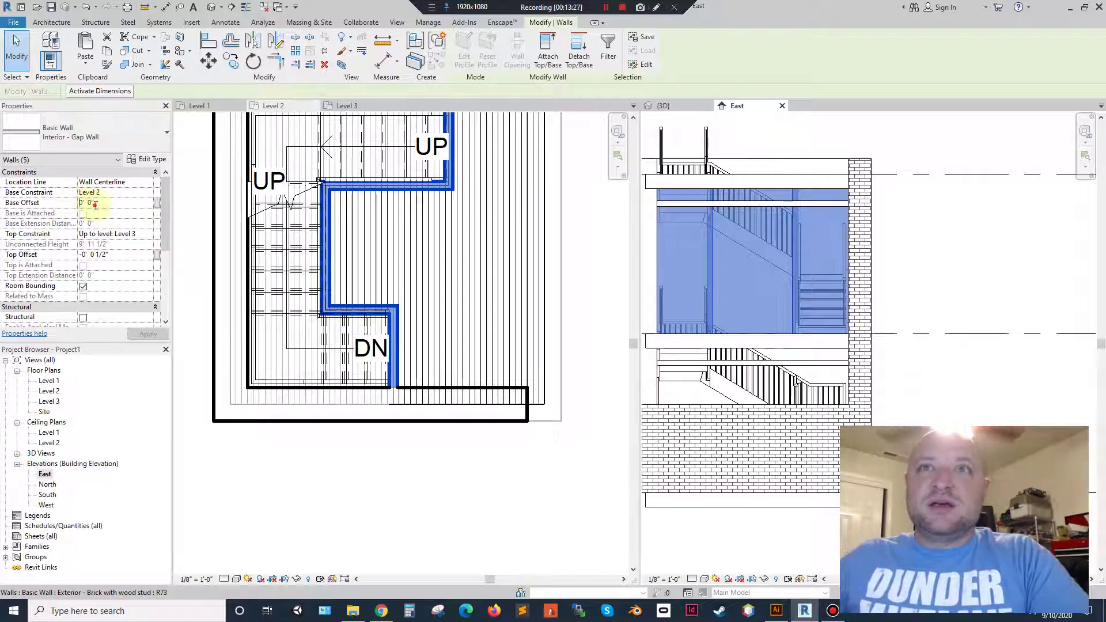
{"action": "key", "text": "Escape"}
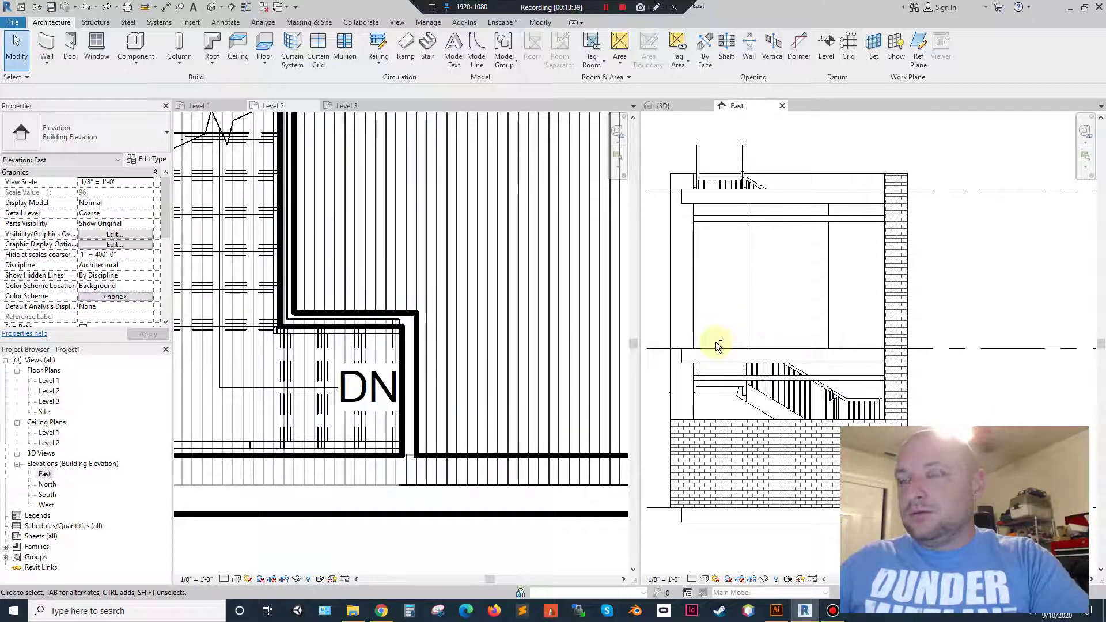
Select the five gap walls around the stair opening in the East elevation and 3D views.
{"action": "left_click", "coordinate": [745, 236]}
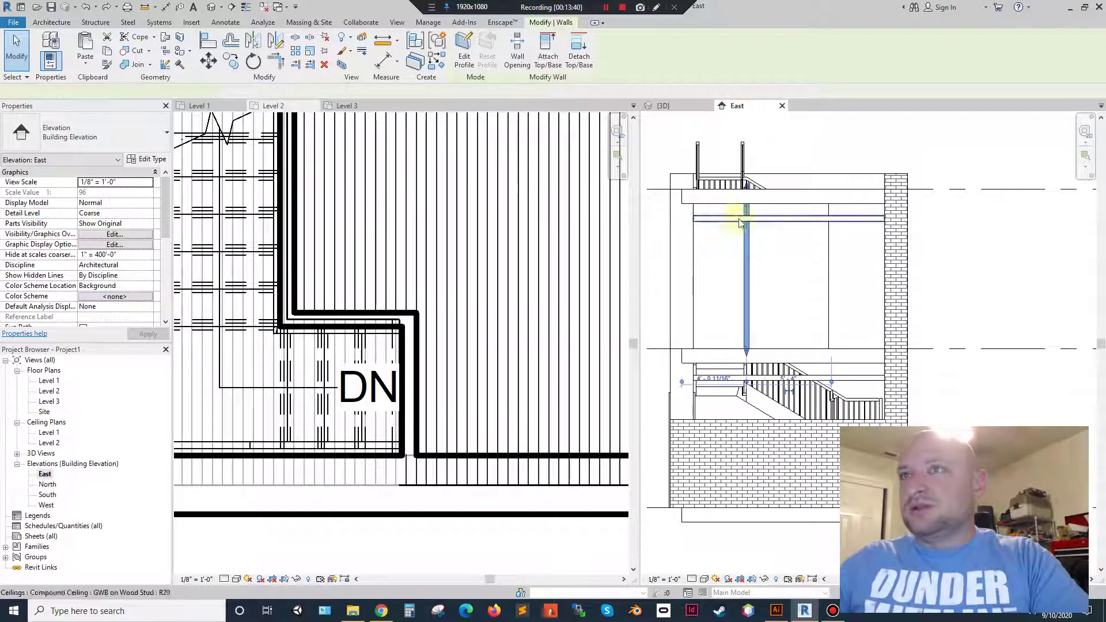
{"action": "left_click", "coordinate": [677, 106]}
{"action": "middle_click_drag", "start_coordinate": [759, 232], "coordinate": [780, 341], "text": "shift"}
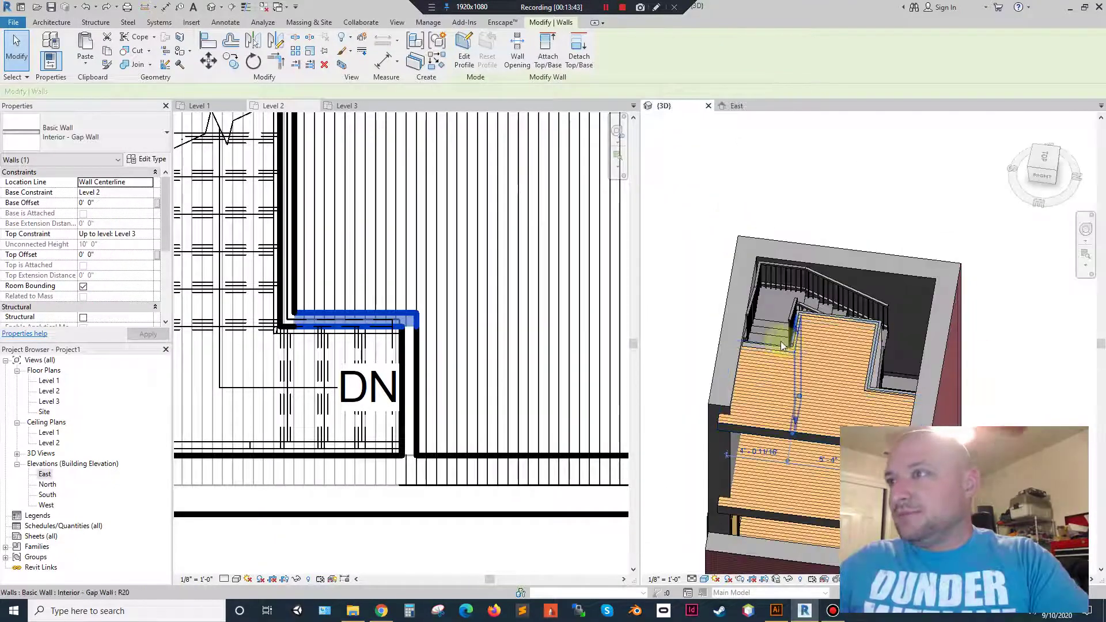
{"action": "mouse_move", "coordinate": [860, 353]}
{"action": "middle_mouse_down", "text": "shift"}
{"action": "mouse_move", "coordinate": [922, 303]}
{"action": "mouse_move", "coordinate": [848, 369]}
{"action": "middle_mouse_up", "text": "shift"}
{"action": "left_click", "coordinate": [856, 367], "text": "ctrl"}
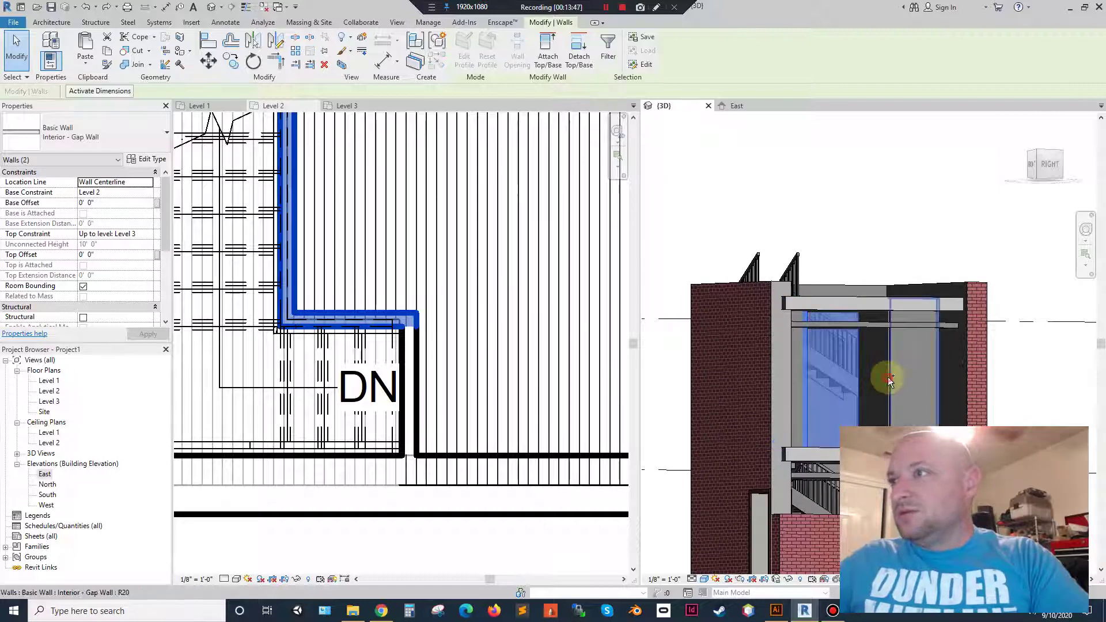
{"action": "left_click", "coordinate": [899, 369], "text": "ctrl"}
{"action": "middle_click_drag", "start_coordinate": [914, 302], "coordinate": [766, 420], "text": "shift"}
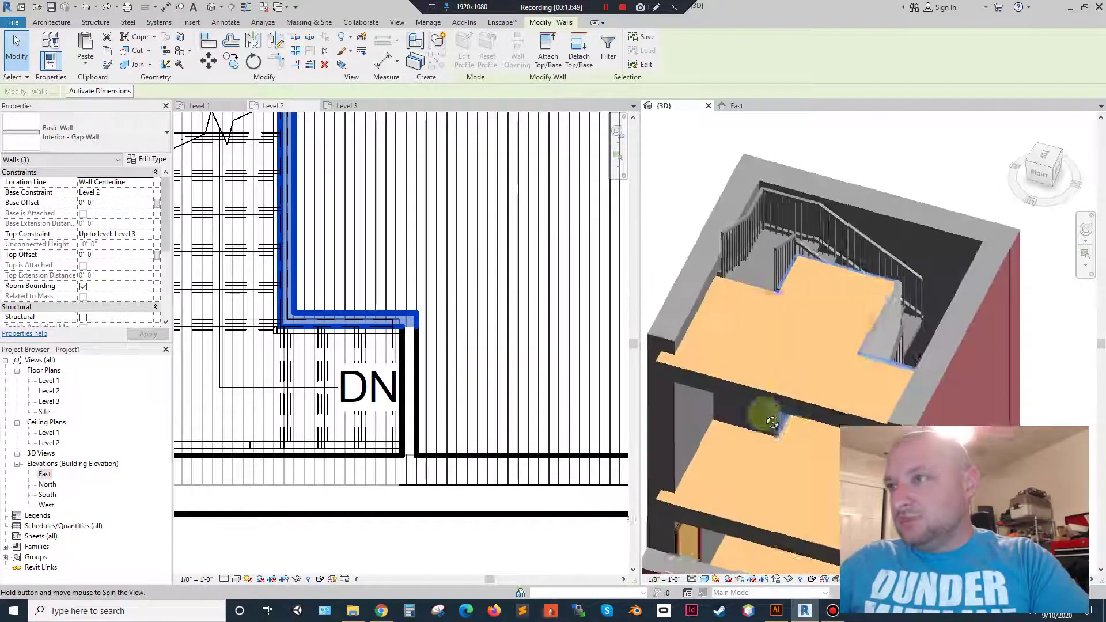
{"action": "left_click", "coordinate": [900, 302], "text": "ctrl"}
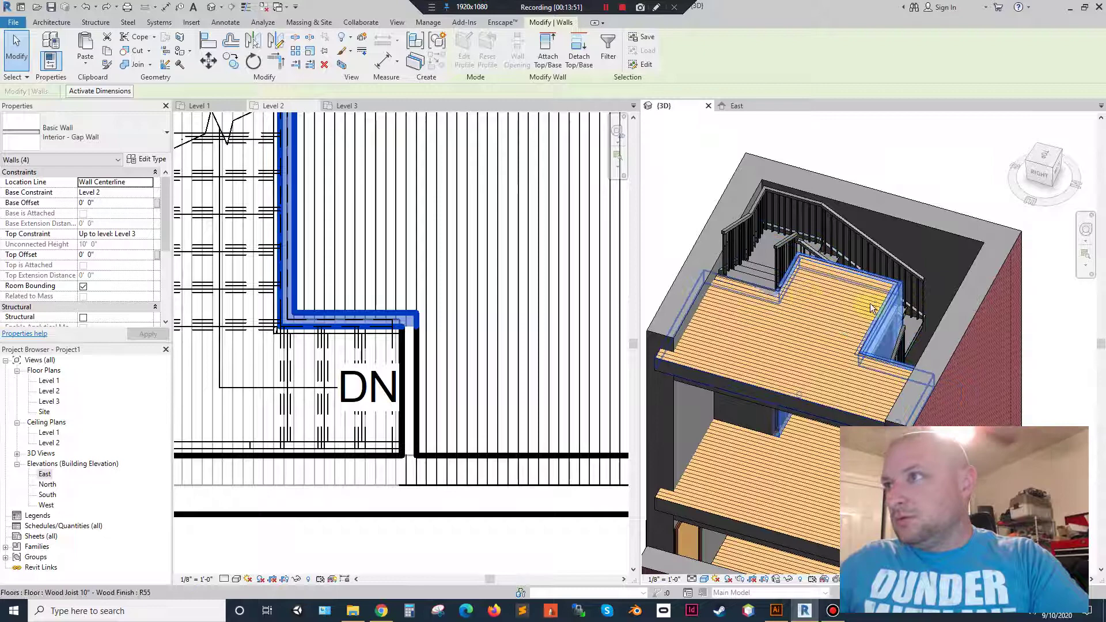
{"action": "middle_click_drag", "start_coordinate": [900, 301], "coordinate": [779, 280], "text": "shift"}
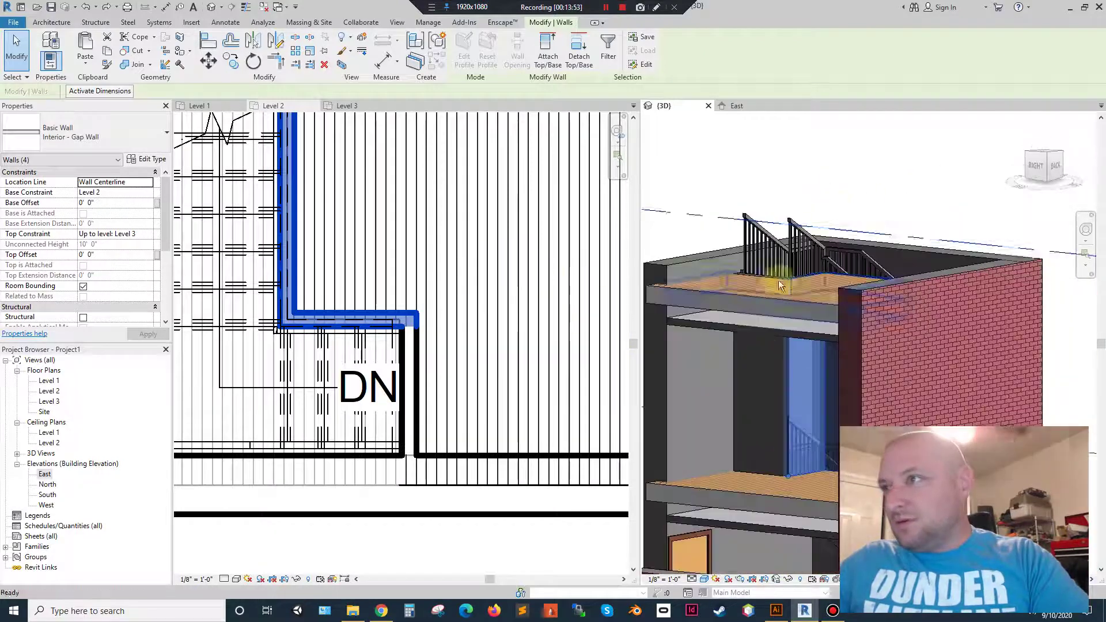
{"action": "left_click", "coordinate": [734, 395], "text": "ctrl"}
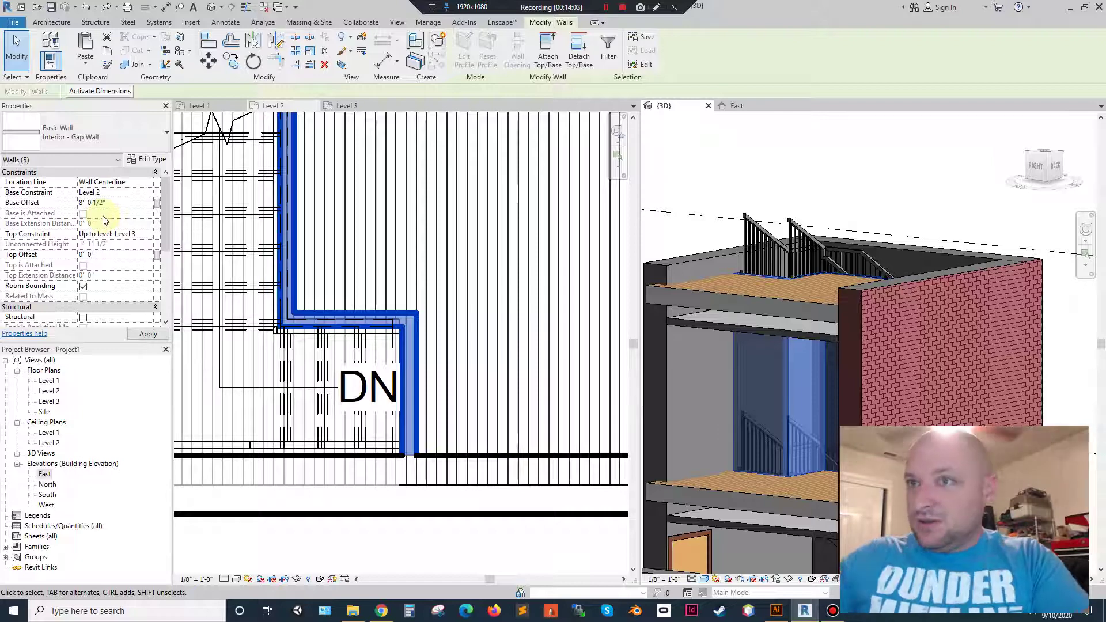
Orbit beneath the opening to check the raised gap walls, then clear the selection.
{"action": "middle_click_drag", "start_coordinate": [701, 362], "coordinate": [871, 297], "text": "shift"}
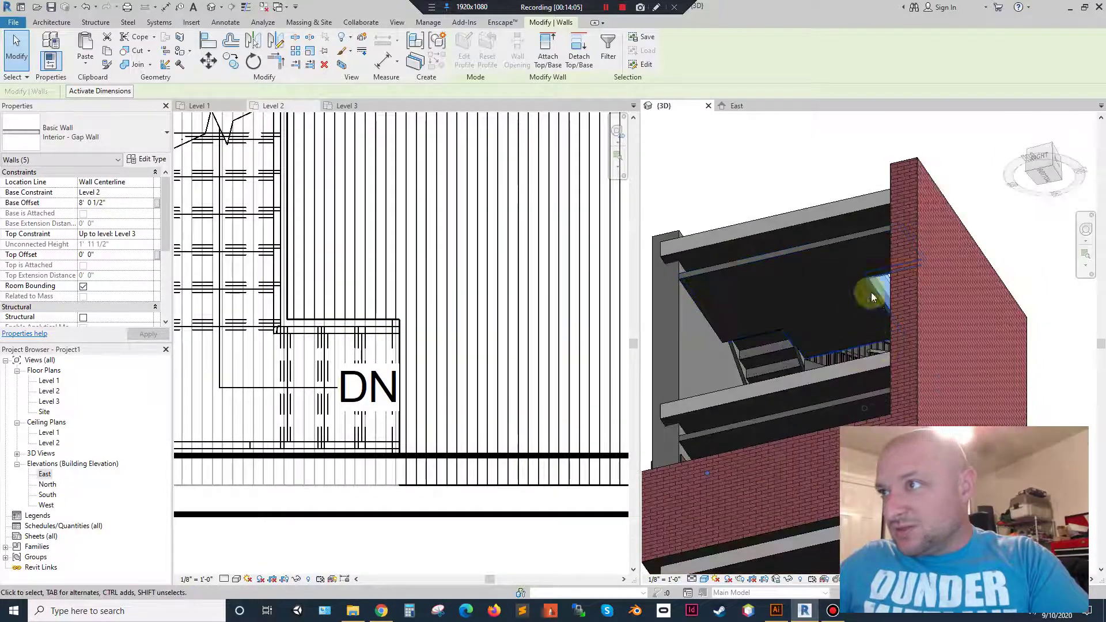
{"action": "scroll", "coordinate": [876, 293], "scroll_direction": "up", "scroll_amount": 2}
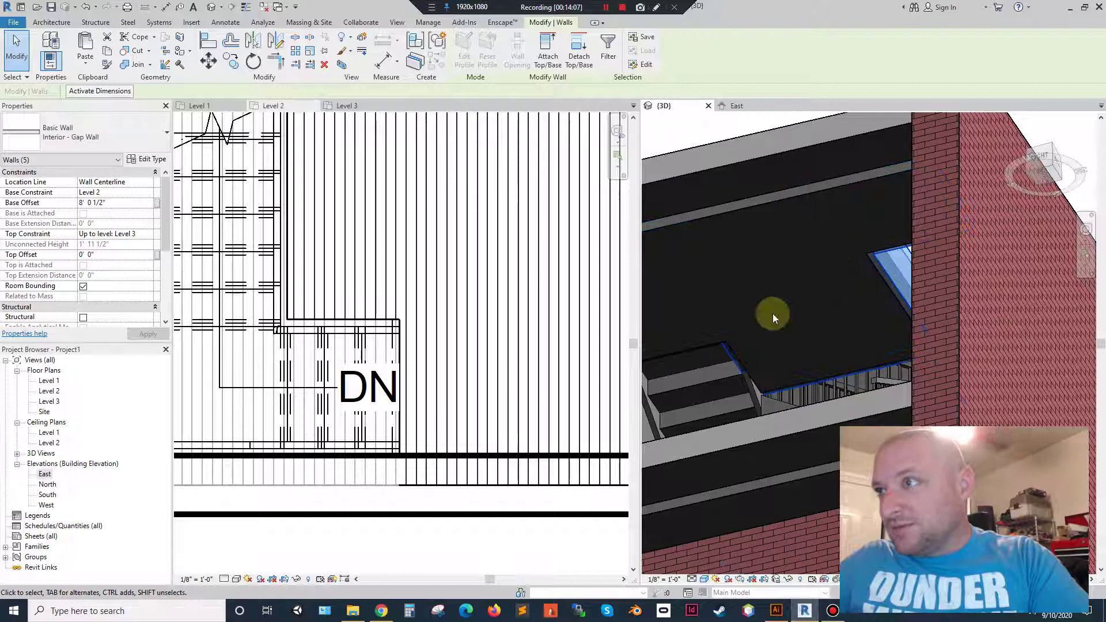
{"action": "middle_click_drag", "start_coordinate": [773, 314], "coordinate": [849, 403], "text": "shift"}
{"action": "scroll", "coordinate": [849, 403], "scroll_direction": "down", "scroll_amount": 5}
{"action": "key", "text": "Escape"}
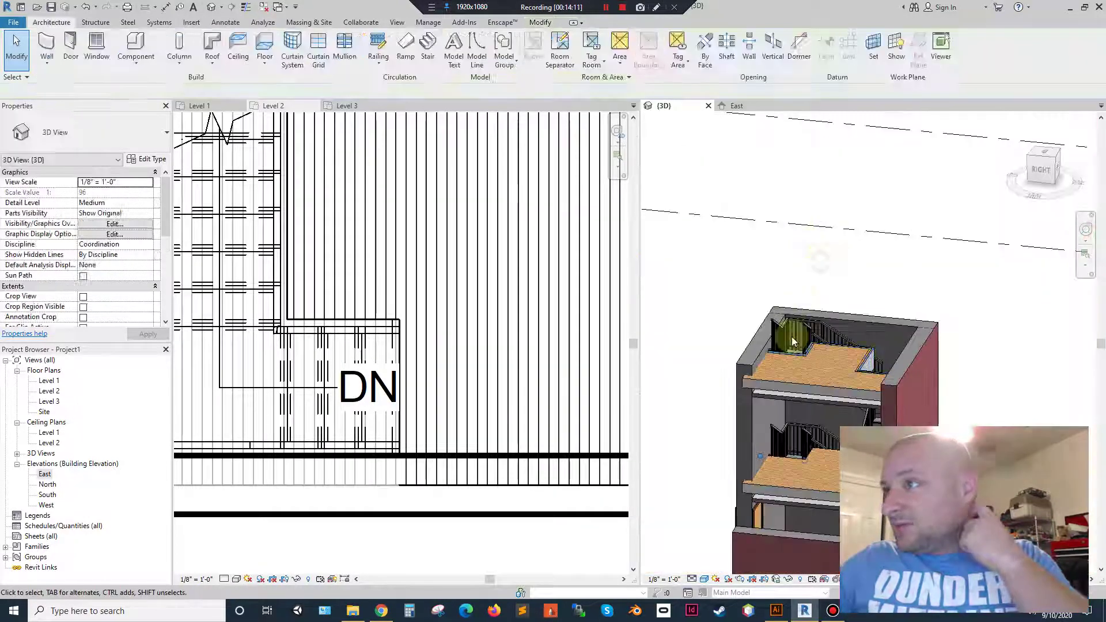
{"action": "middle_click_drag", "start_coordinate": [792, 337], "coordinate": [790, 461], "text": "shift"}
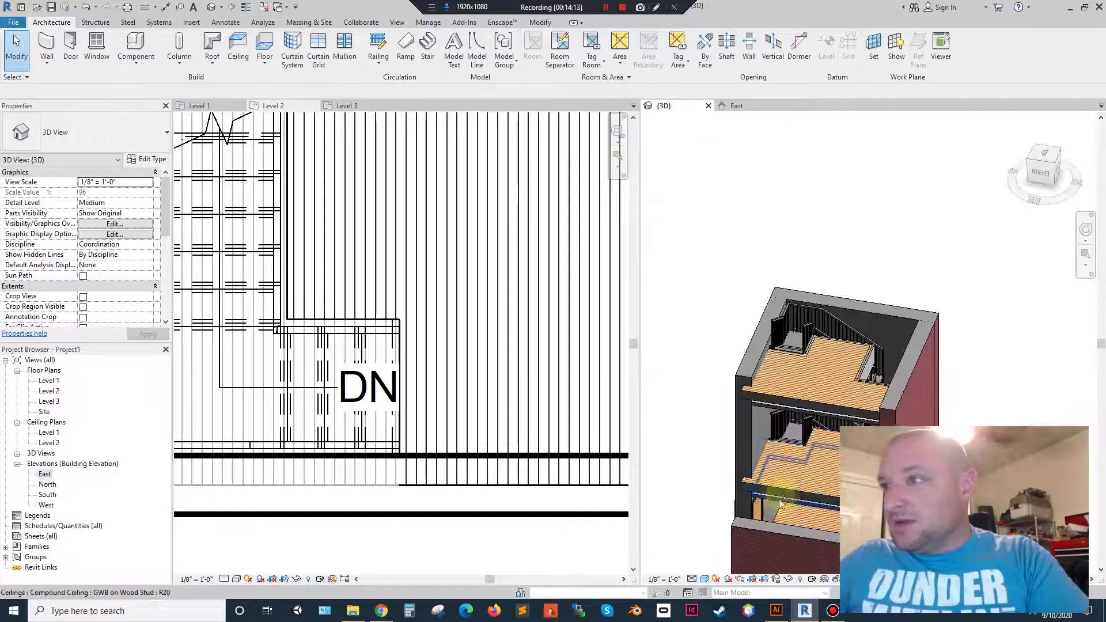
On the Level 1 plan, start an Interior - Gap Wall with Location Line at Wall Centerline.
{"action": "left_click", "coordinate": [220, 105]}
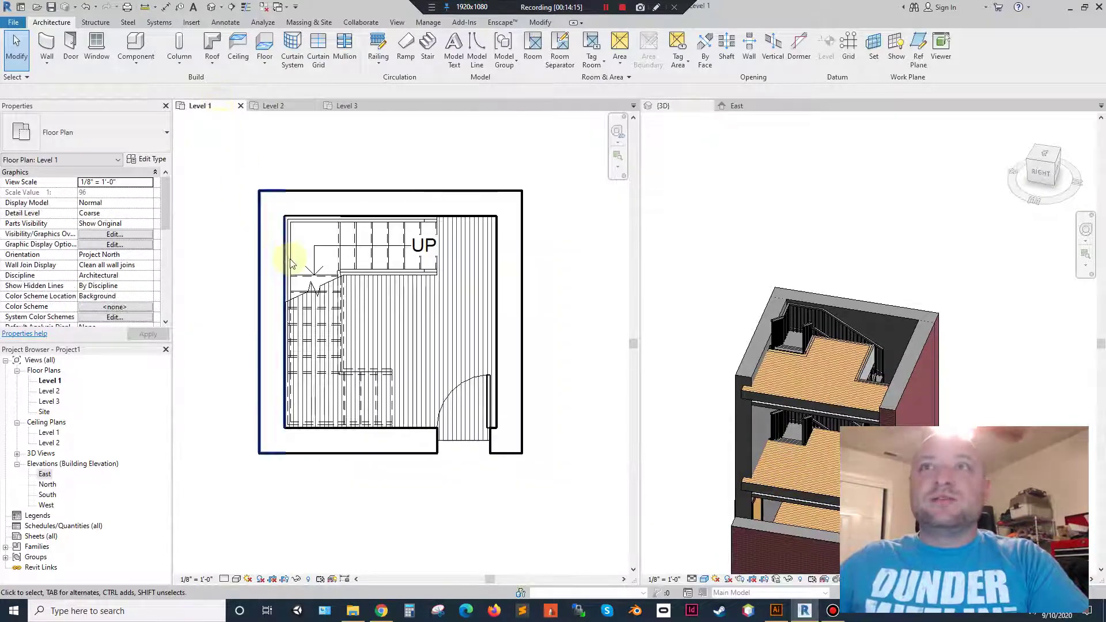
{"action": "left_click", "coordinate": [41, 42]}
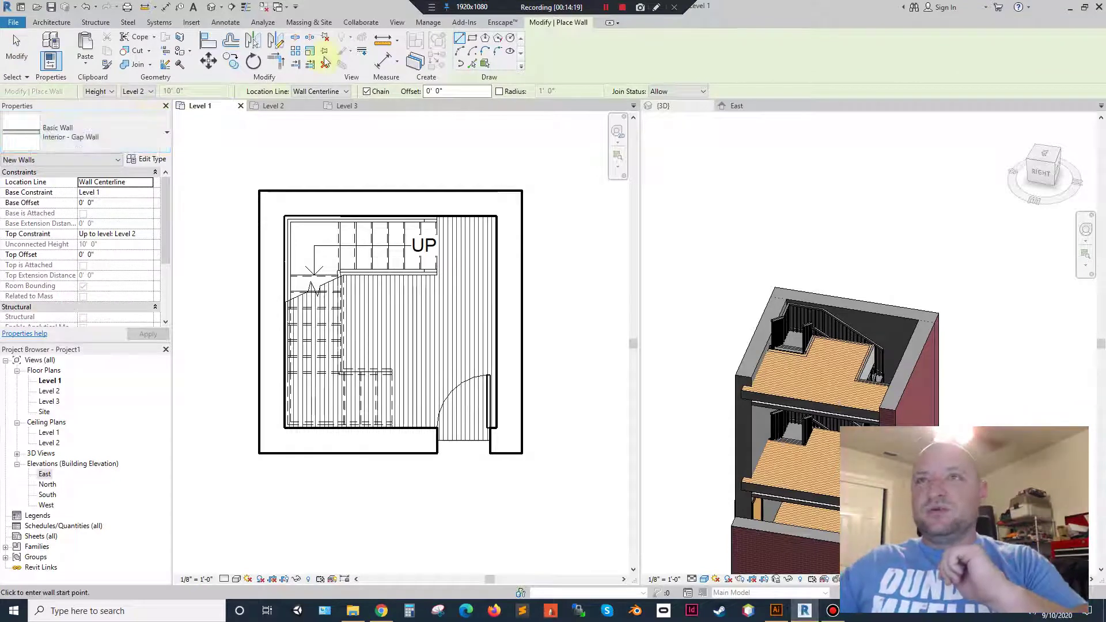
{"action": "left_click", "coordinate": [320, 91]}
{"action": "left_click", "coordinate": [315, 102]}
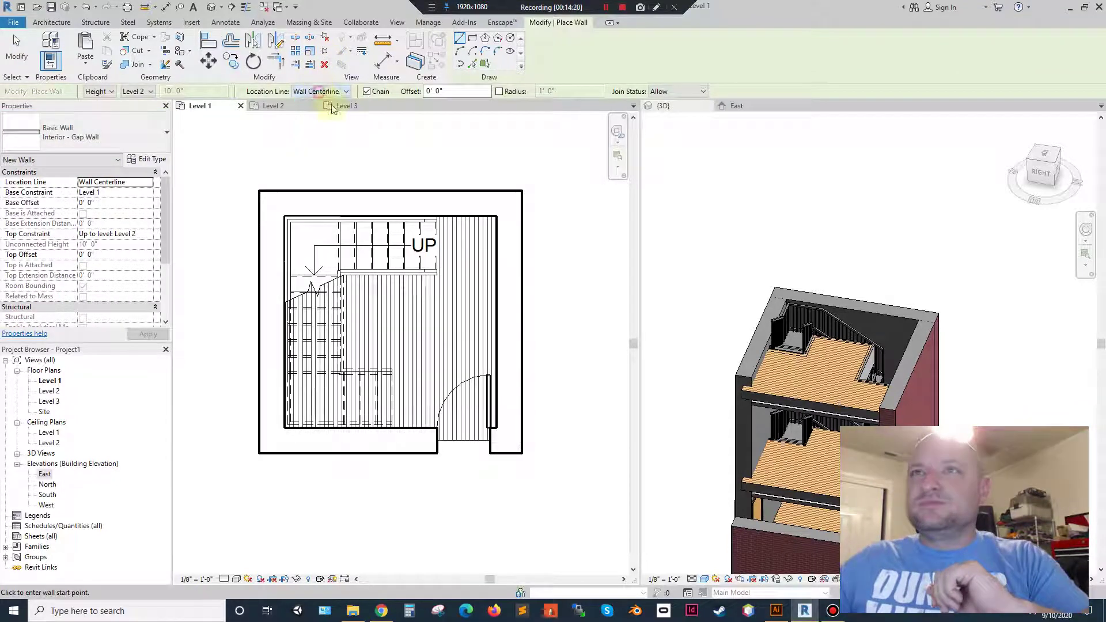
{"action": "scroll", "coordinate": [425, 240], "scroll_direction": "up", "scroll_amount": 3}
Chain gap wall segments around the stair opening's corners, rising to Level 2.
{"action": "left_click", "coordinate": [438, 211]}
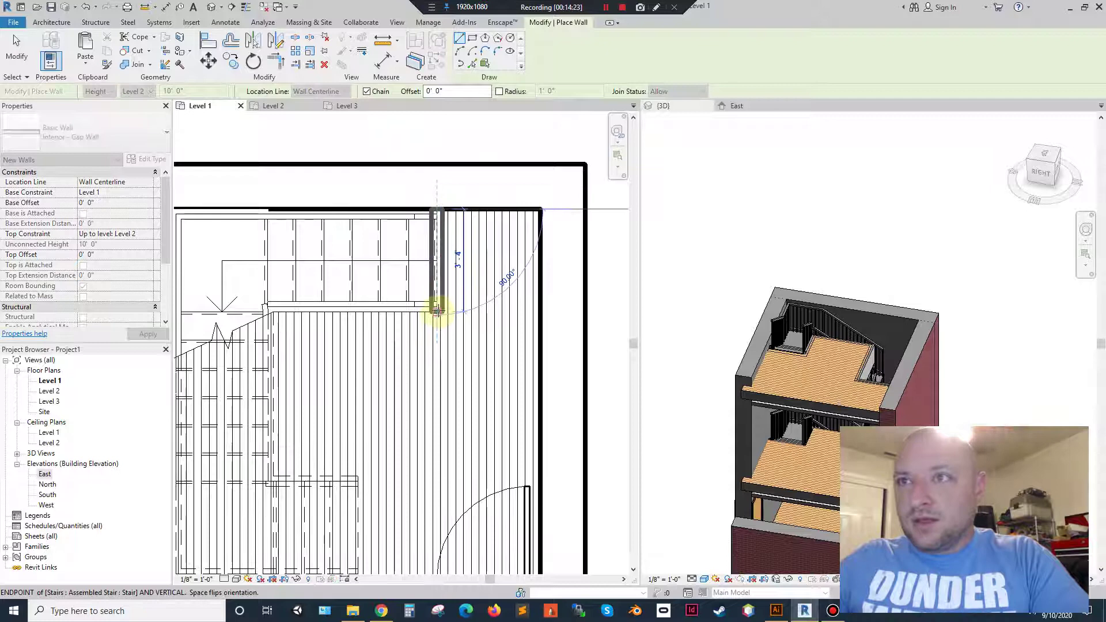
{"action": "left_click", "coordinate": [438, 311]}
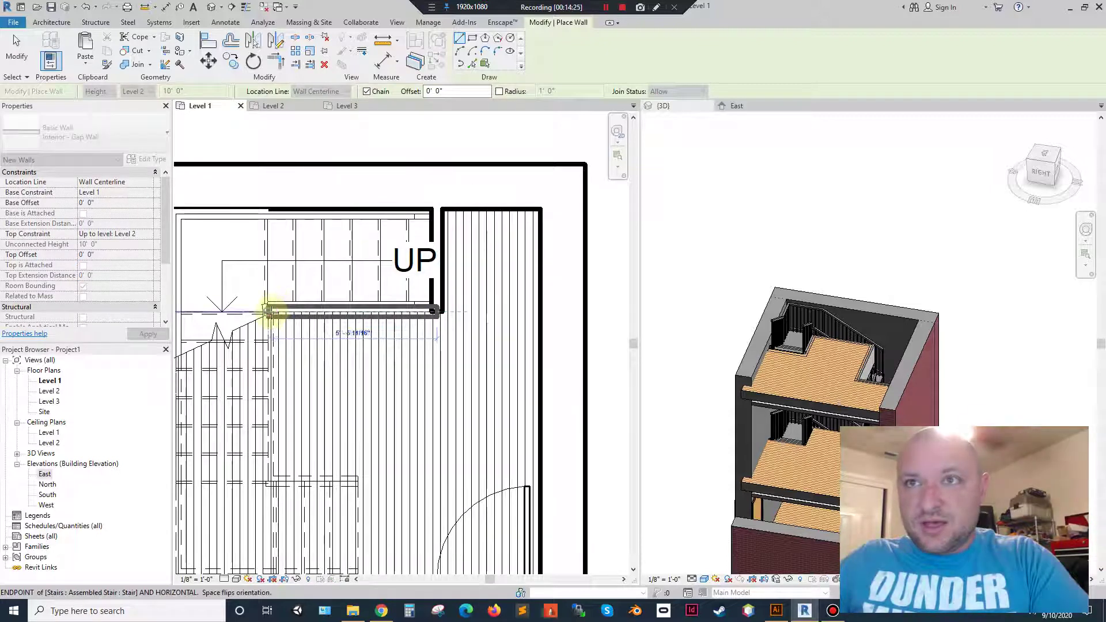
{"action": "left_click", "coordinate": [272, 311]}
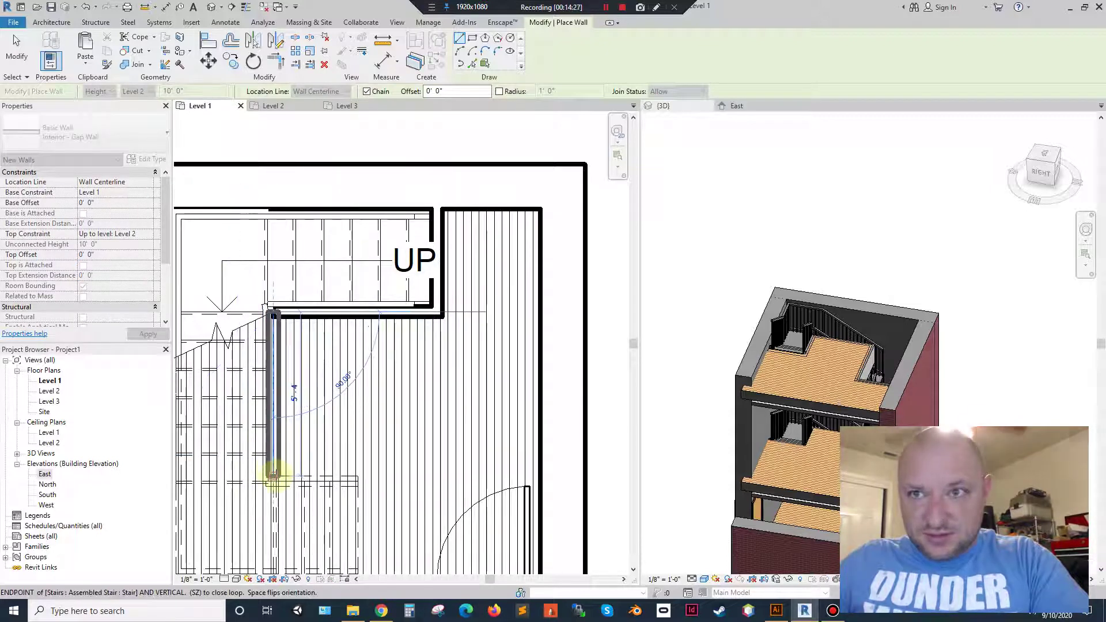
{"action": "left_click", "coordinate": [274, 475]}
{"action": "left_click", "coordinate": [360, 477]}
{"action": "middle_click_drag", "start_coordinate": [395, 441], "coordinate": [406, 291]}
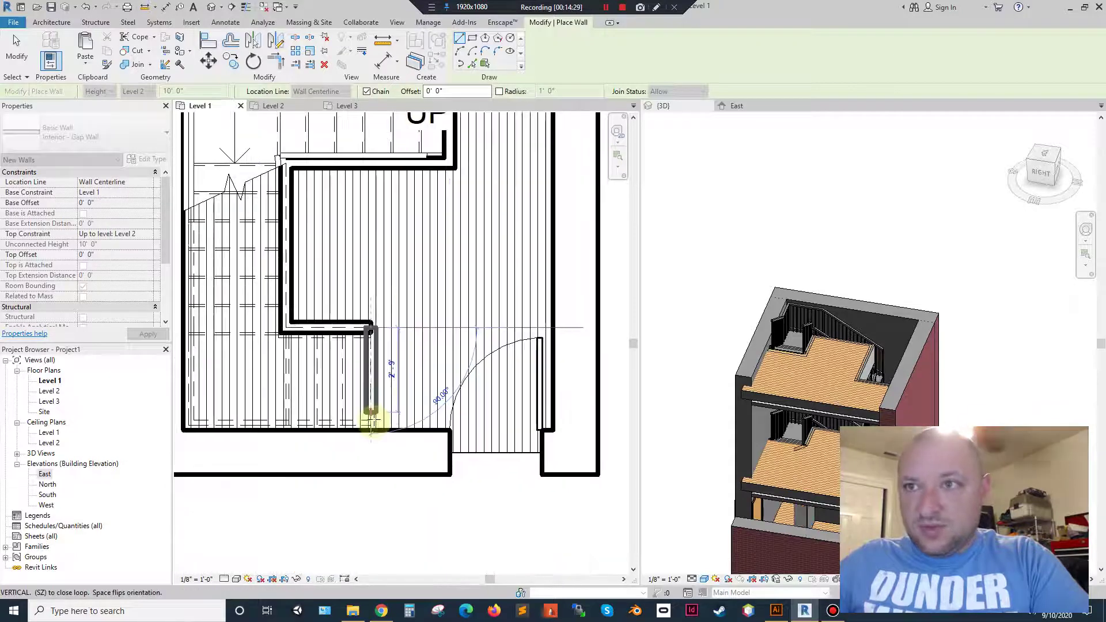
{"action": "left_click", "coordinate": [371, 429]}
Nudge the vertical gap wall beside the stair run 2 inches to the right.
{"action": "scroll", "coordinate": [370, 429], "scroll_direction": "up", "scroll_amount": 3}
{"action": "key", "text": "Escape"}
{"action": "key", "text": "Escape"}
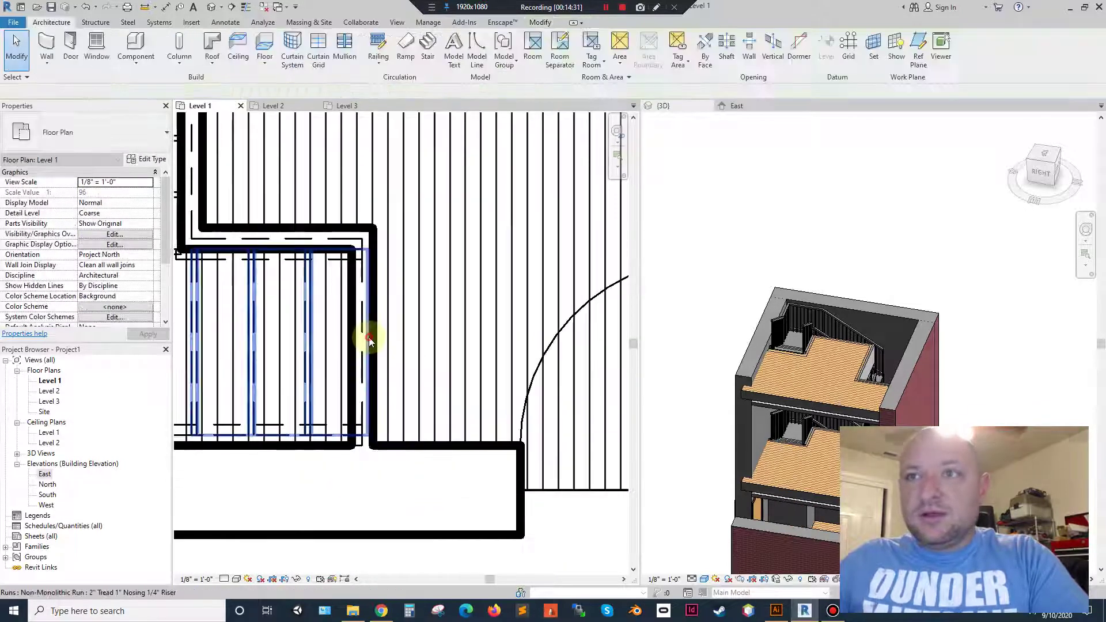
{"action": "left_click", "coordinate": [370, 323]}
{"action": "left_click", "coordinate": [370, 249]}
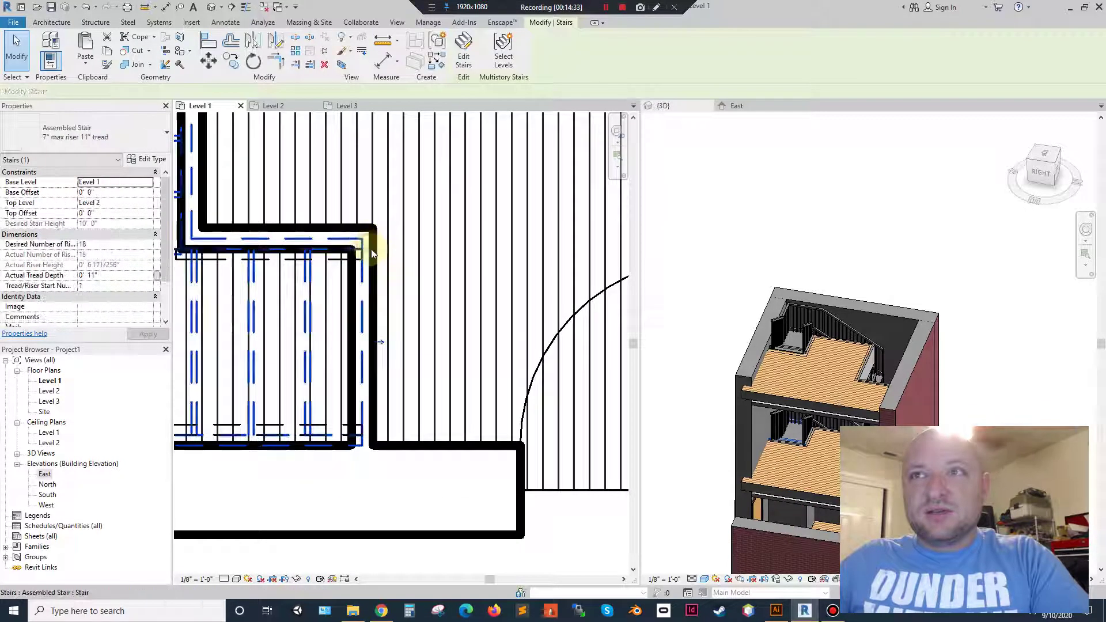
{"action": "left_click", "coordinate": [370, 254]}
{"action": "left_click", "coordinate": [586, 531]}
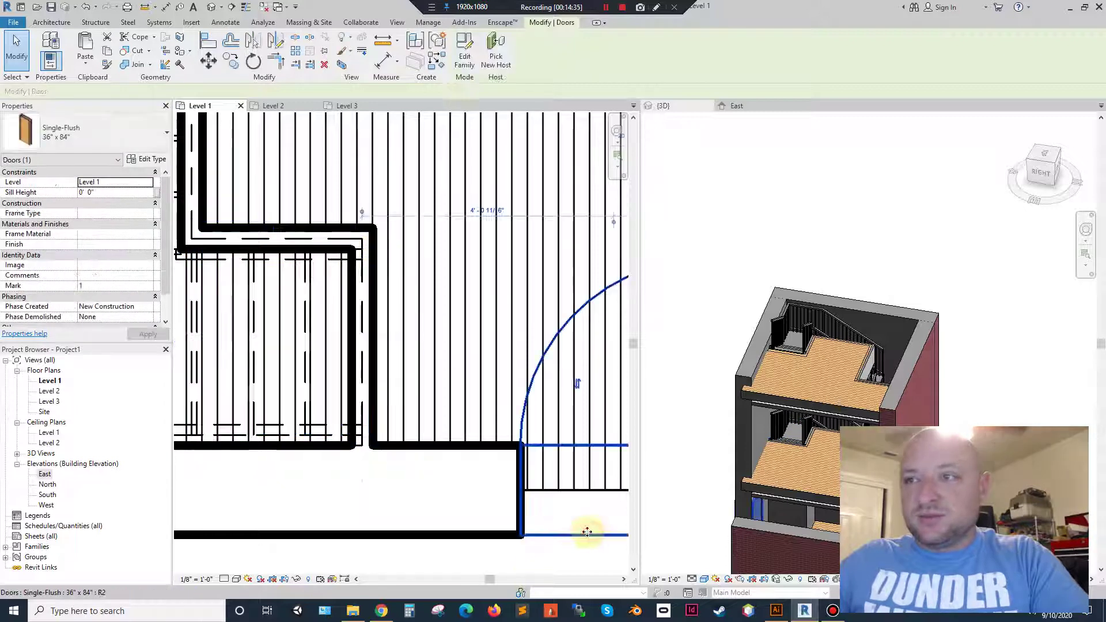
{"action": "double_click", "coordinate": [371, 278]}
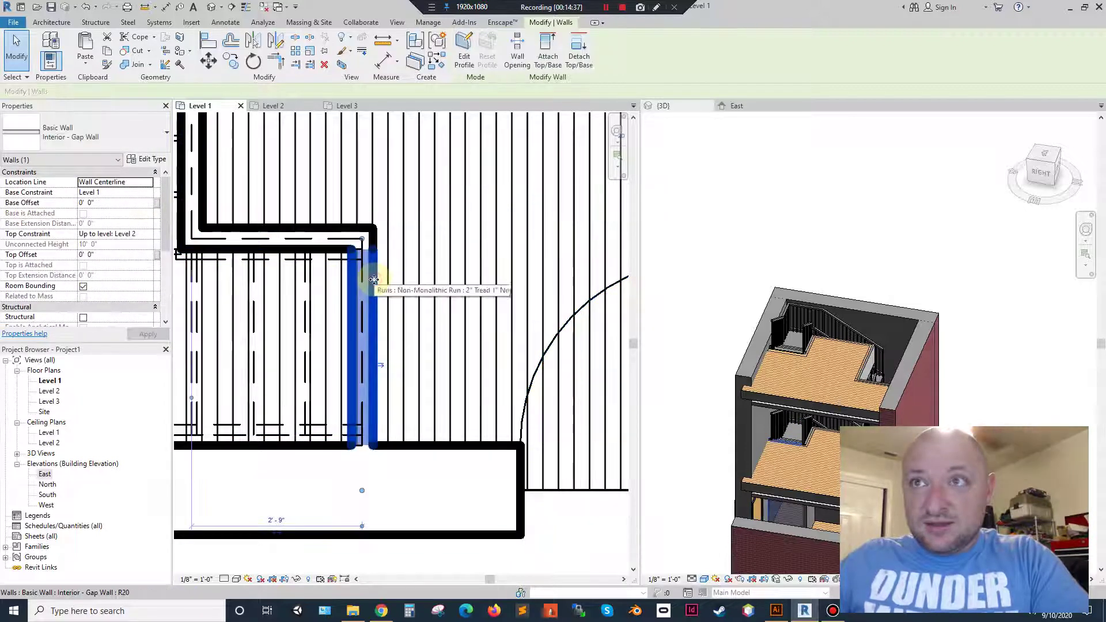
{"action": "left_click", "coordinate": [612, 417]}
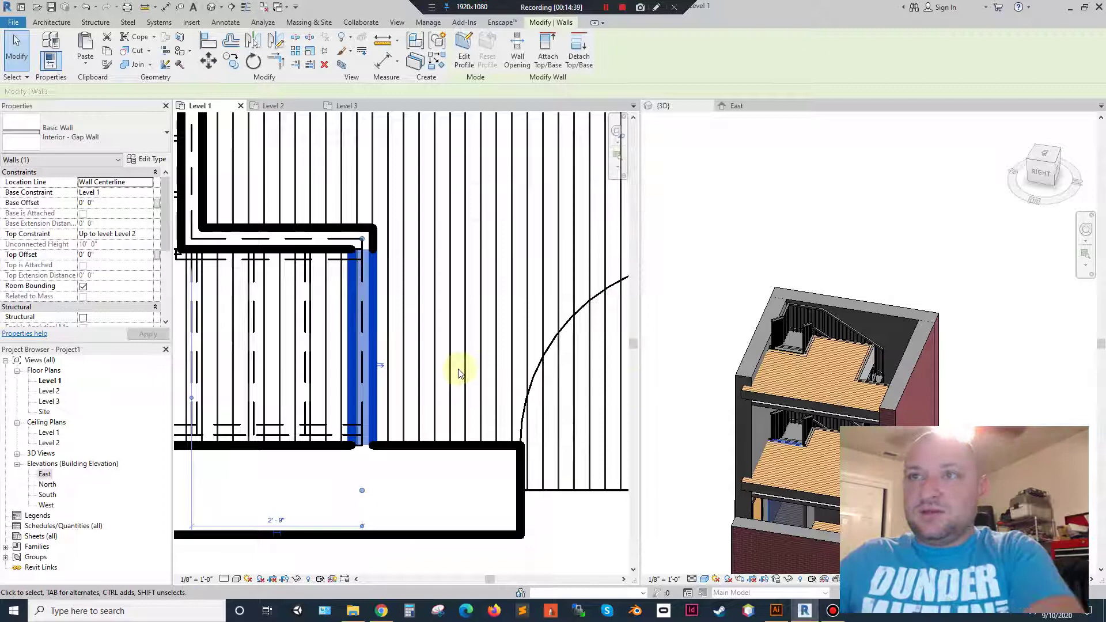
{"action": "key", "text": "Right"}
{"action": "key", "text": "Right"}
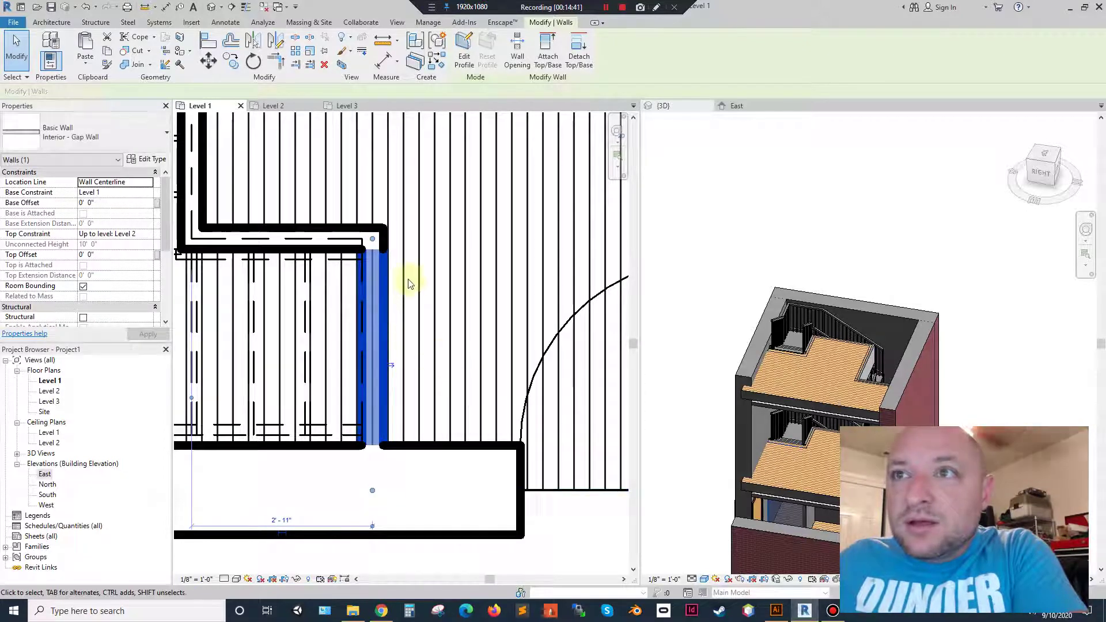
Check the opening's other gap walls, then select the floor on the Level 2 plan.
{"action": "middle_click_drag", "start_coordinate": [392, 373], "coordinate": [481, 354]}
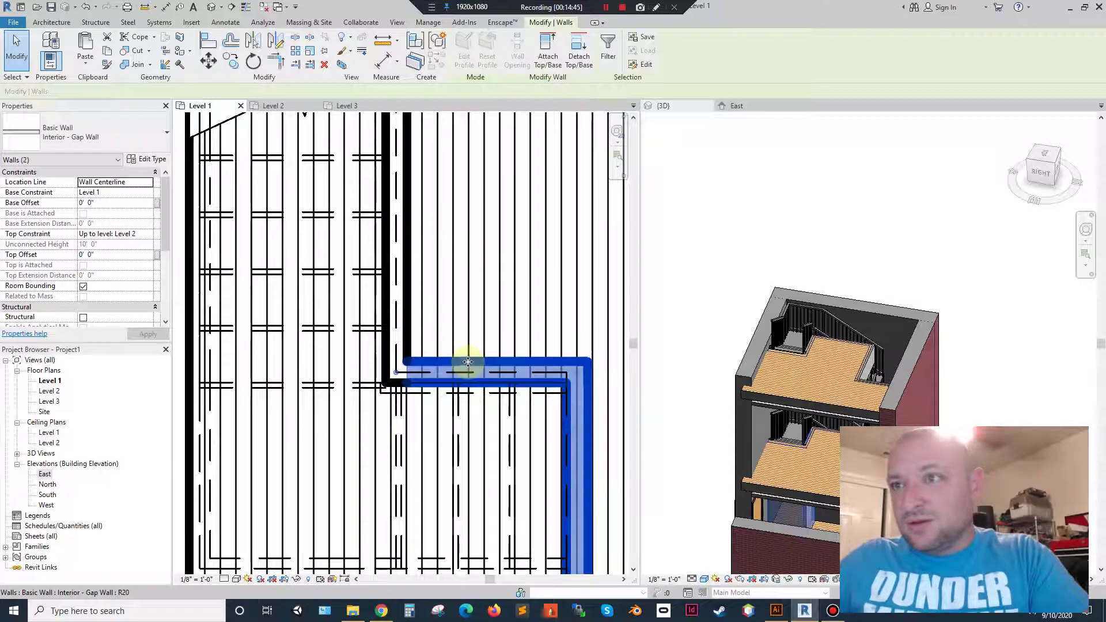
{"action": "left_click", "coordinate": [468, 363]}
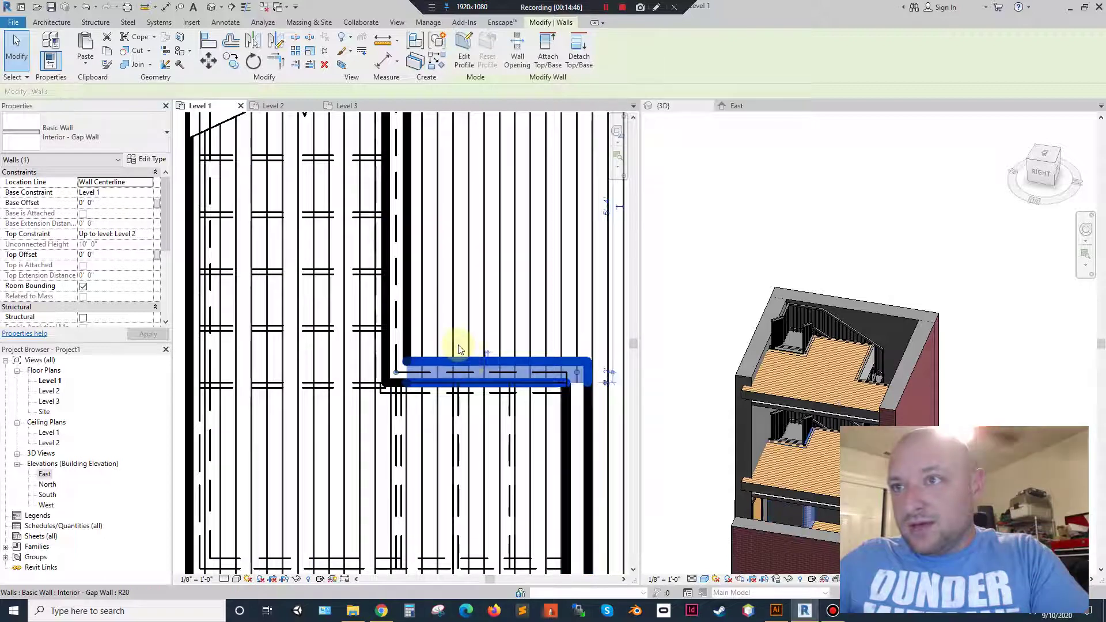
{"action": "left_click", "coordinate": [409, 286]}
{"action": "scroll", "coordinate": [495, 392], "scroll_direction": "down", "scroll_amount": 2}
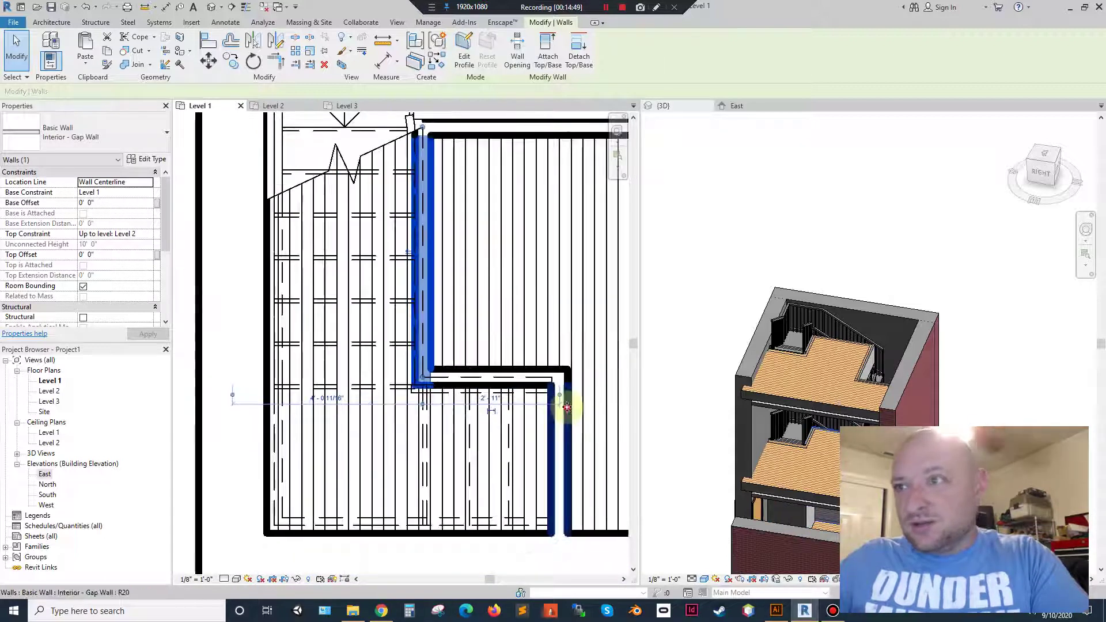
{"action": "left_click", "coordinate": [567, 407]}
{"action": "middle_click_drag", "start_coordinate": [499, 218], "coordinate": [435, 217]}
{"action": "left_click", "coordinate": [445, 212]}
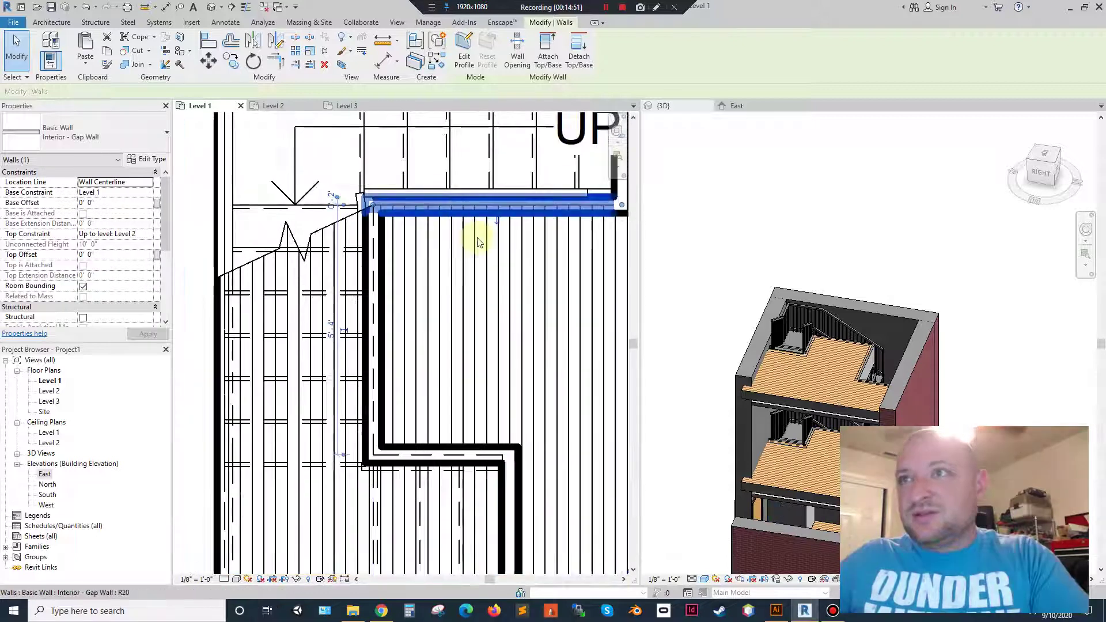
{"action": "middle_click_drag", "start_coordinate": [566, 196], "coordinate": [460, 227]}
{"action": "left_click", "coordinate": [525, 190]}
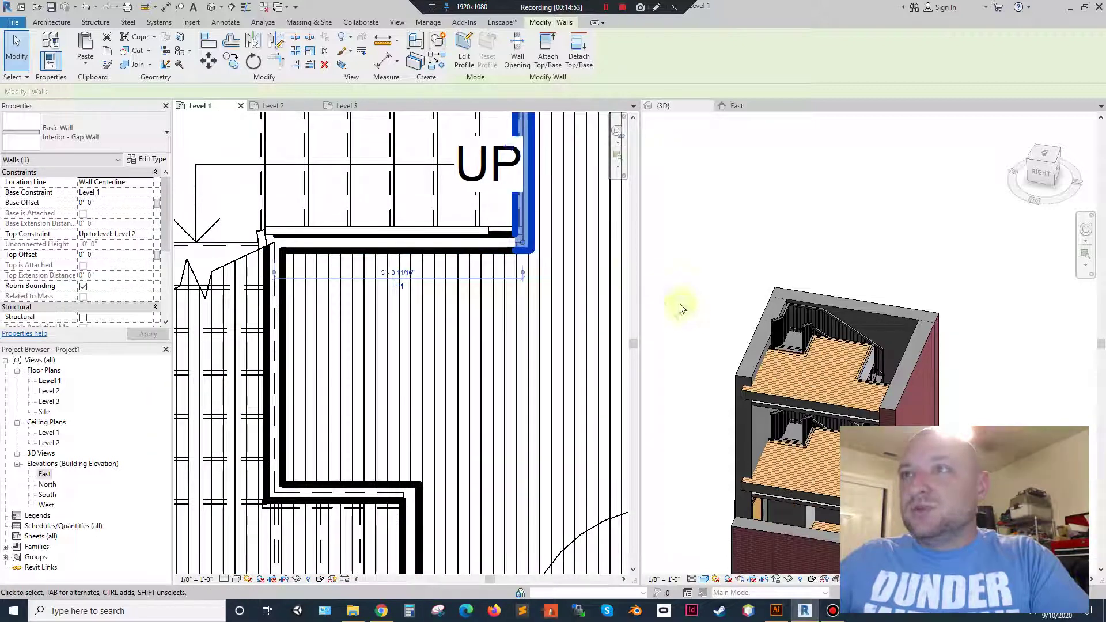
{"action": "left_click", "coordinate": [283, 104]}
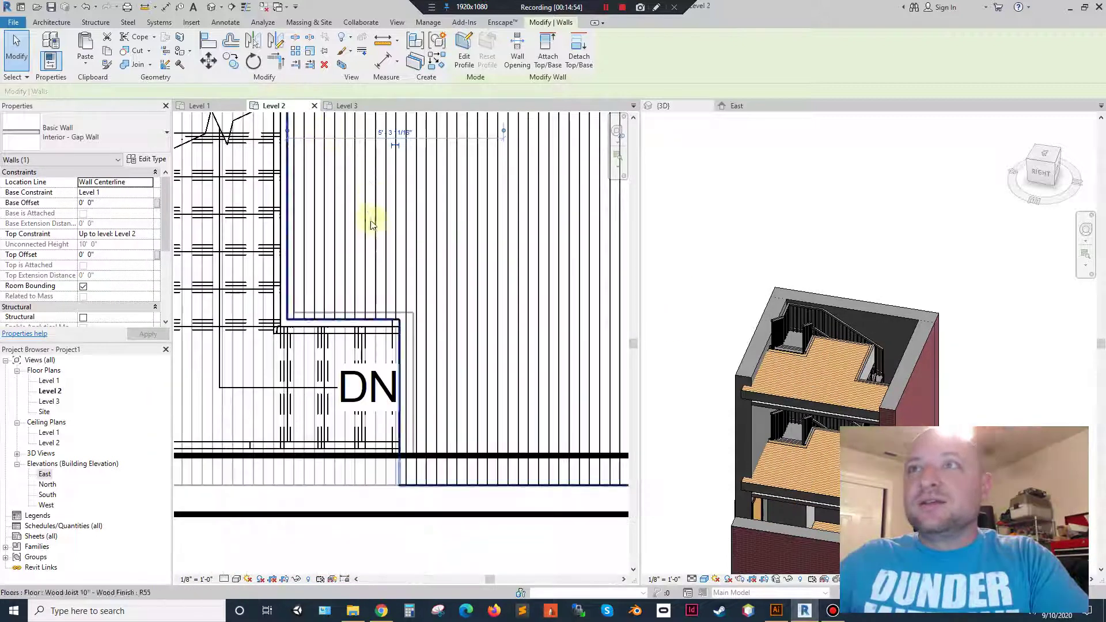
{"action": "left_click", "coordinate": [410, 353]}
From Level 3, enter the gap wall's Edit Profile, cancel it unchanged, and return to Level 2.
{"action": "scroll", "coordinate": [408, 353], "scroll_direction": "down", "scroll_amount": 3}
{"action": "left_click", "coordinate": [595, 262]}
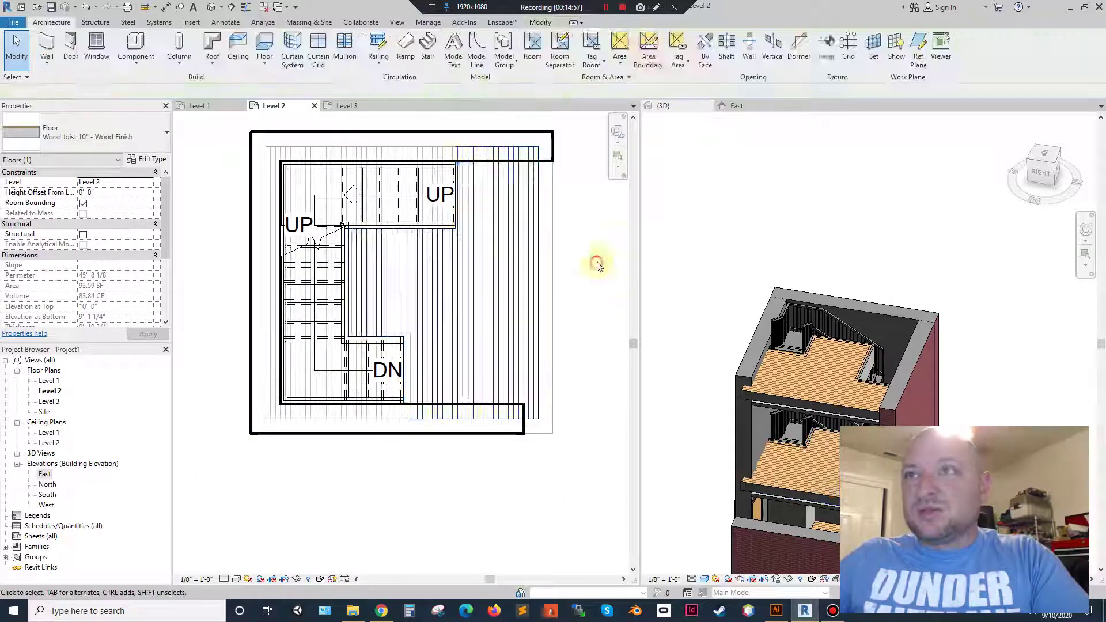
{"action": "left_click", "coordinate": [344, 107]}
{"action": "scroll", "coordinate": [478, 256], "scroll_direction": "up", "scroll_amount": 3}
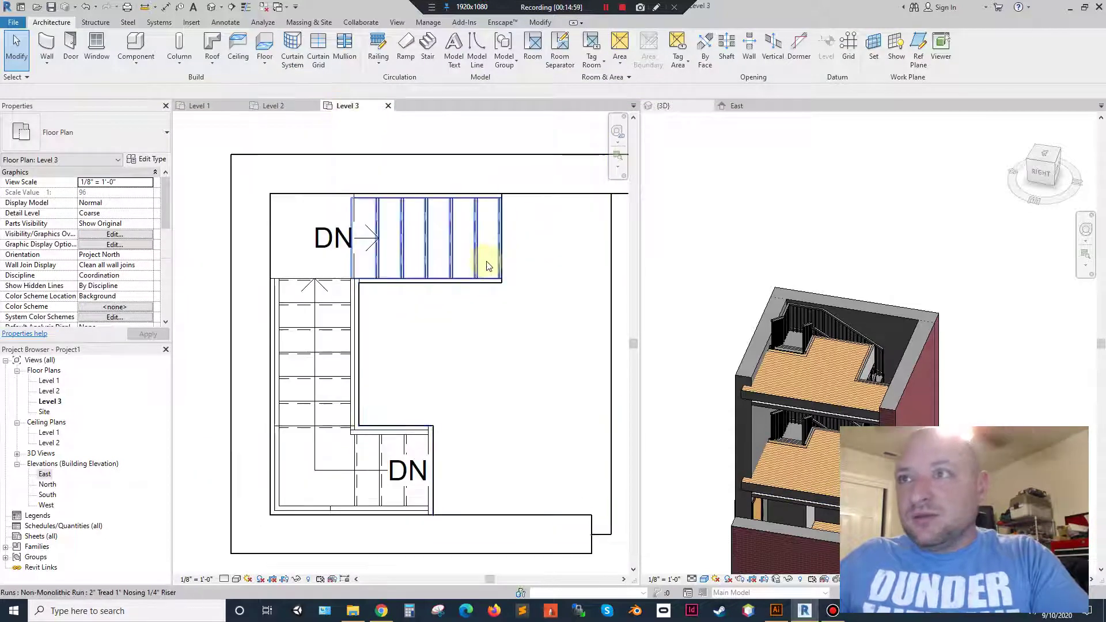
{"action": "double_click", "coordinate": [873, 368]}
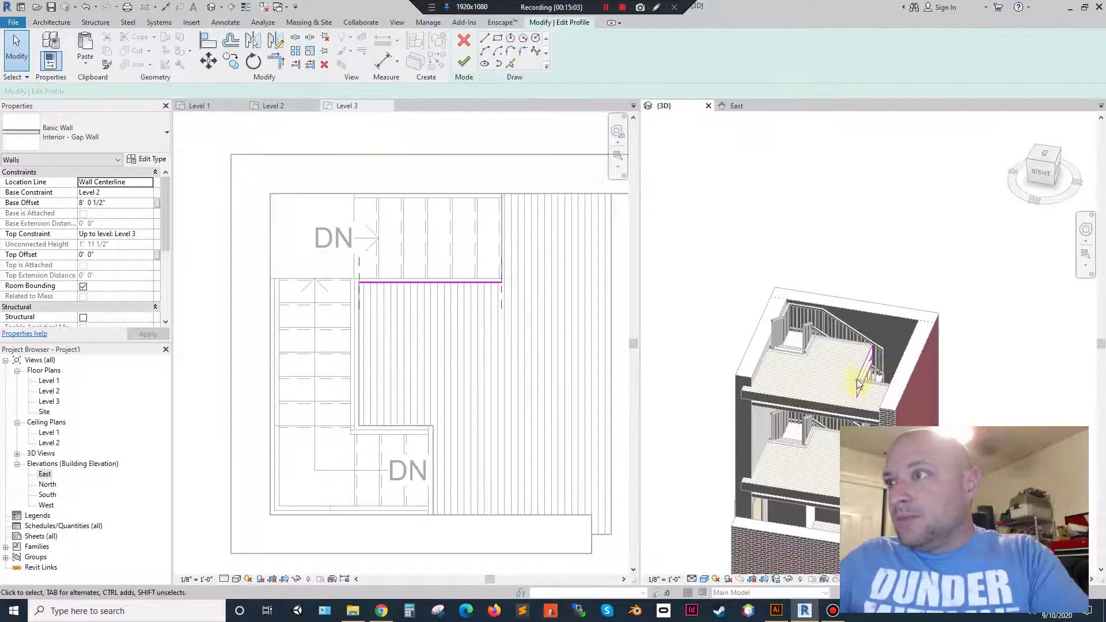
{"action": "scroll", "coordinate": [858, 385], "scroll_direction": "up", "scroll_amount": 3}
{"action": "left_click", "coordinate": [464, 40]}
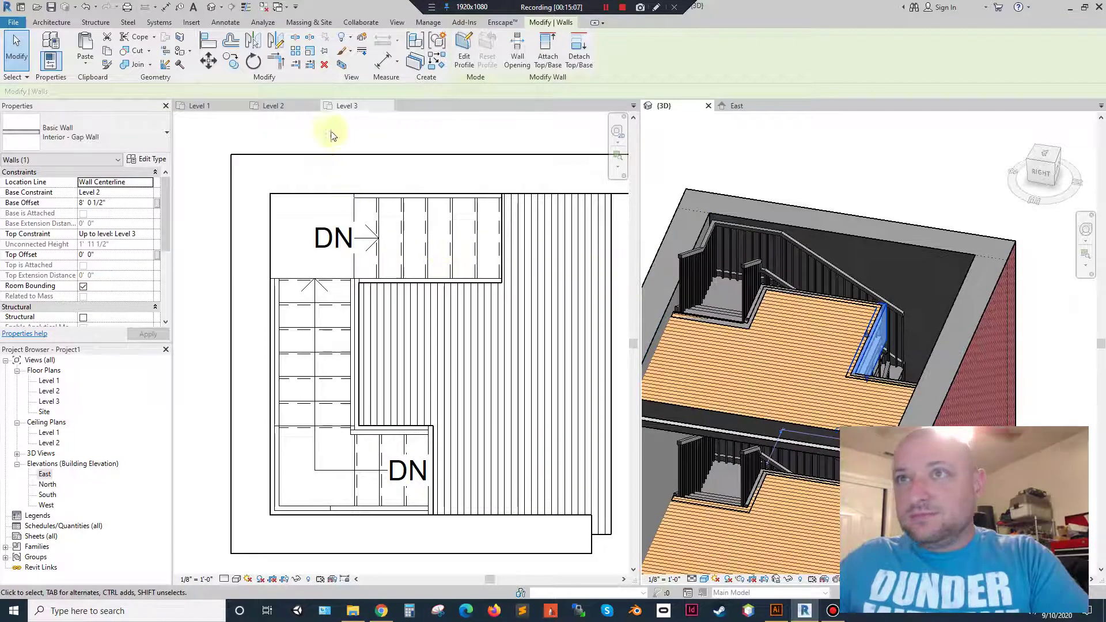
{"action": "left_click", "coordinate": [280, 104]}
Open Ceiling Plans > Level 2 and select the gap wall beside the stair to see its dimensions.
{"action": "double_click", "coordinate": [49, 442]}
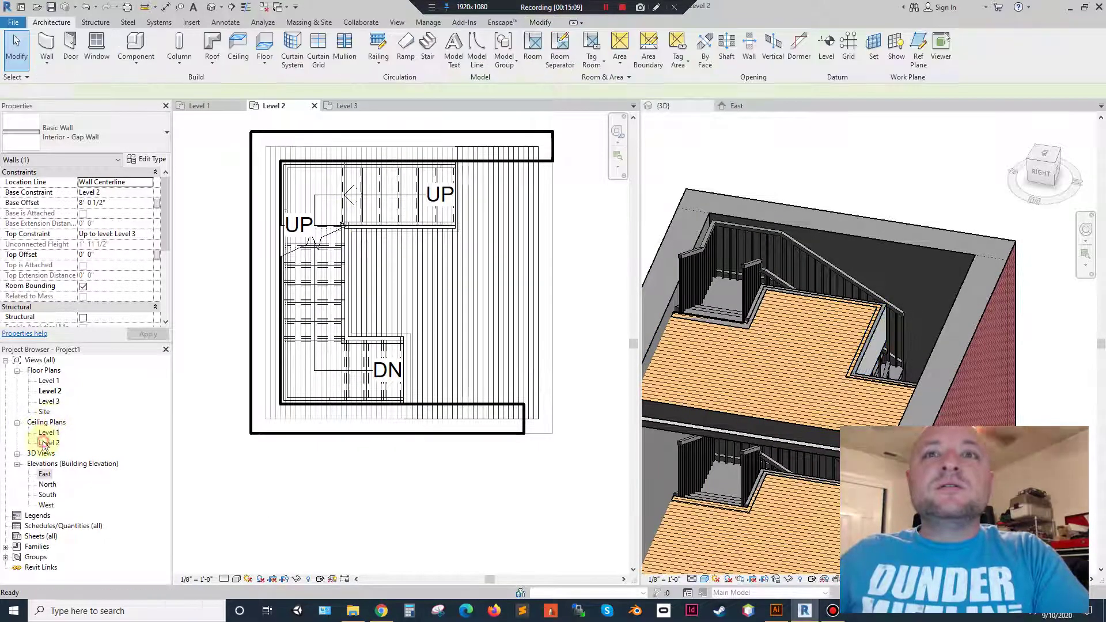
{"action": "scroll", "coordinate": [467, 183], "scroll_direction": "up", "scroll_amount": 4}
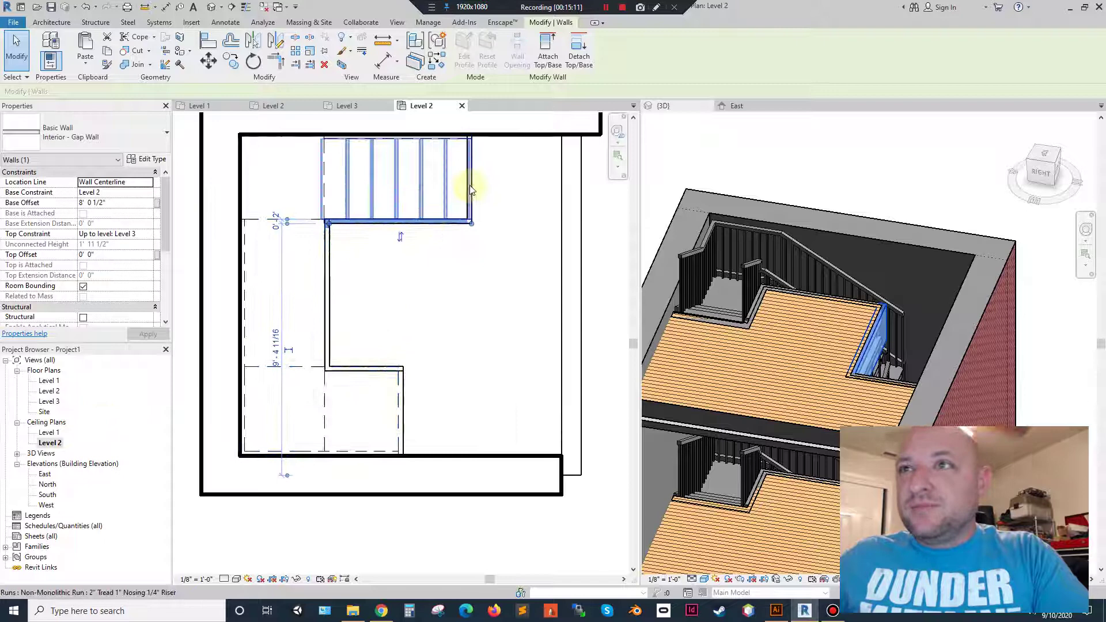
{"action": "left_click", "coordinate": [466, 187]}
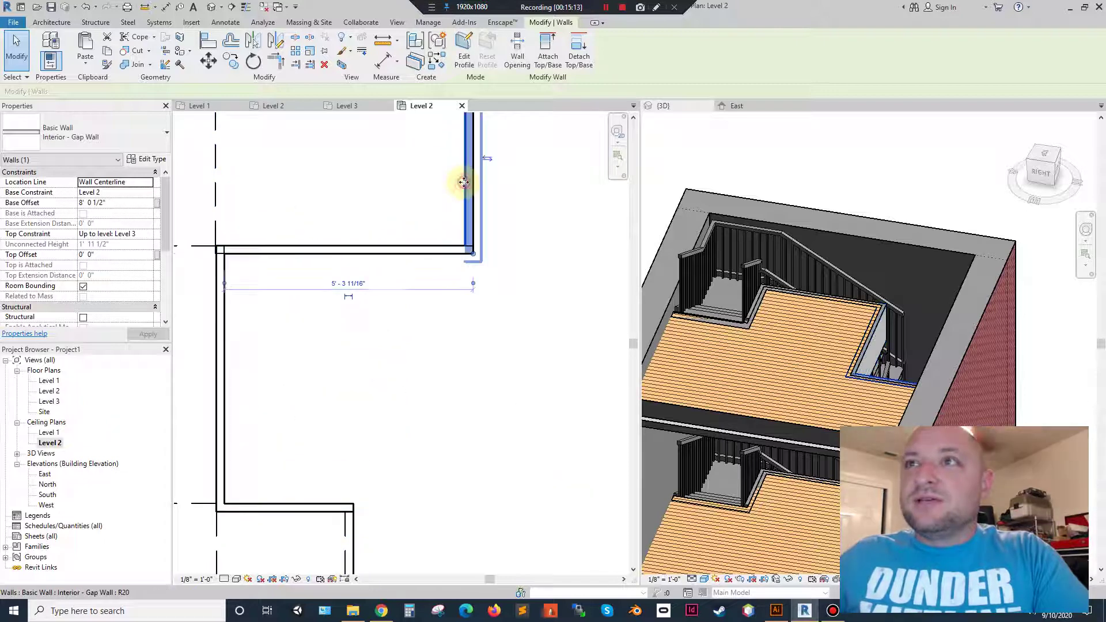
{"action": "scroll", "coordinate": [504, 304], "scroll_direction": "down", "scroll_amount": 2}
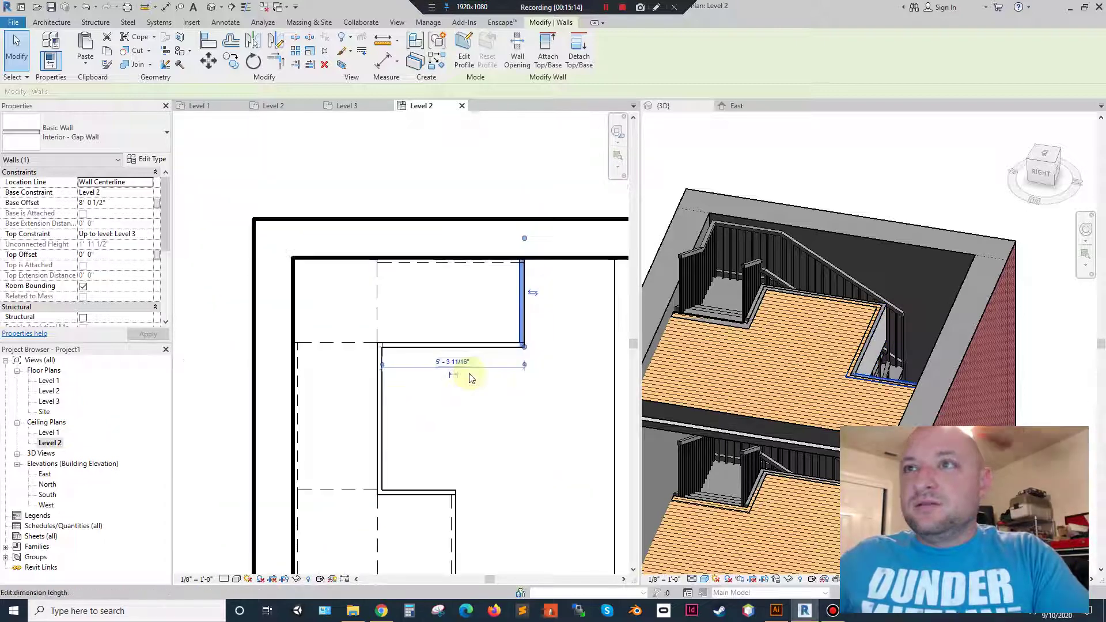
{"action": "left_click", "coordinate": [438, 351]}
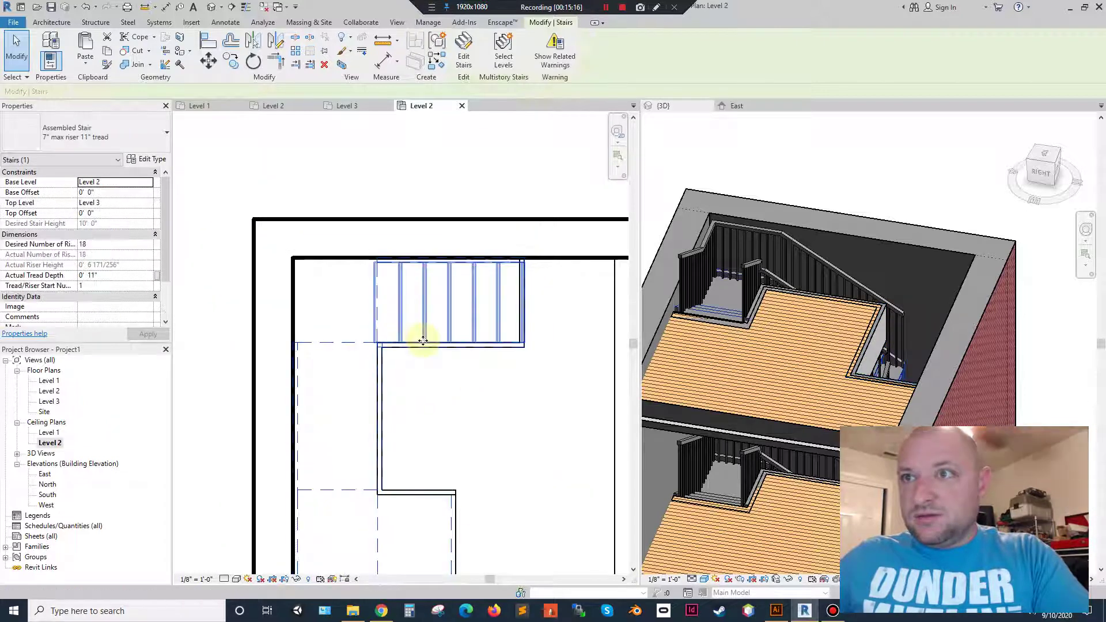
{"action": "left_click", "coordinate": [882, 352]}
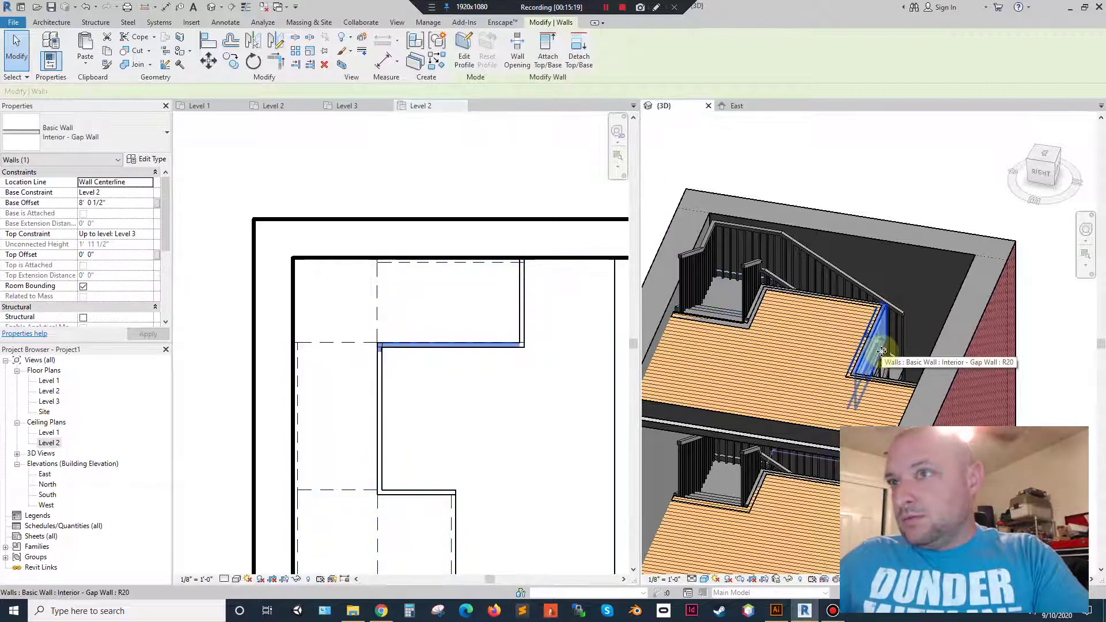
{"action": "left_click", "coordinate": [422, 111]}
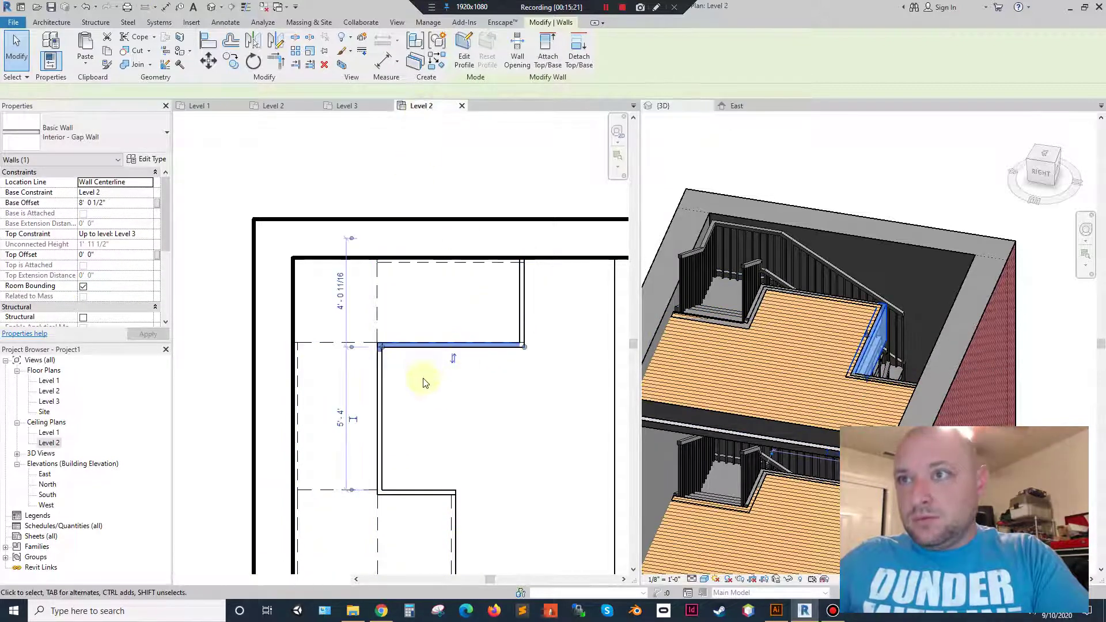
{"action": "scroll", "coordinate": [844, 305], "scroll_direction": "up", "scroll_amount": 2}
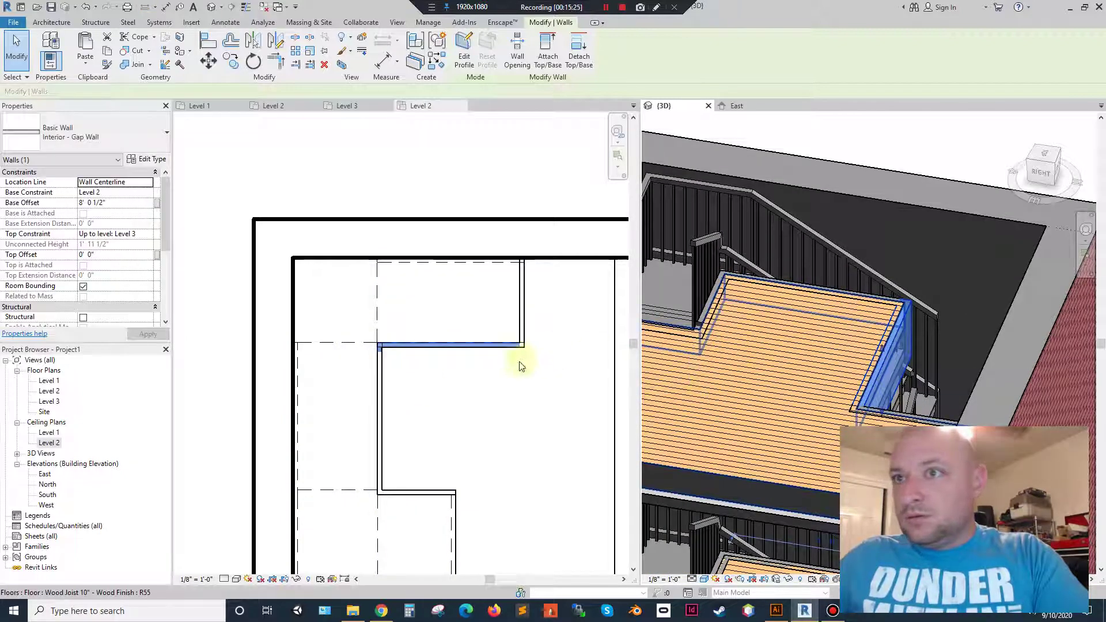
Orbit the 3D view and inspect the side and back gap walls along the deck.
{"action": "middle_click_drag", "start_coordinate": [805, 317], "coordinate": [934, 247], "text": "shift"}
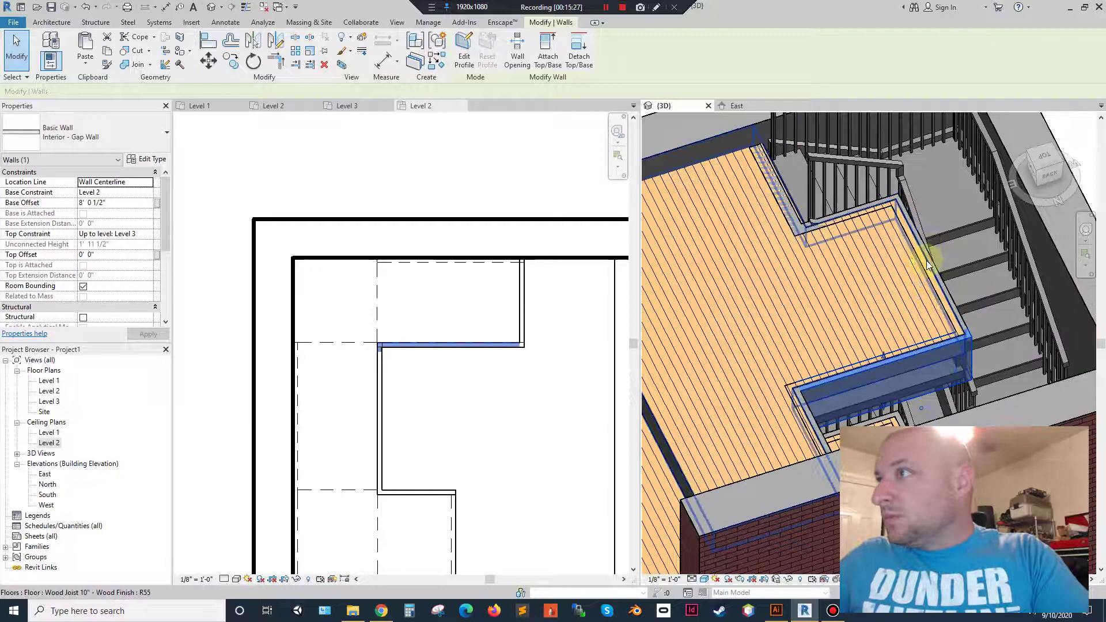
{"action": "left_click", "coordinate": [927, 265]}
{"action": "left_click", "coordinate": [469, 409]}
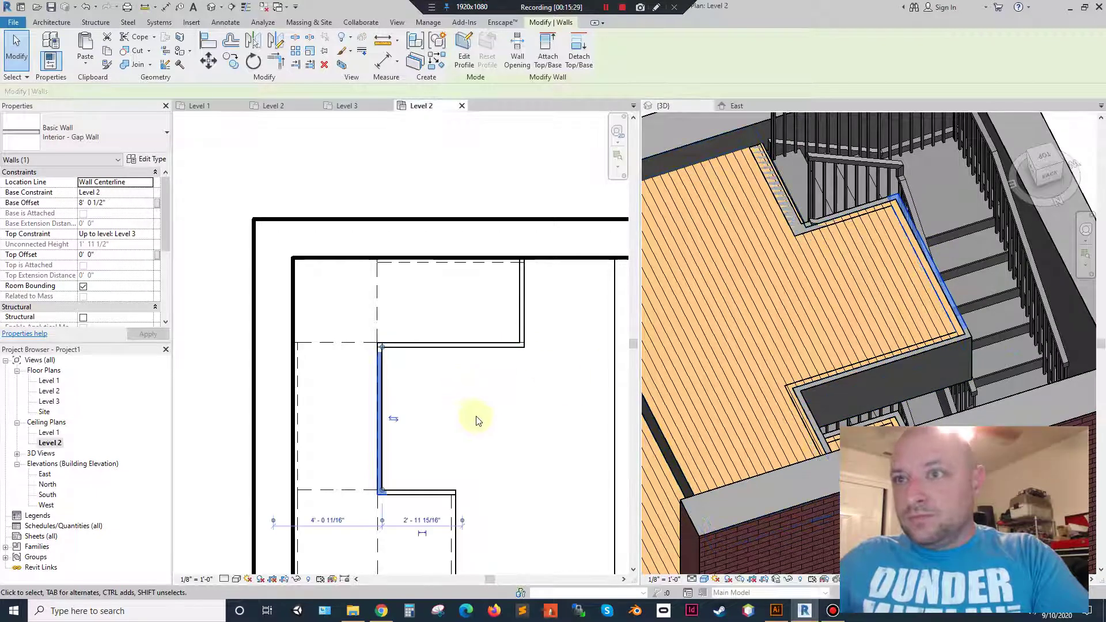
{"action": "left_click", "coordinate": [876, 201]}
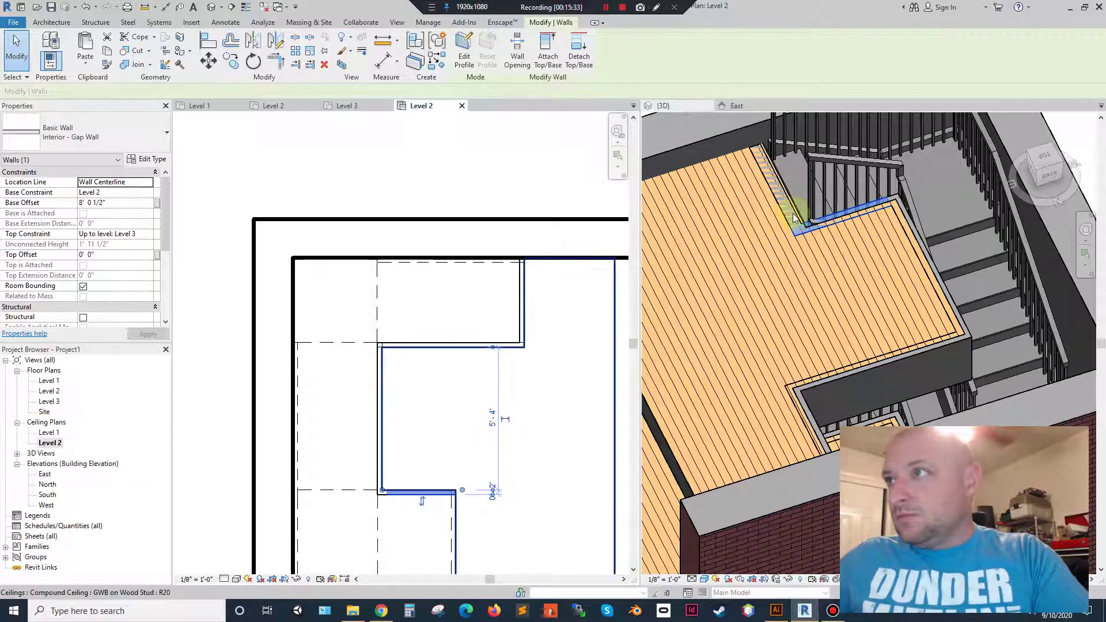
{"action": "middle_click_drag", "start_coordinate": [960, 264], "coordinate": [906, 189], "text": "shift"}
{"action": "left_click", "coordinate": [908, 192]}
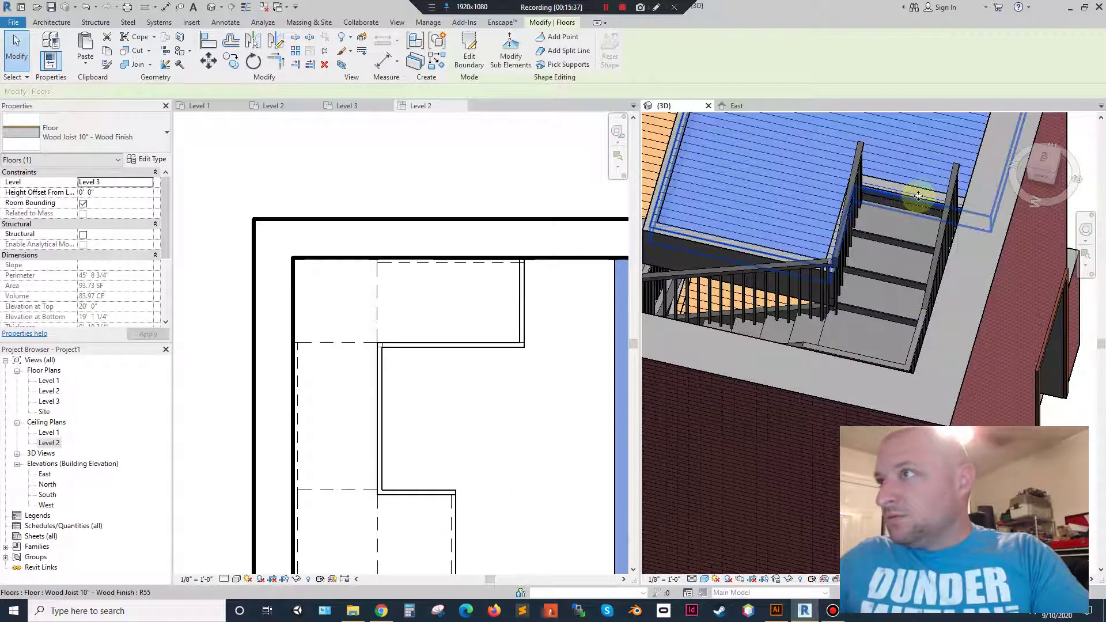
{"action": "left_click", "coordinate": [918, 196]}
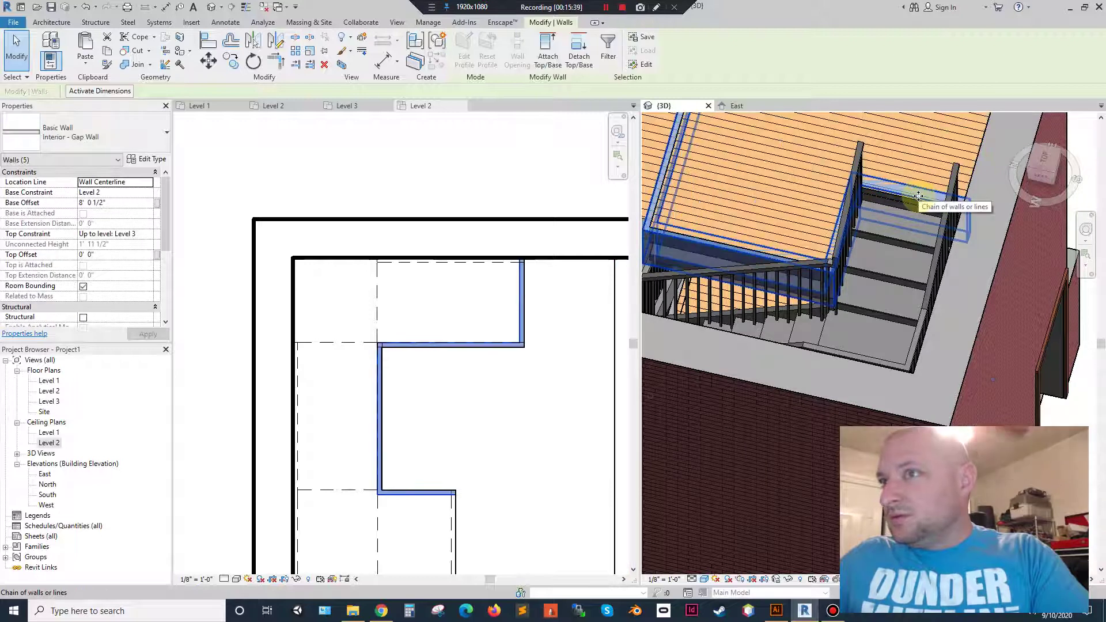
{"action": "left_click", "coordinate": [919, 196]}
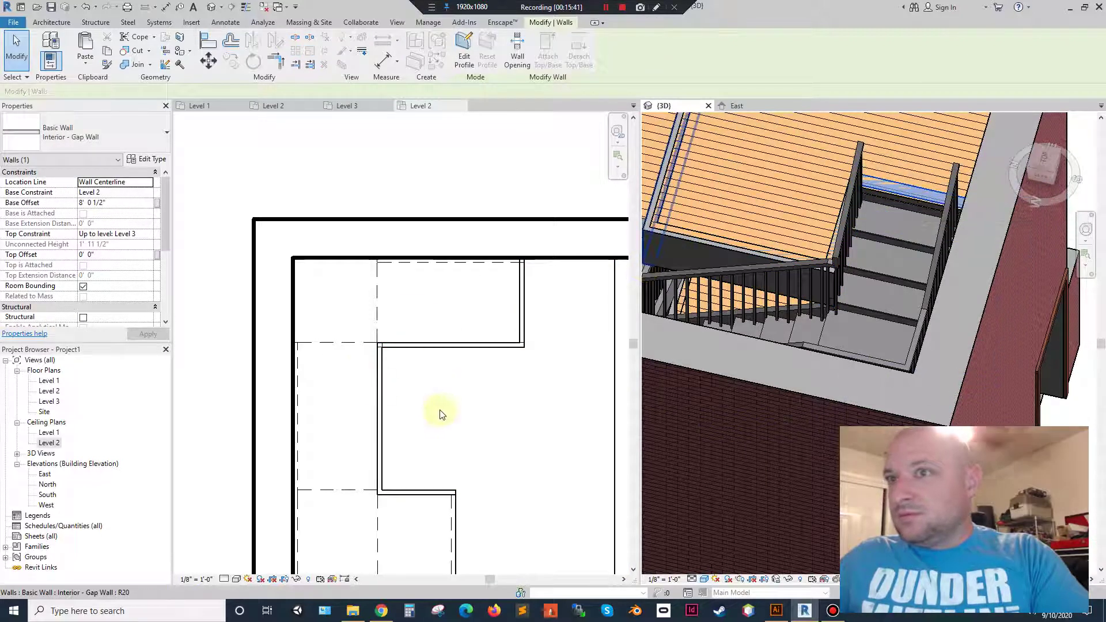
Pan the Level 2 plan to the lower stair walls and orbit down to the floor edge.
{"action": "left_click", "coordinate": [481, 396]}
{"action": "middle_click_drag", "start_coordinate": [482, 396], "coordinate": [427, 336]}
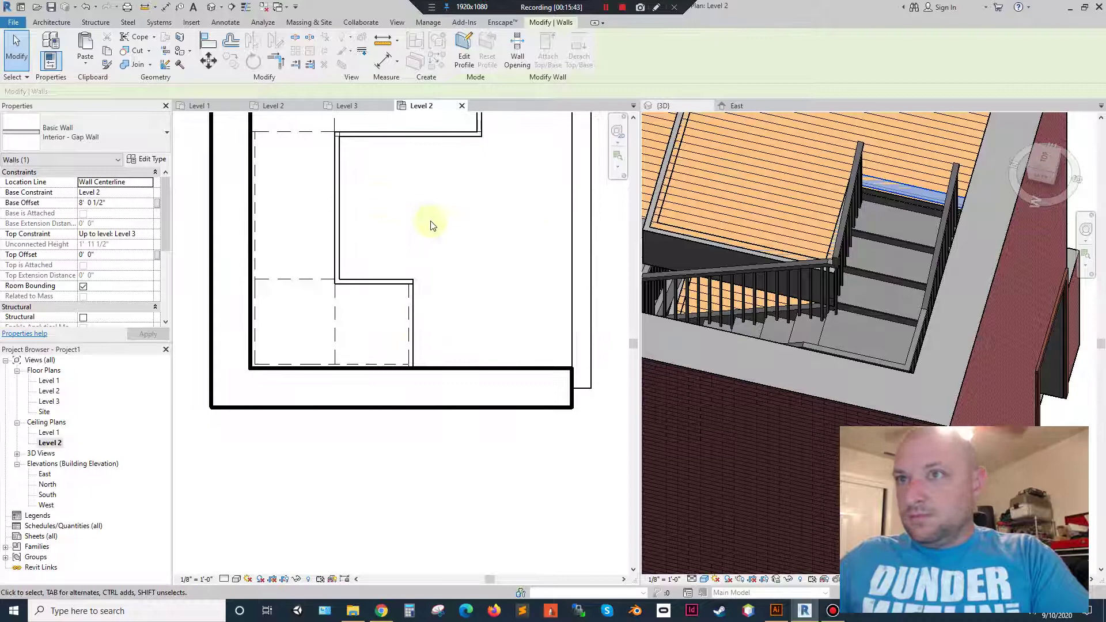
{"action": "scroll", "coordinate": [433, 225], "scroll_direction": "down", "scroll_amount": 3}
{"action": "scroll", "coordinate": [875, 223], "scroll_direction": "down", "scroll_amount": 3}
{"action": "scroll", "coordinate": [875, 223], "scroll_direction": "up", "scroll_amount": 4}
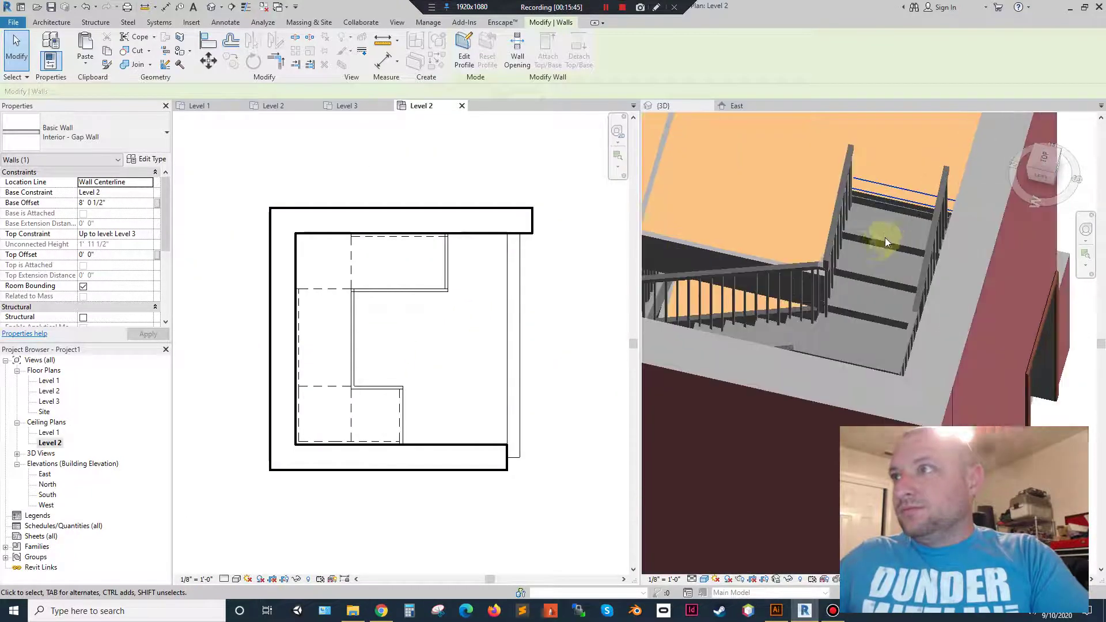
{"action": "middle_click_drag", "start_coordinate": [885, 237], "coordinate": [938, 193], "text": "shift"}
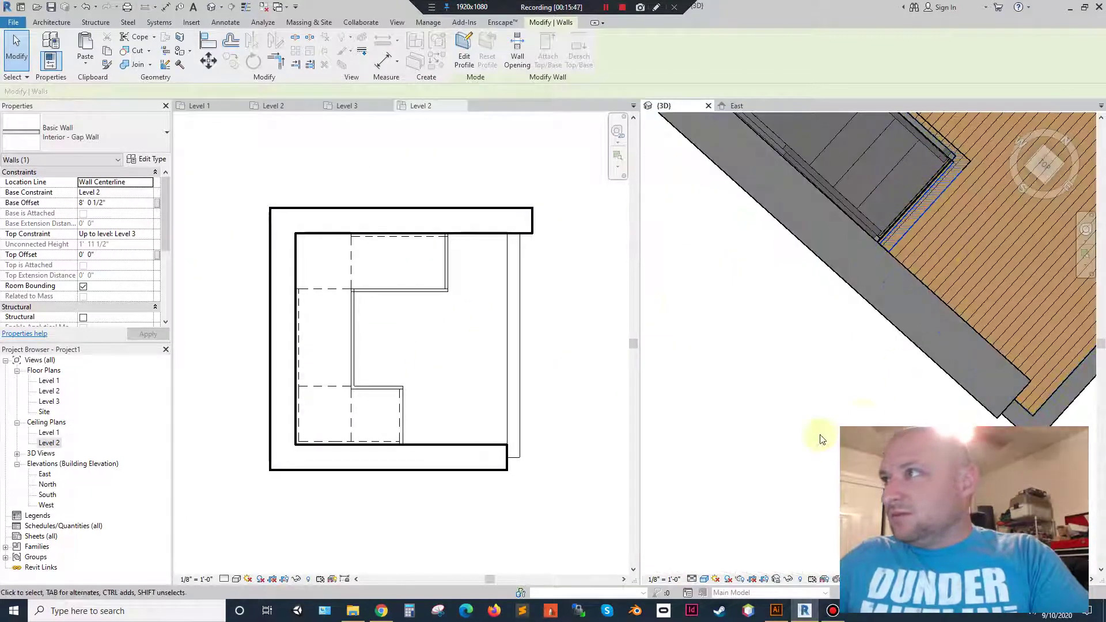
Compare the Level 3, Level 2 and ceiling plans, then select the gap wall at the floor edge.
{"action": "left_click", "coordinate": [350, 109]}
{"action": "left_click", "coordinate": [283, 106]}
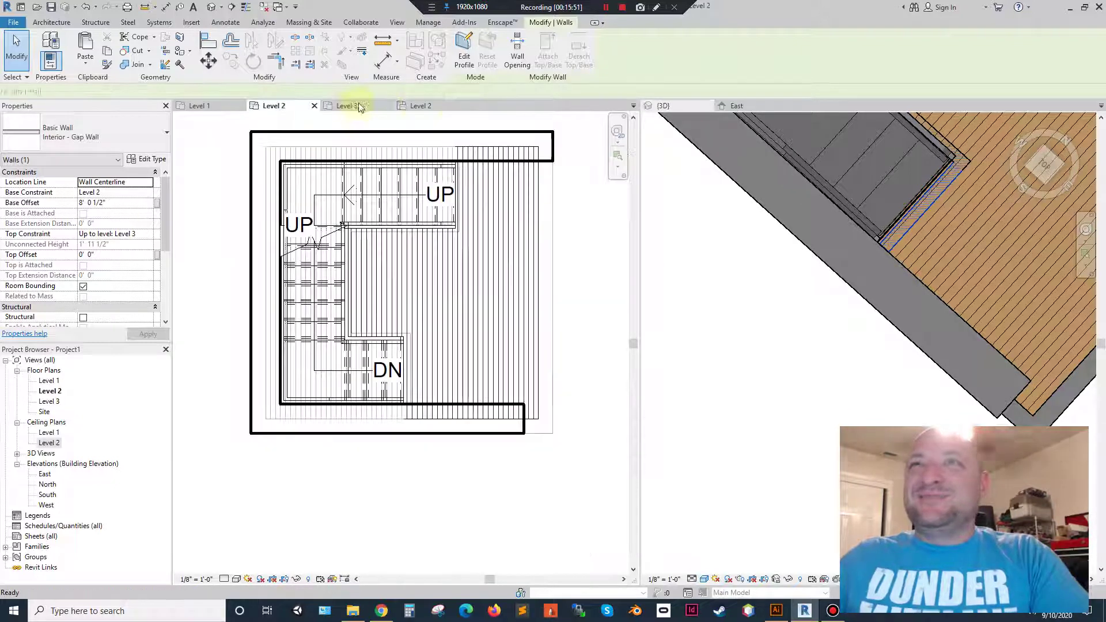
{"action": "left_click", "coordinate": [418, 106]}
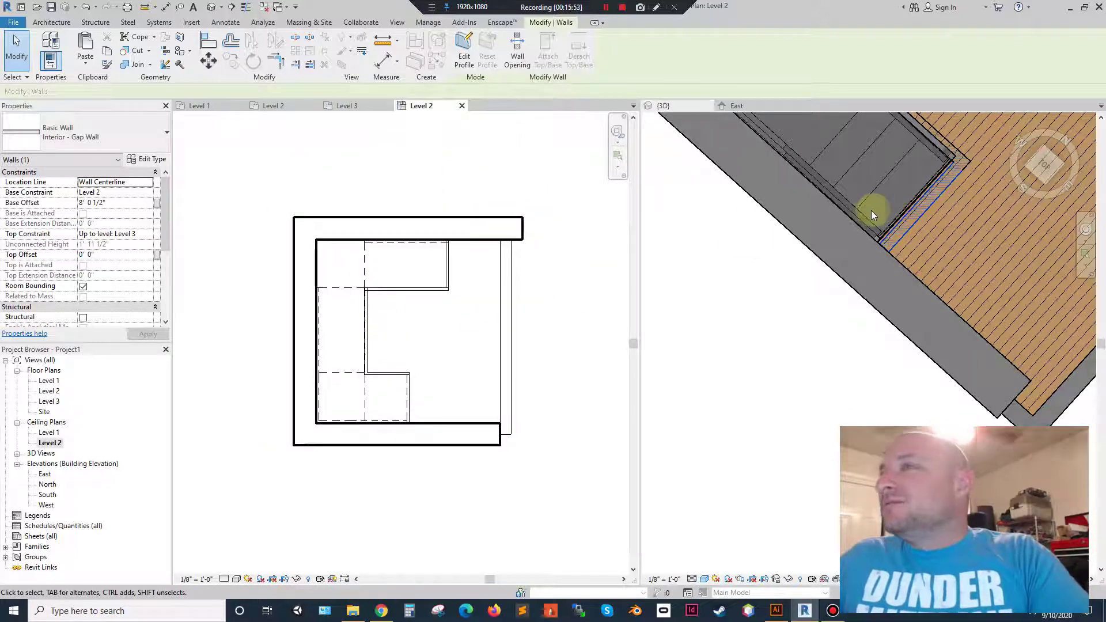
{"action": "left_click", "coordinate": [277, 108]}
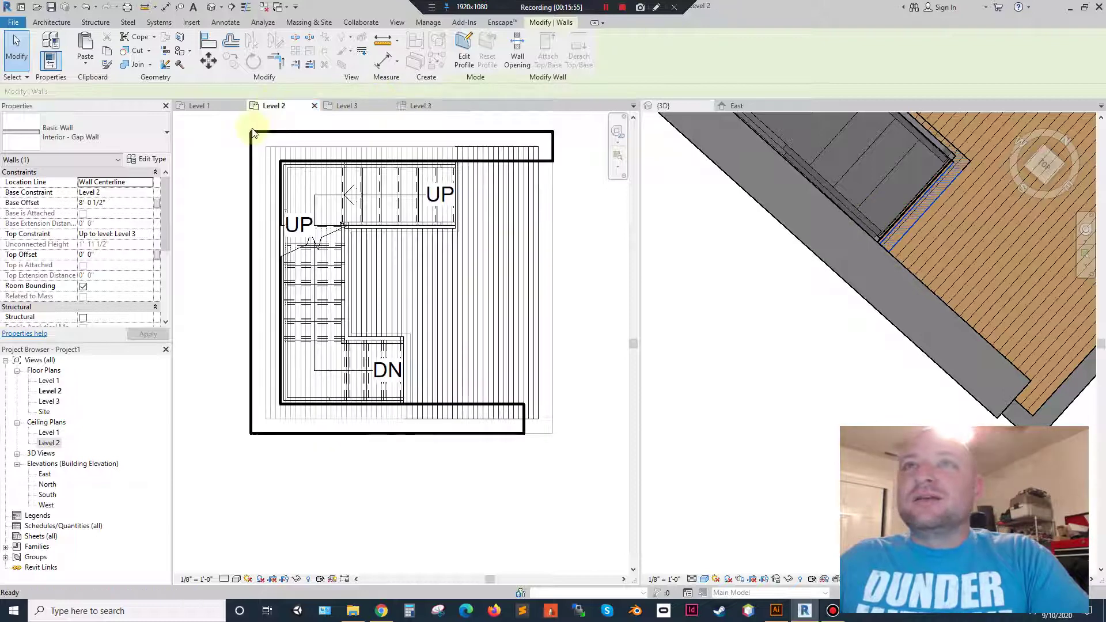
{"action": "left_click", "coordinate": [306, 502]}
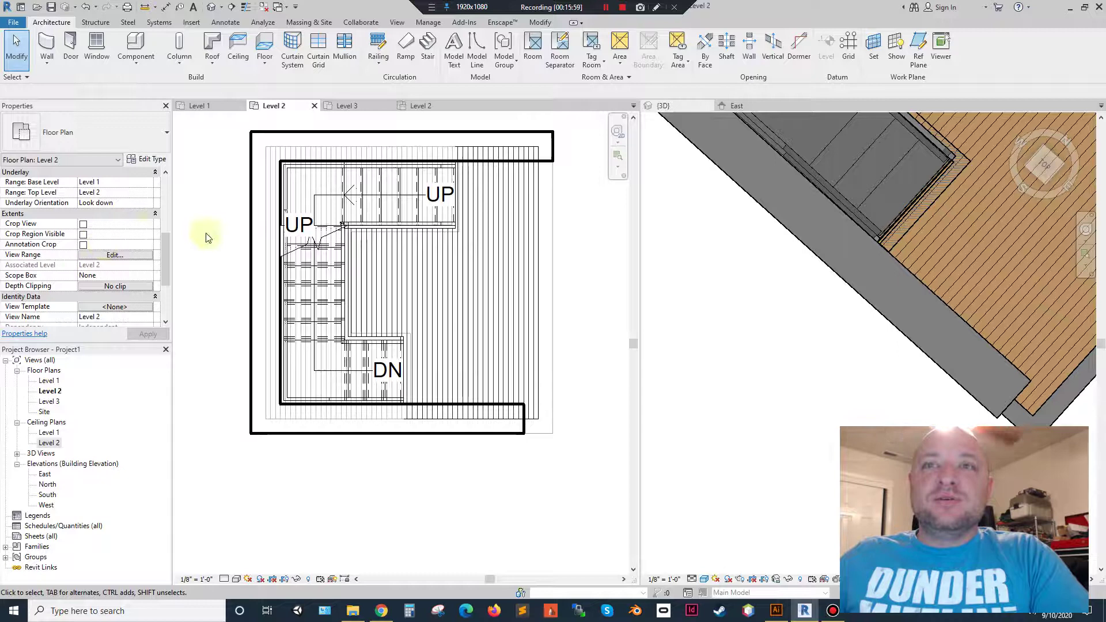
{"action": "left_click", "coordinate": [904, 213]}
{"action": "left_click", "coordinate": [904, 215]}
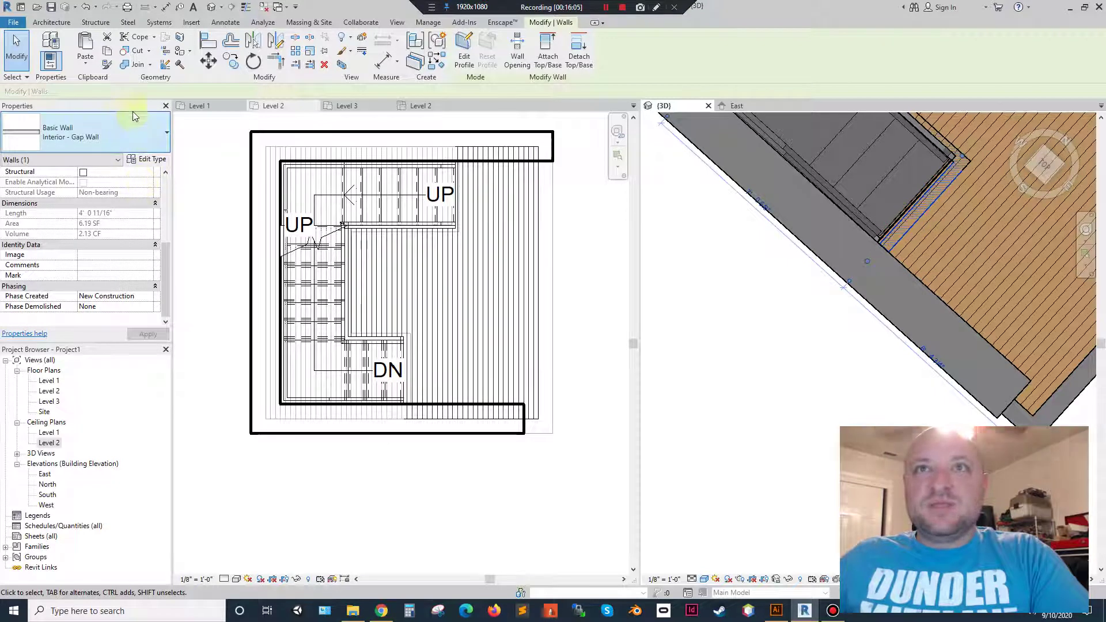
Set the Level 2 gap wall's Base Offset to 8' 0 1/2" and view it from the front.
{"action": "scroll", "coordinate": [107, 214], "scroll_direction": "up", "scroll_amount": 5}
{"action": "left_click", "coordinate": [106, 204]}
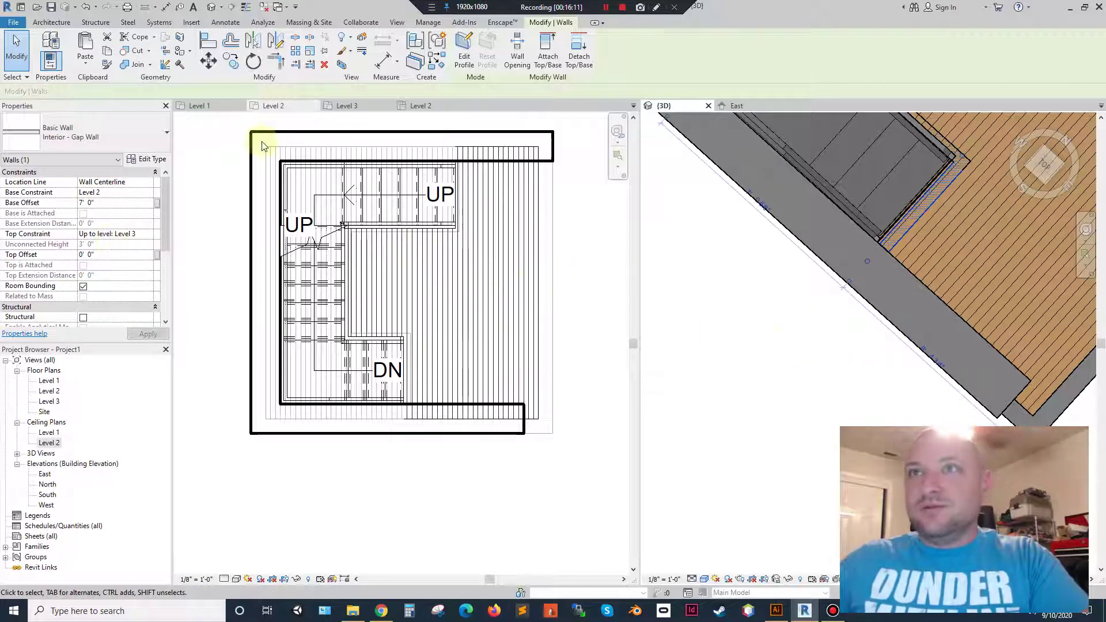
{"action": "left_click", "coordinate": [288, 100]}
{"action": "scroll", "coordinate": [428, 344], "scroll_direction": "down", "scroll_amount": 2}
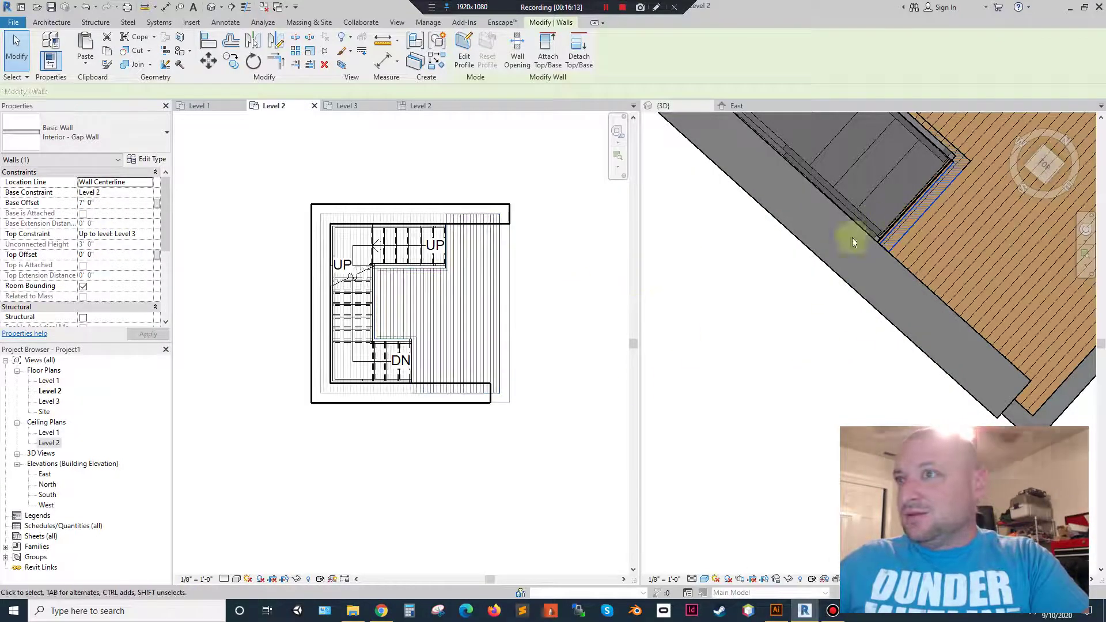
{"action": "scroll", "coordinate": [853, 239], "scroll_direction": "down", "scroll_amount": 1}
{"action": "middle_click_drag", "start_coordinate": [901, 339], "coordinate": [771, 173], "text": "shift"}
{"action": "scroll", "coordinate": [906, 254], "scroll_direction": "up", "scroll_amount": 2}
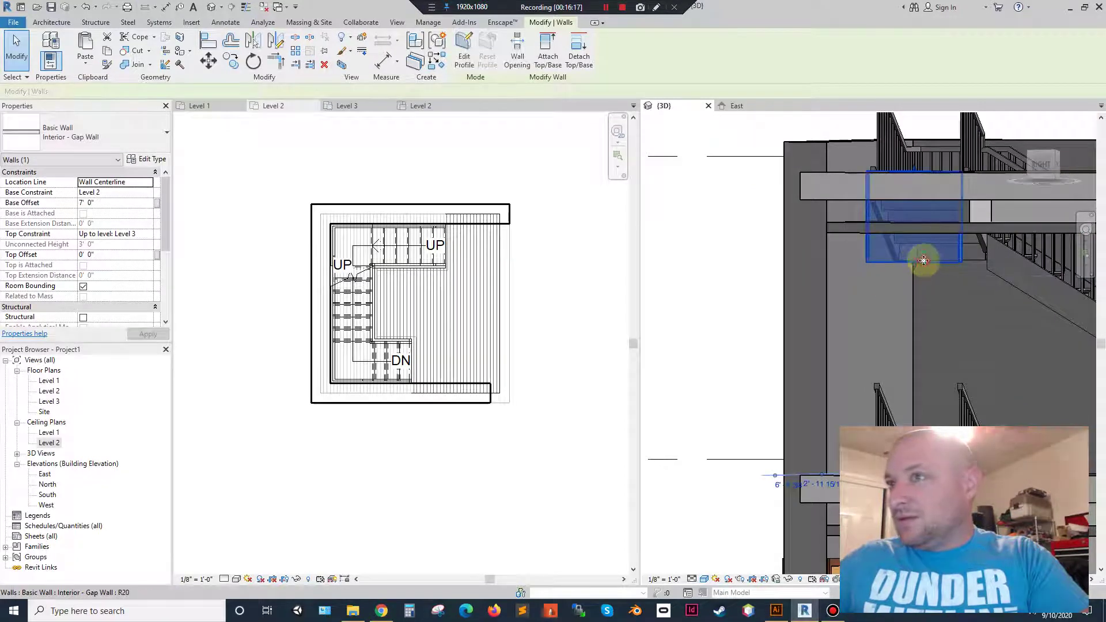
Check the Level 3 plan, then re-enter the base offset with Top Constraint up to Level 3.
{"action": "middle_click_drag", "start_coordinate": [494, 396], "coordinate": [415, 354]}
{"action": "left_click", "coordinate": [340, 106]}
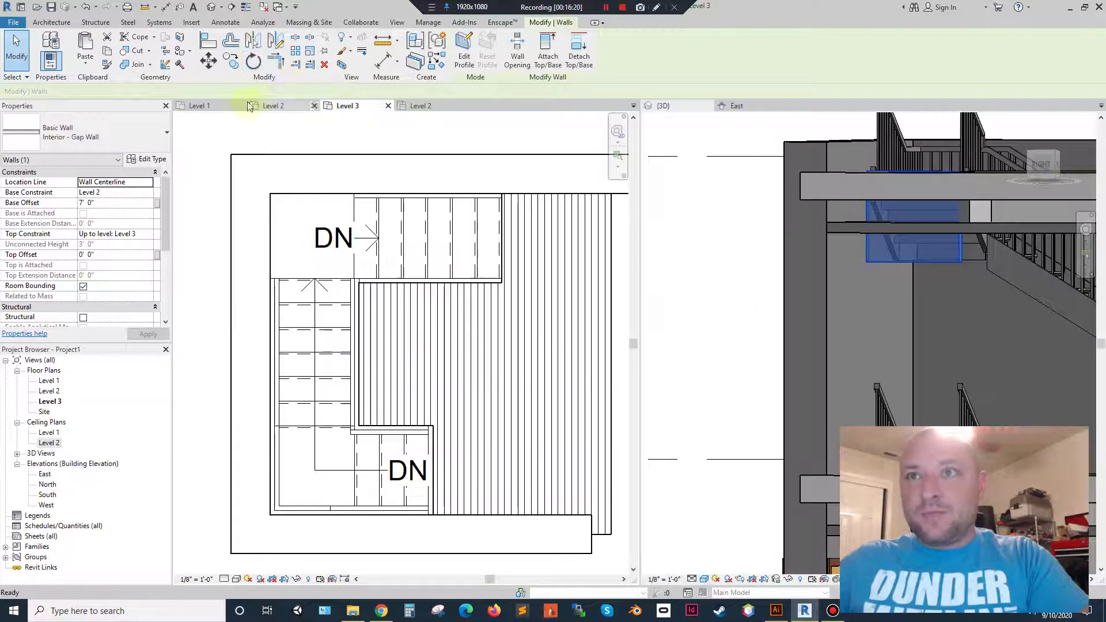
{"action": "left_click", "coordinate": [199, 105]}
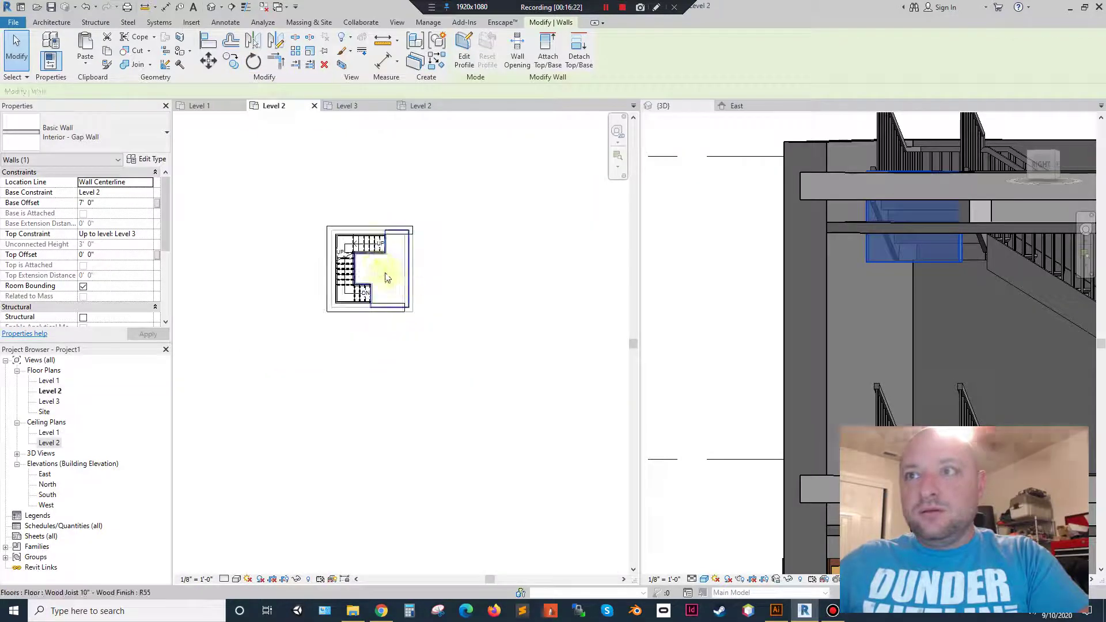
{"action": "scroll", "coordinate": [353, 404], "scroll_direction": "up", "scroll_amount": 5}
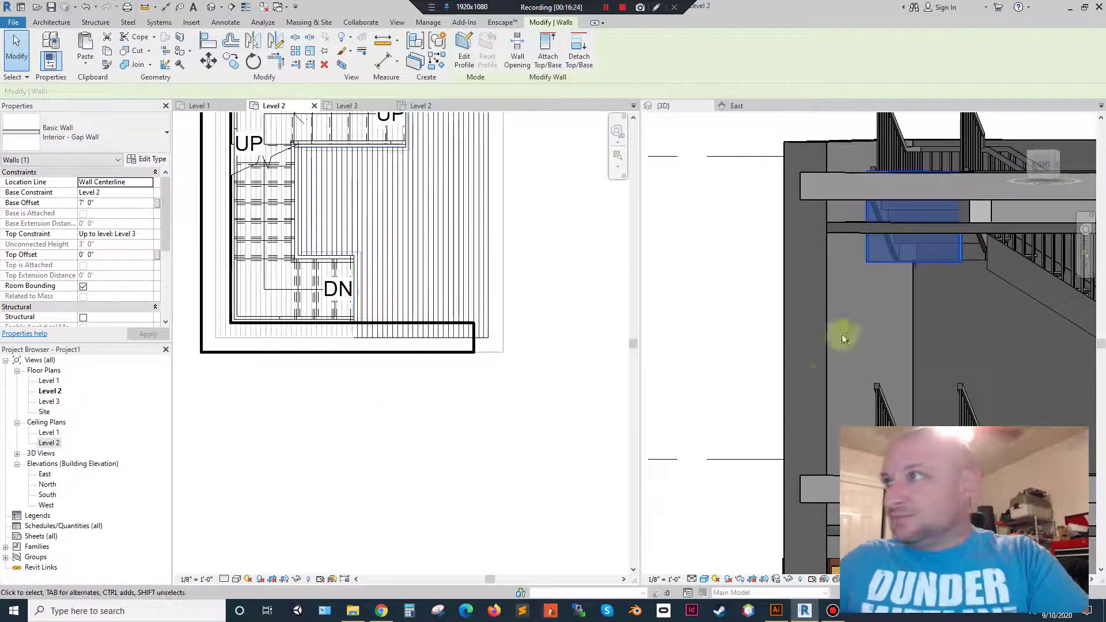
{"action": "middle_click_drag", "start_coordinate": [950, 240], "coordinate": [832, 274], "text": "shift"}
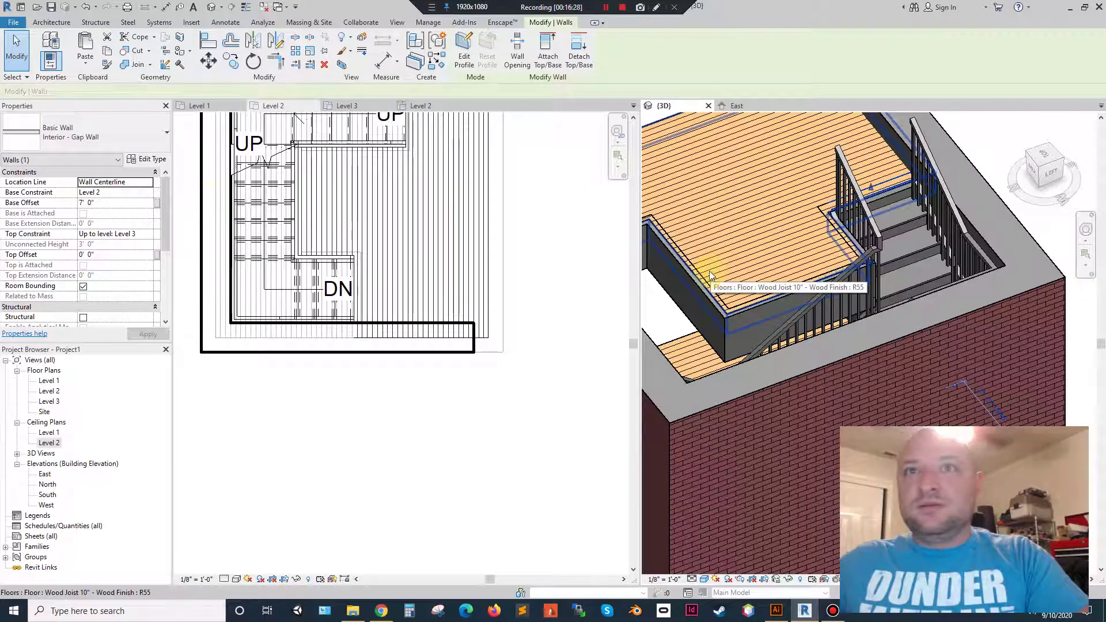
{"action": "left_click", "coordinate": [88, 202]}
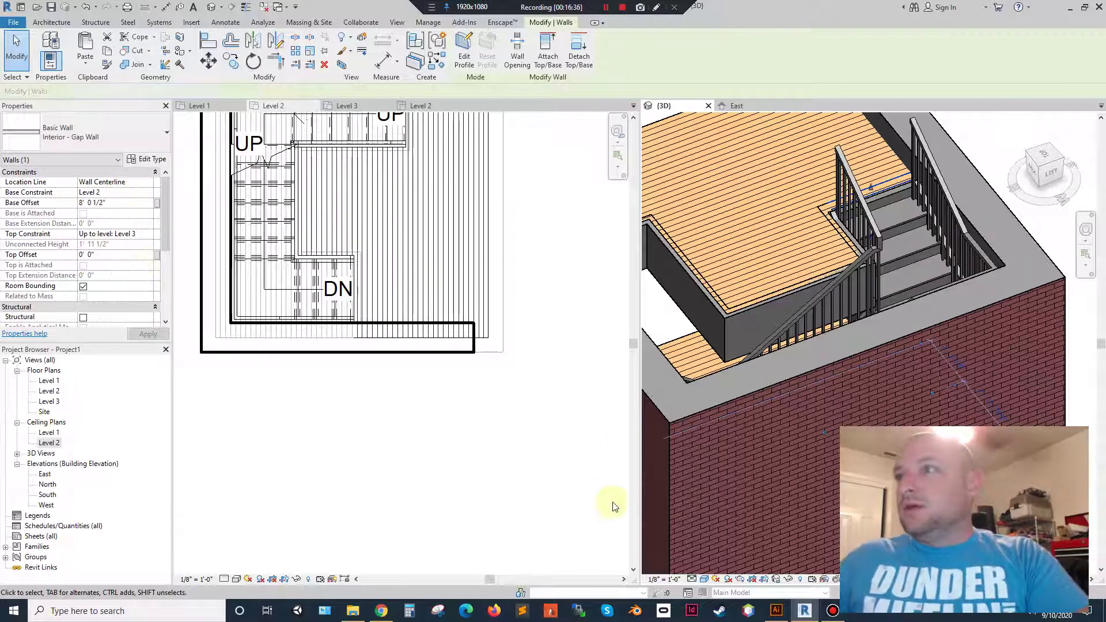
{"action": "scroll", "coordinate": [355, 427], "scroll_direction": "down", "scroll_amount": 3}
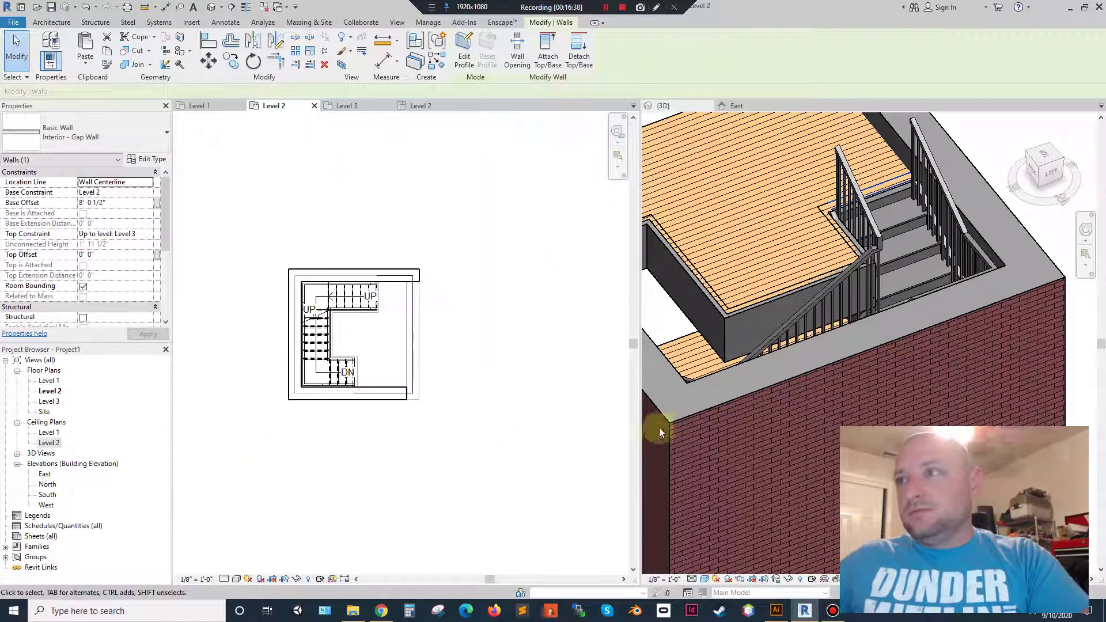
{"action": "left_click", "coordinate": [661, 432]}
Orbit to the floor gap and select the gap wall between Level 1 and Level 2.
{"action": "middle_click_drag", "start_coordinate": [791, 470], "coordinate": [755, 261], "text": "shift"}
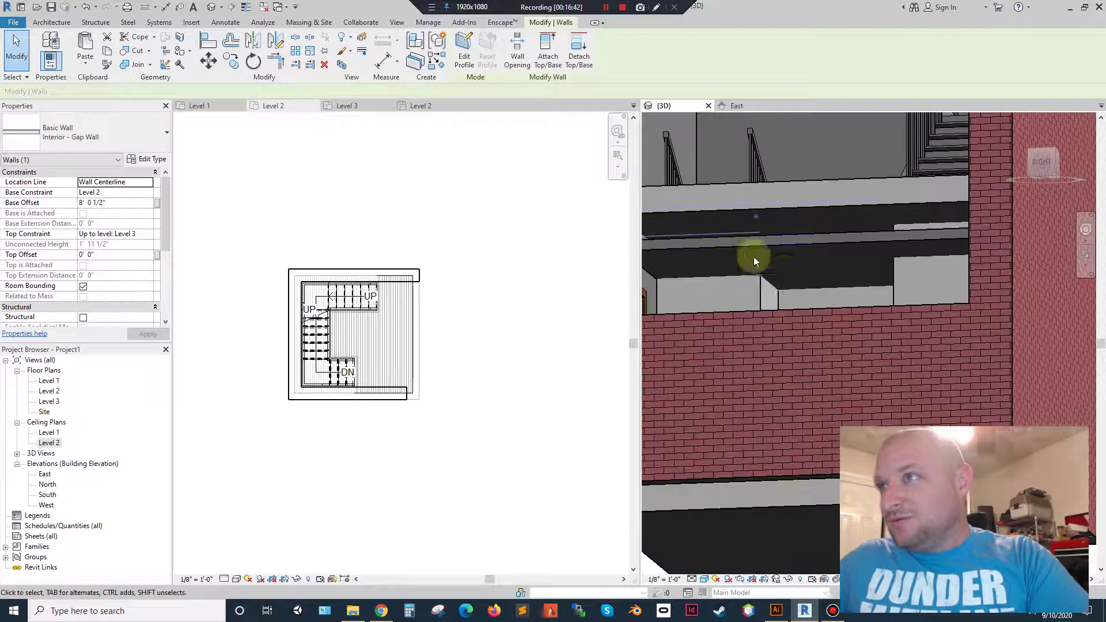
{"action": "left_click", "coordinate": [756, 301]}
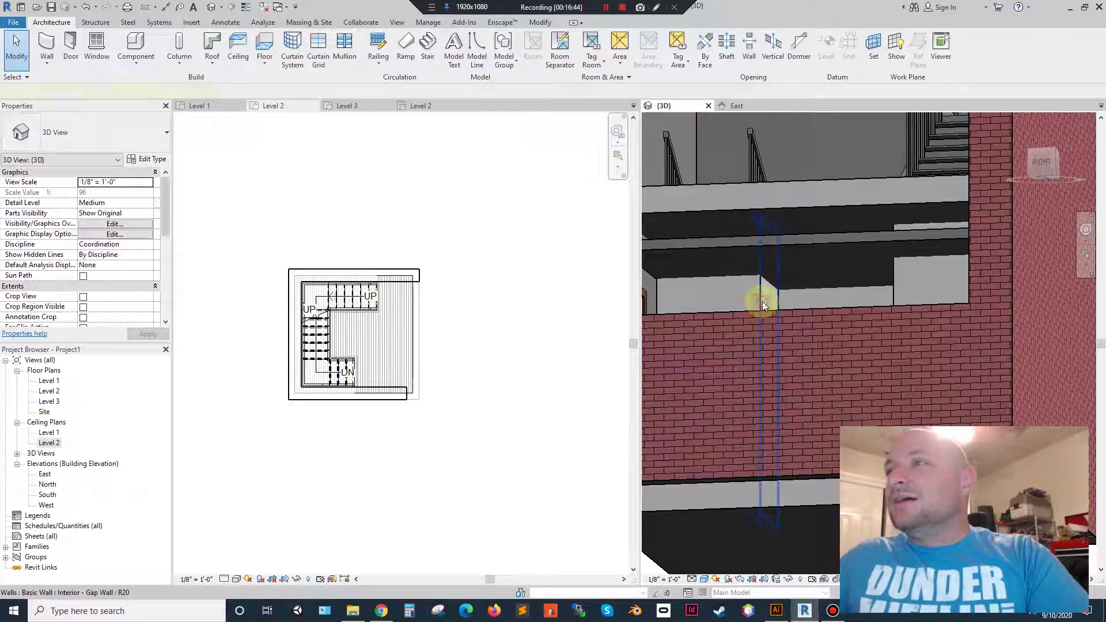
{"action": "left_click", "coordinate": [746, 297]}
{"action": "left_click", "coordinate": [744, 295]}
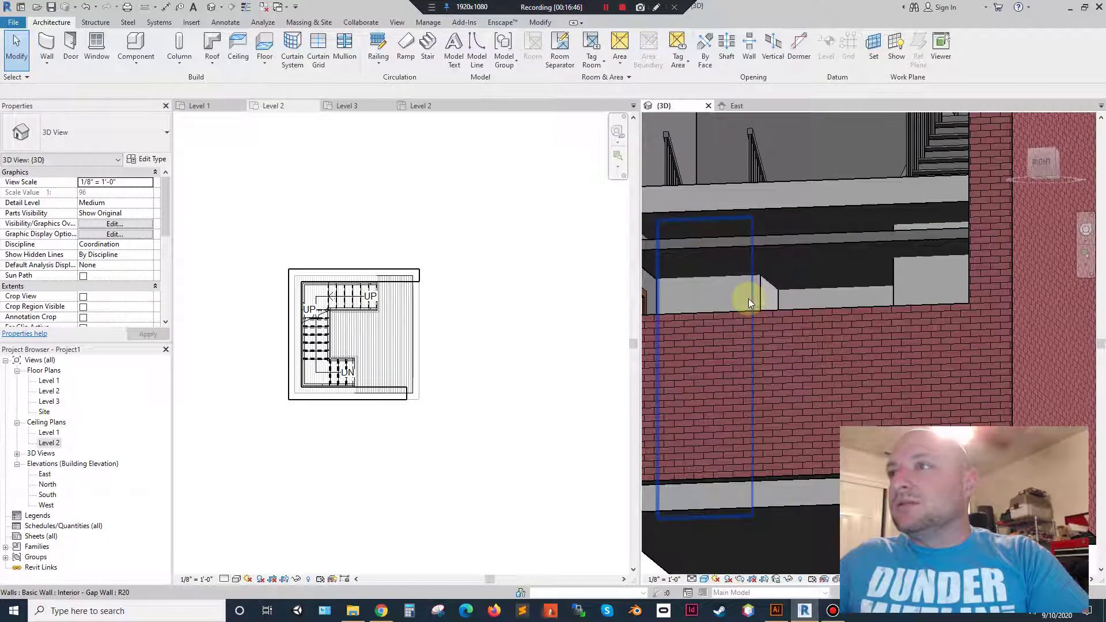
{"action": "left_click", "coordinate": [748, 298]}
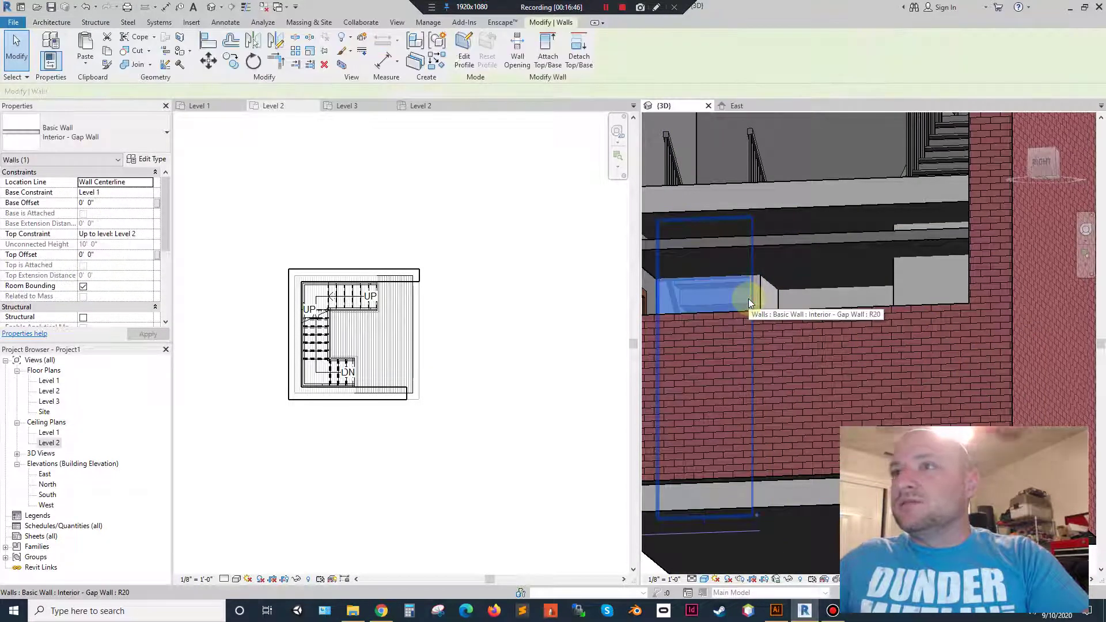
Show the Level 1 plan and check the horizontal gap wall in plan and 3D.
{"action": "left_click", "coordinate": [202, 106]}
{"action": "scroll", "coordinate": [391, 306], "scroll_direction": "up", "scroll_amount": 4}
{"action": "scroll", "coordinate": [432, 308], "scroll_direction": "down", "scroll_amount": 3}
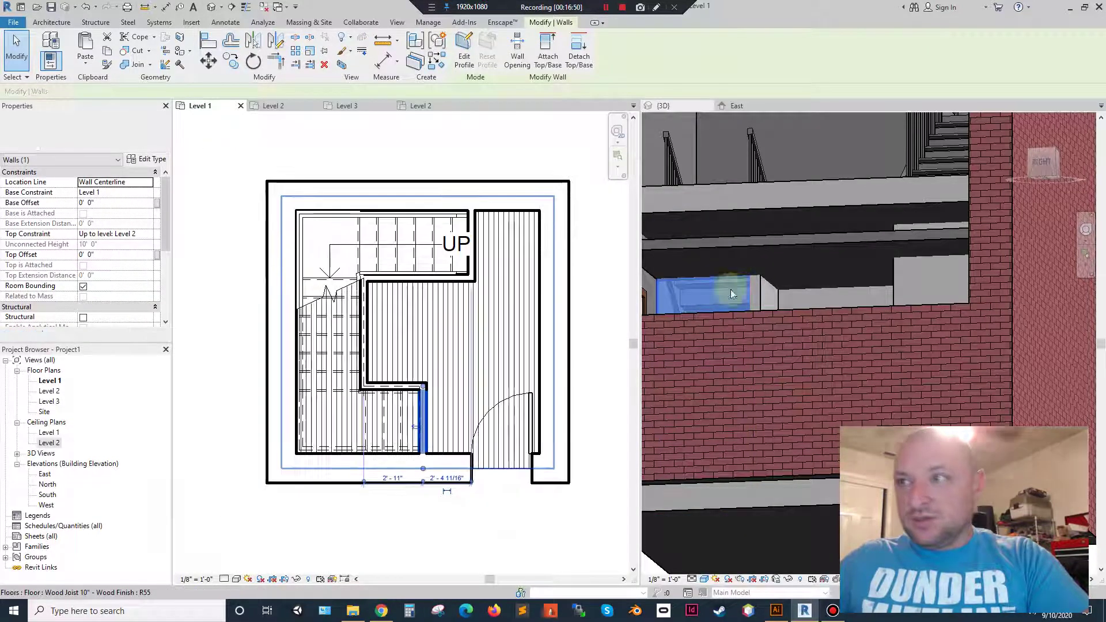
{"action": "left_click", "coordinate": [755, 296]}
{"action": "left_click", "coordinate": [766, 297]}
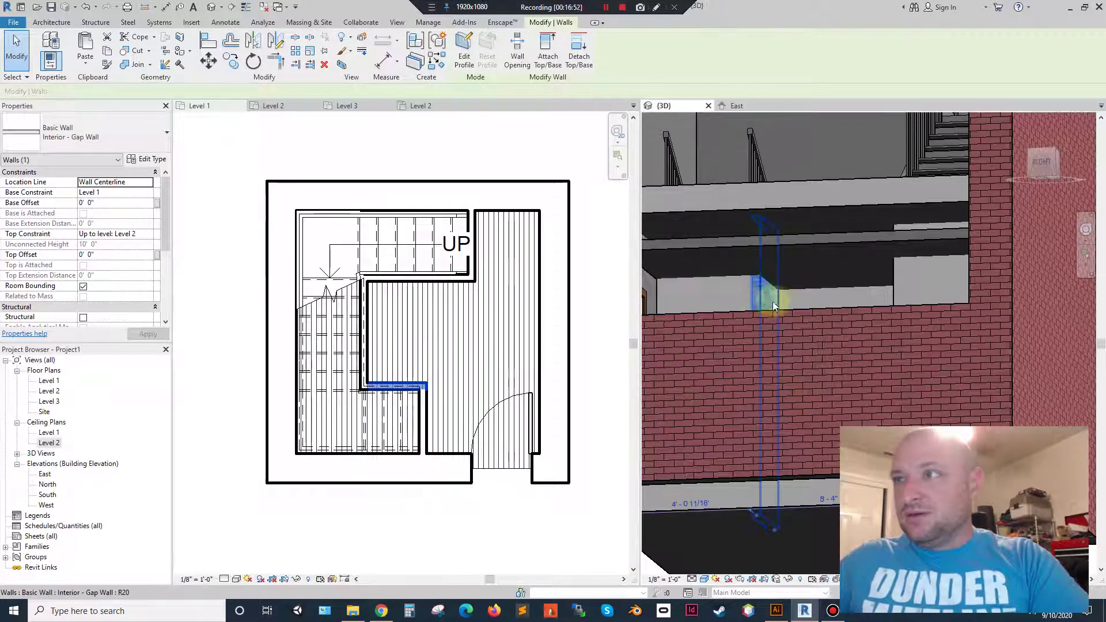
{"action": "left_click", "coordinate": [513, 367]}
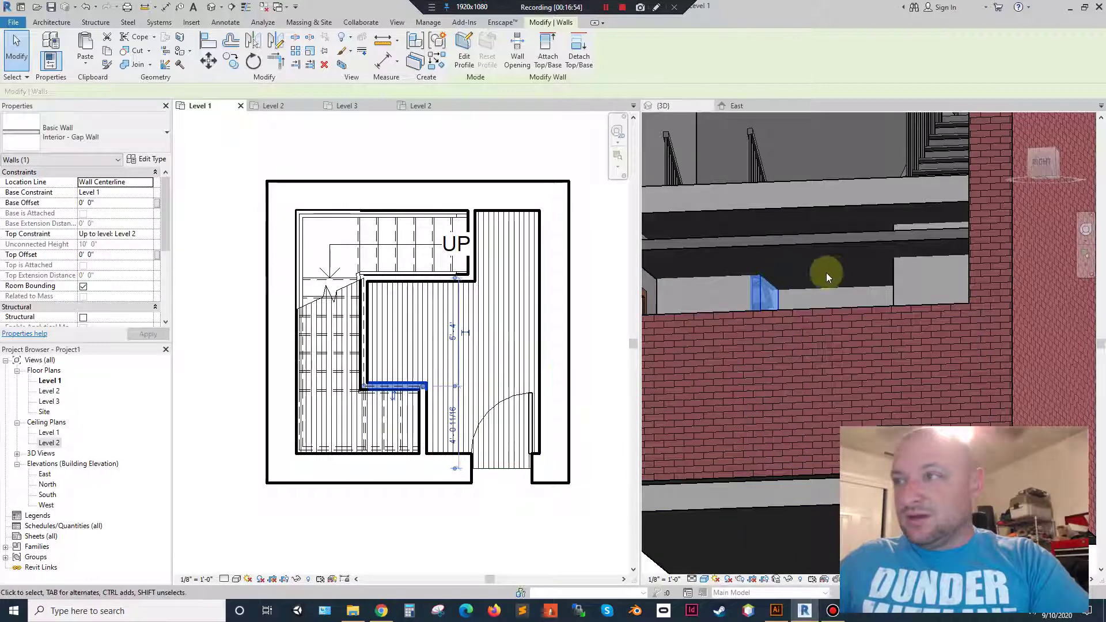
Orbit higher and check the vertical gap wall against the Level 1 plan.
{"action": "left_click", "coordinate": [855, 295]}
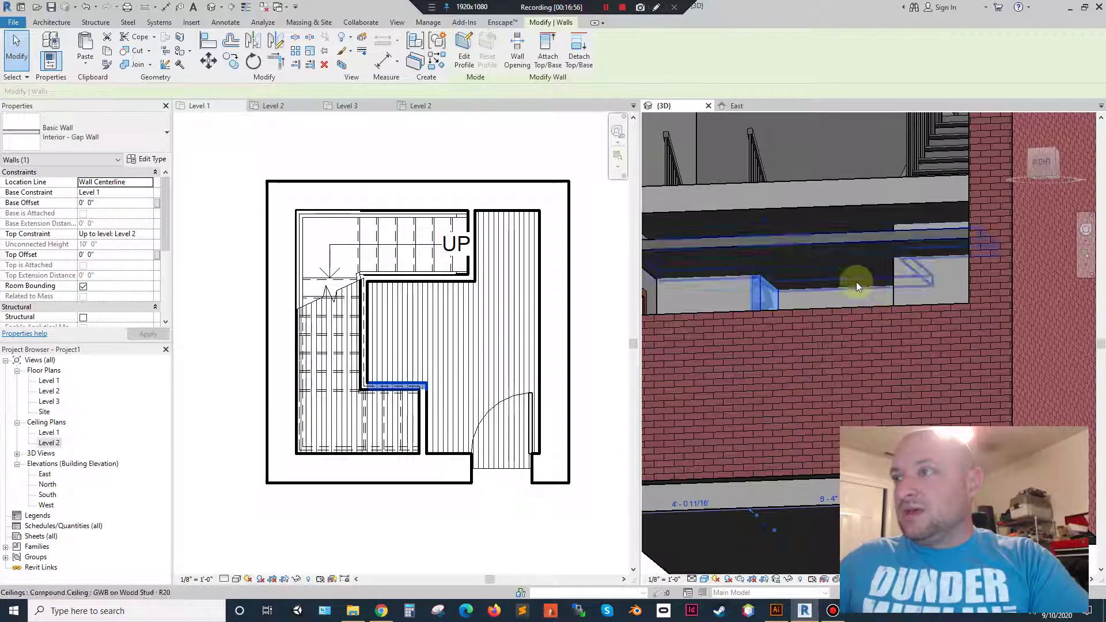
{"action": "middle_click_drag", "start_coordinate": [804, 254], "coordinate": [925, 330], "text": "shift"}
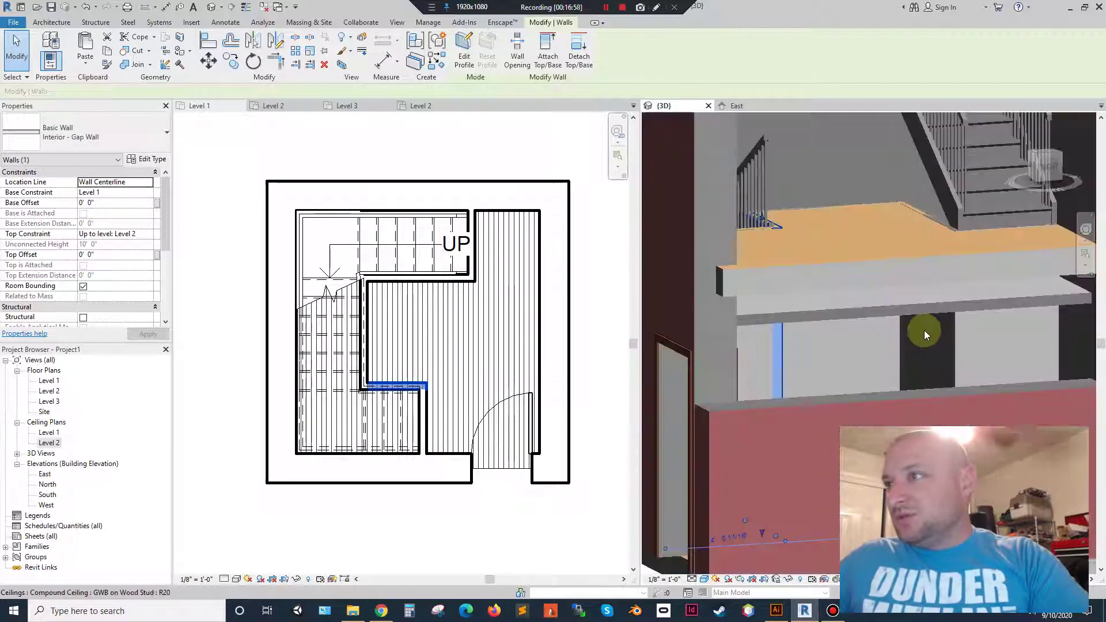
{"action": "left_click", "coordinate": [894, 336]}
{"action": "left_click", "coordinate": [399, 369]}
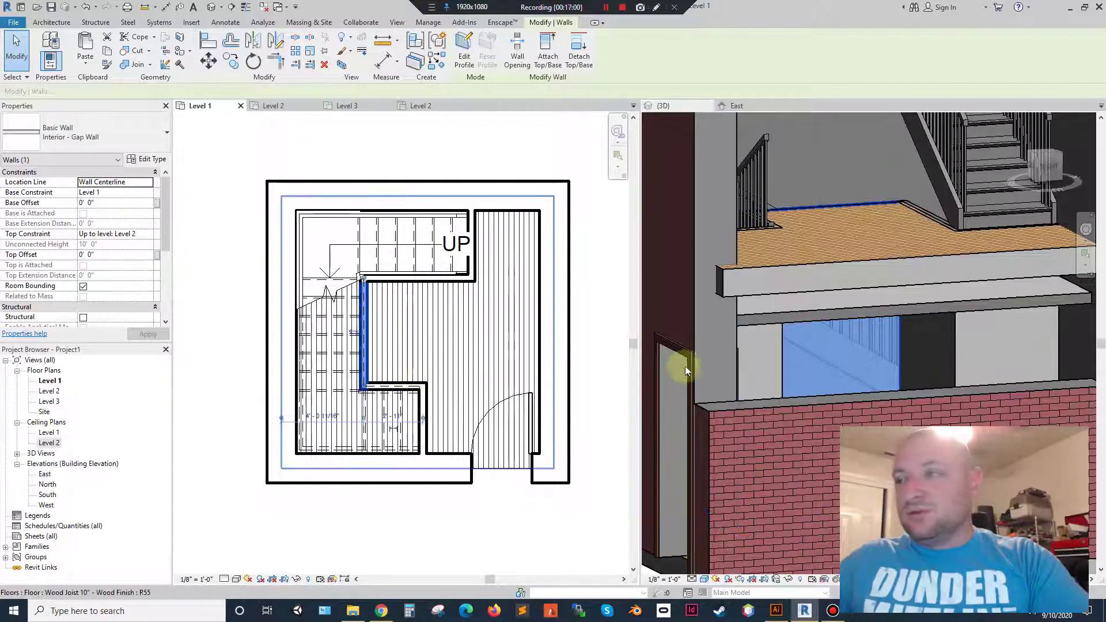
{"action": "left_click", "coordinate": [945, 347]}
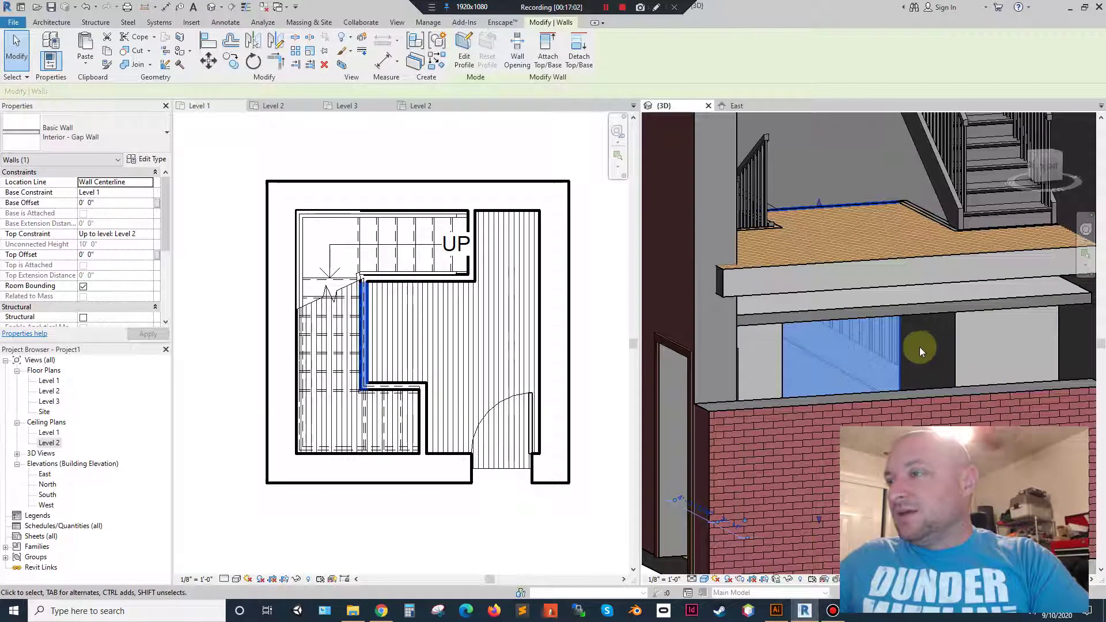
{"action": "left_click", "coordinate": [936, 356]}
Select all five Level 1 gap walls and give them a Base Offset of 8' 0 1/2".
{"action": "left_click", "coordinate": [953, 362]}
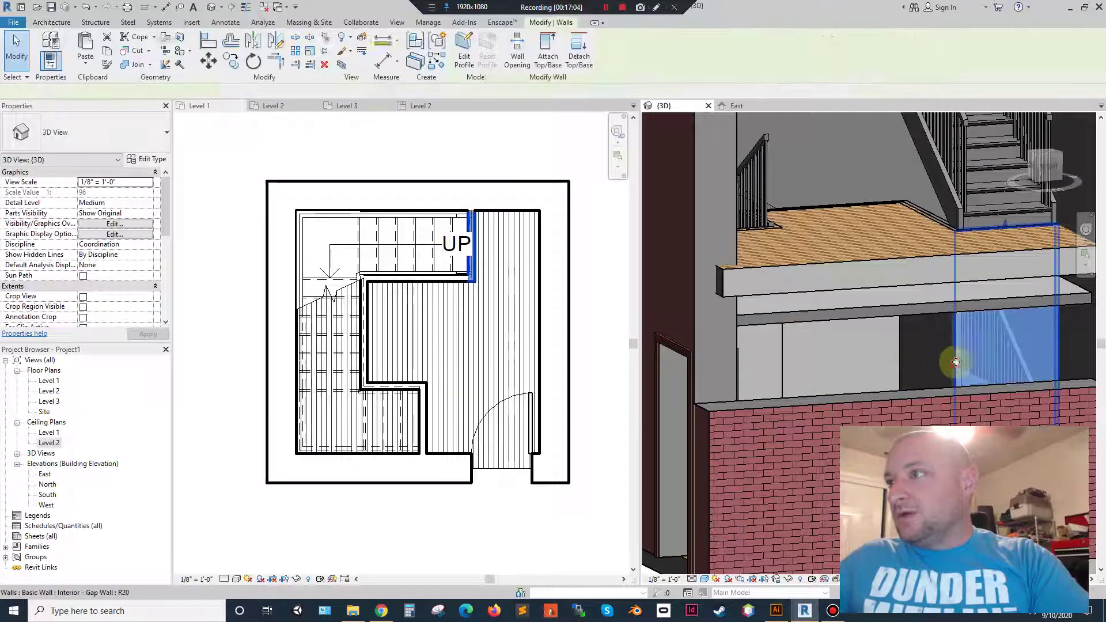
{"action": "left_click", "coordinate": [902, 352], "text": "ctrl"}
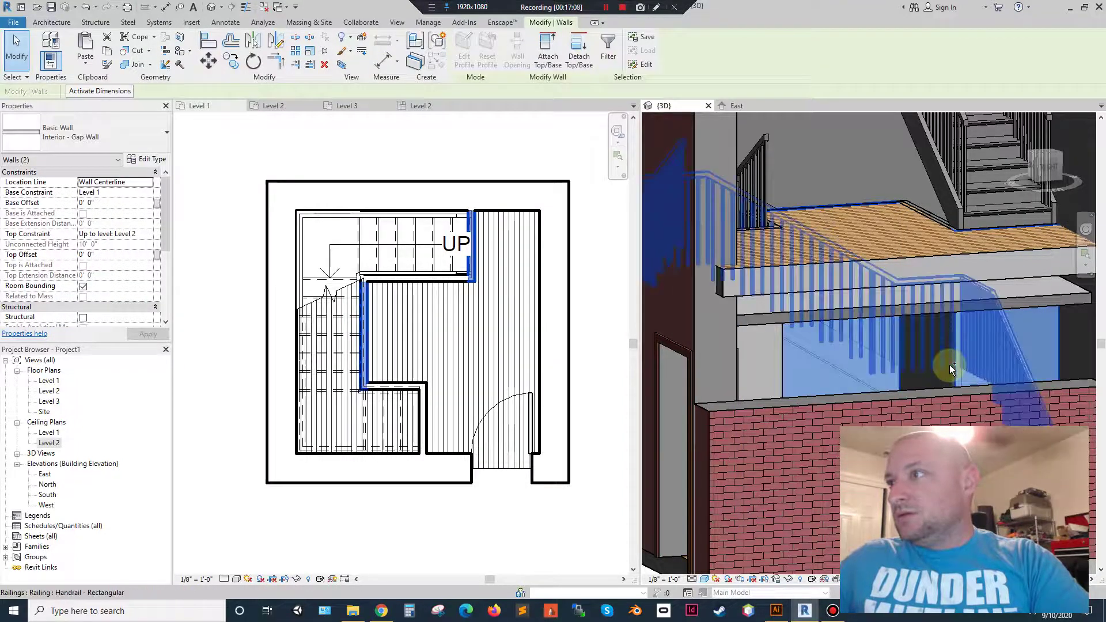
{"action": "left_click", "coordinate": [925, 211], "text": "ctrl"}
{"action": "middle_click_drag", "start_coordinate": [885, 336], "coordinate": [790, 312], "text": "shift"}
{"action": "left_click", "coordinate": [705, 322], "text": "ctrl"}
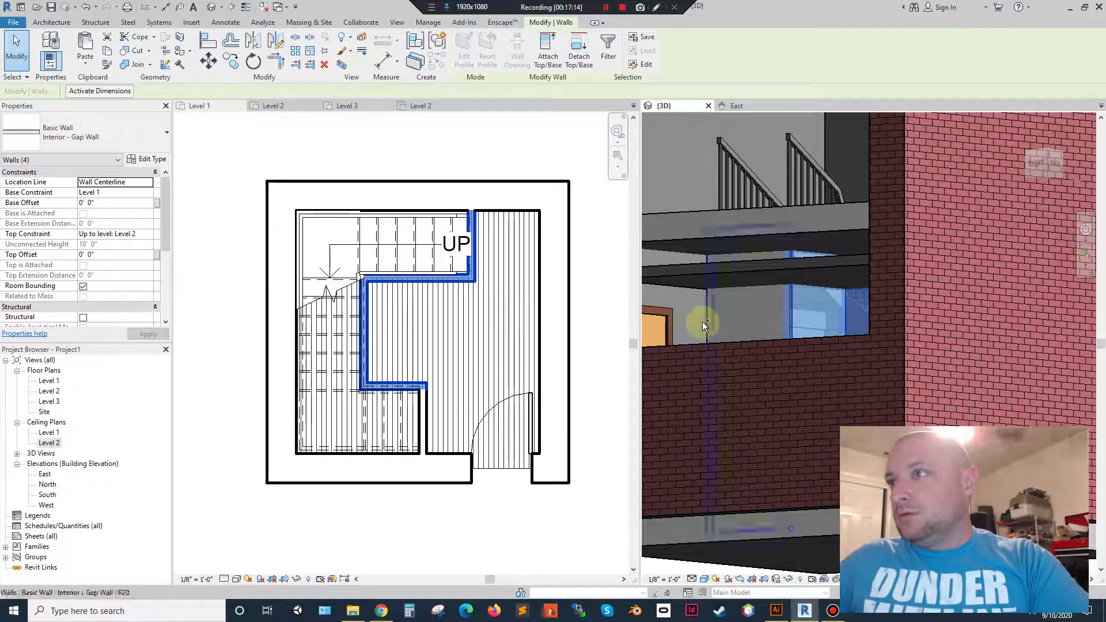
{"action": "left_click", "coordinate": [709, 322], "text": "ctrl"}
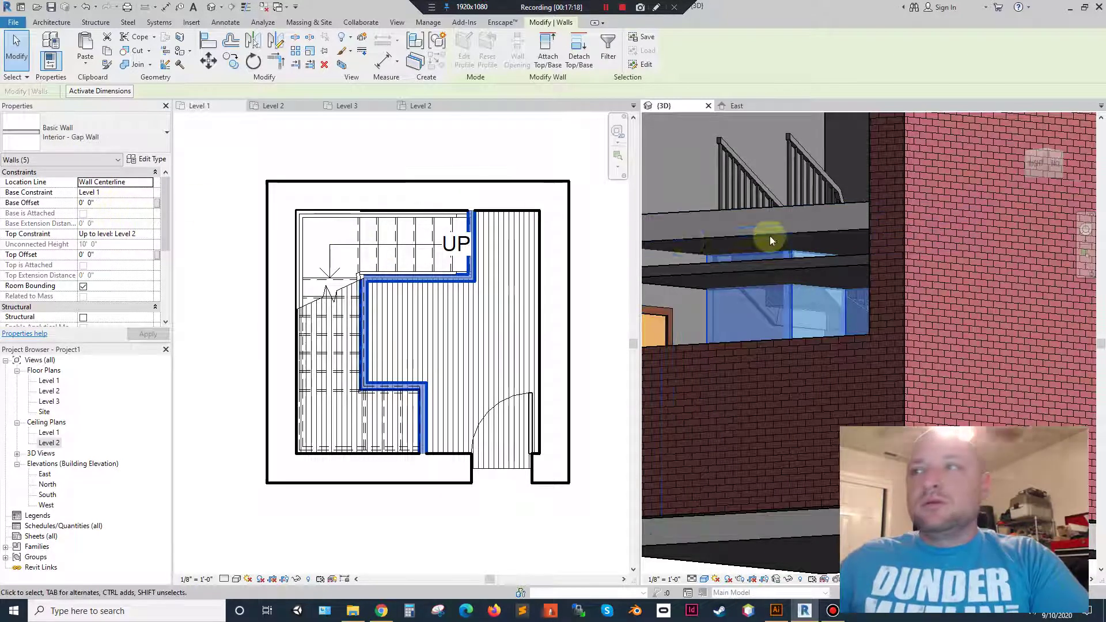
{"action": "left_click", "coordinate": [107, 203]}
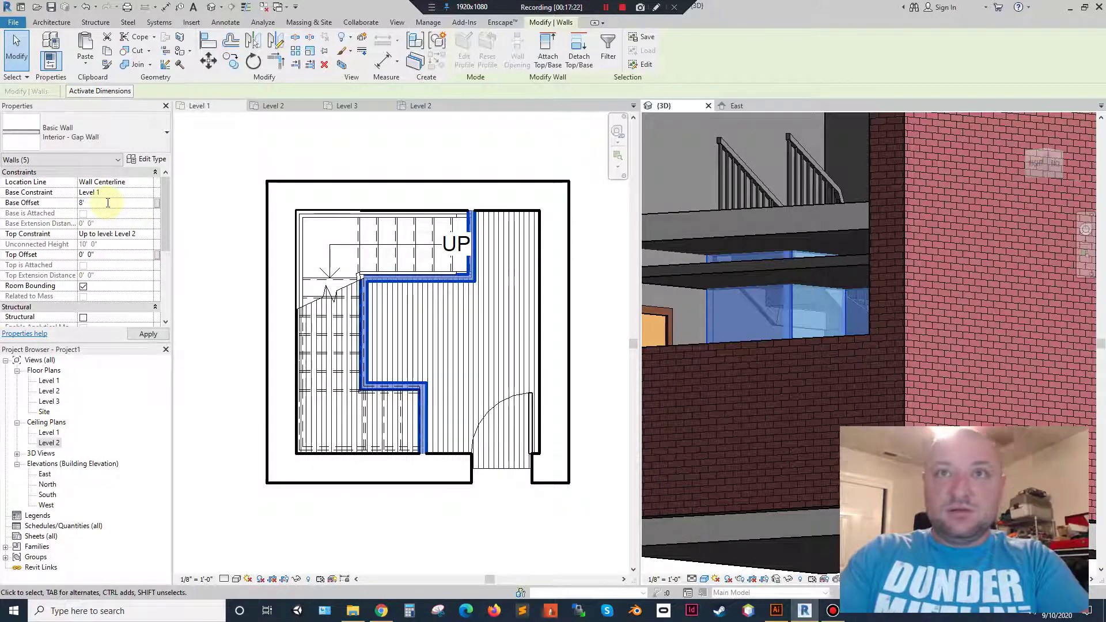
{"action": "key", "text": "Return"}
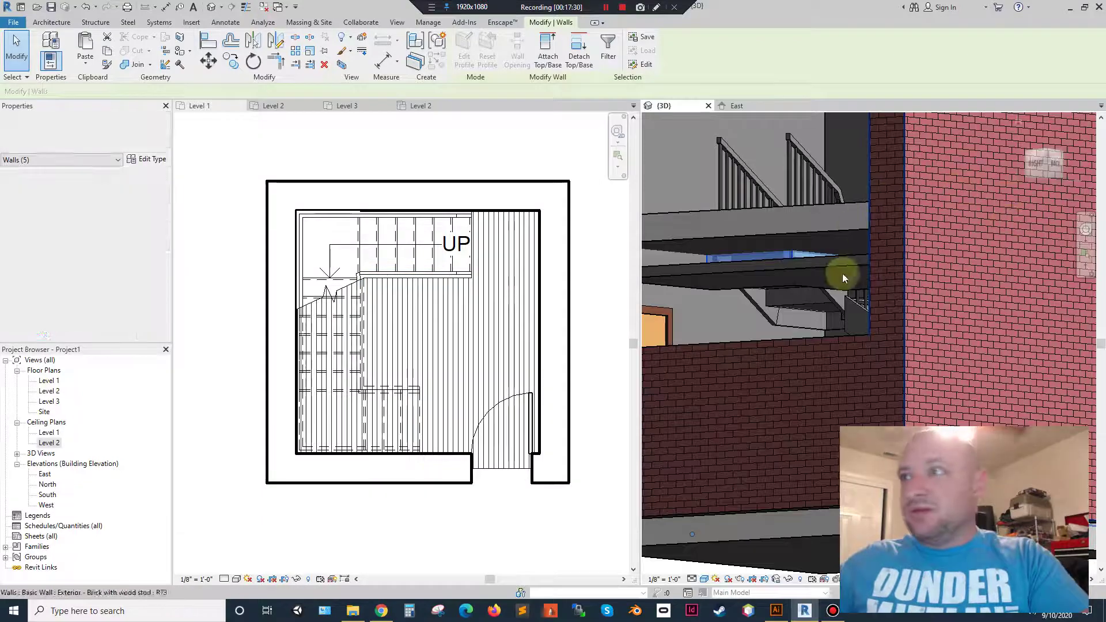
Give one exterior brick wall a 1' 0" top offset.
{"action": "middle_click_drag", "start_coordinate": [843, 273], "coordinate": [947, 354], "text": "shift"}
{"action": "key", "text": "Escape"}
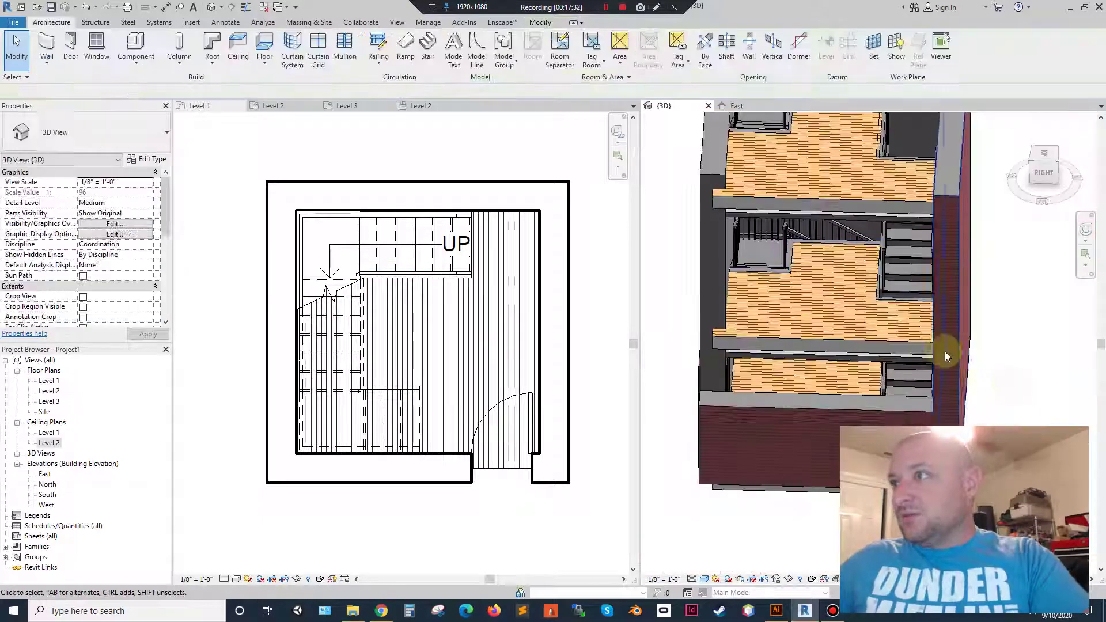
{"action": "left_click", "coordinate": [829, 421]}
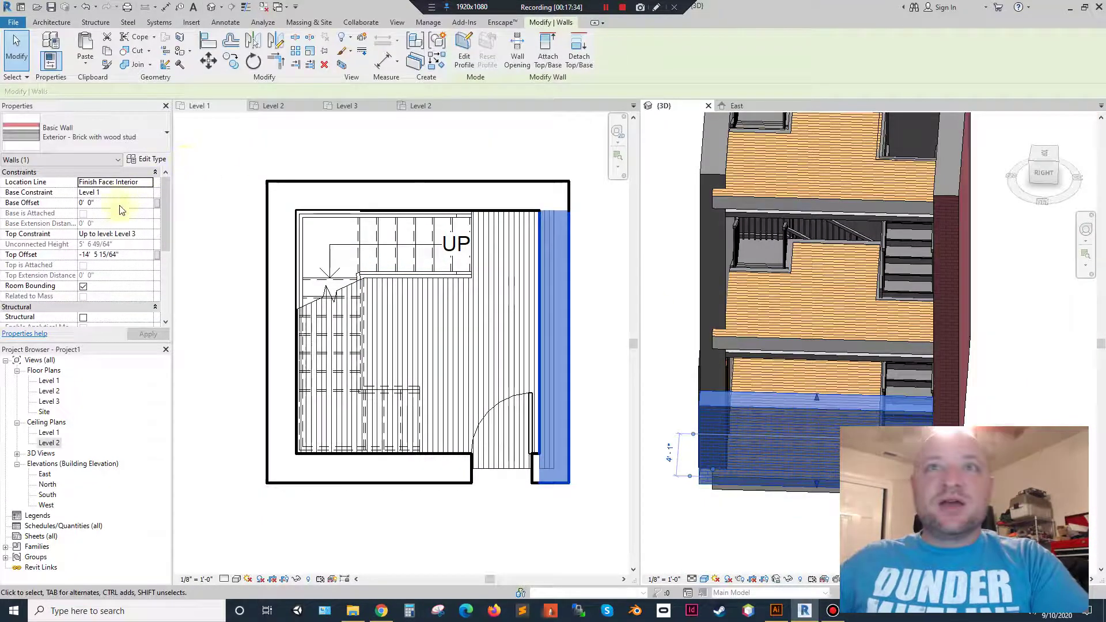
{"action": "left_click", "coordinate": [125, 255]}
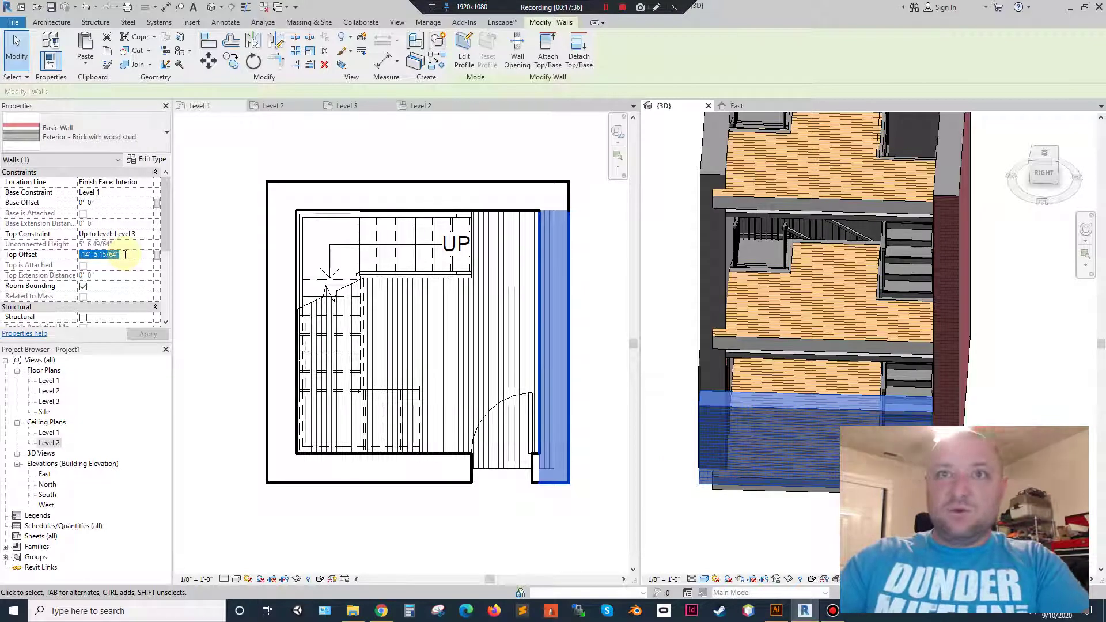
Drag the other brick wall's top down to about 4'10" to expose the stairs.
{"action": "middle_click_drag", "start_coordinate": [922, 300], "coordinate": [798, 239], "text": "shift"}
{"action": "key", "text": "Escape"}
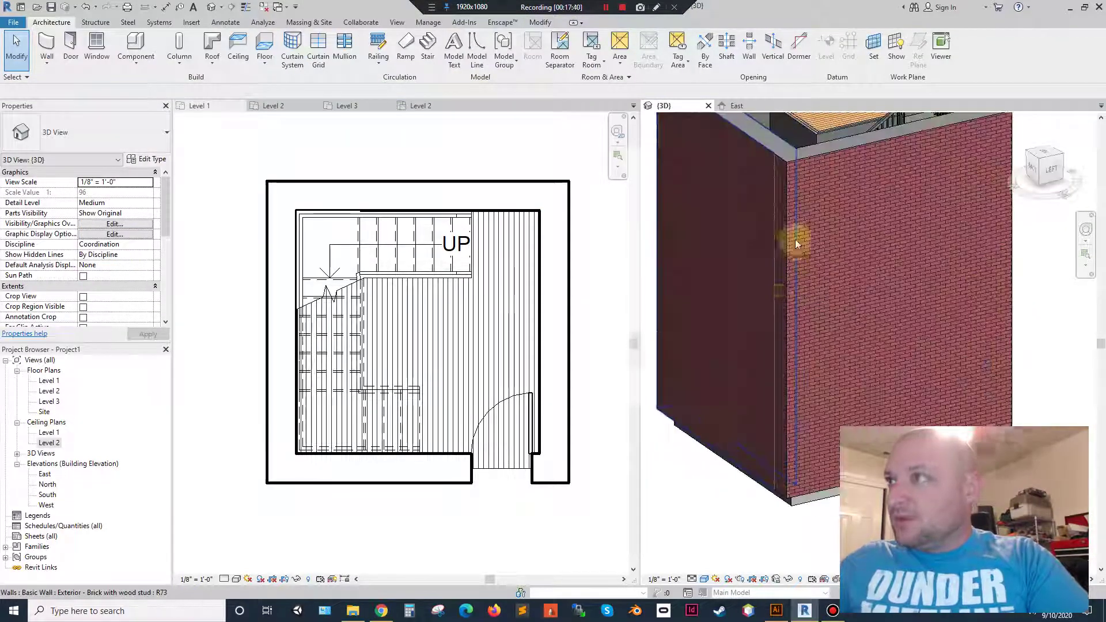
{"action": "scroll", "coordinate": [830, 212], "scroll_direction": "down", "scroll_amount": 5}
{"action": "left_click", "coordinate": [829, 212]}
{"action": "left_click_drag", "start_coordinate": [844, 191], "coordinate": [851, 321]}
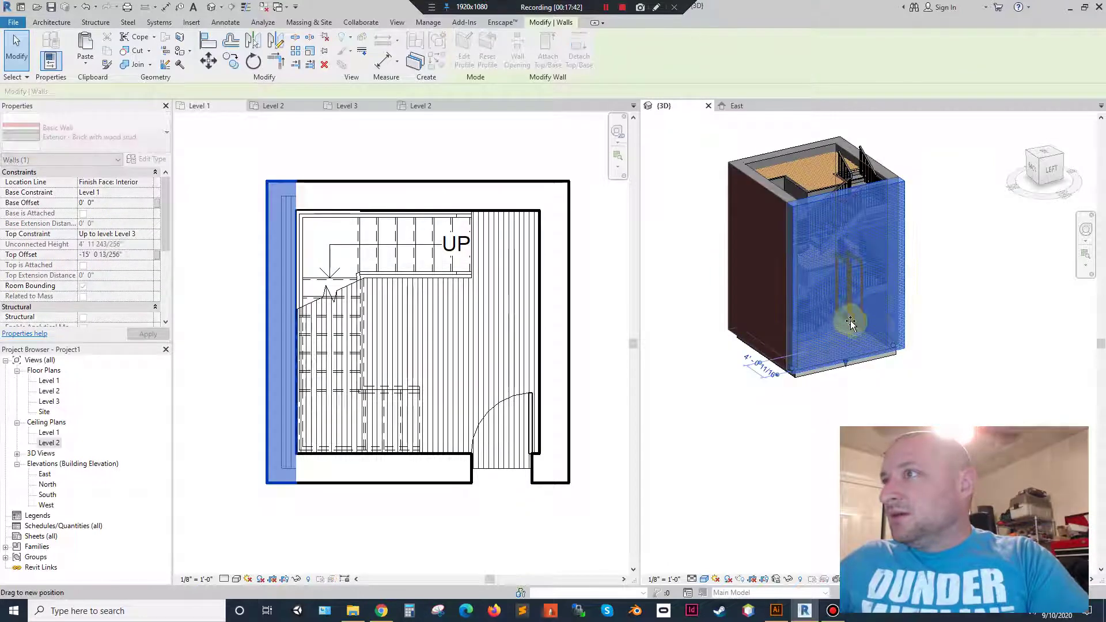
{"action": "left_click", "coordinate": [951, 338]}
{"action": "scroll", "coordinate": [834, 201], "scroll_direction": "up", "scroll_amount": 6}
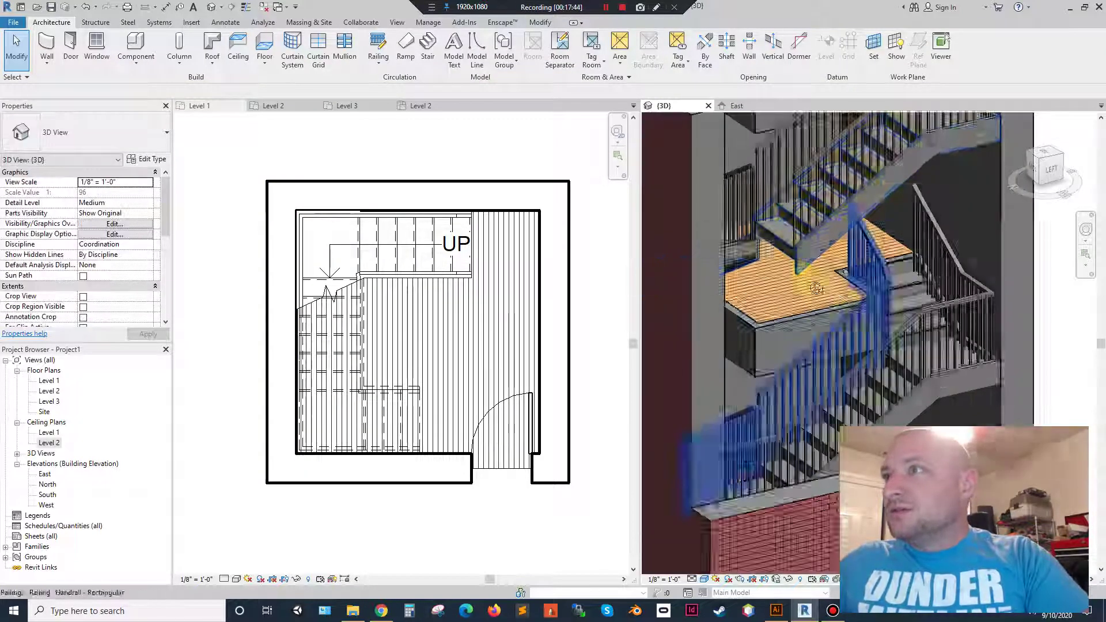
{"action": "middle_click_drag", "start_coordinate": [834, 202], "coordinate": [873, 245], "text": "shift"}
{"action": "left_click", "coordinate": [893, 220]}
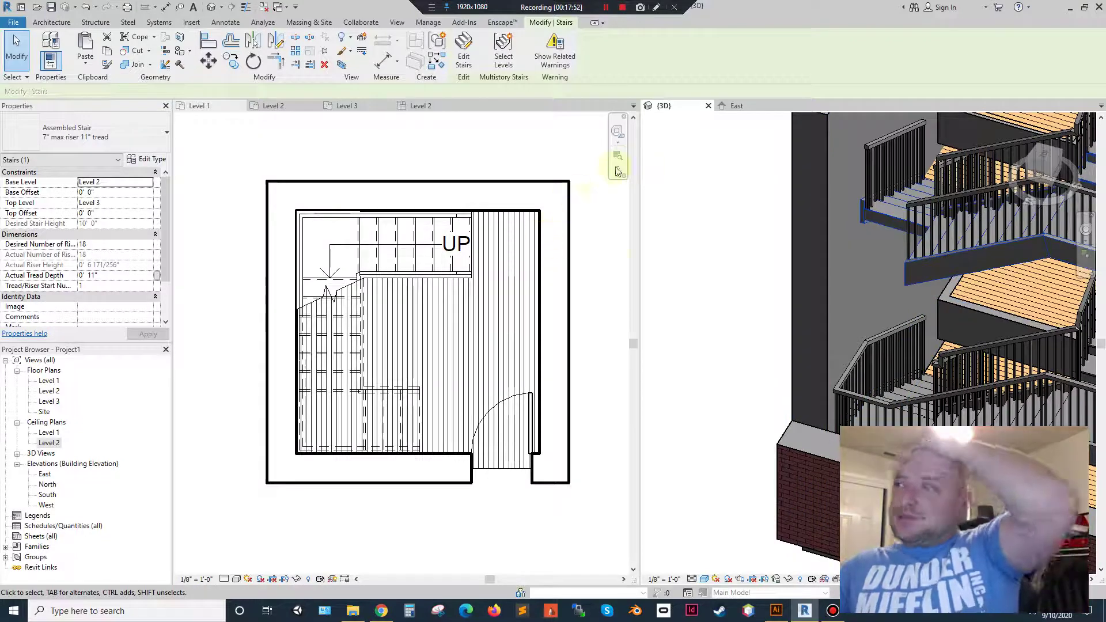
{"action": "left_click", "coordinate": [700, 253]}
{"action": "middle_click_drag", "start_coordinate": [864, 234], "coordinate": [637, 369], "text": "shift"}
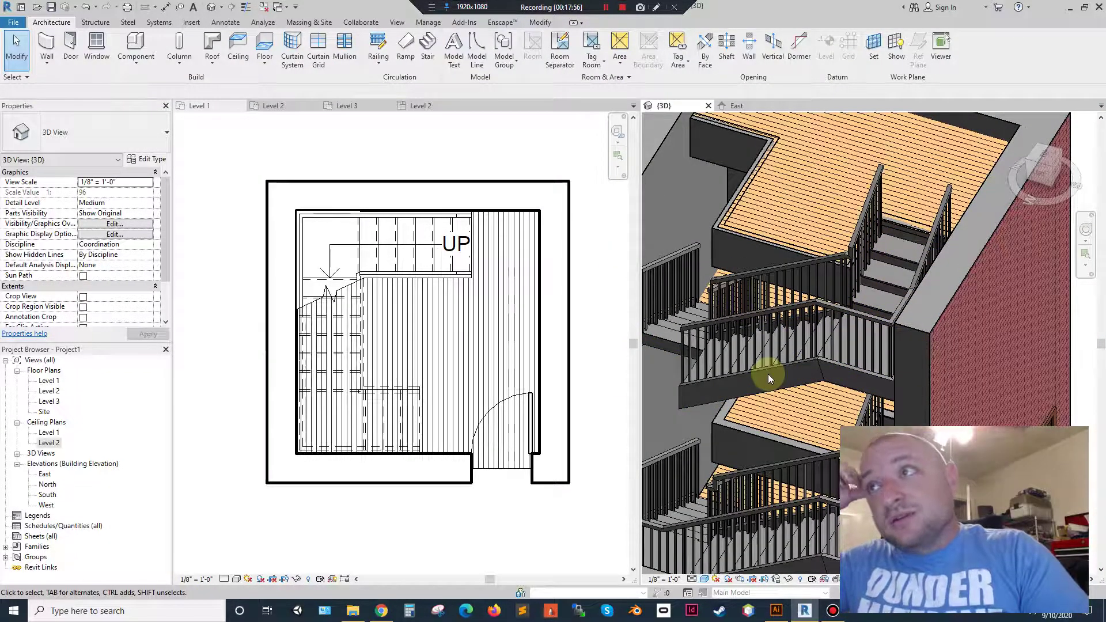
{"action": "left_click", "coordinate": [730, 430]}
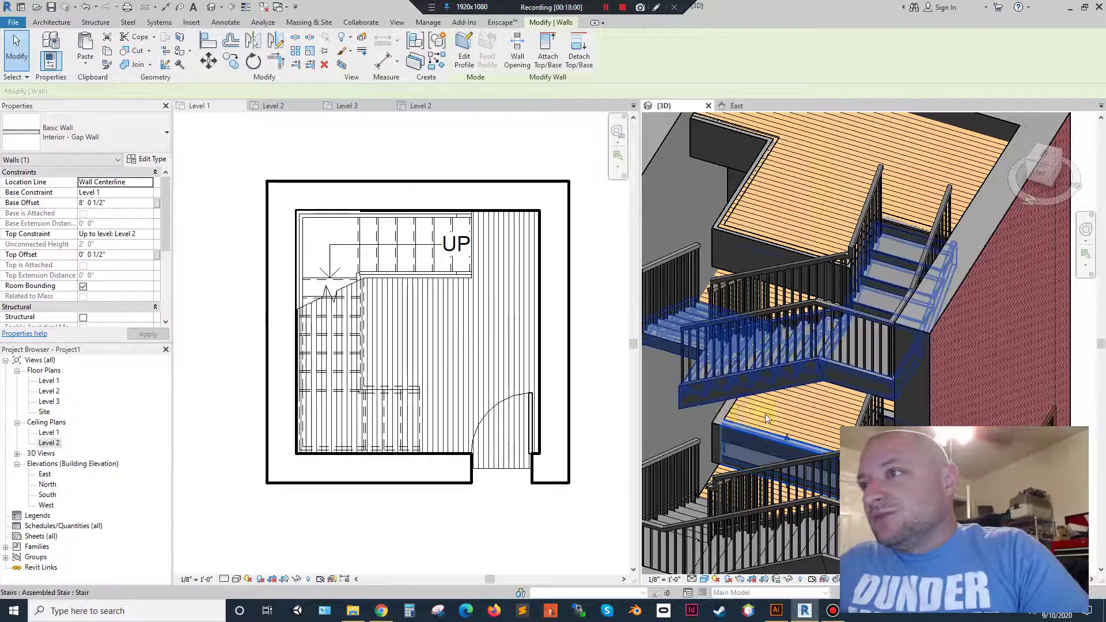
{"action": "middle_click_drag", "start_coordinate": [790, 323], "coordinate": [809, 226], "text": "shift"}
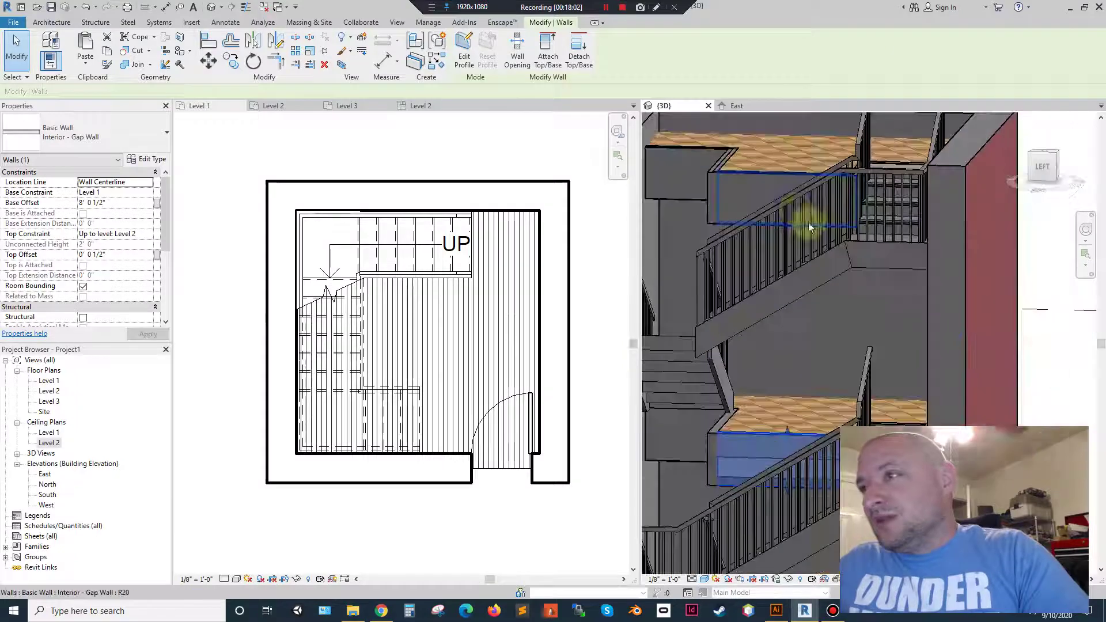
{"action": "left_click", "coordinate": [1037, 296]}
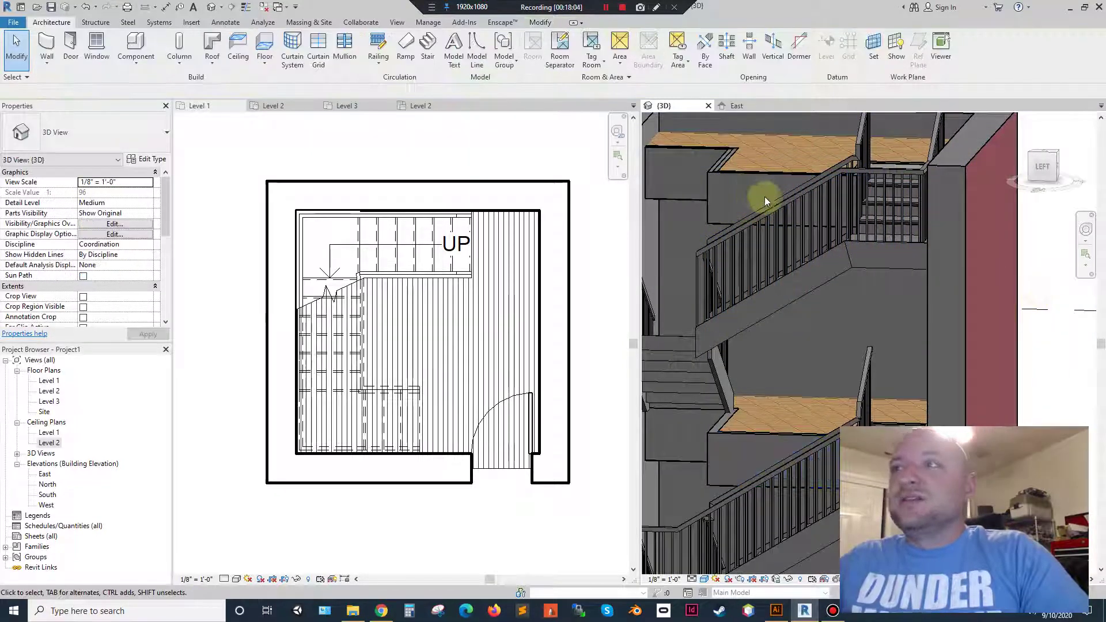